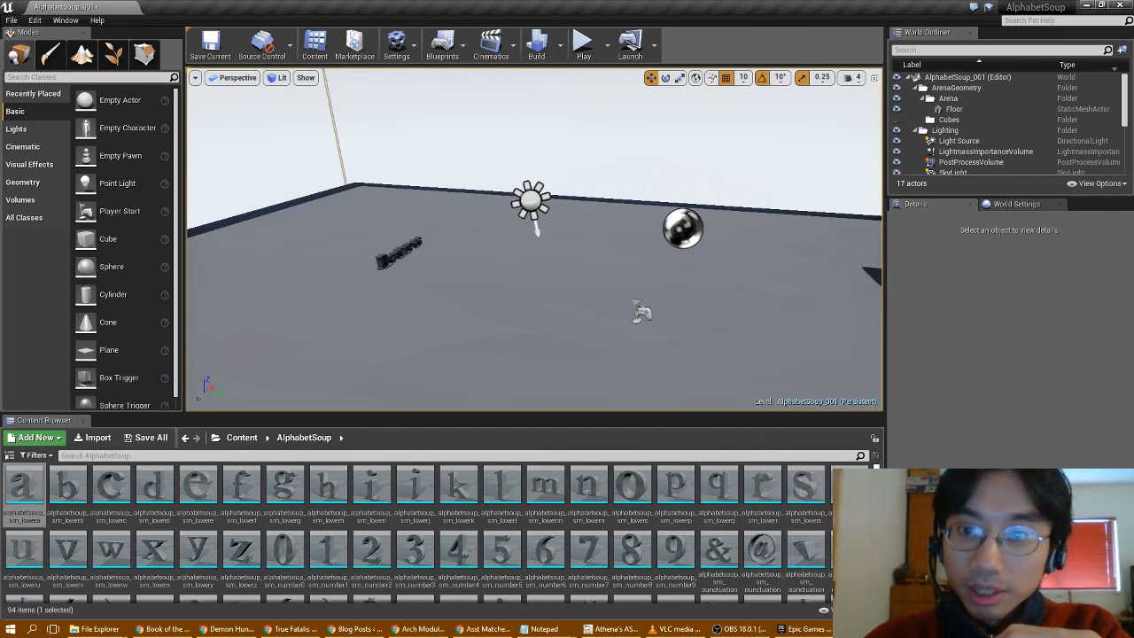
# Place the uppercase S mesh from the AlphabetSoup folder onto the arena floor.
pyautogui.scroll(-3, 417, 531)
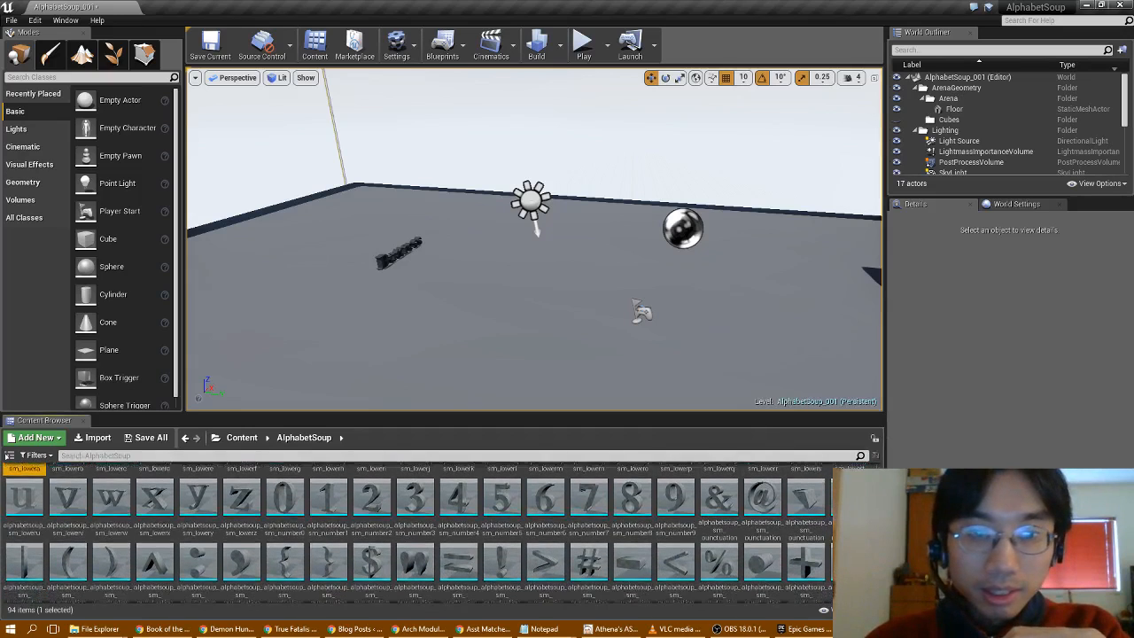
pyautogui.scroll(-2, 416, 532)
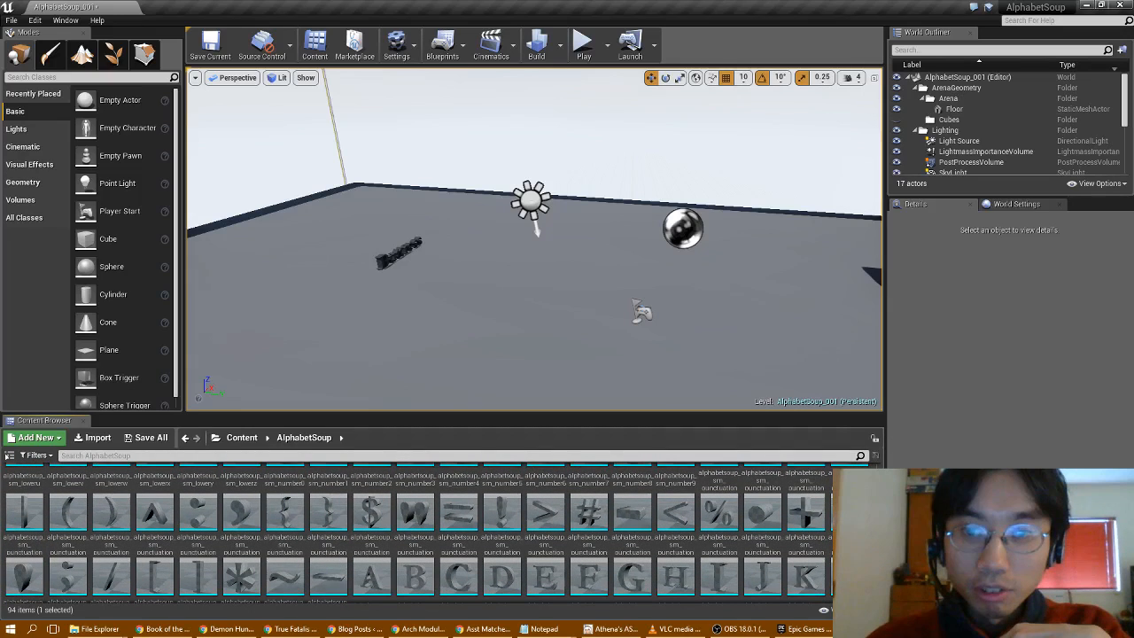
pyautogui.scroll(-3, 416, 531)
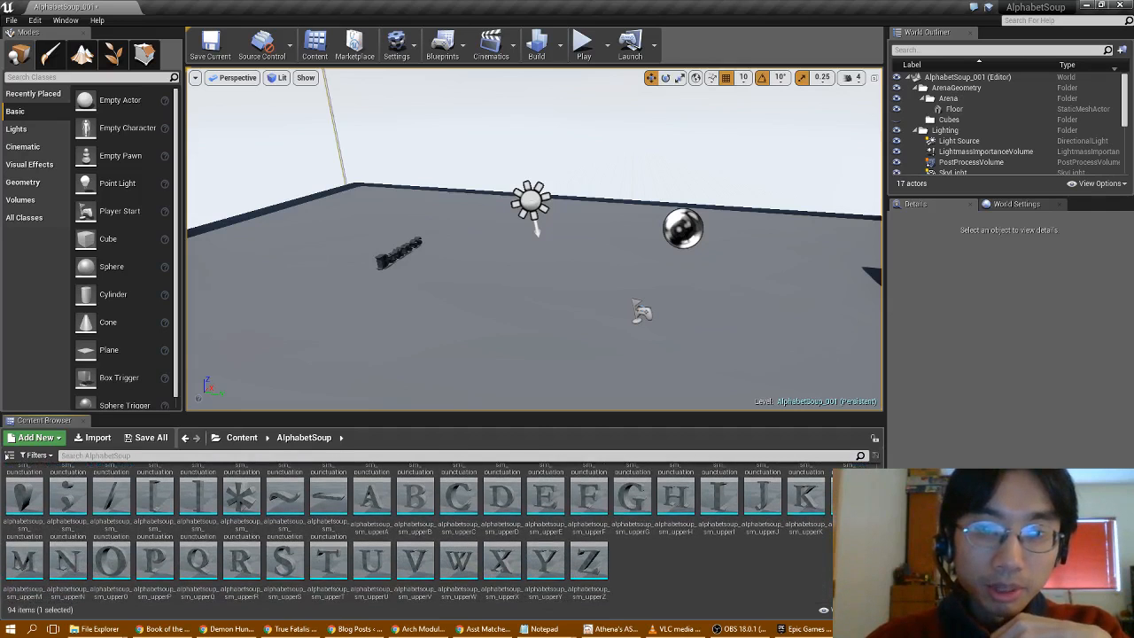
pyautogui.click(284, 560)
pyautogui.moveTo(284, 560); pyautogui.dragTo(468, 348)
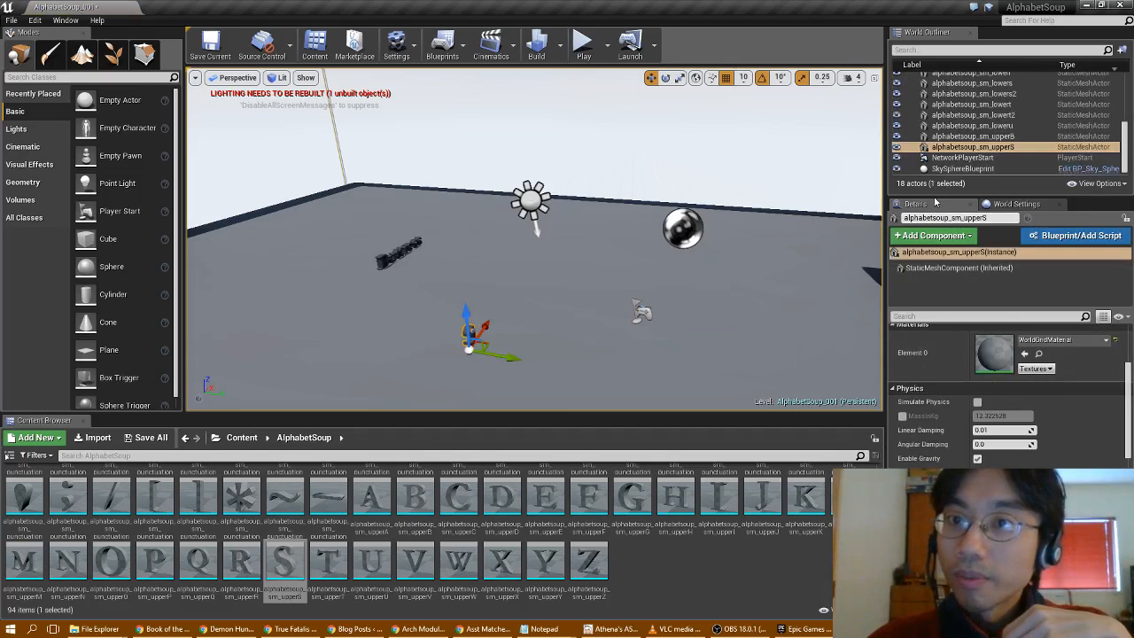
# Set the S letter's X rotation to -90° so it lies flat.
pyautogui.scroll(5, 1010, 372)
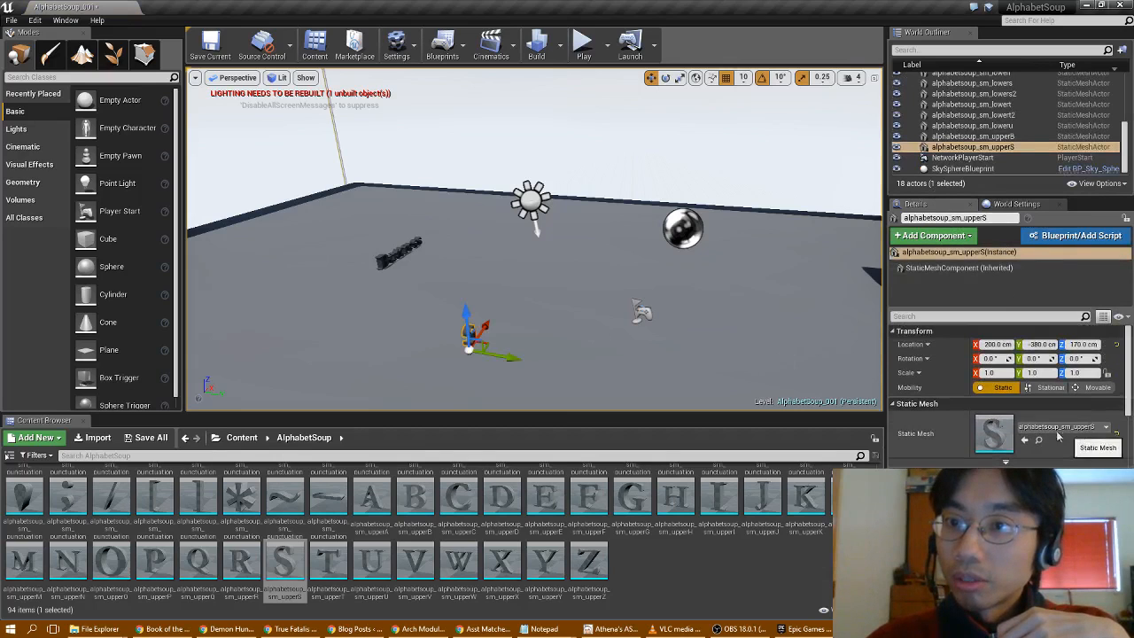
pyautogui.click(998, 363)
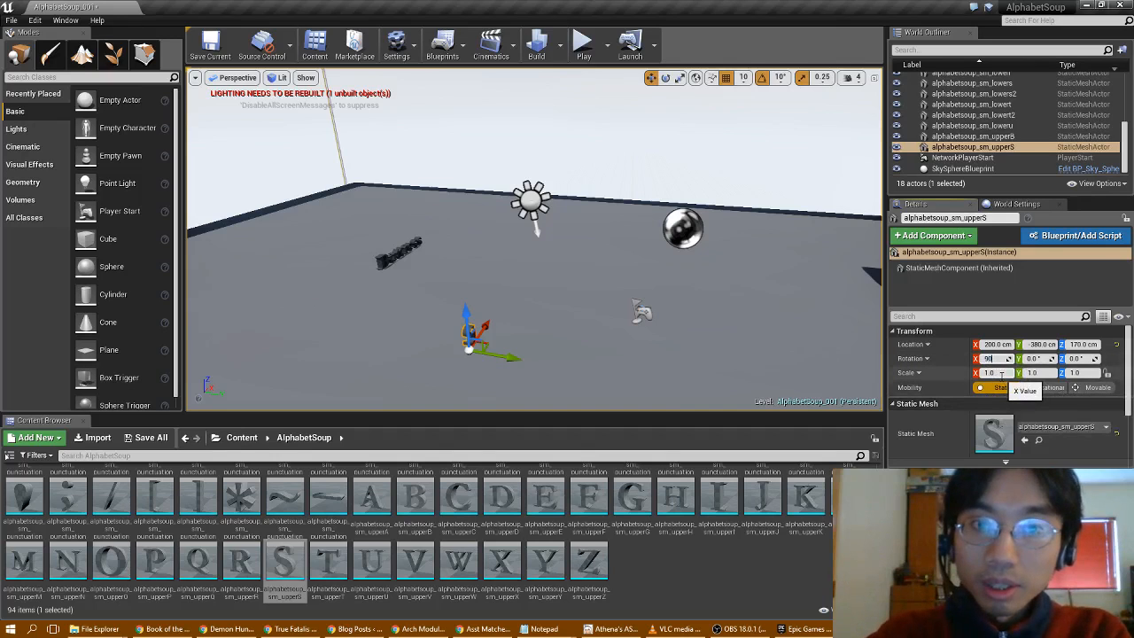
pyautogui.moveTo(517, 294); pyautogui.dragTo(833, 350, button='right')
pyautogui.press('d')
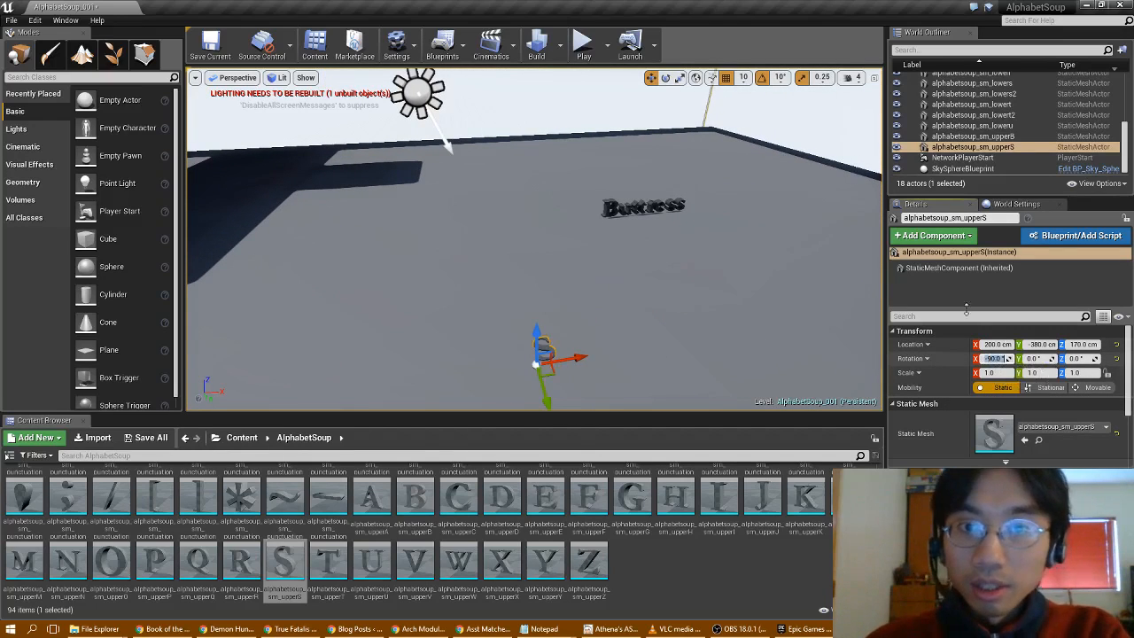
# Set the S letter's location to 0 cm on X, Y and Z.
pyautogui.press('w')
pyautogui.press('d')
pyautogui.moveTo(534, 239); pyautogui.dragTo(340, 230, button='right')
pyautogui.press('w')
pyautogui.press('d')
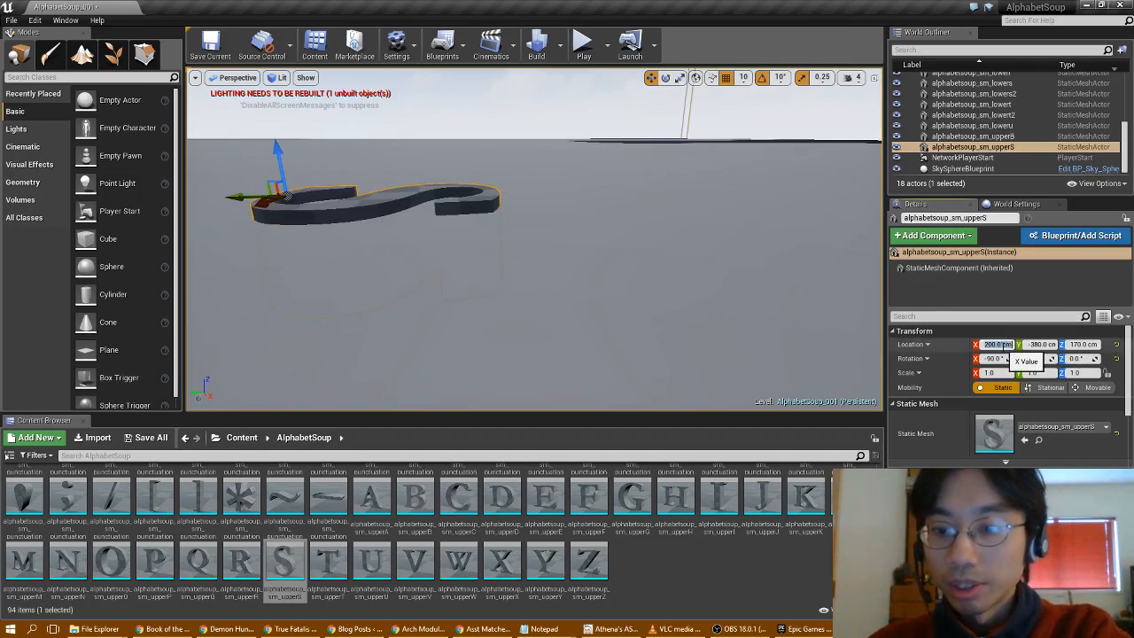
pyautogui.click(1041, 345)
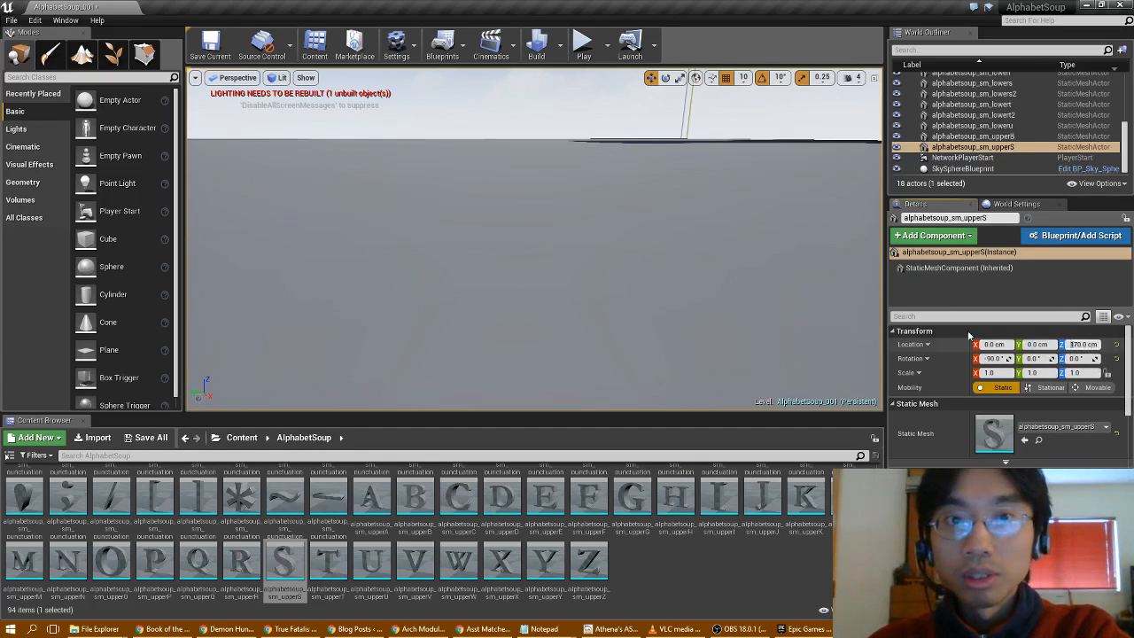
pyautogui.write('0')
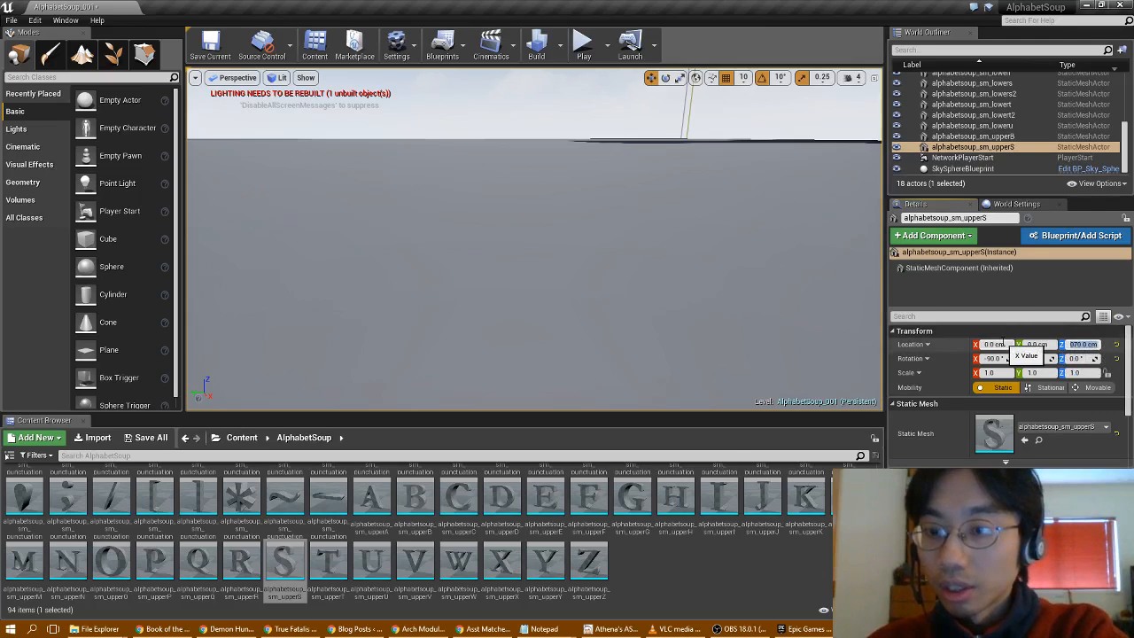
pyautogui.press('Return')
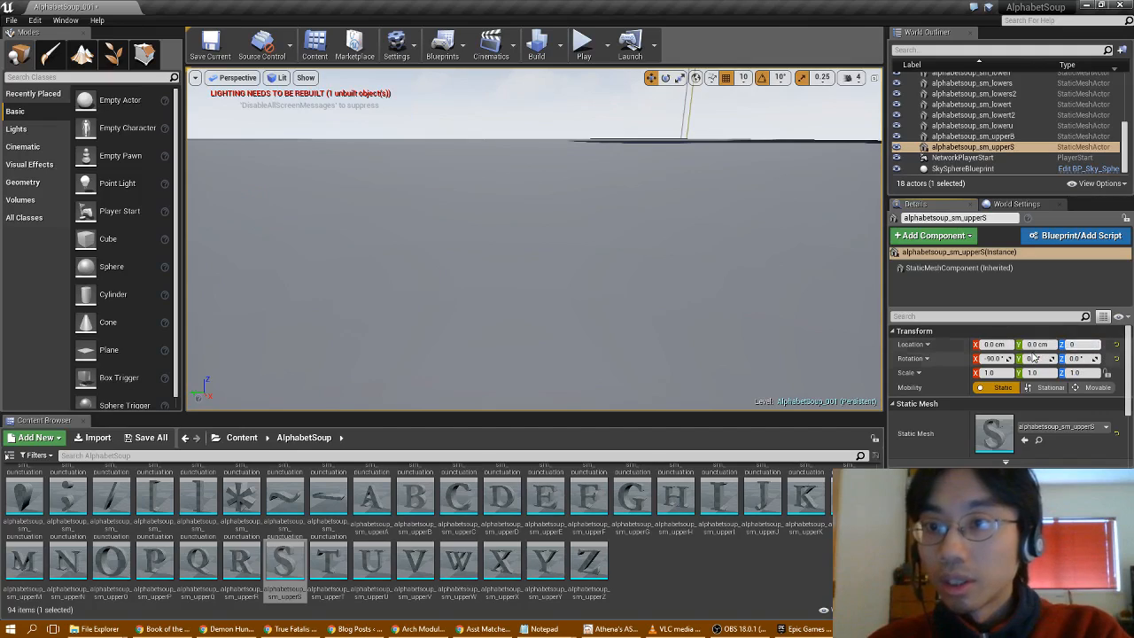
# Raise the S letter along Z above the arena floor to about 170 cm.
pyautogui.press('s')
pyautogui.moveTo(870, 326); pyautogui.dragTo(665, 283, button='right')
pyautogui.press('w')
pyautogui.press('a')
pyautogui.press('a')
pyautogui.press('s')
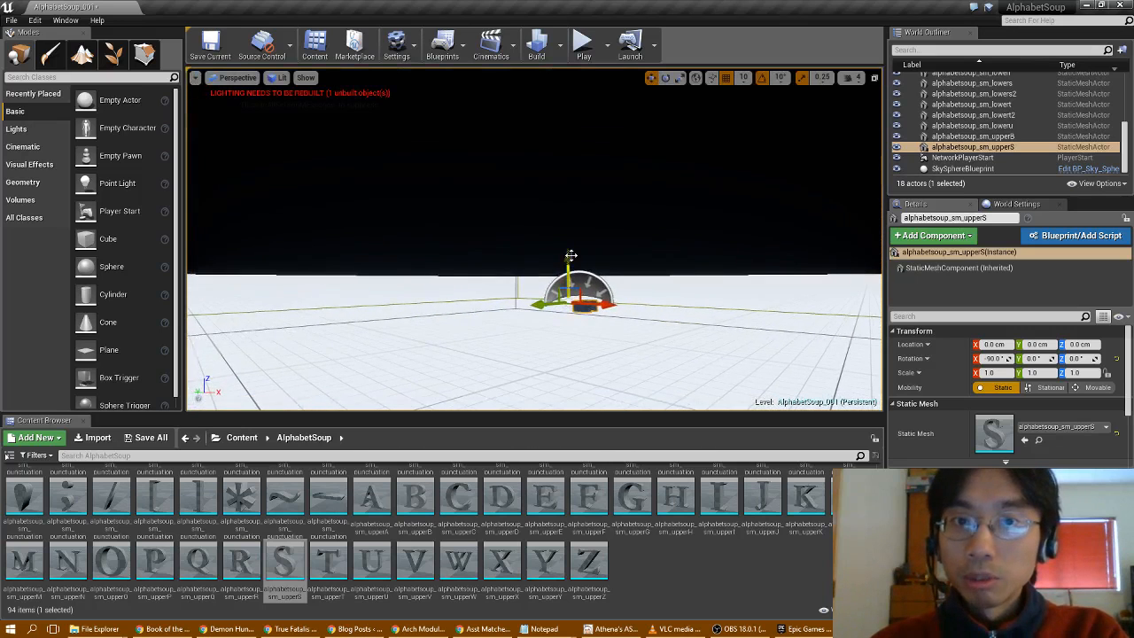
pyautogui.moveTo(567, 234); pyautogui.dragTo(560, 147)
pyautogui.press('w')
pyautogui.moveTo(567, 160); pyautogui.dragTo(542, 171, button='right')
pyautogui.moveTo(475, 150); pyautogui.dragTo(476, 295)
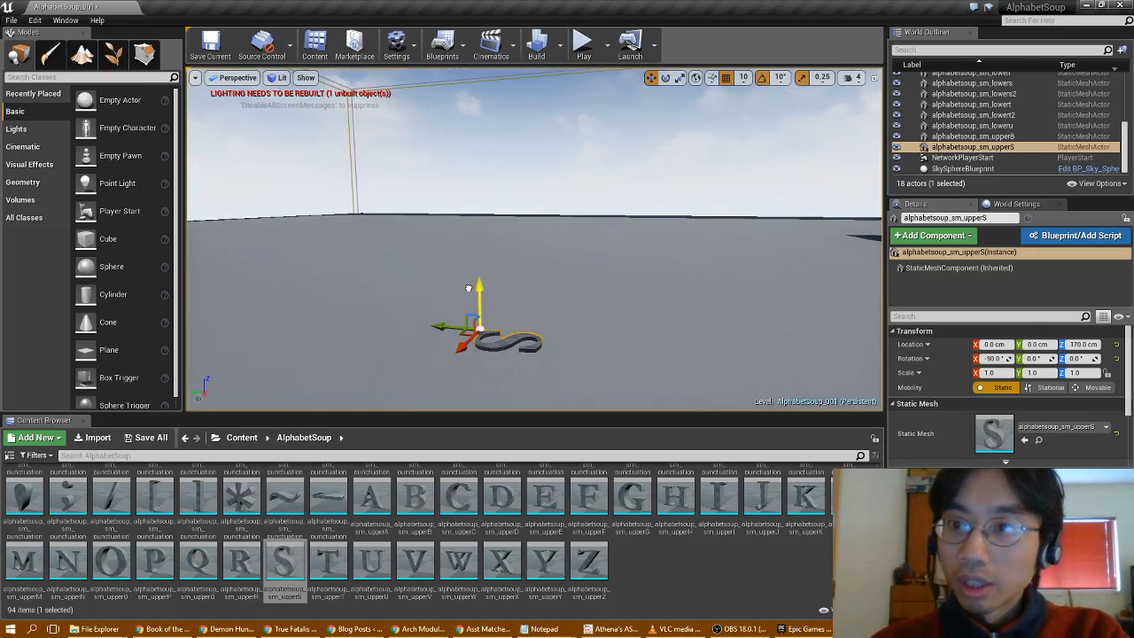
pyautogui.moveTo(479, 296); pyautogui.dragTo(482, 304)
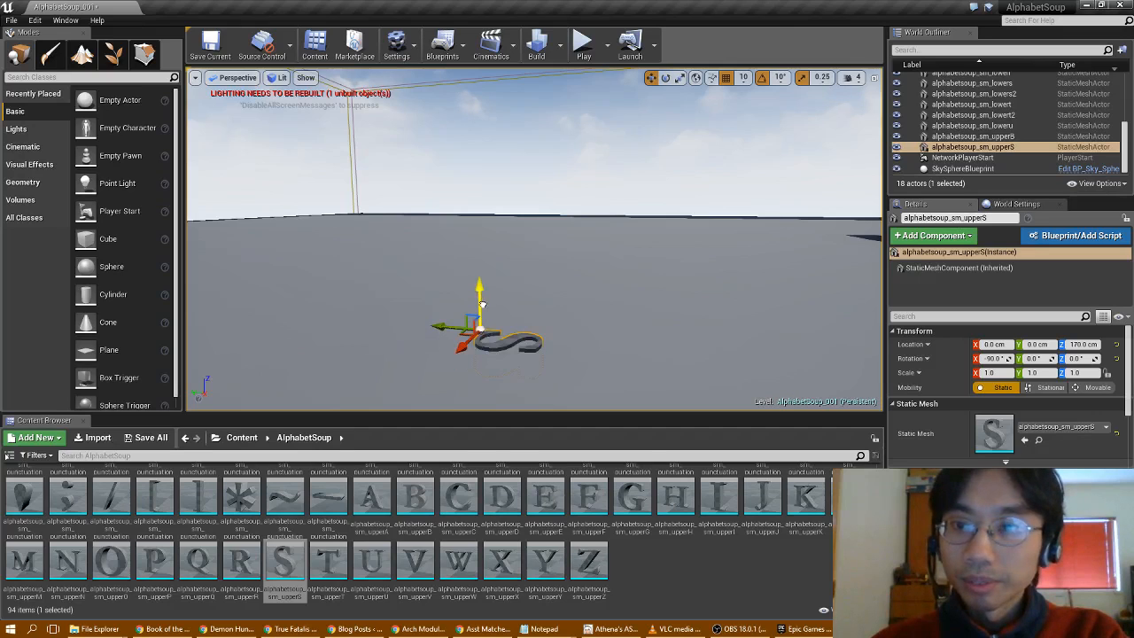
pyautogui.moveTo(480, 296)
pyautogui.mouseDown()
pyautogui.moveTo(486, 304)
pyautogui.moveTo(478, 292)
pyautogui.mouseUp()
# Set the S letter's scale to 100 on X, Y and Z.
pyautogui.moveTo(479, 297); pyautogui.dragTo(304, 319, button='right')
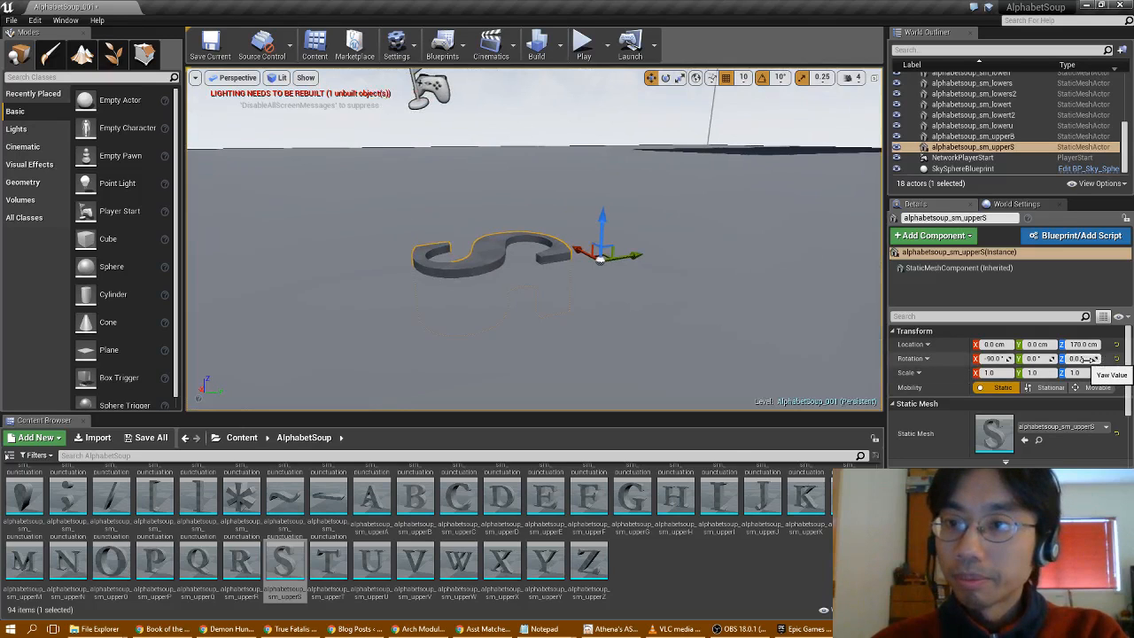
pyautogui.moveTo(647, 187); pyautogui.dragTo(632, 174, button='right')
pyautogui.click(990, 372)
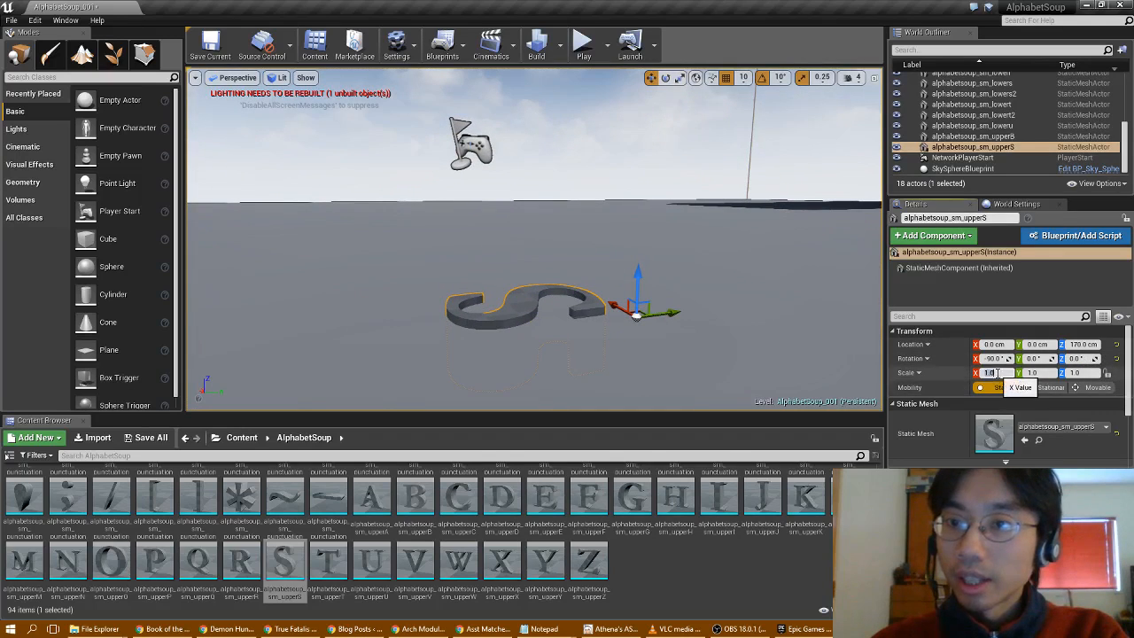
pyautogui.write('100')
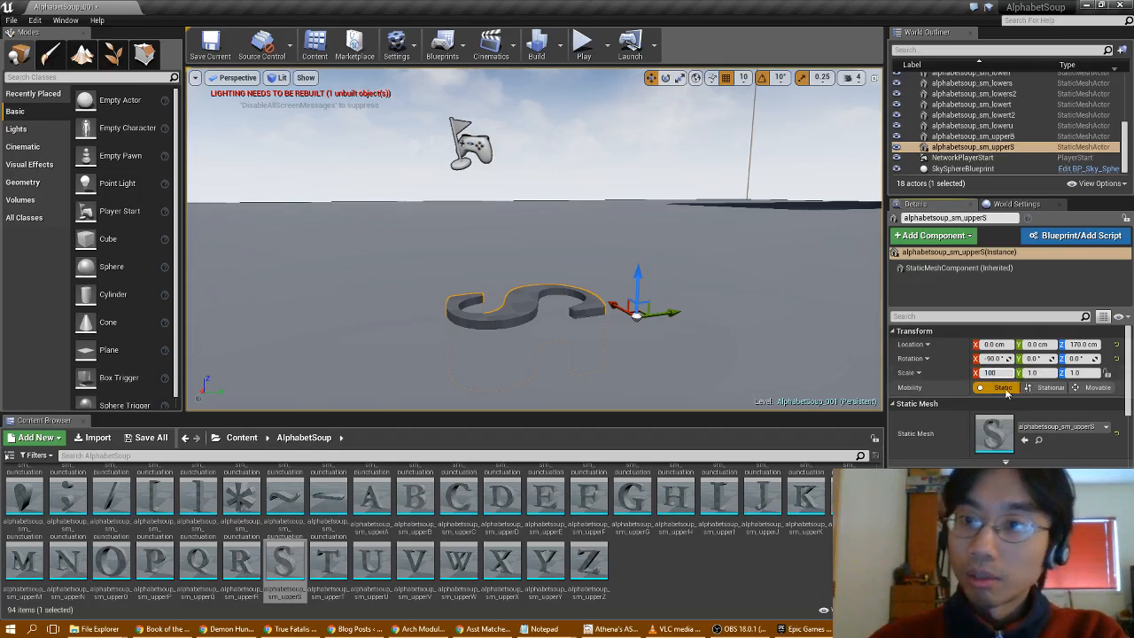
pyautogui.press('Return')
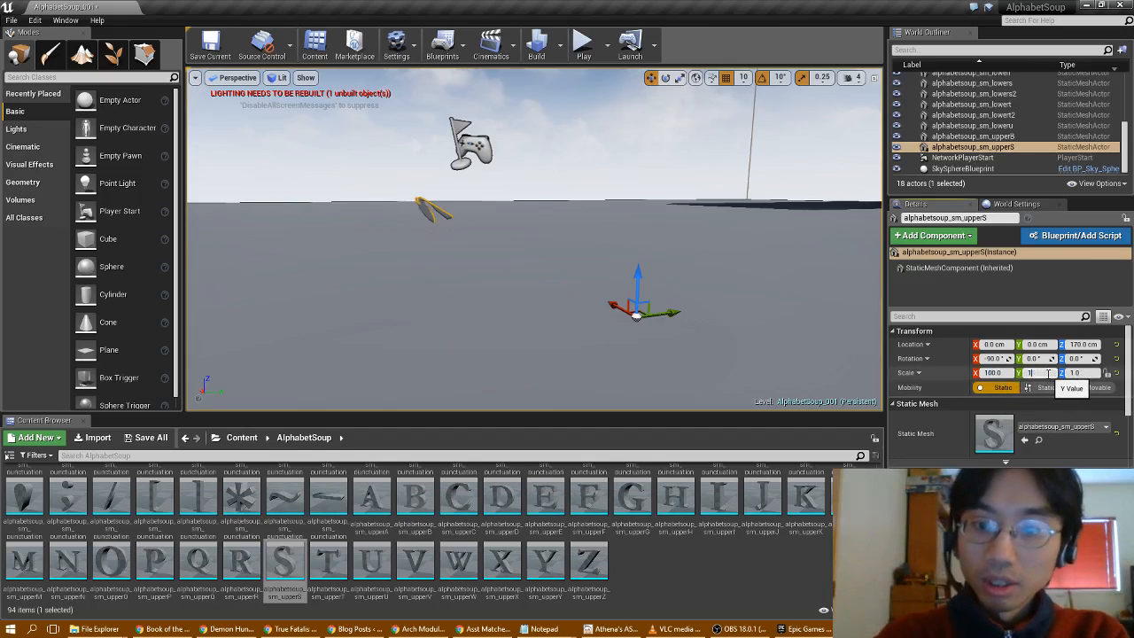
pyautogui.write('100')
pyautogui.click(1075, 373)
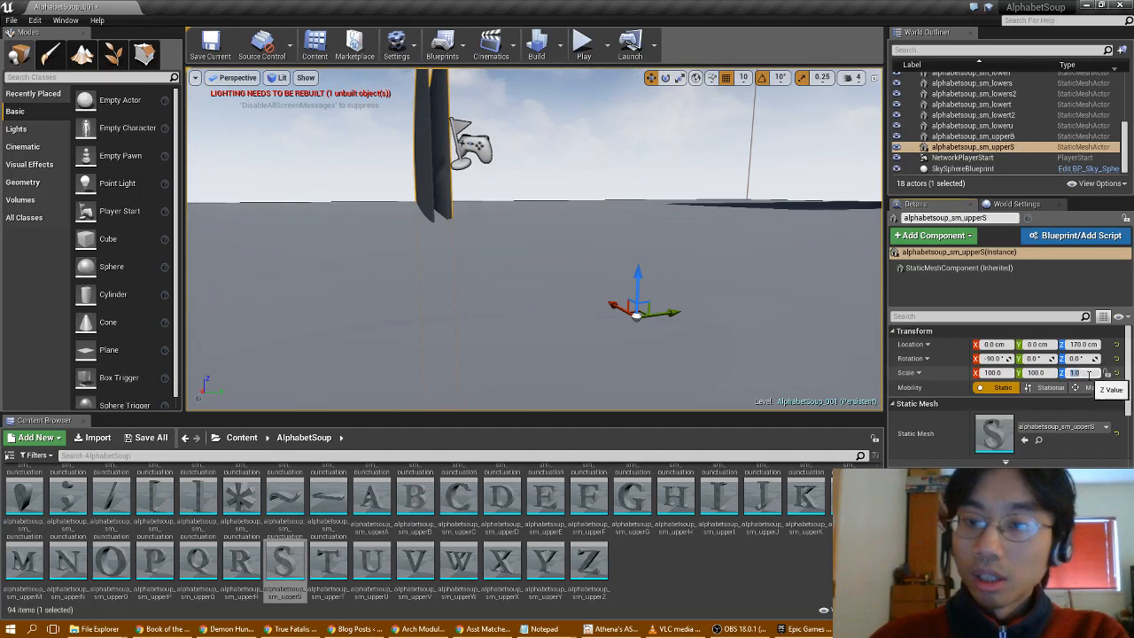
pyautogui.write('100')
pyautogui.press('Return')
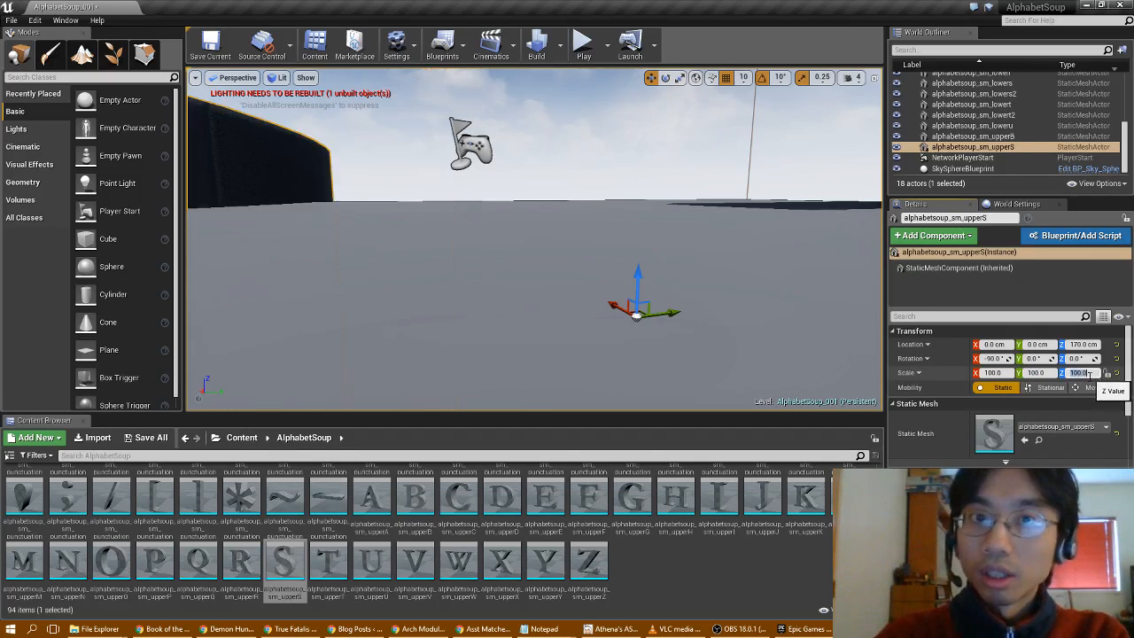
# Lower the enlarged S letter along Z to about -100 cm.
pyautogui.moveTo(545, 235); pyautogui.dragTo(633, 232, button='right')
pyautogui.press('w')
pyautogui.press('s')
pyautogui.press('a')
pyautogui.press('w')
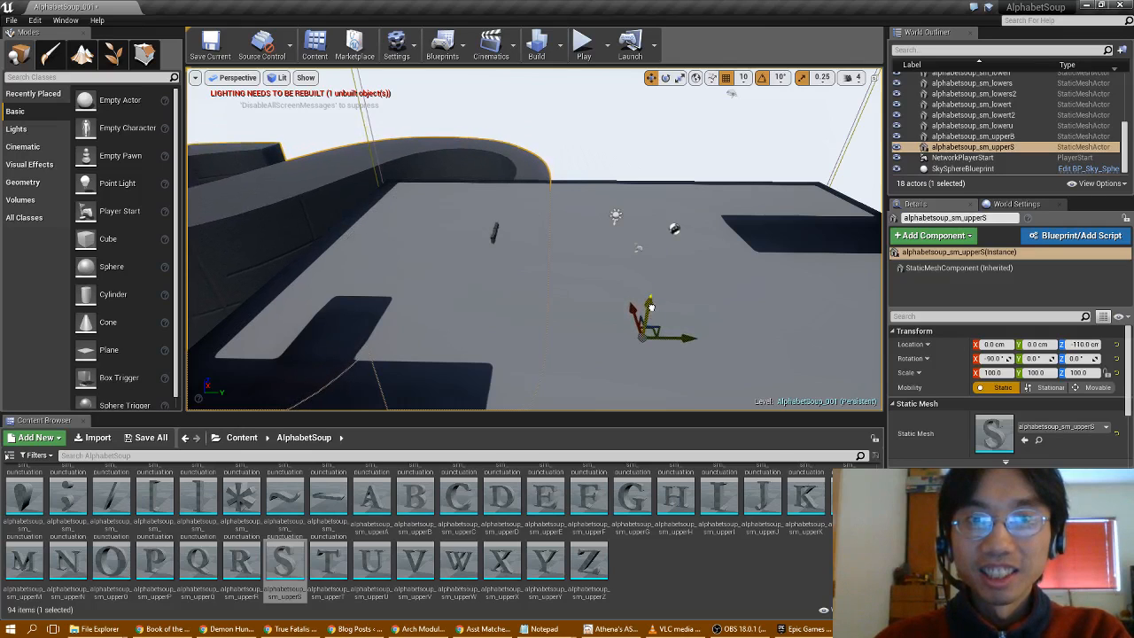
pyautogui.moveTo(603, 268); pyautogui.dragTo(603, 269, button='right')
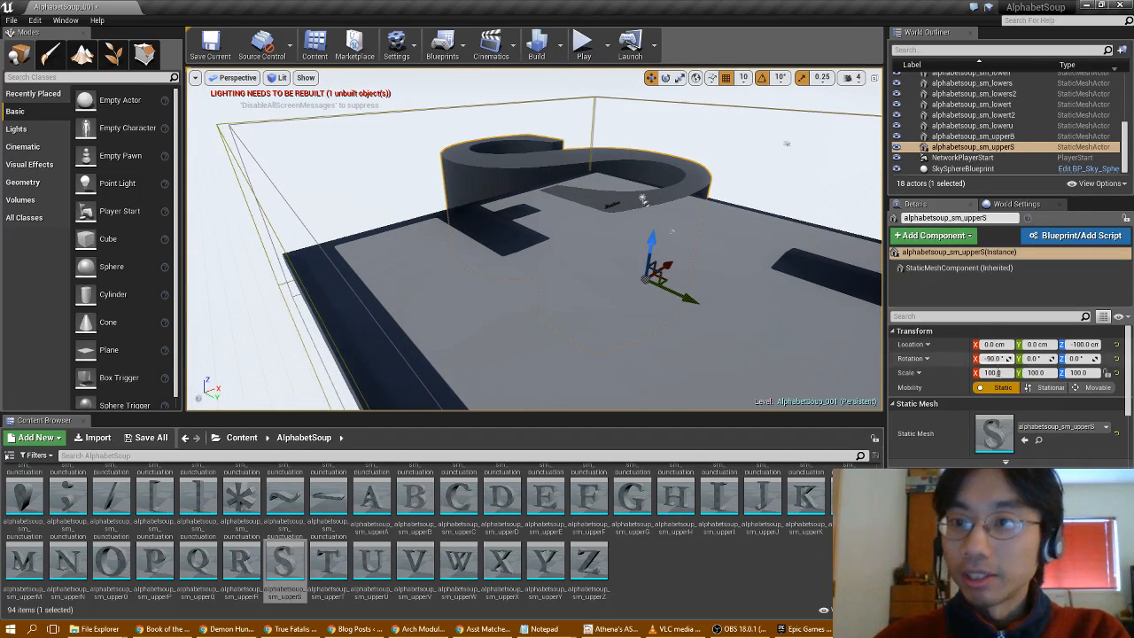
# Set the S letter's X and Y scale to 1000.
pyautogui.click(991, 373)
pyautogui.write('1000')
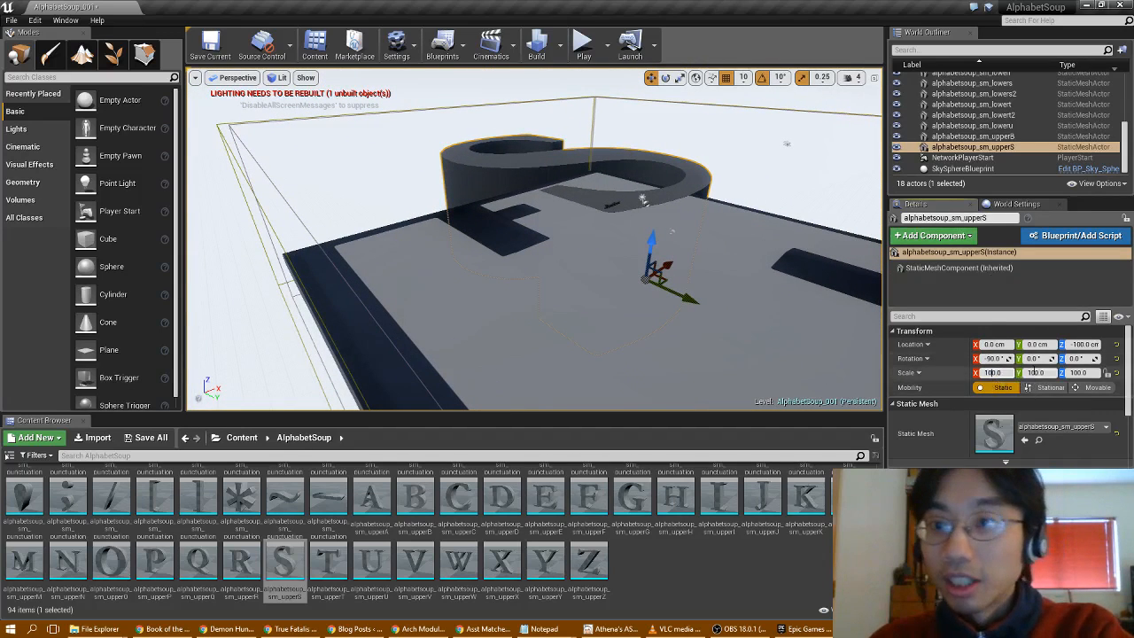
pyautogui.click(1036, 372)
pyautogui.write('1000')
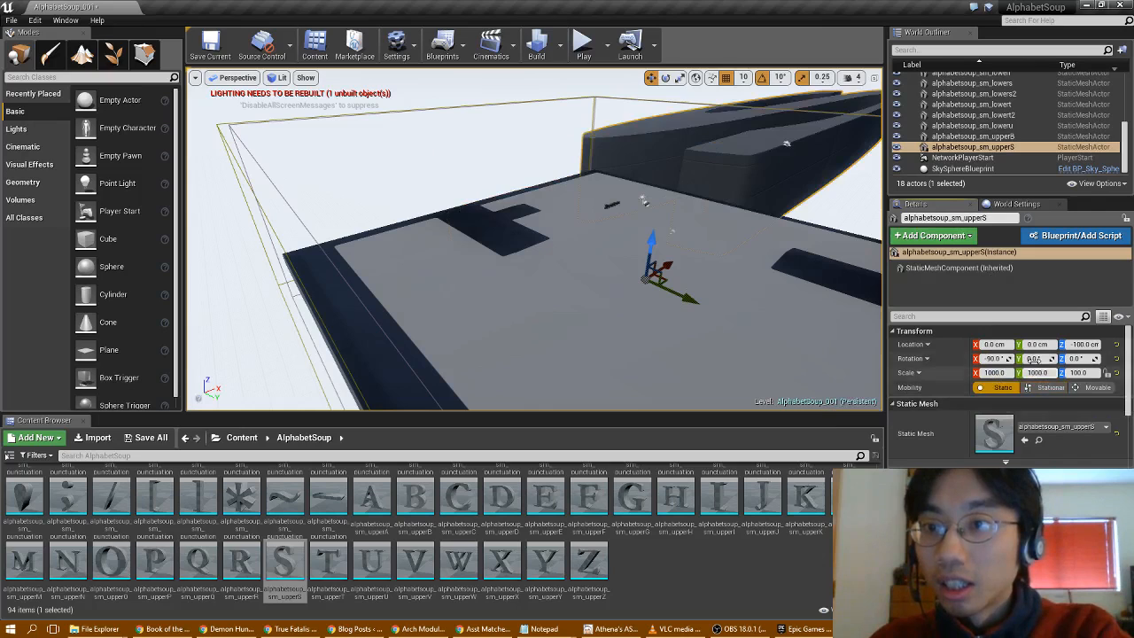
pyautogui.press('Tab')
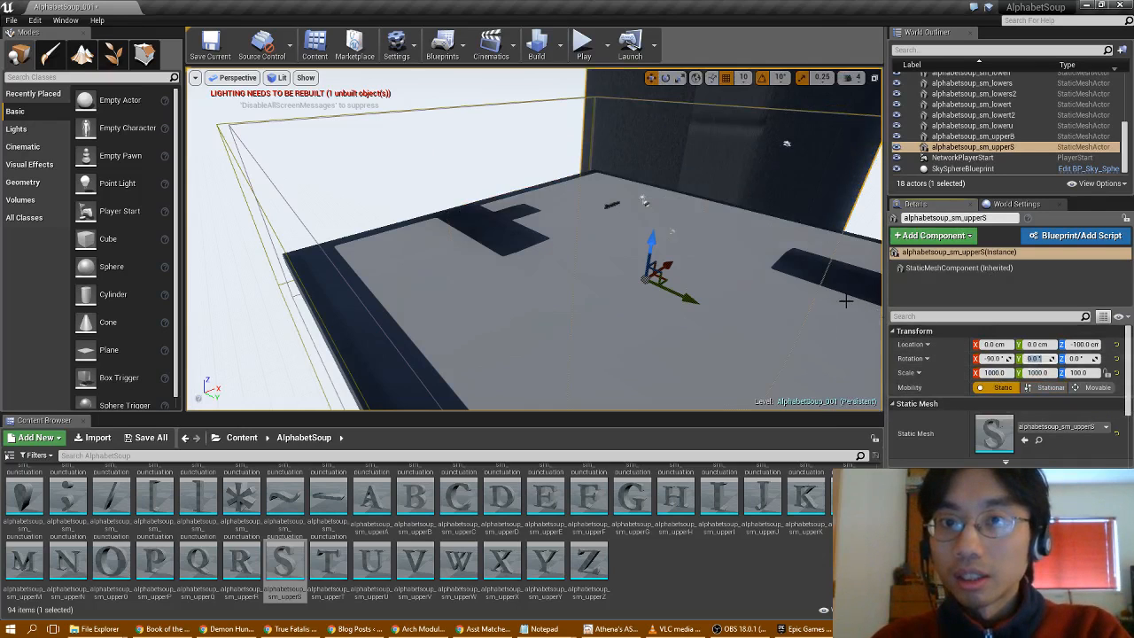
# Set the S letter's Y scale to 100 and its Z scale to 1000.
pyautogui.moveTo(603, 269); pyautogui.dragTo(621, 217, button='right')
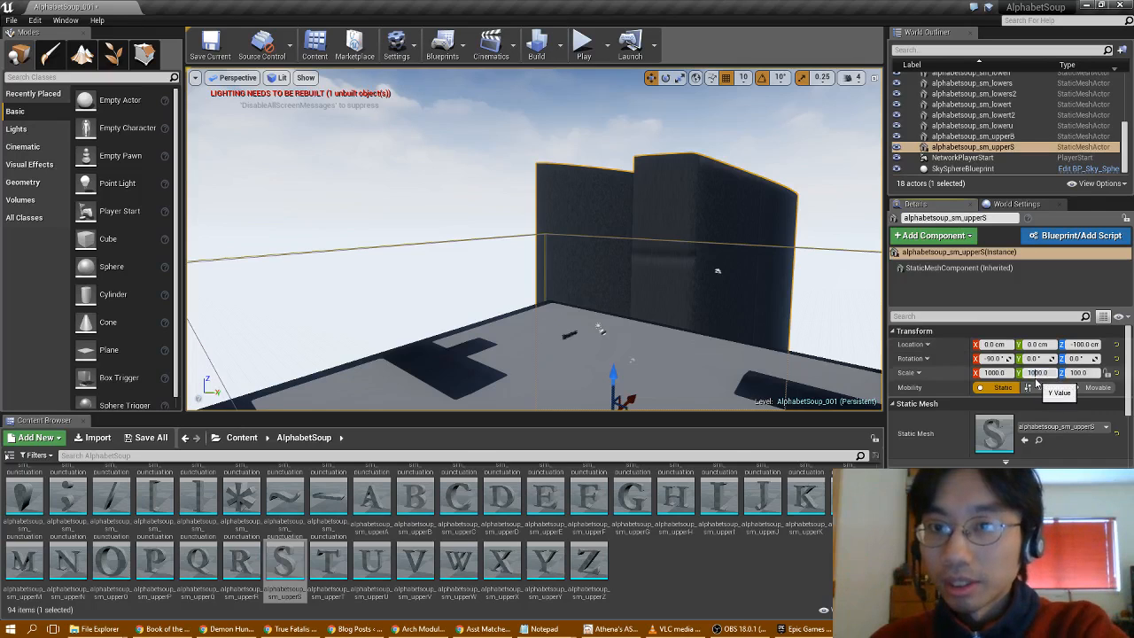
pyautogui.write('100')
pyautogui.press('Return')
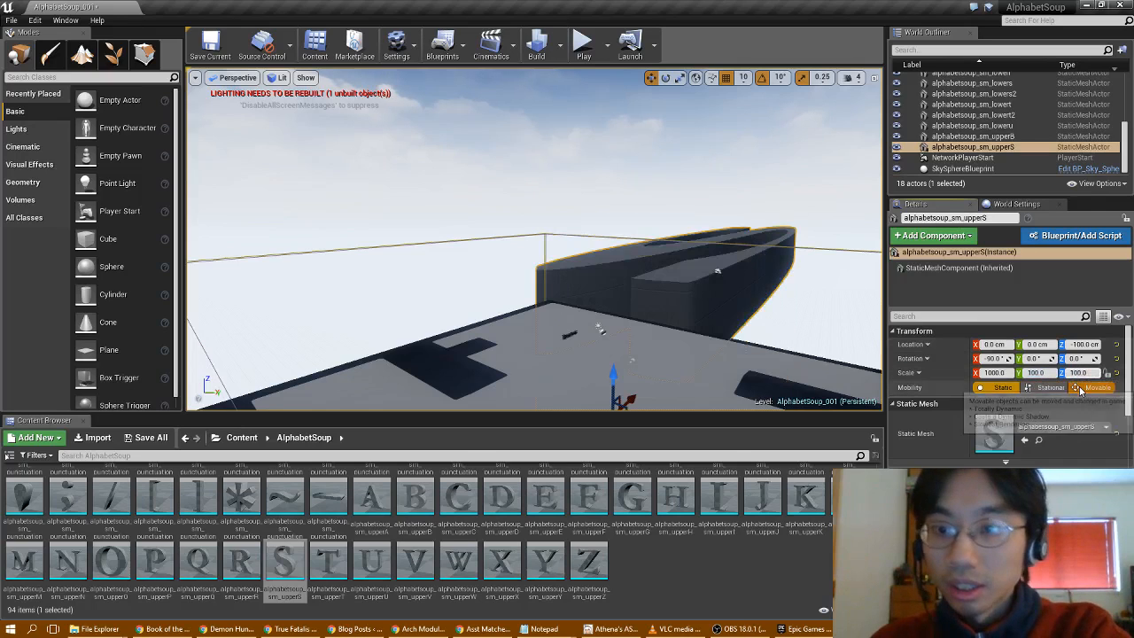
pyautogui.press('Tab')
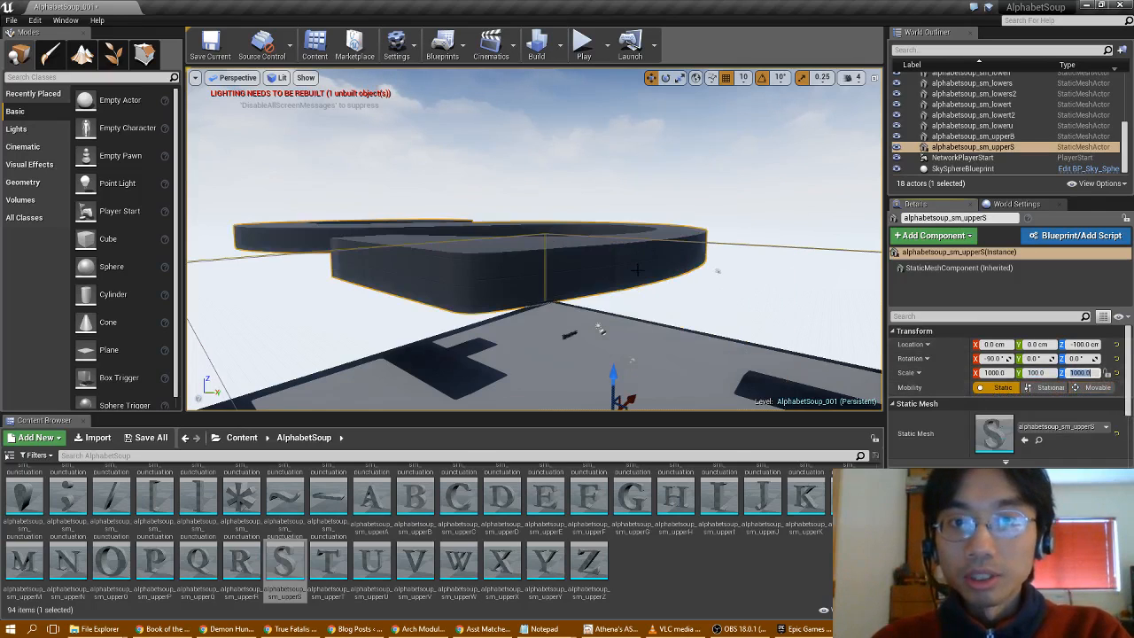
# Move the S letter horizontally so its end covers the arena, at about X -7590 cm and Y 10930 cm.
pyautogui.moveTo(638, 269); pyautogui.dragTo(648, 303, button='right')
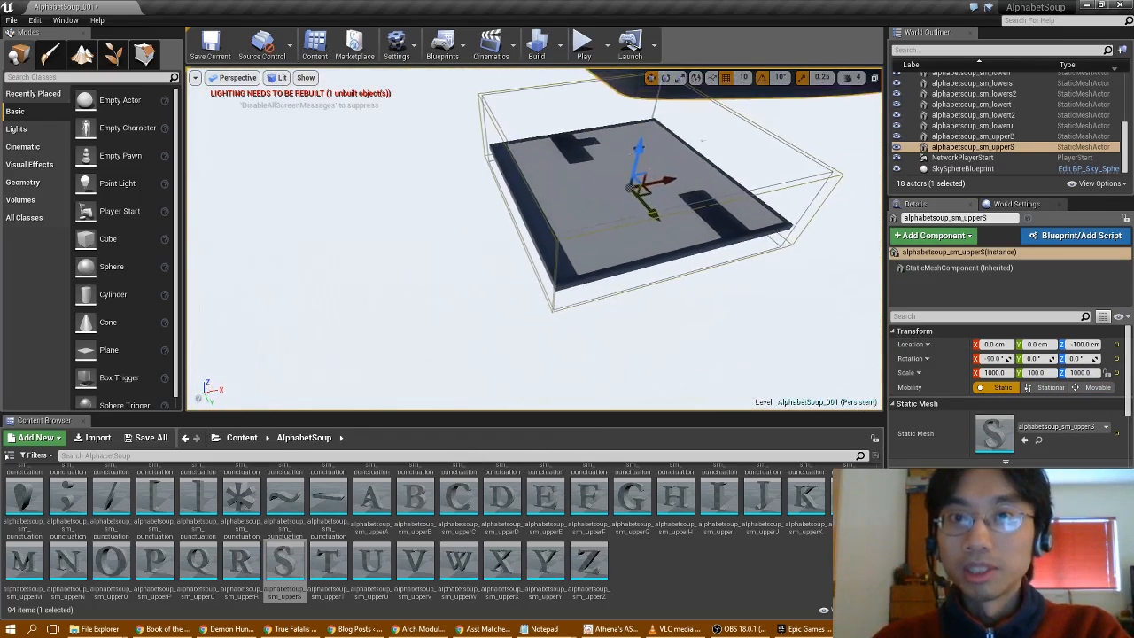
pyautogui.moveTo(632, 186); pyautogui.dragTo(634, 279, button='right')
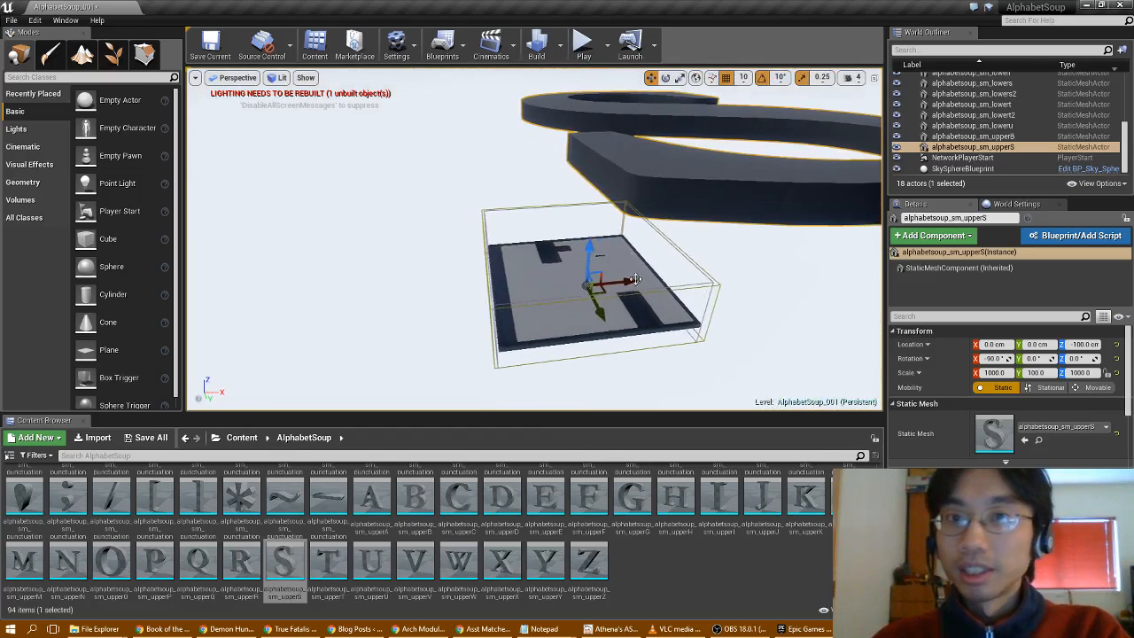
pyautogui.moveTo(602, 290); pyautogui.dragTo(190, 401)
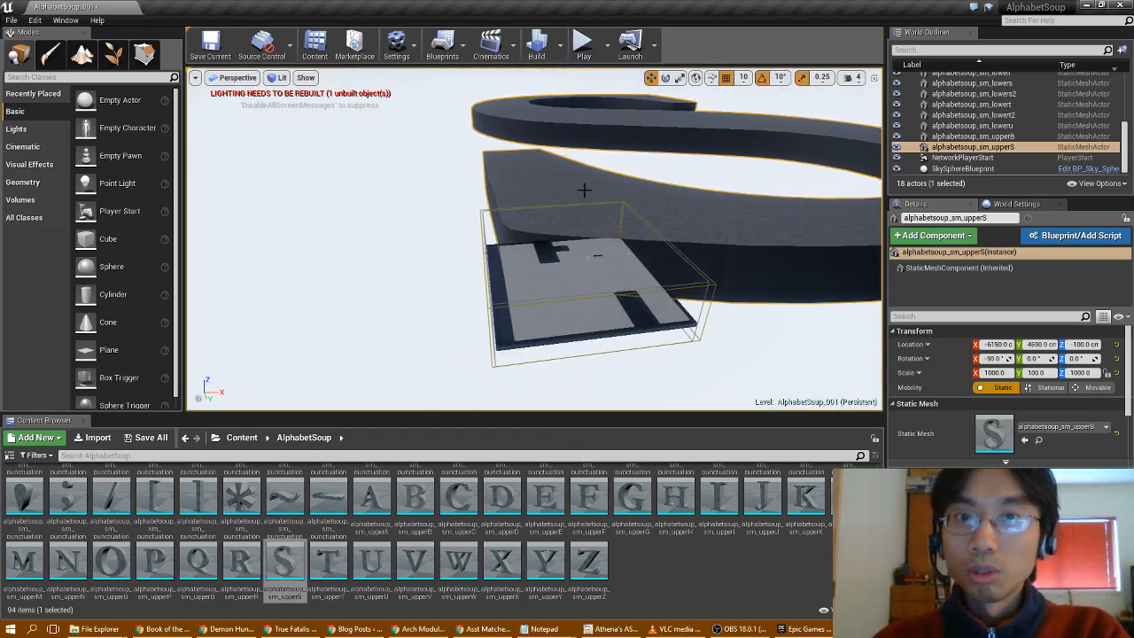
pyautogui.moveTo(585, 190); pyautogui.dragTo(567, 225, button='right')
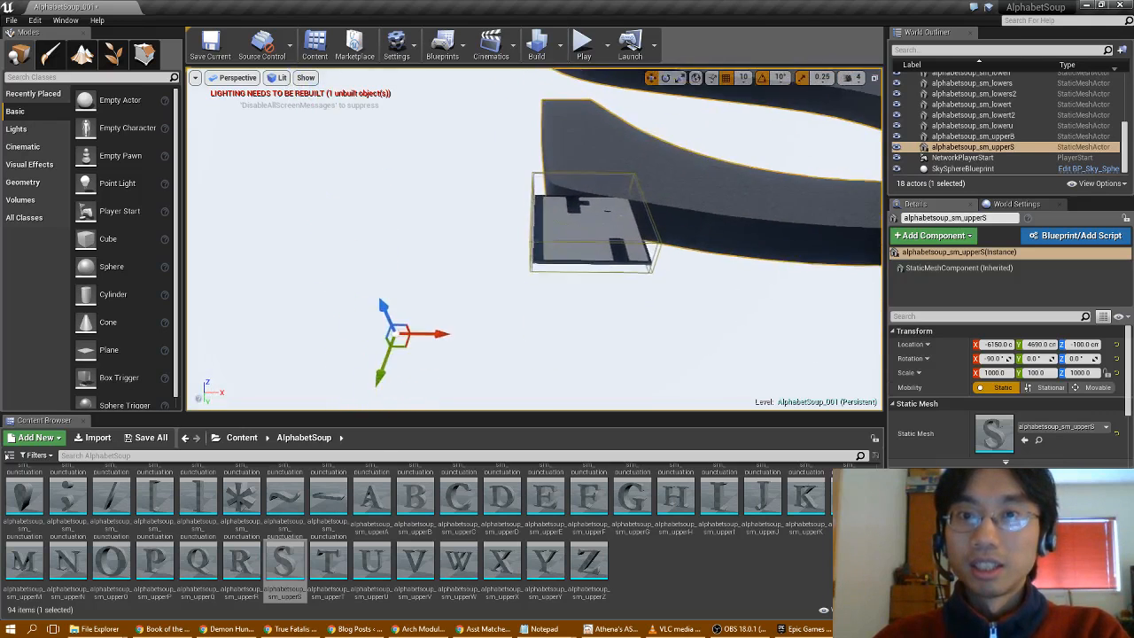
pyautogui.moveTo(414, 309); pyautogui.dragTo(383, 404)
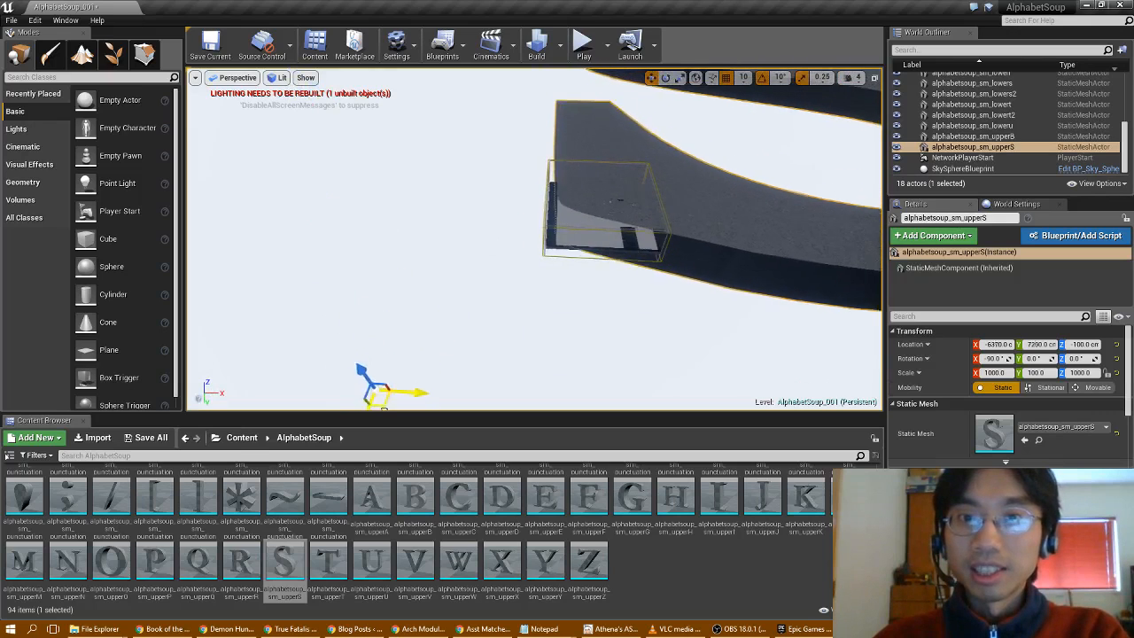
pyautogui.moveTo(355, 461); pyautogui.dragTo(309, 532)
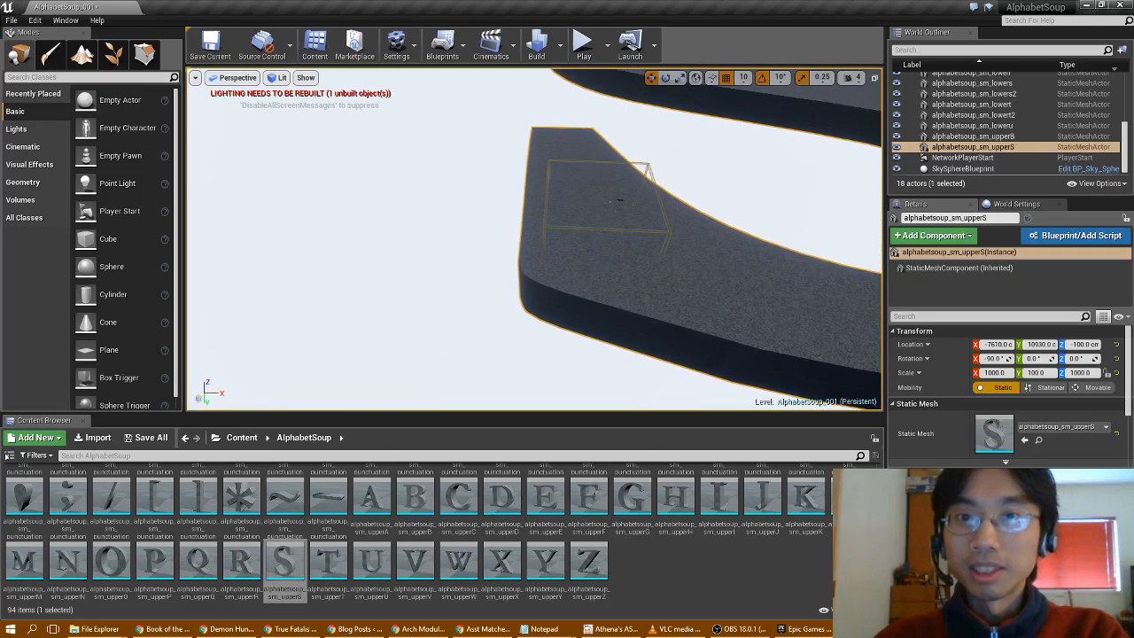
pyautogui.moveTo(458, 328); pyautogui.dragTo(494, 347, button='right')
pyautogui.press('w')
pyautogui.press('w')
pyautogui.press('w')
pyautogui.moveTo(310, 362); pyautogui.dragTo(310, 361)
# Show the top-level Content folder and save the modified AlphabetSoup_001 level.
pyautogui.click(215, 438)
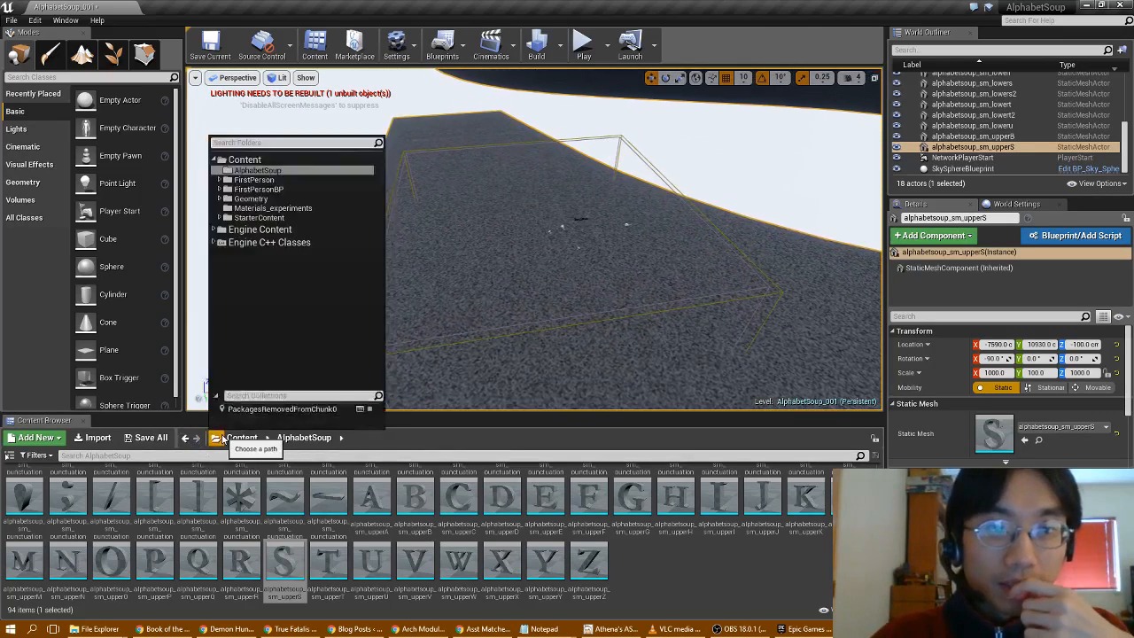
pyautogui.click(241, 437)
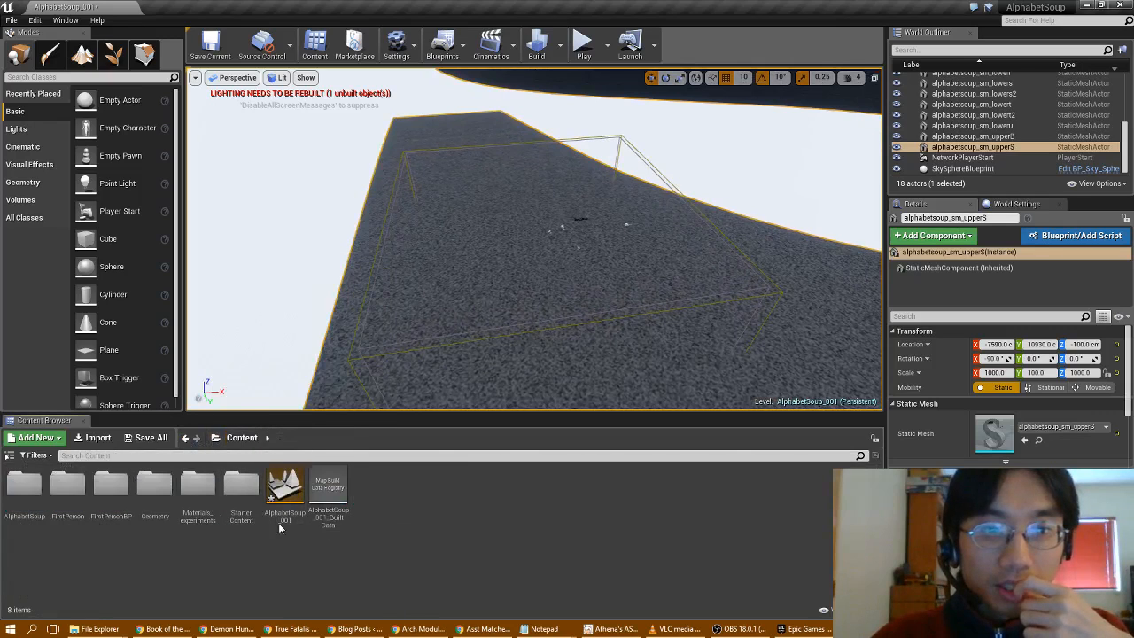
pyautogui.click(146, 438)
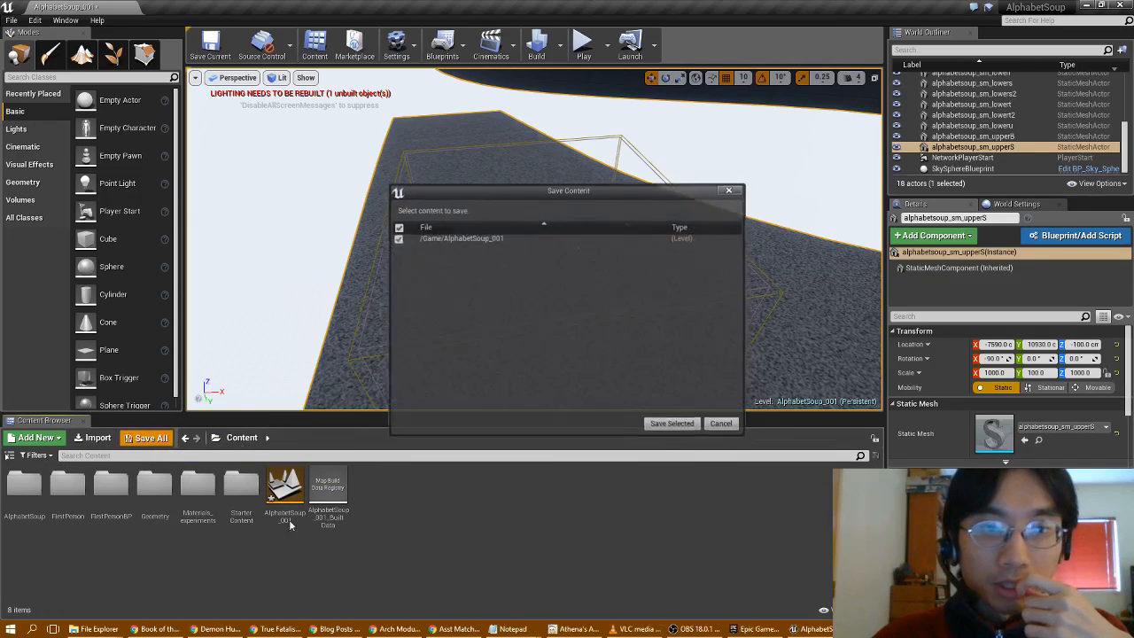
pyautogui.click(671, 423)
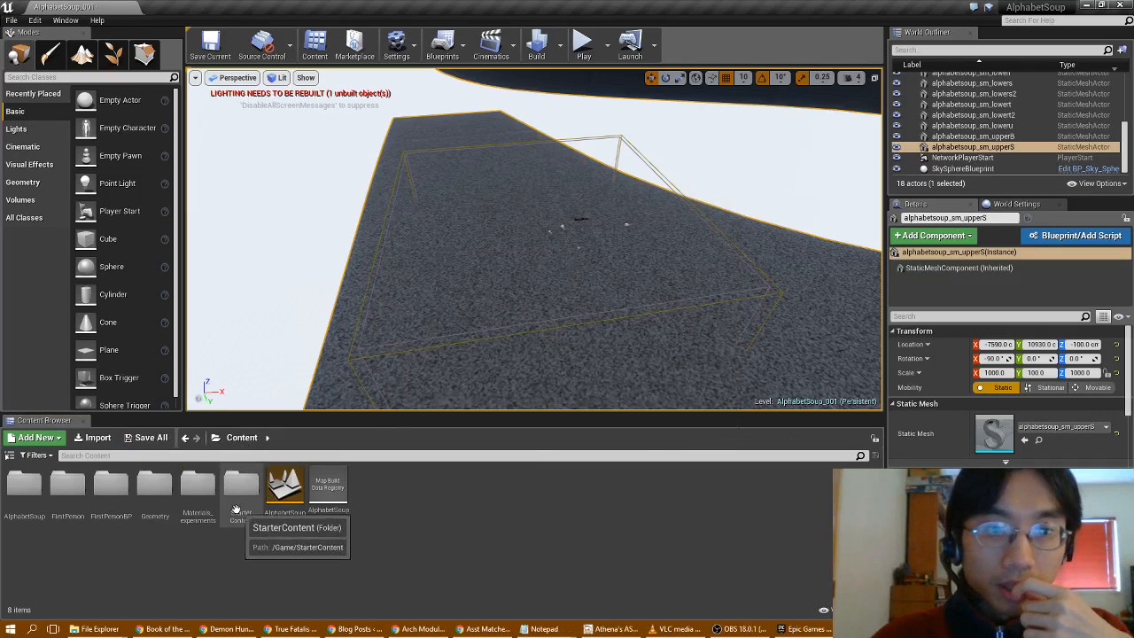
# Create a new material in the Materials_experiments folder and open it for editing.
pyautogui.click(204, 507)
pyautogui.doubleClick(205, 508)
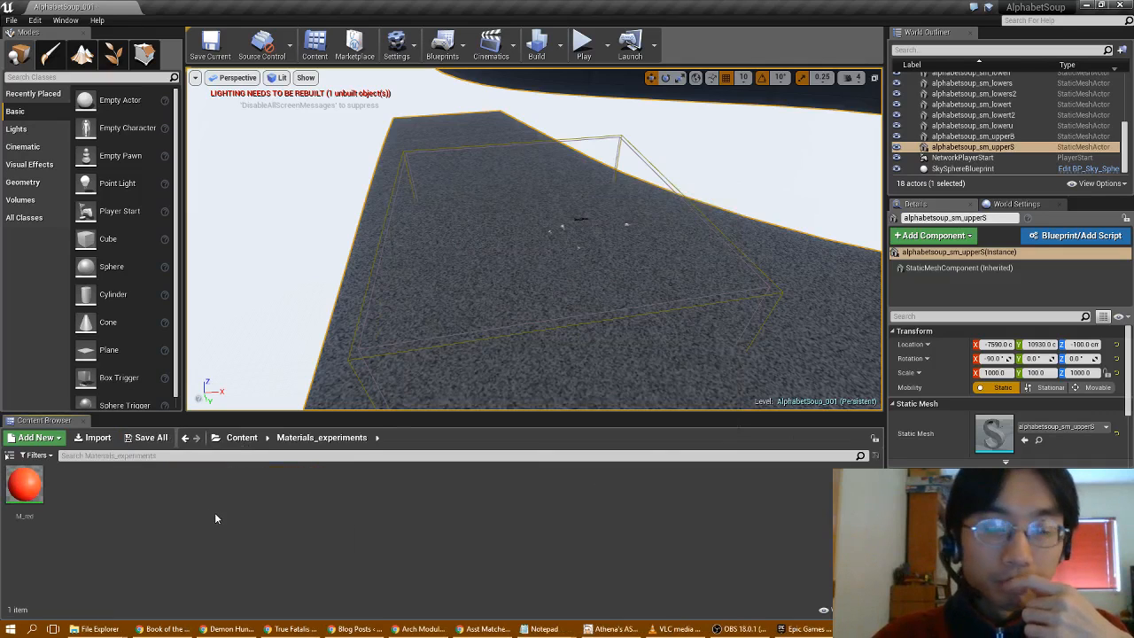
pyautogui.rightClick(214, 512)
pyautogui.click(143, 494)
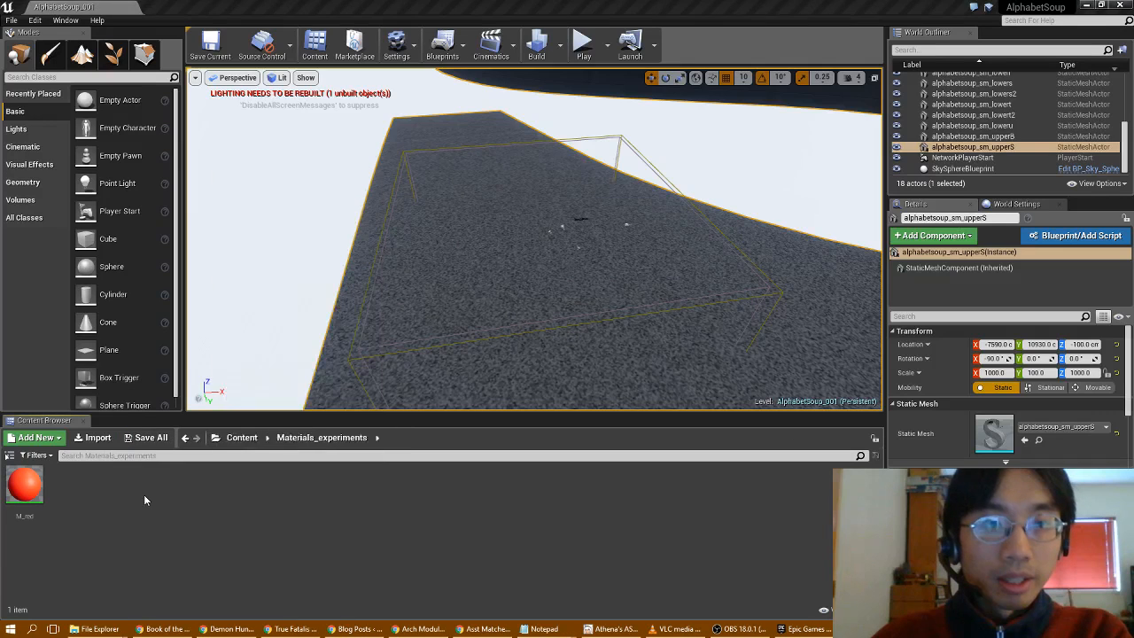
pyautogui.rightClick(144, 494)
pyautogui.click(126, 494)
pyautogui.rightClick(128, 484)
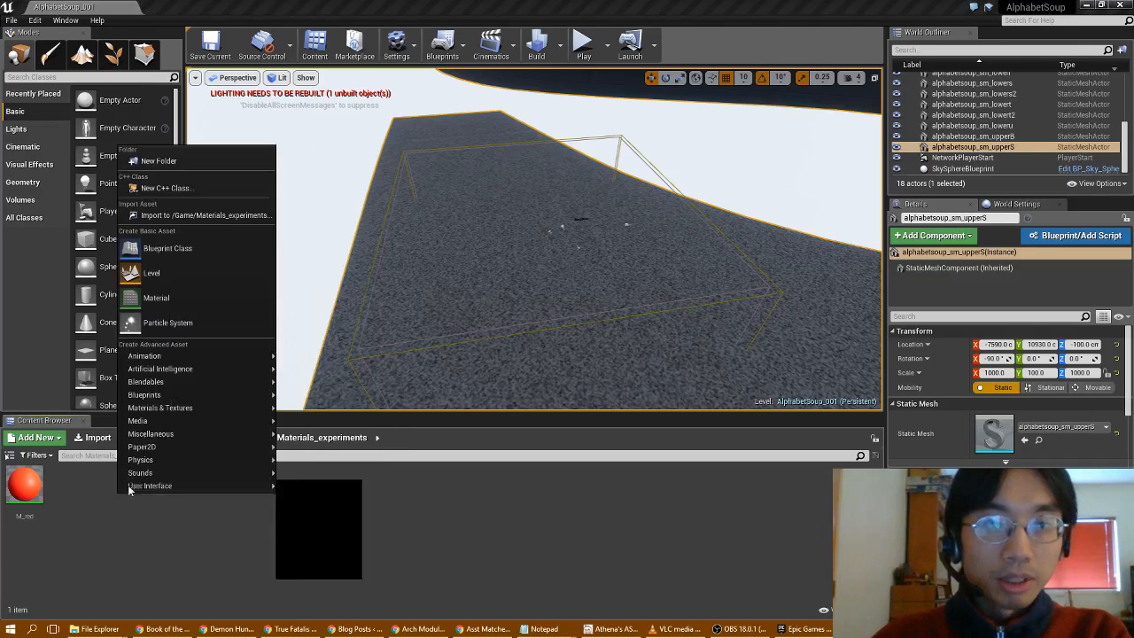
pyautogui.click(162, 292)
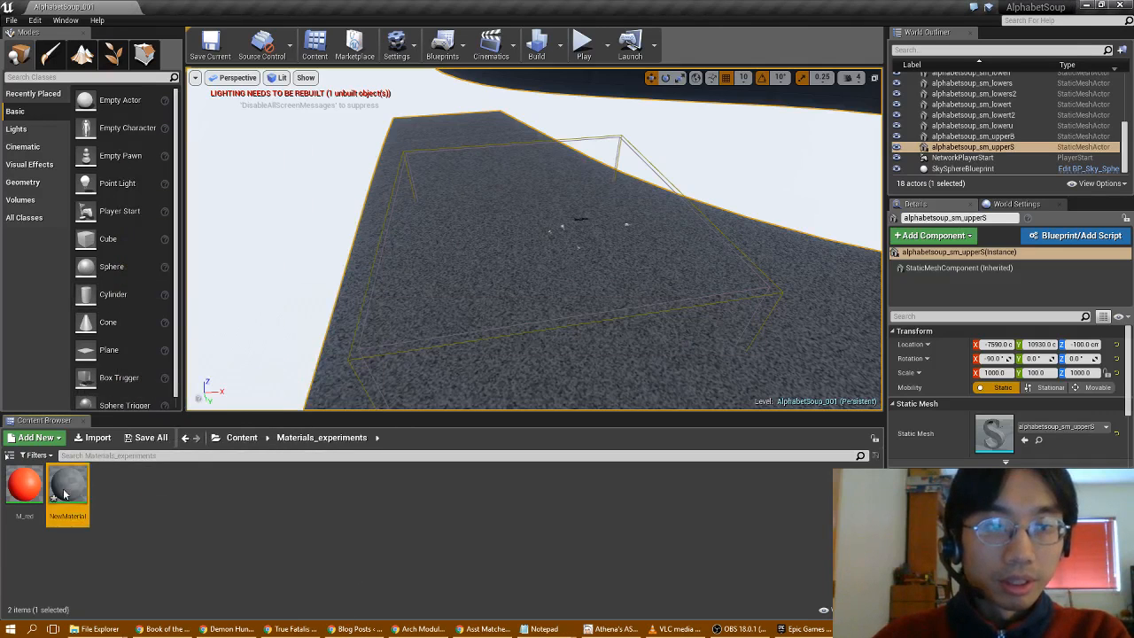
pyautogui.doubleClick(64, 492)
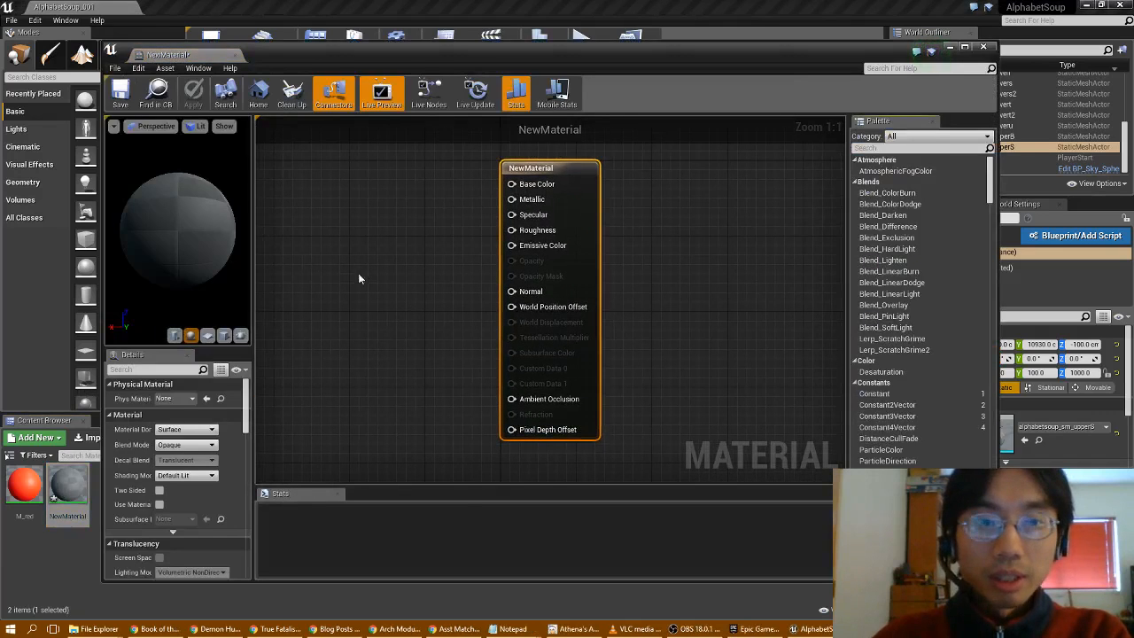
# Add a Constant3Vector node to the material graph, placed beside the material's input node.
pyautogui.rightClick(387, 277)
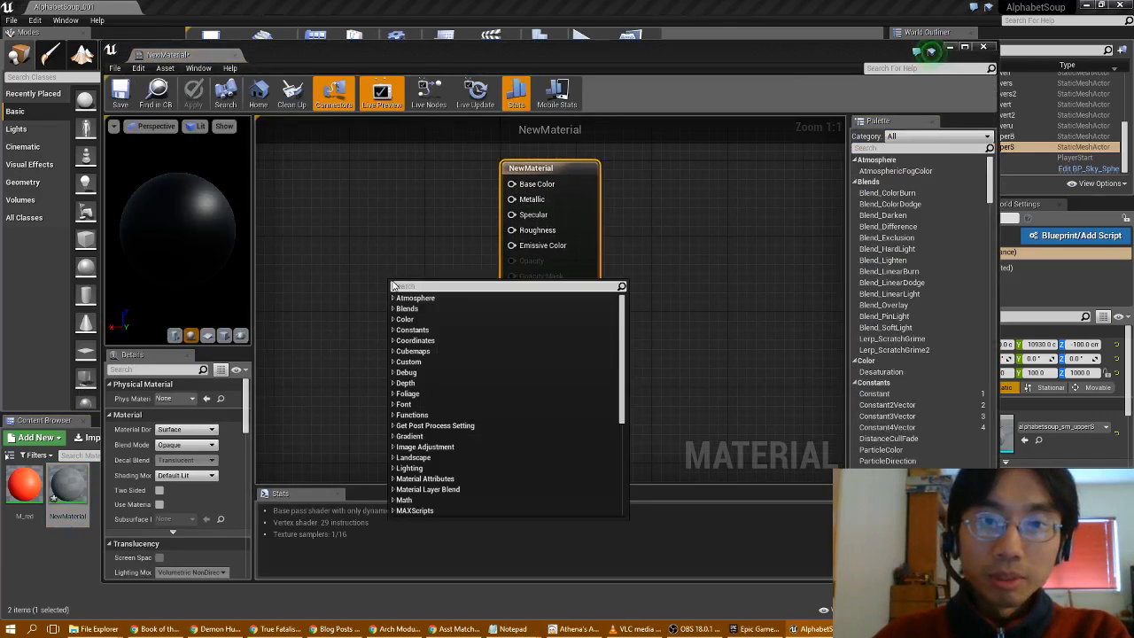
pyautogui.click(392, 319)
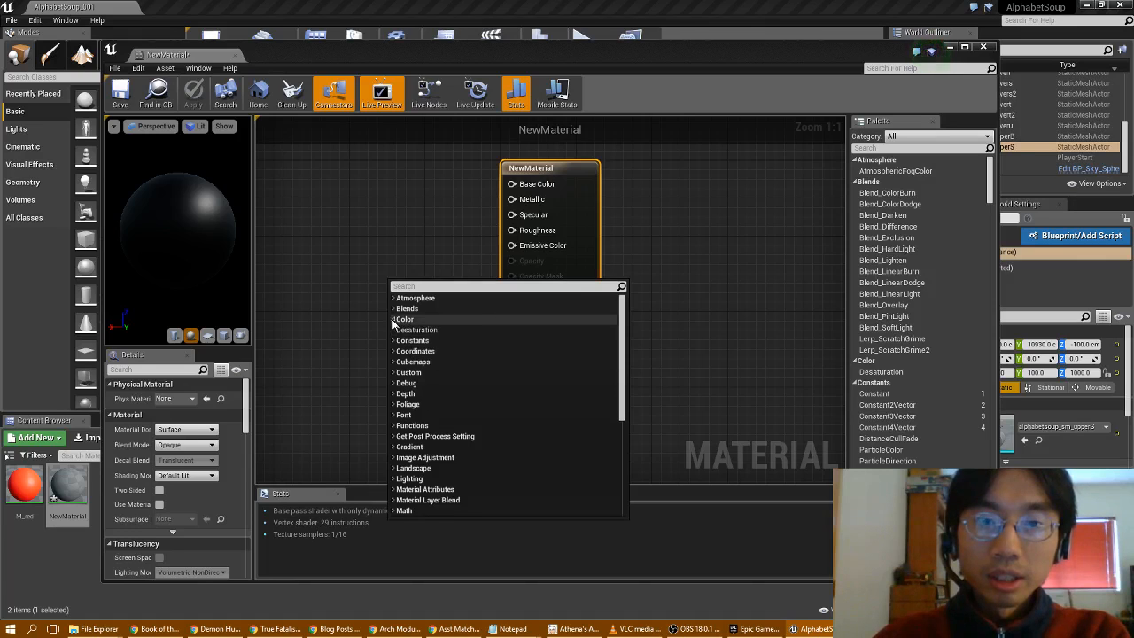
pyautogui.click(392, 319)
pyautogui.click(393, 330)
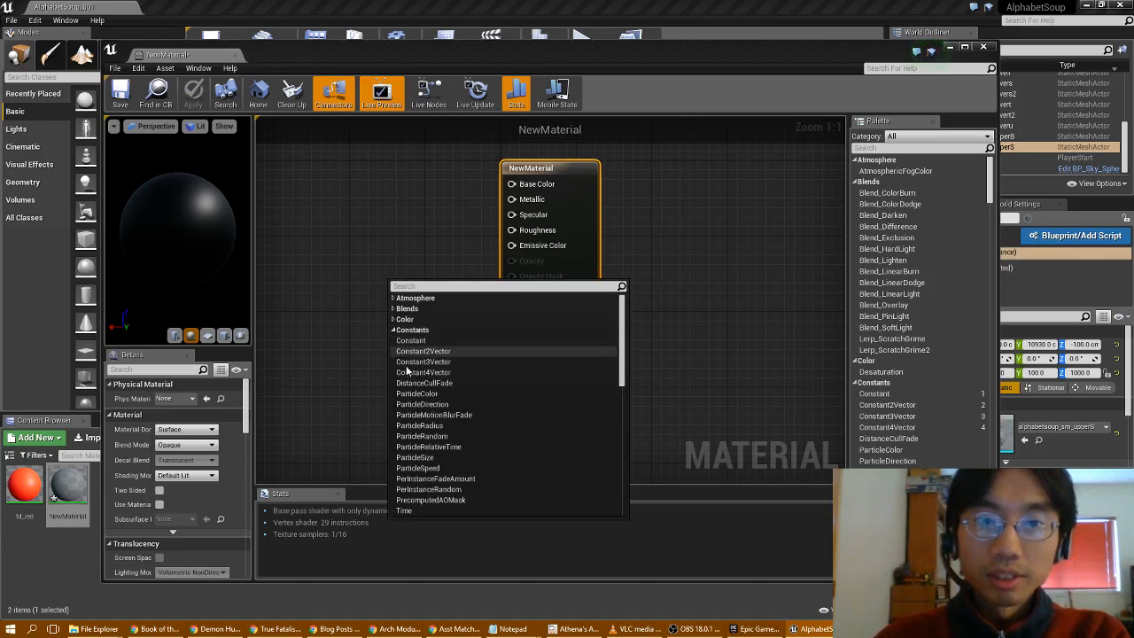
pyautogui.click(410, 363)
pyautogui.moveTo(397, 292); pyautogui.dragTo(331, 231)
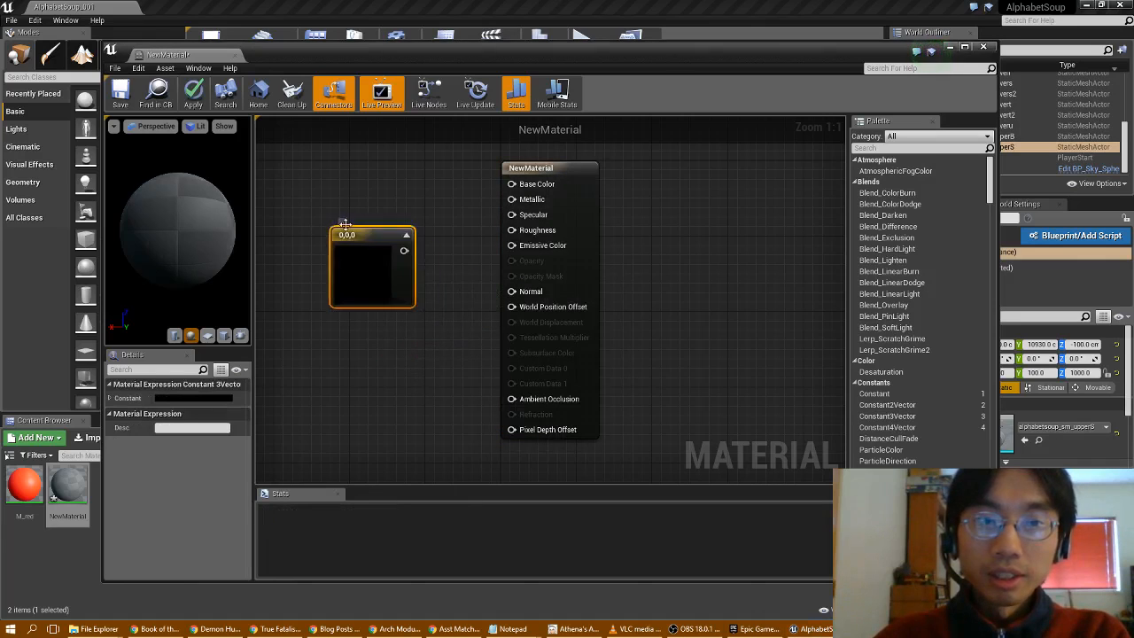
# Set the Constant3Vector's color to a light grey with a value of 0.6.
pyautogui.doubleClick(367, 267)
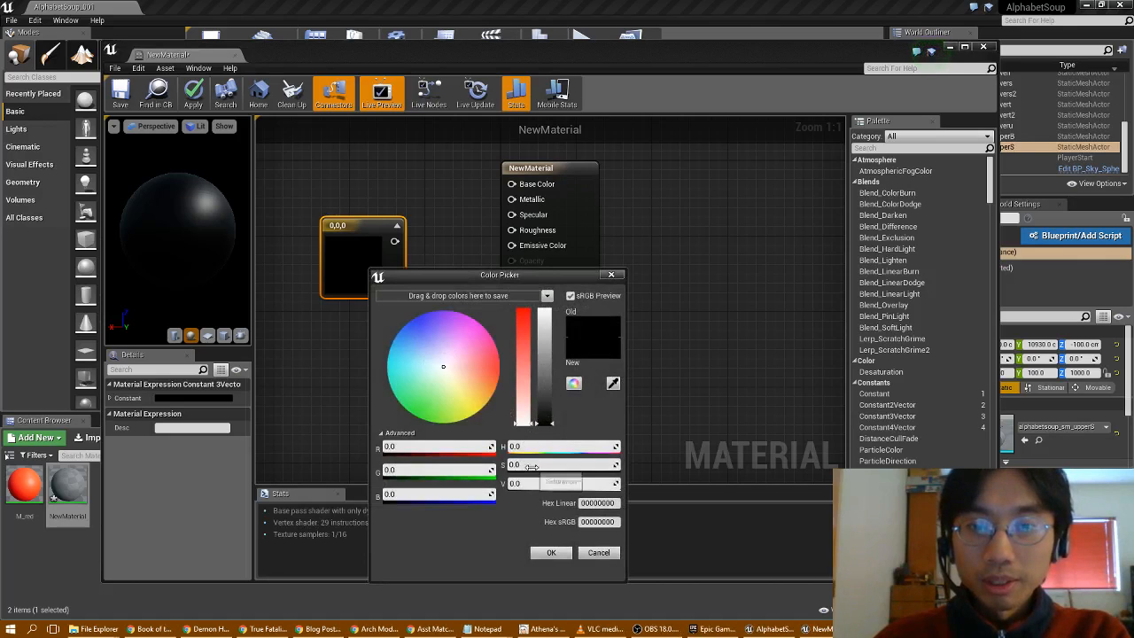
pyautogui.moveTo(547, 423); pyautogui.dragTo(561, 353)
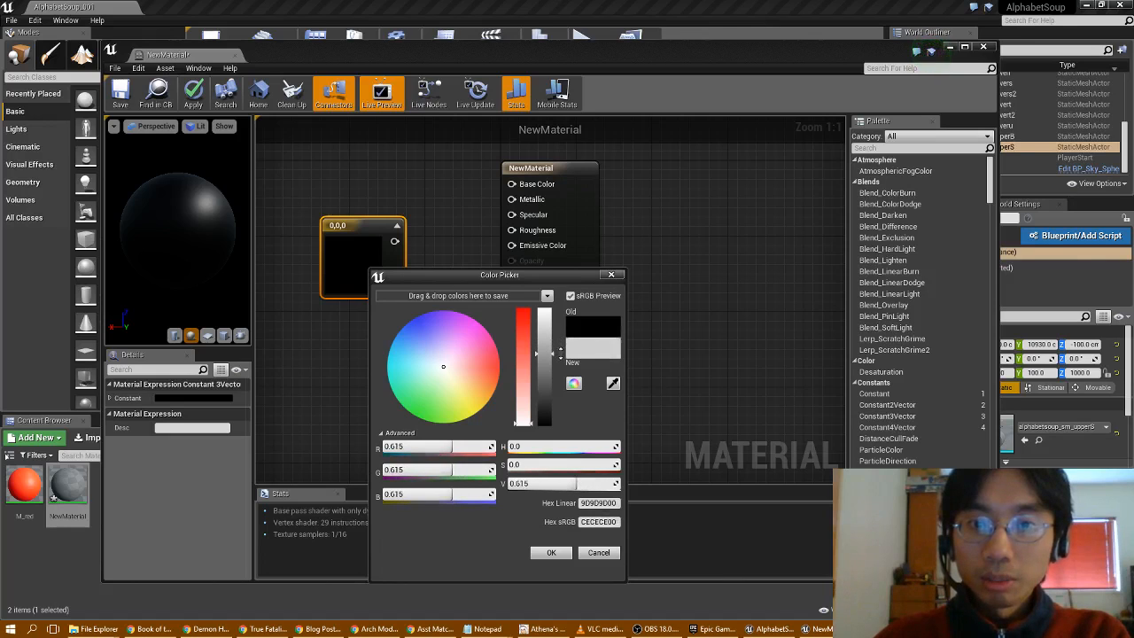
pyautogui.click(542, 484)
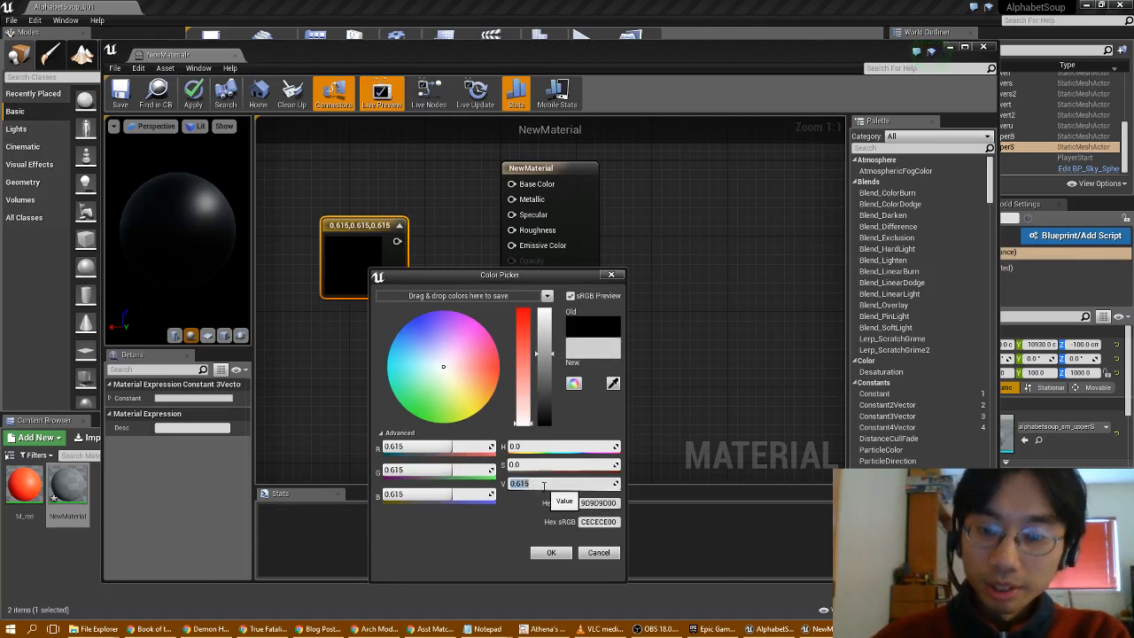
pyautogui.press('BackSpace')
pyautogui.write('0.6')
pyautogui.press('Return')
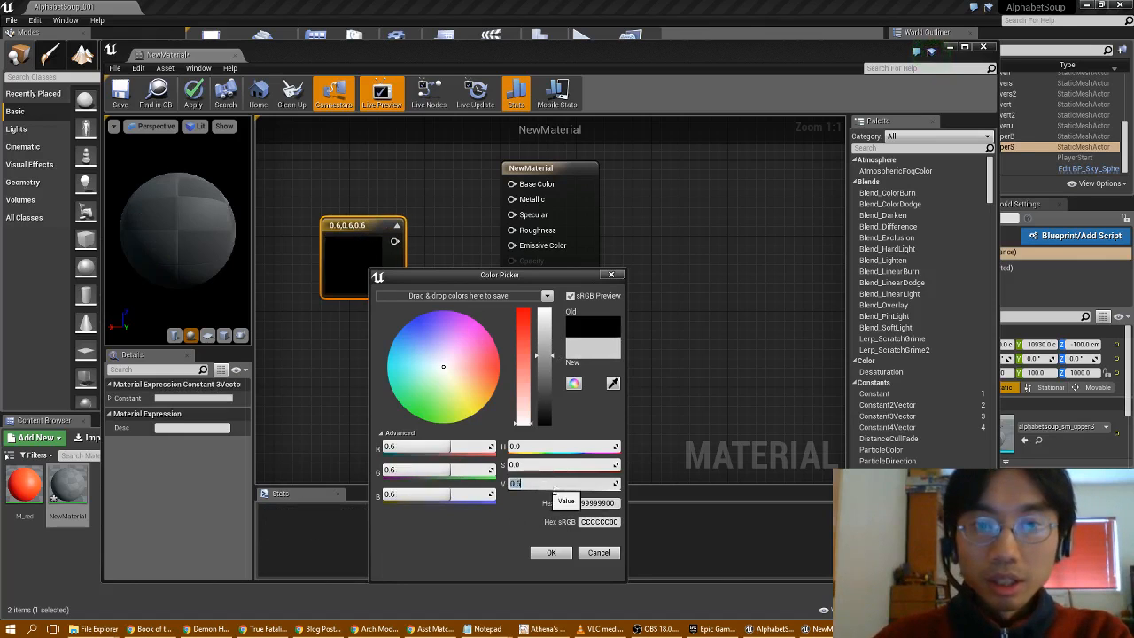
pyautogui.click(551, 552)
# Connect the grey constant to the material's Base Color, then close the material with its changes applied and saved.
pyautogui.moveTo(394, 241); pyautogui.dragTo(512, 185)
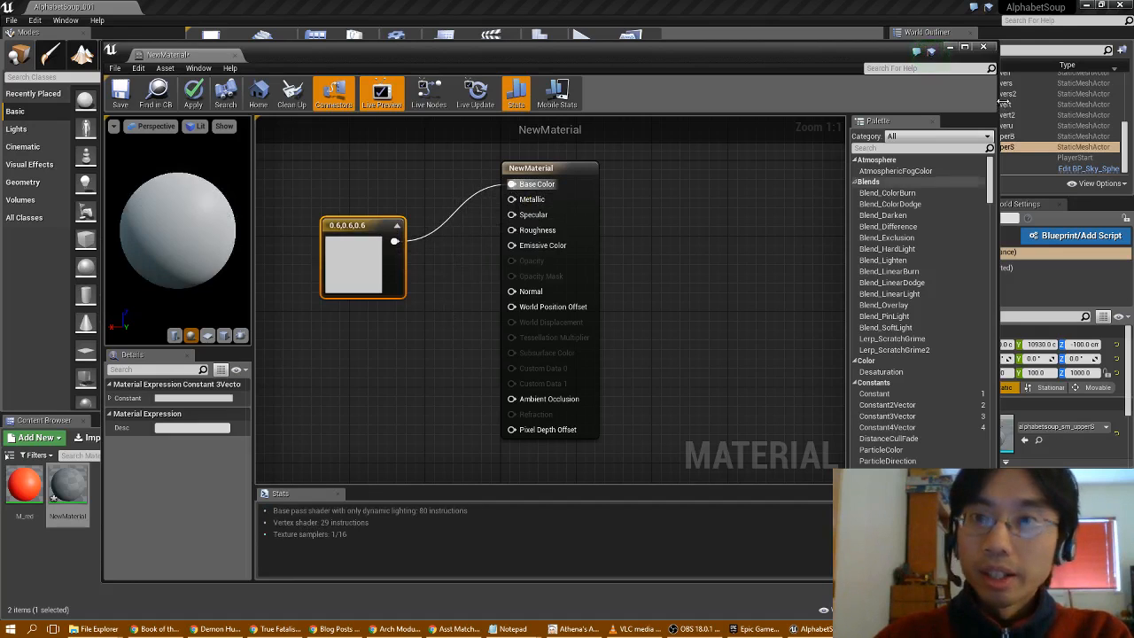
pyautogui.click(981, 48)
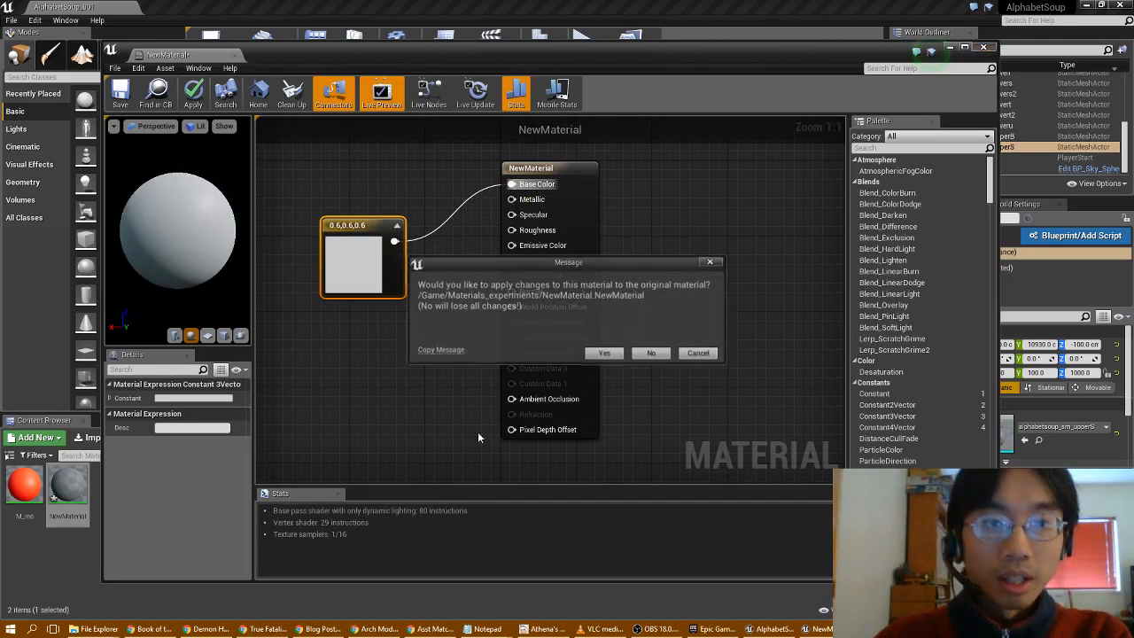
pyautogui.click(607, 355)
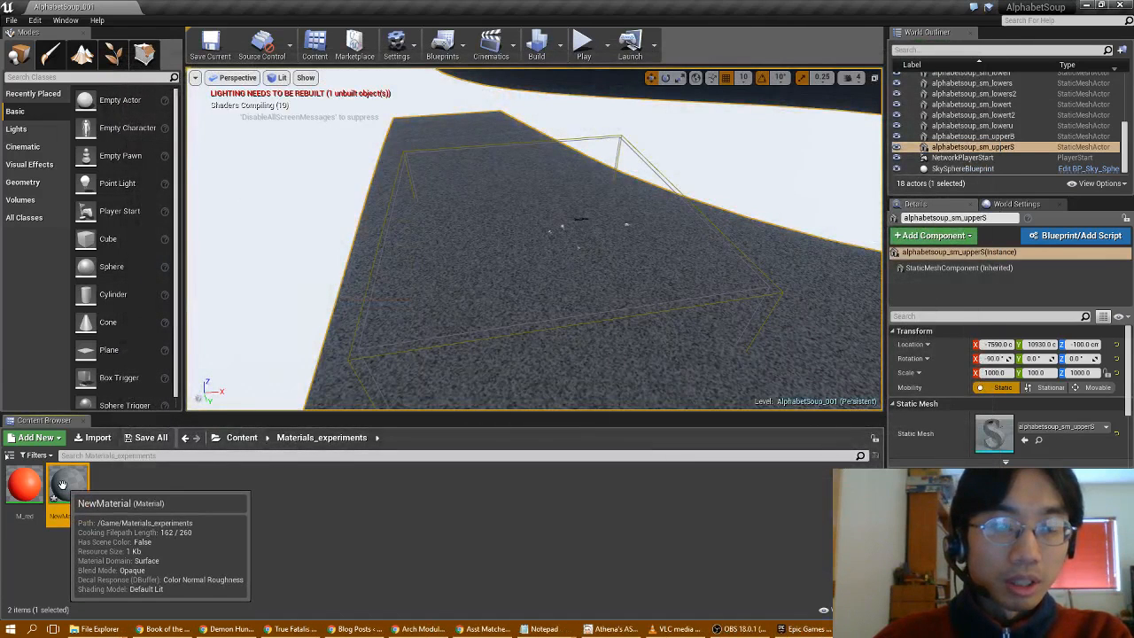
pyautogui.click(146, 437)
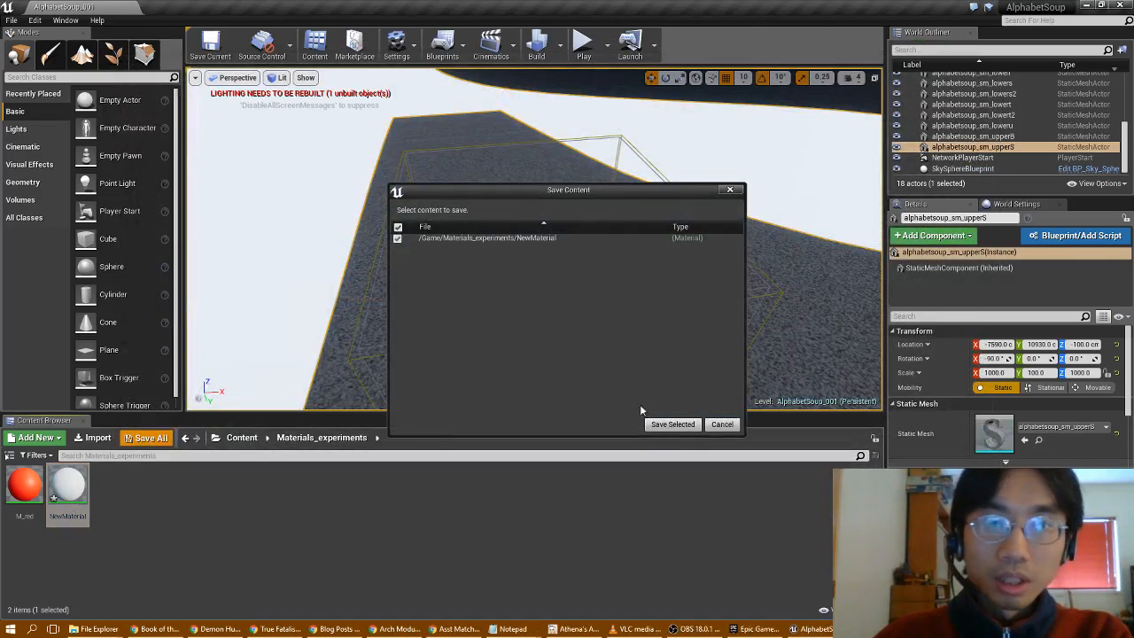
pyautogui.click(672, 424)
# Rename the new material M_lightgrey and apply it to the giant S letter.
pyautogui.rightClick(68, 485)
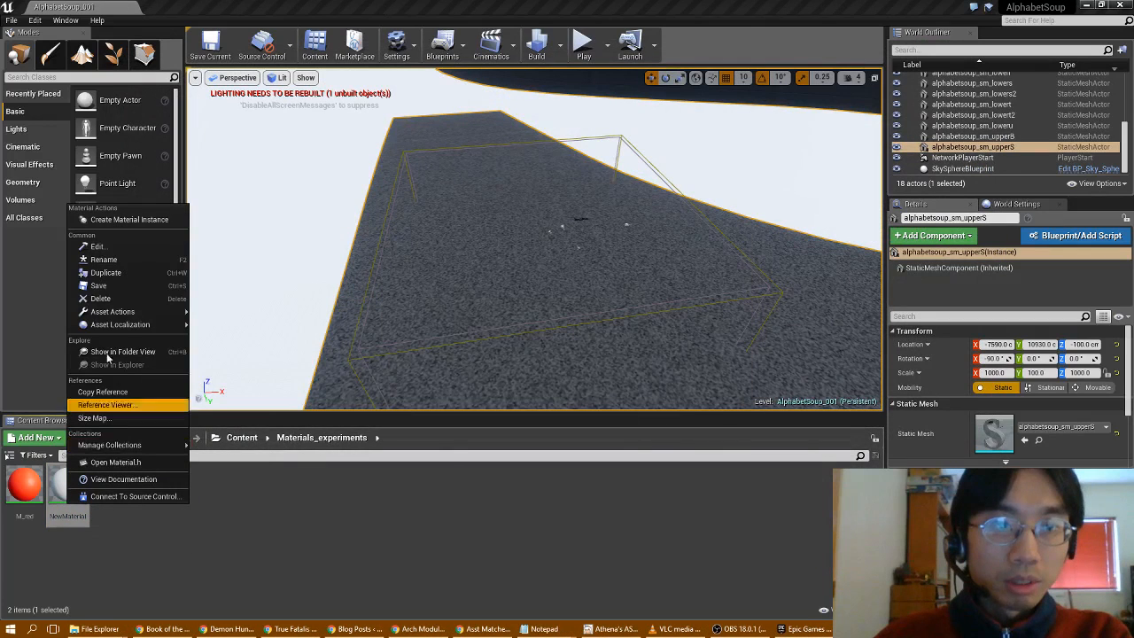
pyautogui.click(104, 258)
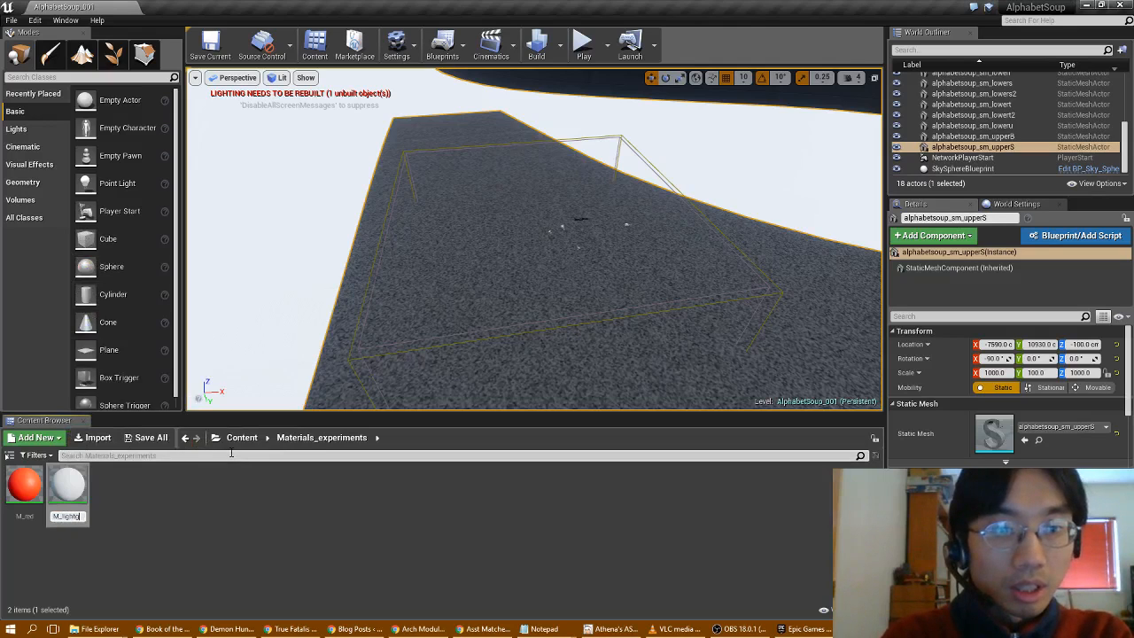
pyautogui.press('Return')
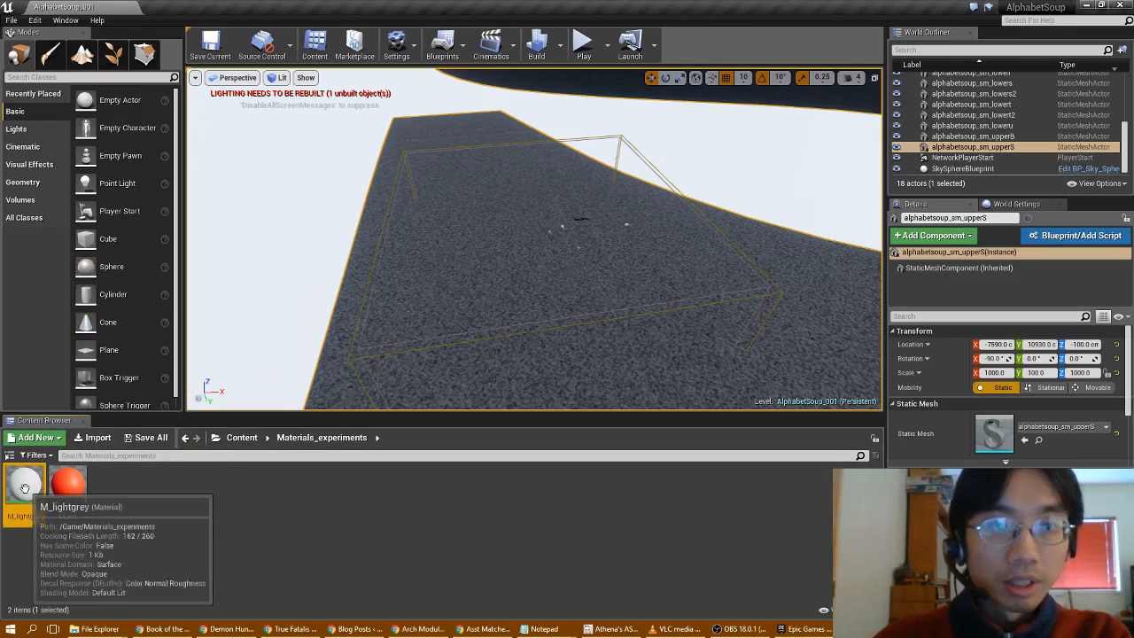
pyautogui.moveTo(25, 487); pyautogui.dragTo(499, 352)
# Select the NetworkPlayerStart and frame it together with the word Buttress and the new ground.
pyautogui.moveTo(500, 305); pyautogui.dragTo(480, 333, button='right')
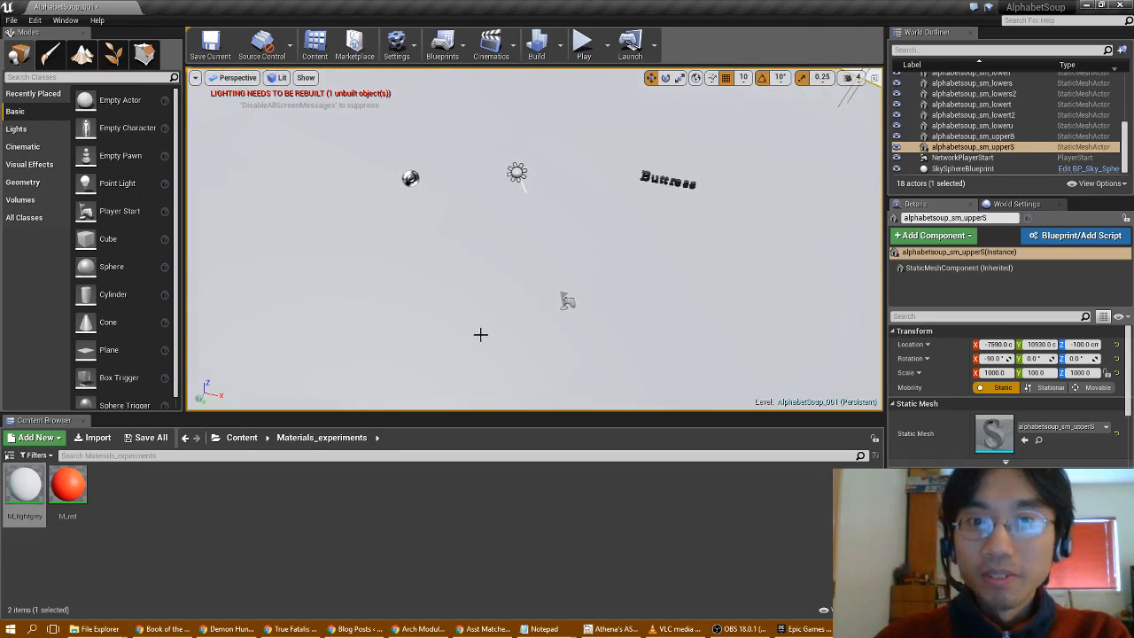
pyautogui.click(569, 300)
pyautogui.moveTo(568, 300); pyautogui.dragTo(567, 297, button='right')
pyautogui.press('f')
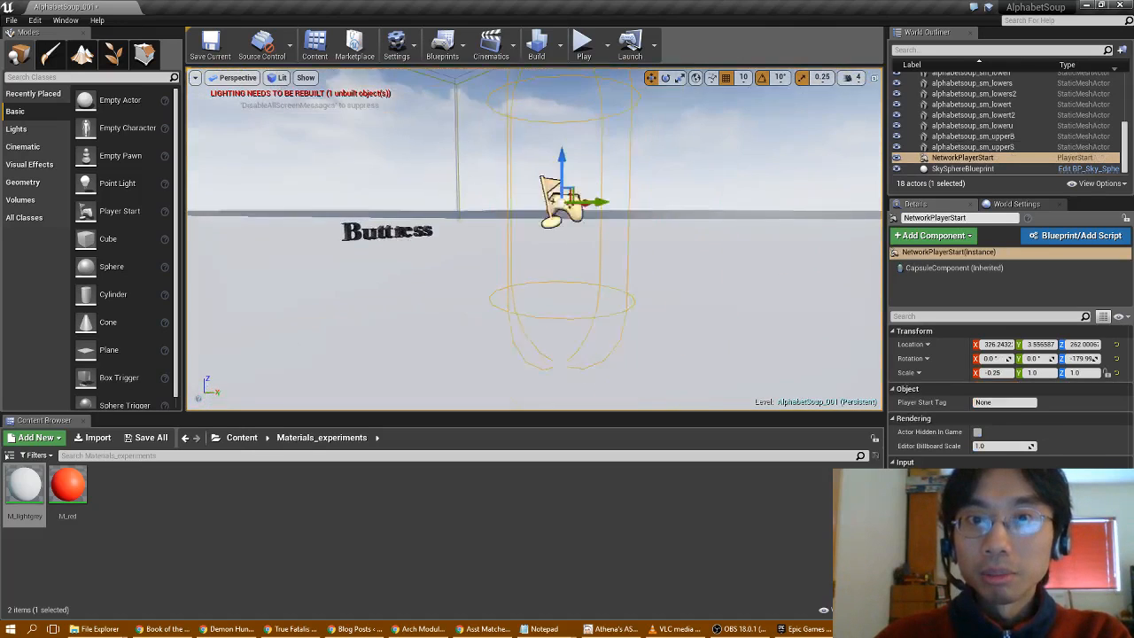
pyautogui.scroll(2, 542, 231)
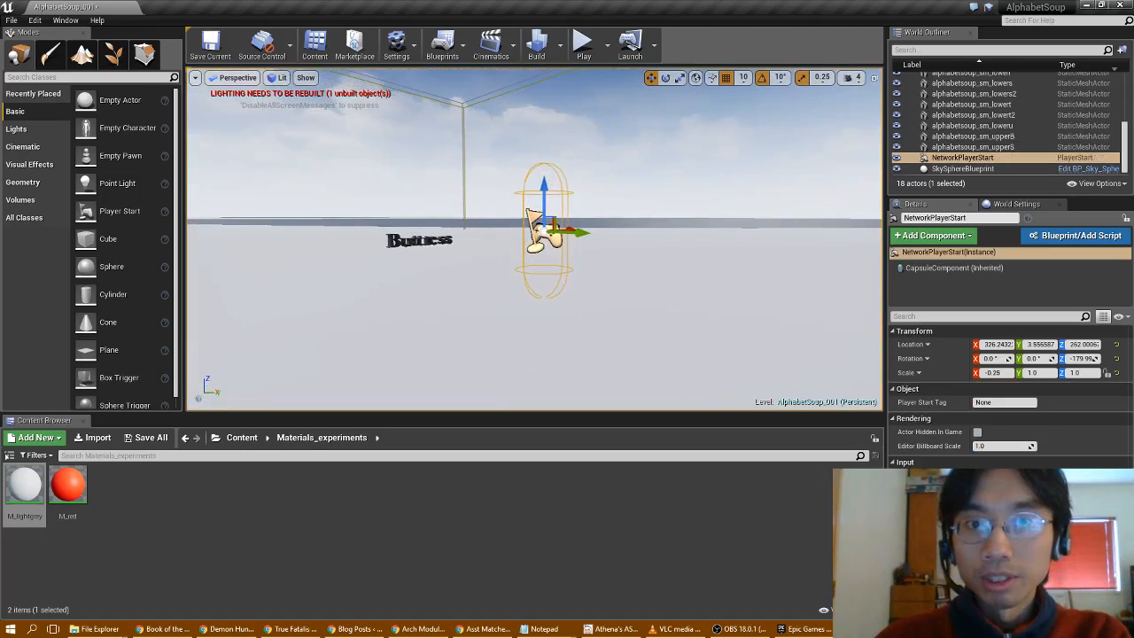
pyautogui.moveTo(484, 302)
pyautogui.mouseDown(button='right')
pyautogui.moveTo(488, 241)
pyautogui.moveTo(483, 297)
pyautogui.mouseUp(button='right')
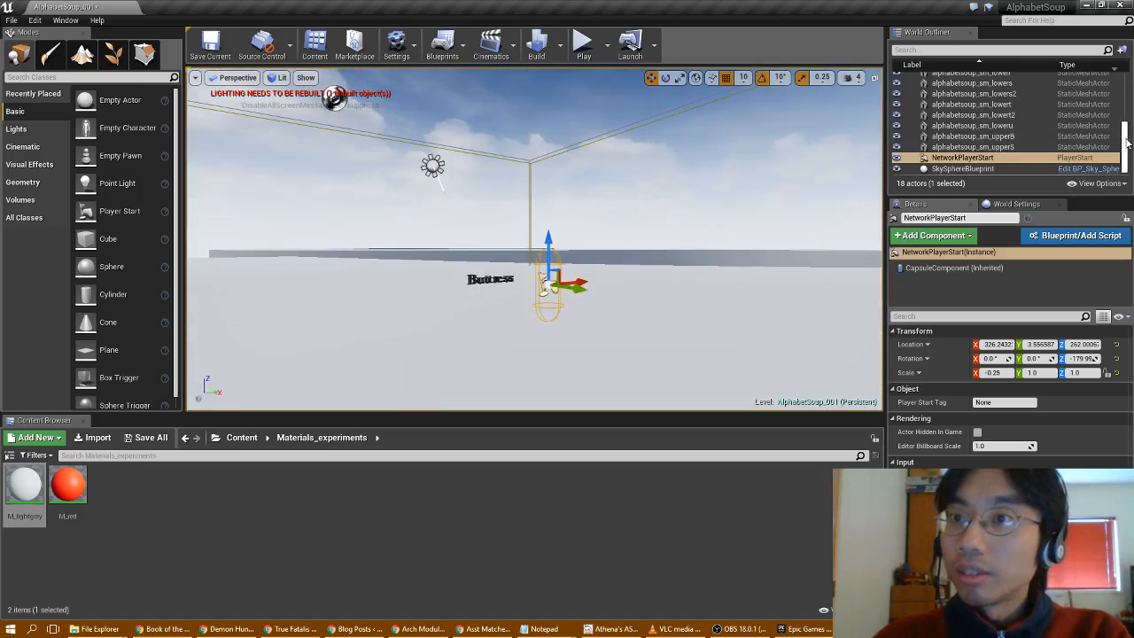
# Collapse the RenderFX and Lighting folders in the level's actor list.
pyautogui.moveTo(1124, 151); pyautogui.dragTo(1125, 102)
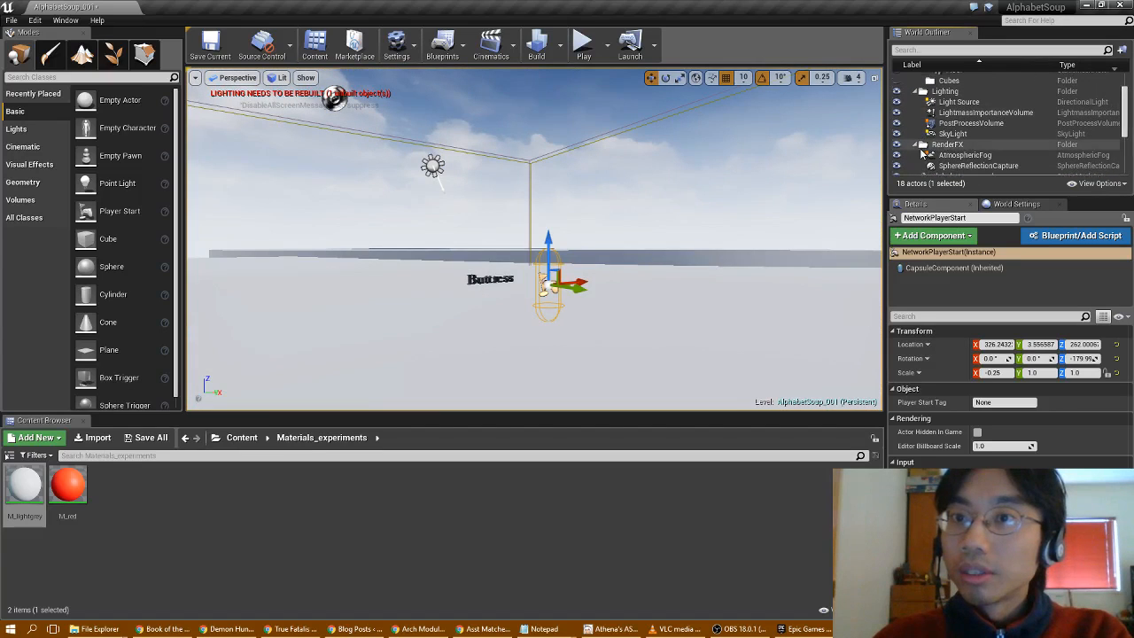
pyautogui.click(915, 145)
pyautogui.click(915, 91)
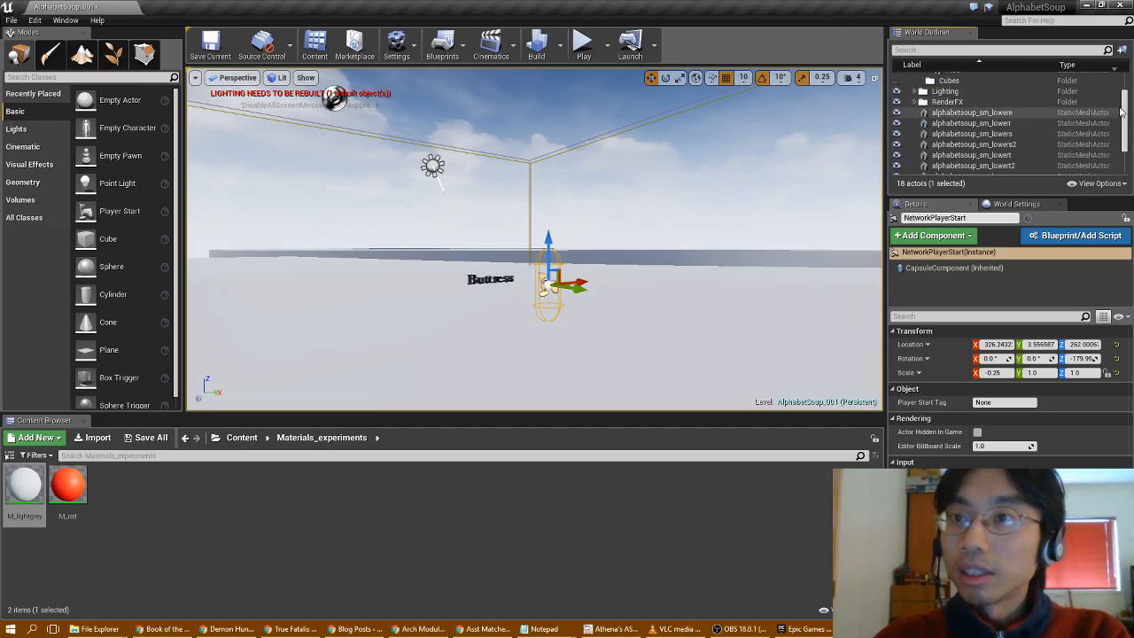
# Delete the Cubes, Arena and ArenaGeometry folders from the level's actor list.
pyautogui.moveTo(1124, 109); pyautogui.dragTo(1125, 88)
pyautogui.click(947, 119)
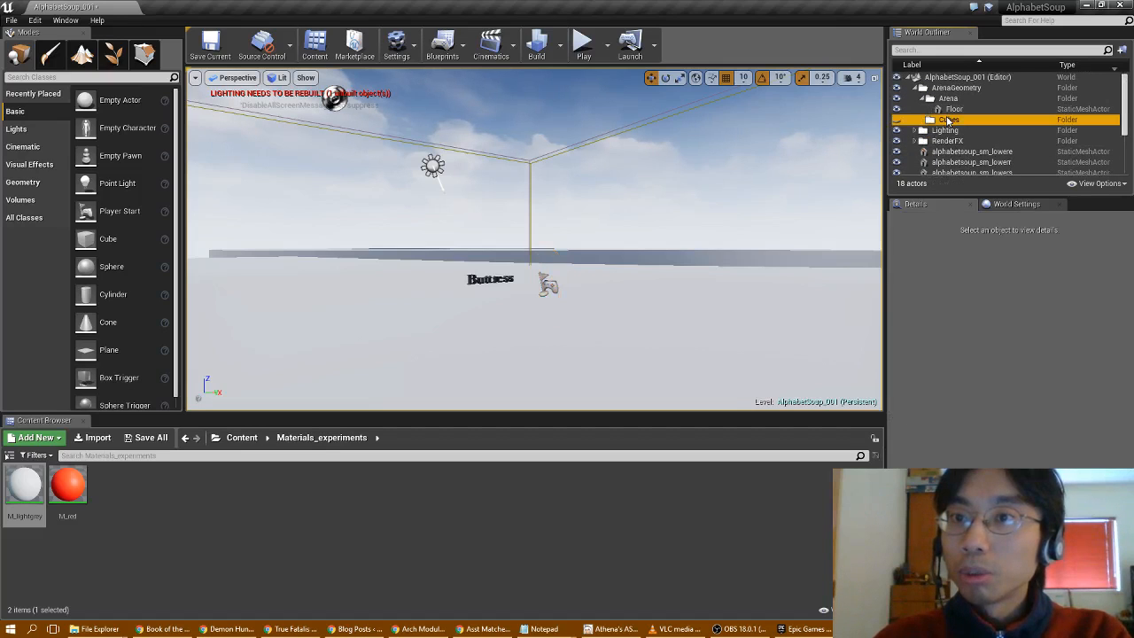
pyautogui.rightClick(948, 120)
pyautogui.click(974, 145)
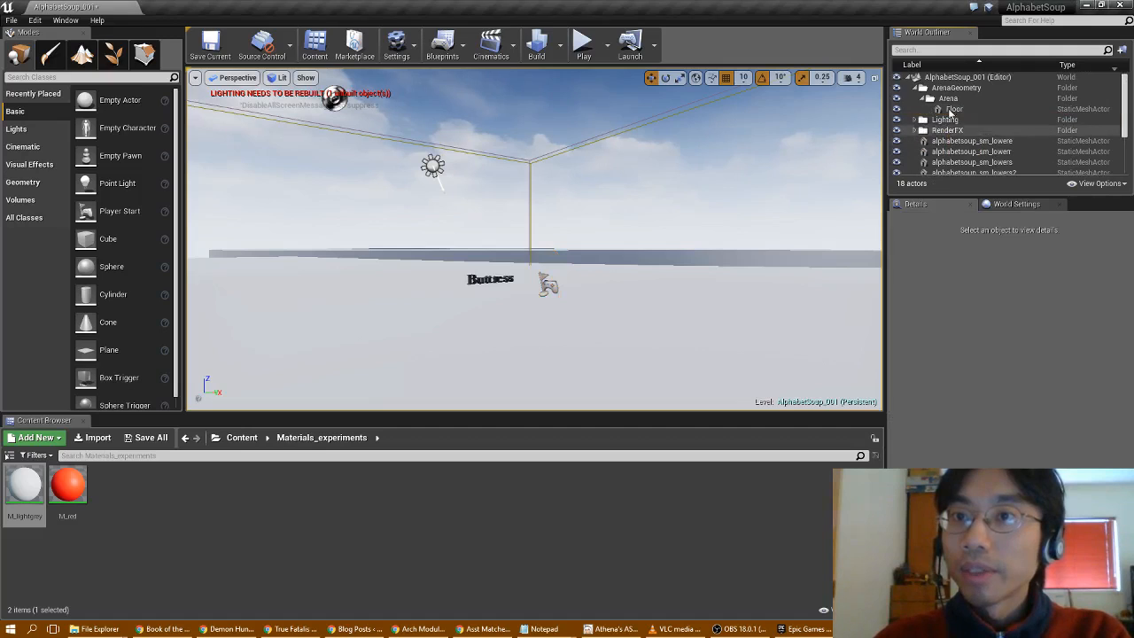
pyautogui.rightClick(949, 99)
pyautogui.click(973, 126)
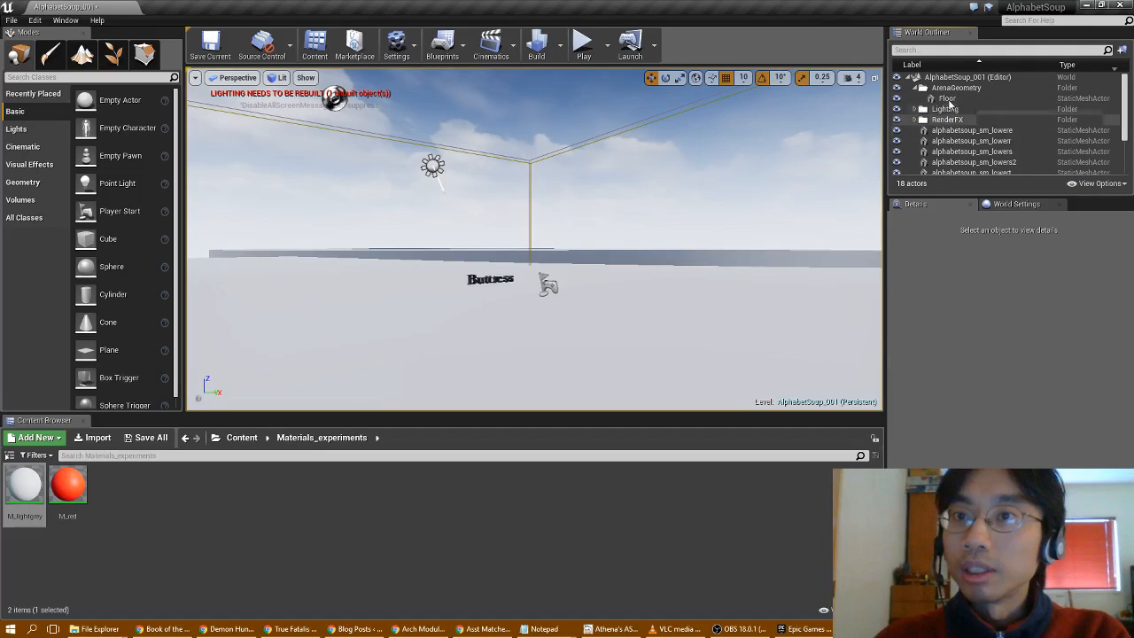
pyautogui.rightClick(958, 87)
pyautogui.click(980, 124)
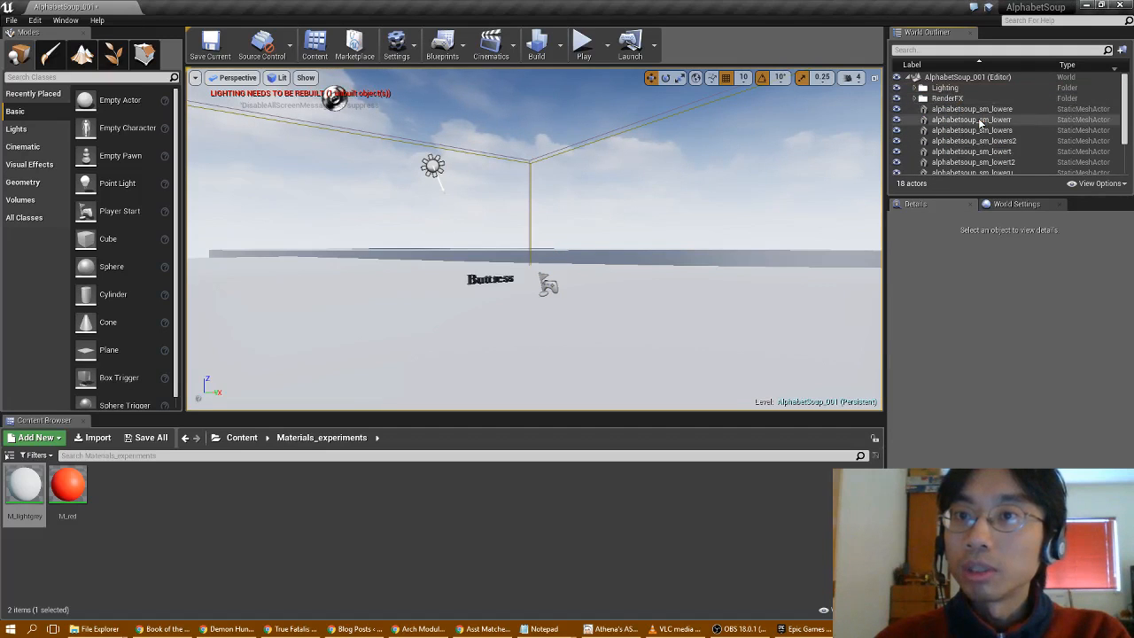
pyautogui.moveTo(1124, 117); pyautogui.dragTo(1127, 87)
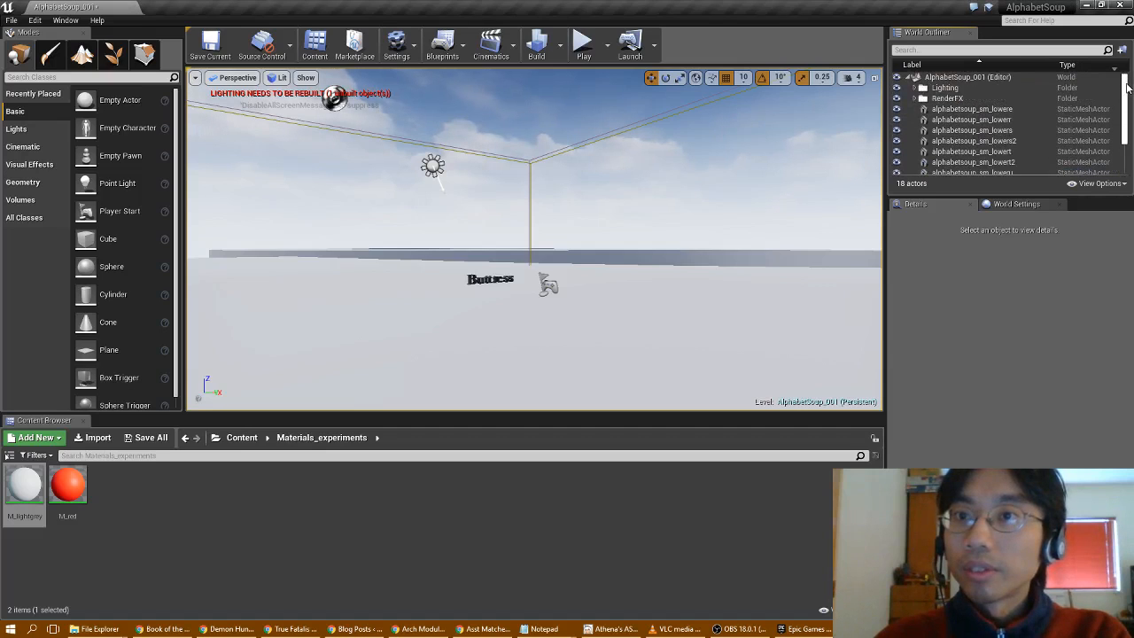
# Build the level's lighting, close the message log, and look over the word Buttress on the rebuilt ground.
pyautogui.click(536, 44)
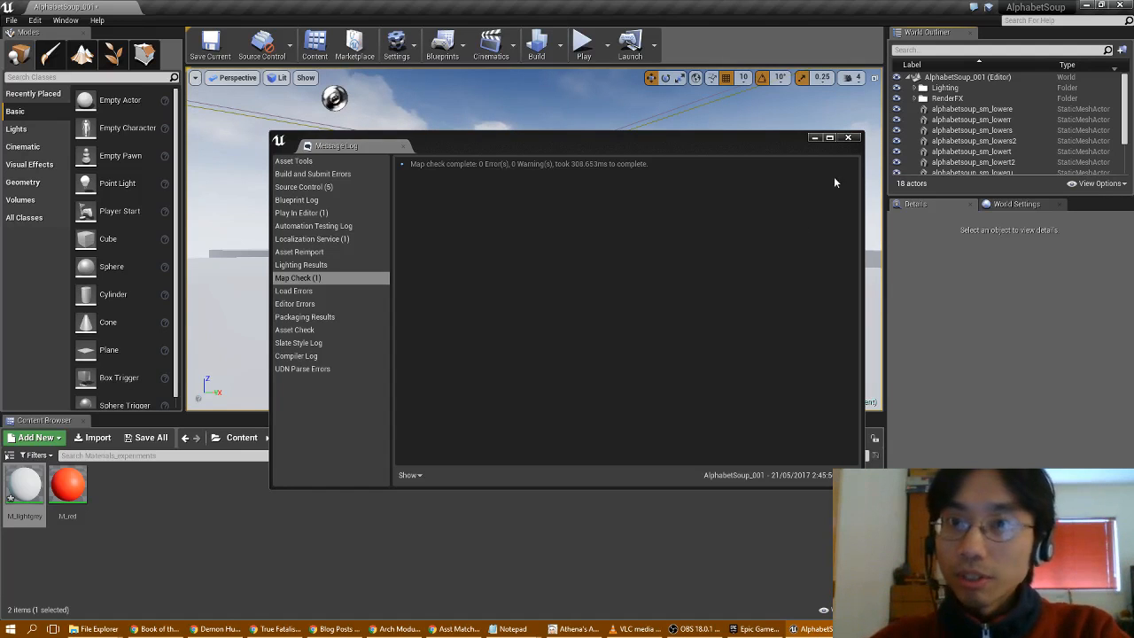
pyautogui.click(847, 137)
pyautogui.moveTo(576, 256); pyautogui.dragTo(566, 231)
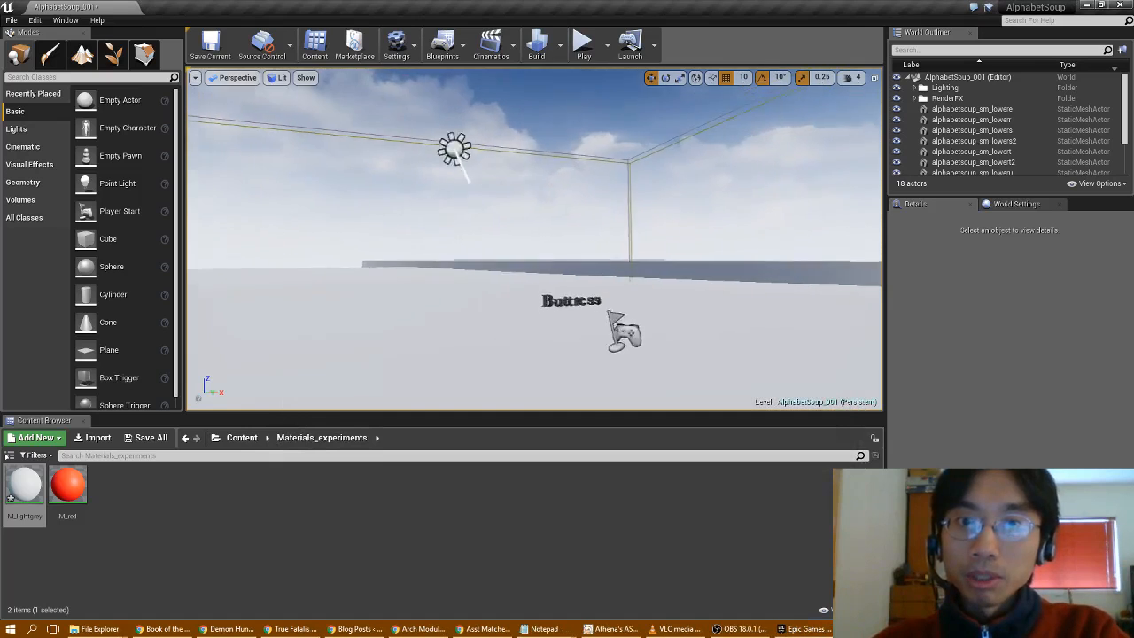
pyautogui.moveTo(567, 230); pyautogui.dragTo(354, 238, button='right')
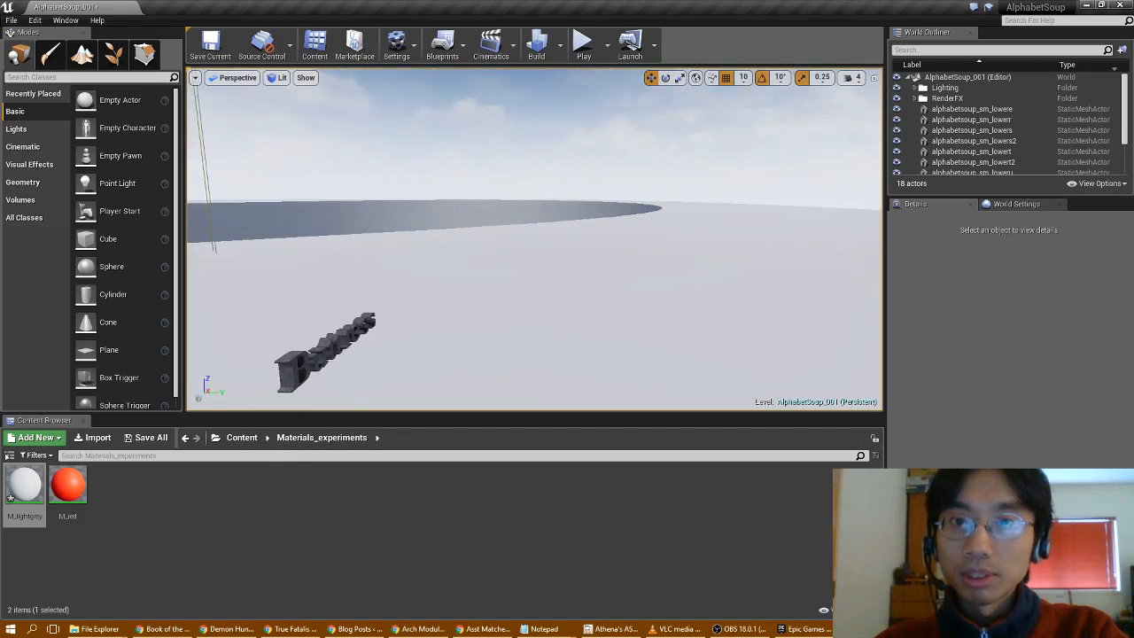
pyautogui.moveTo(567, 149); pyautogui.dragTo(536, 167, button='right')
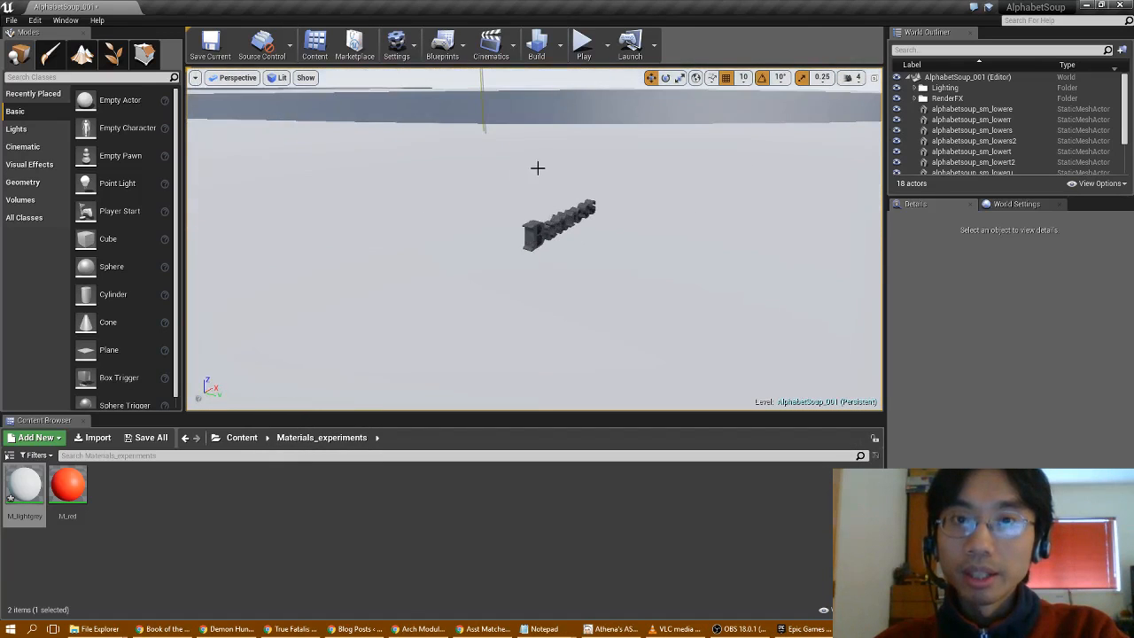
# Playtest the level in the editor, walking over the giant S around the word Buttress, and end the session.
pyautogui.click(574, 50)
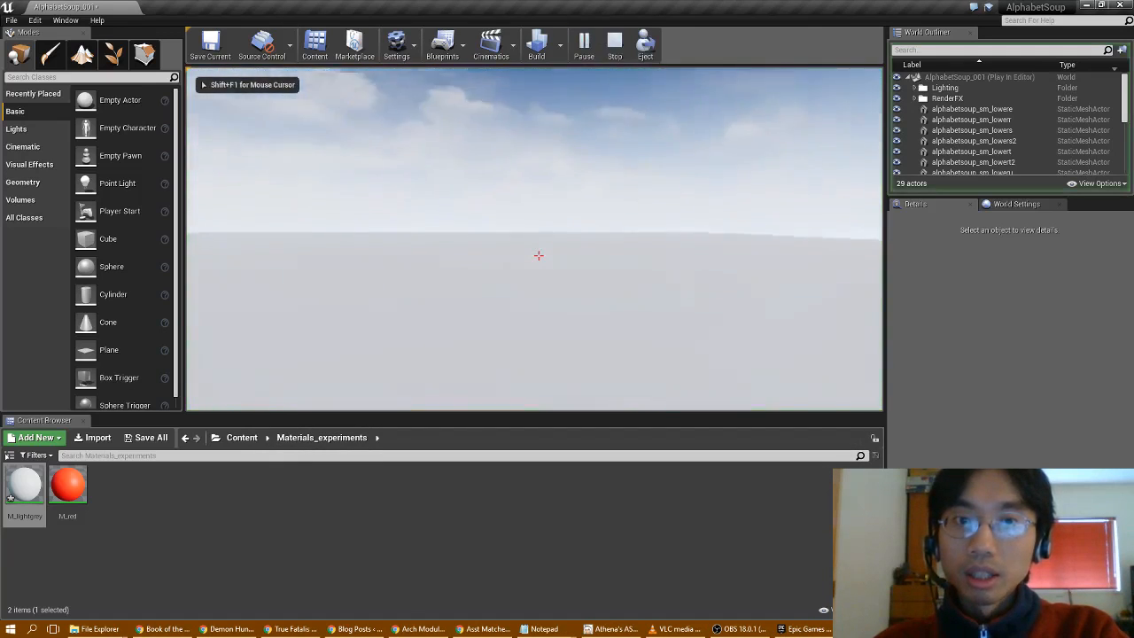
pyautogui.press('w')
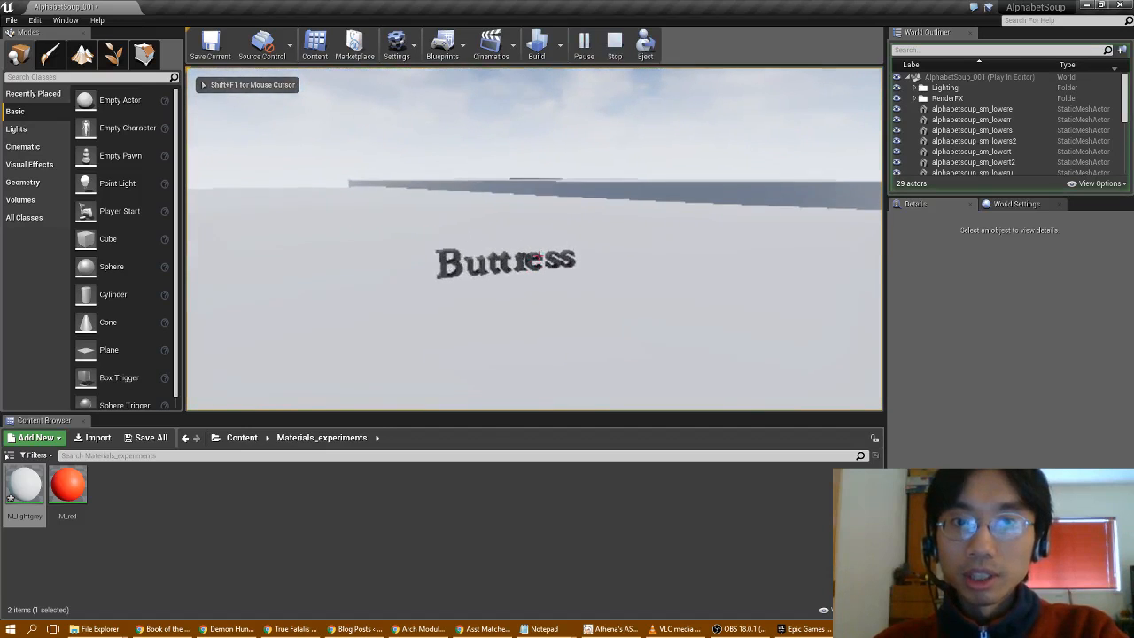
pyautogui.press('w')
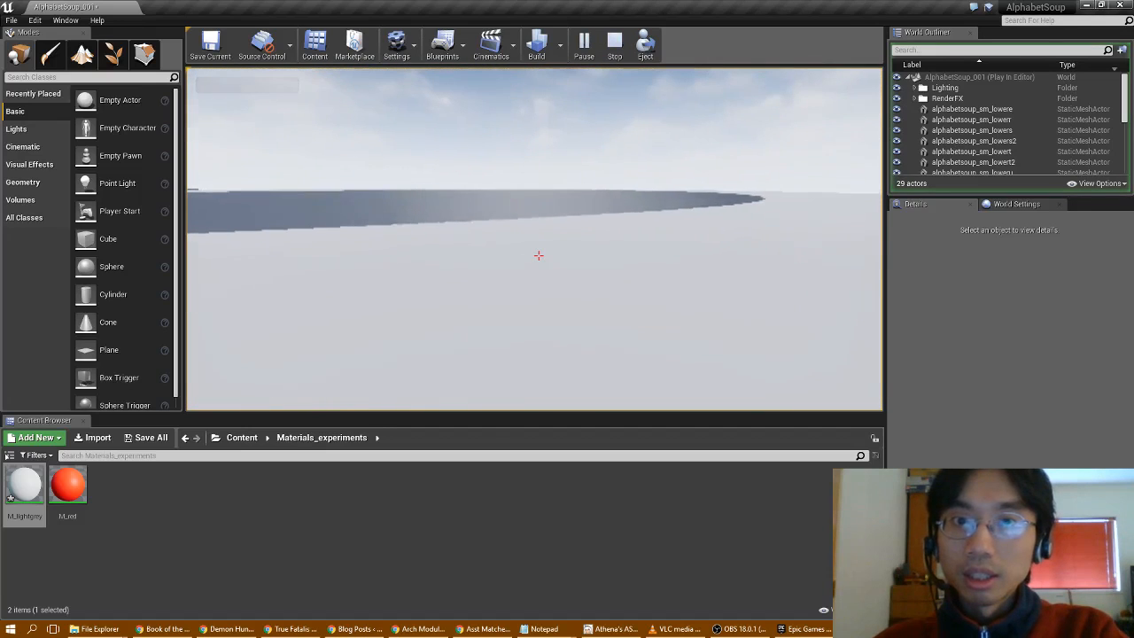
pyautogui.press('w')
pyautogui.press('w')
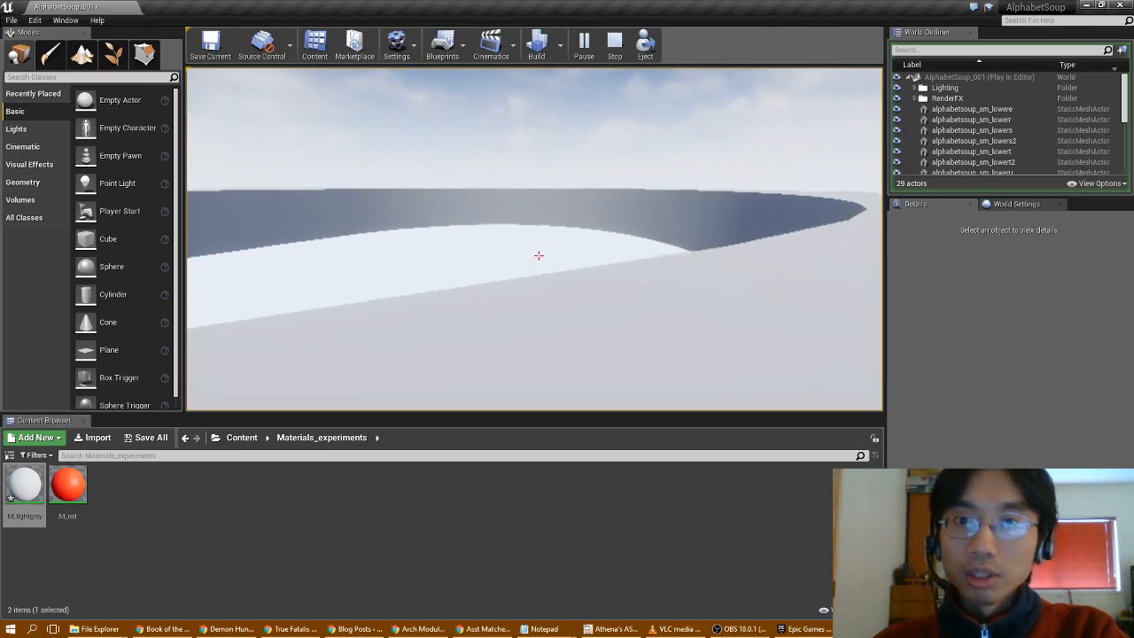
pyautogui.press('w')
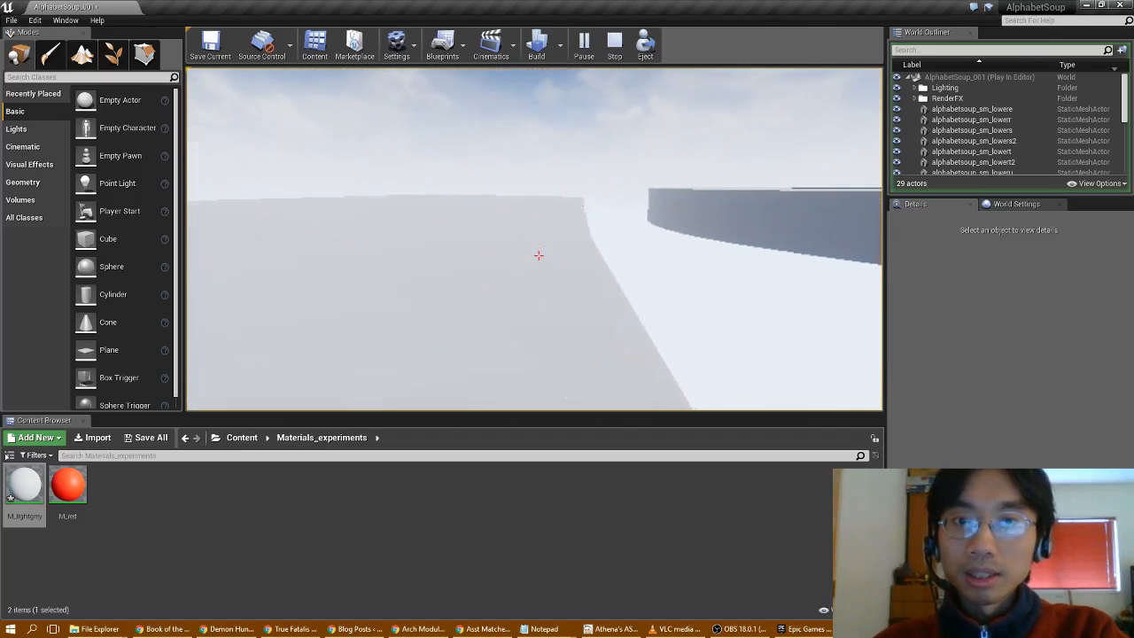
pyautogui.press('w')
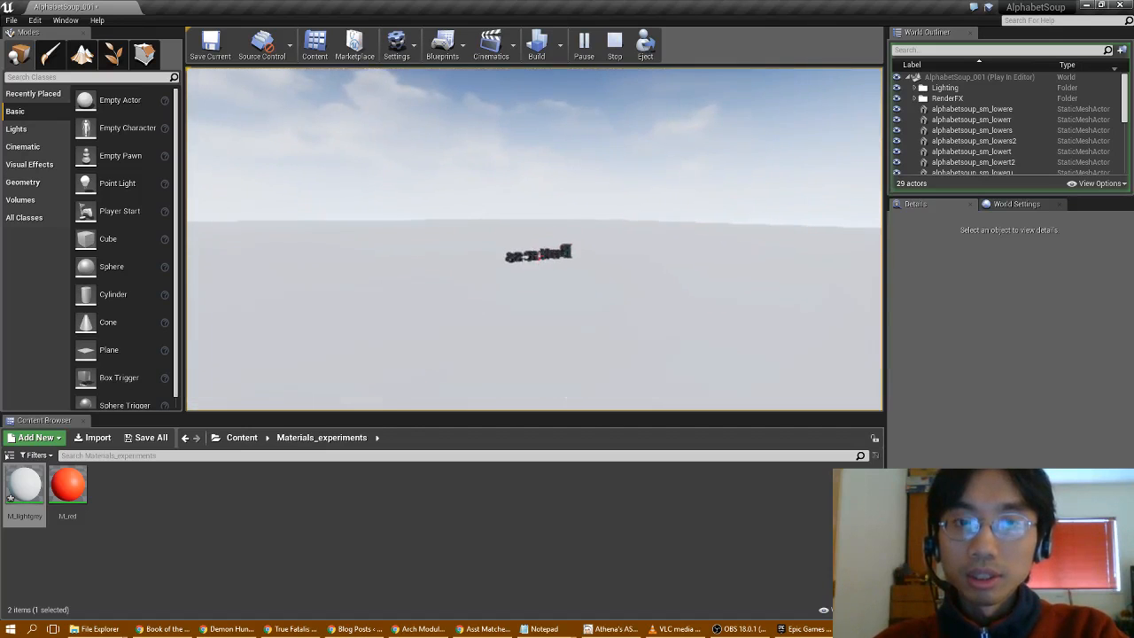
pyautogui.press('w')
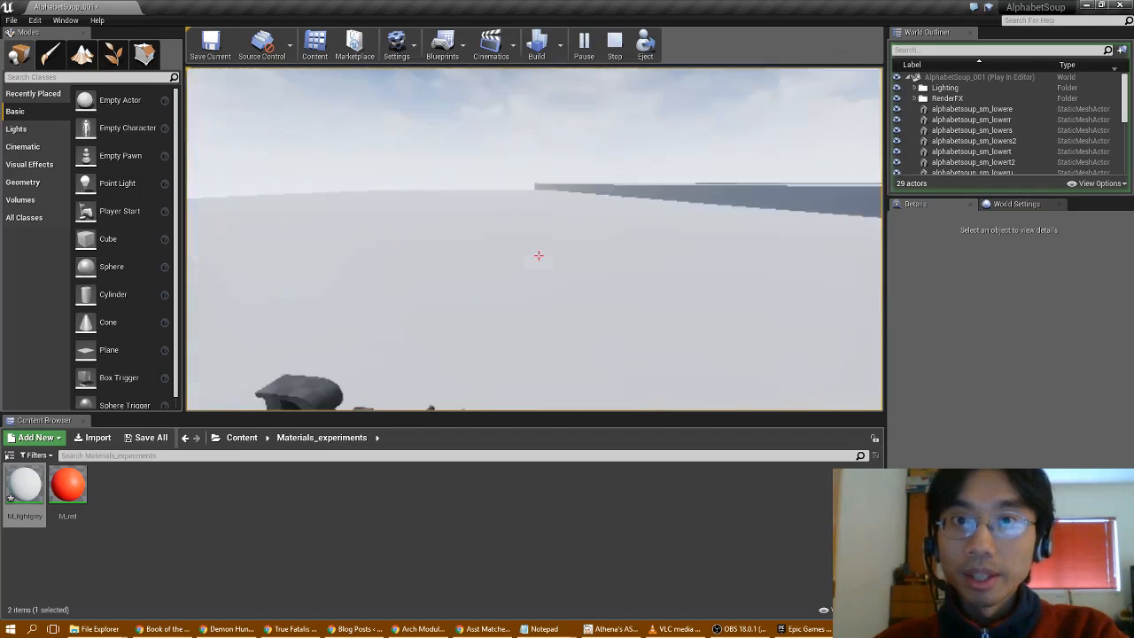
pyautogui.press('Escape')
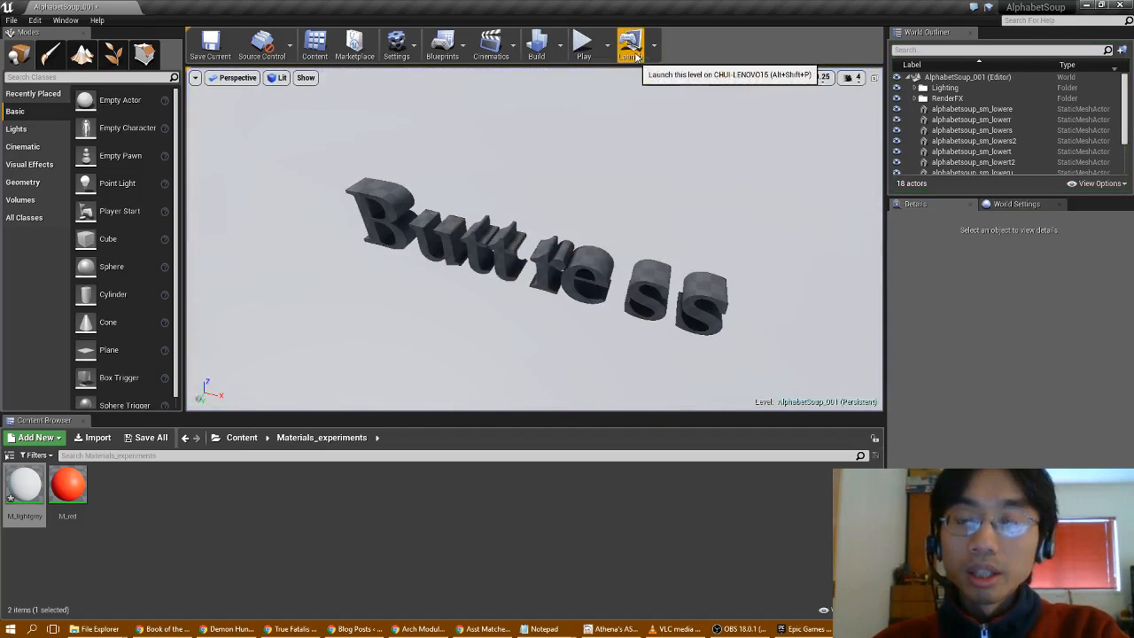
# Save the pending changes and try to launch the level on the computer, declining the default map and closing the output log.
pyautogui.click(630, 44)
pyautogui.click(611, 423)
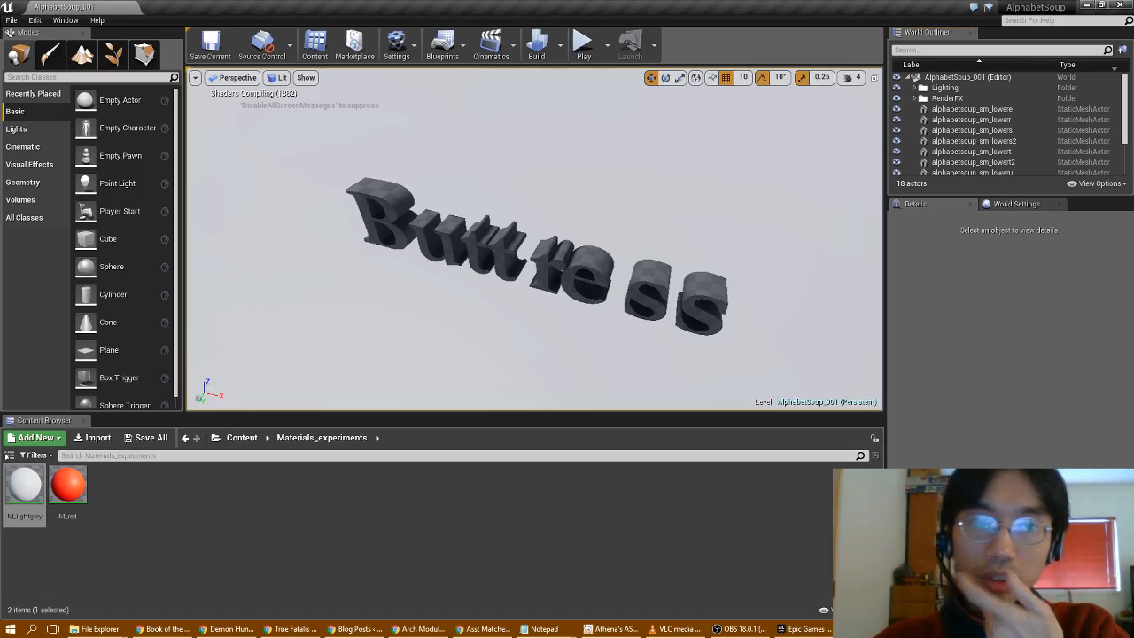
pyautogui.click(239, 437)
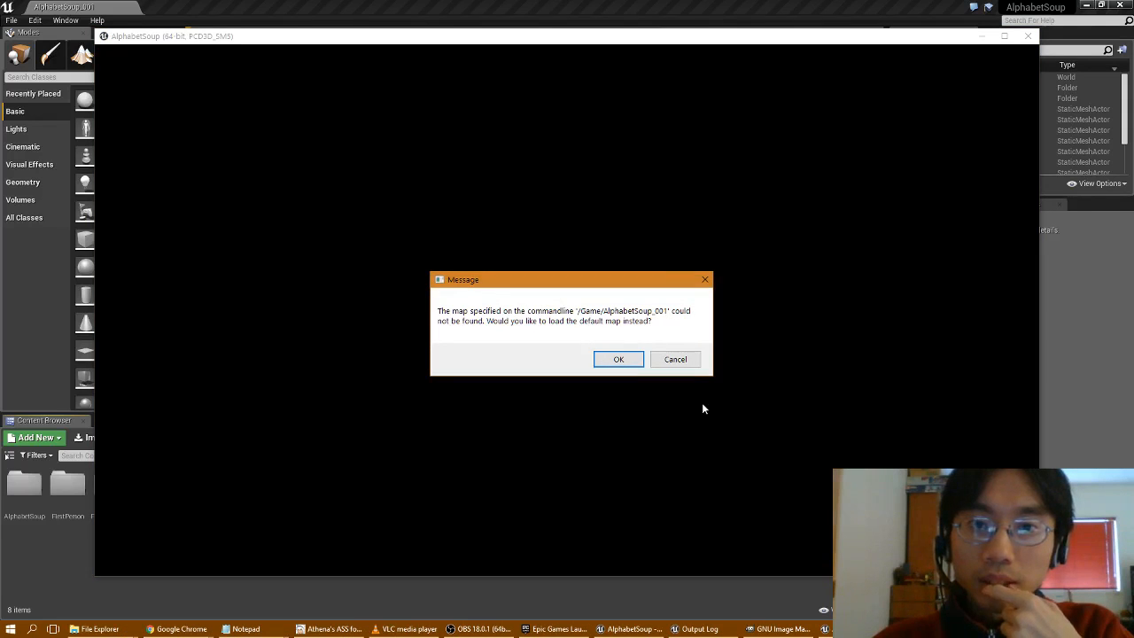
pyautogui.click(674, 359)
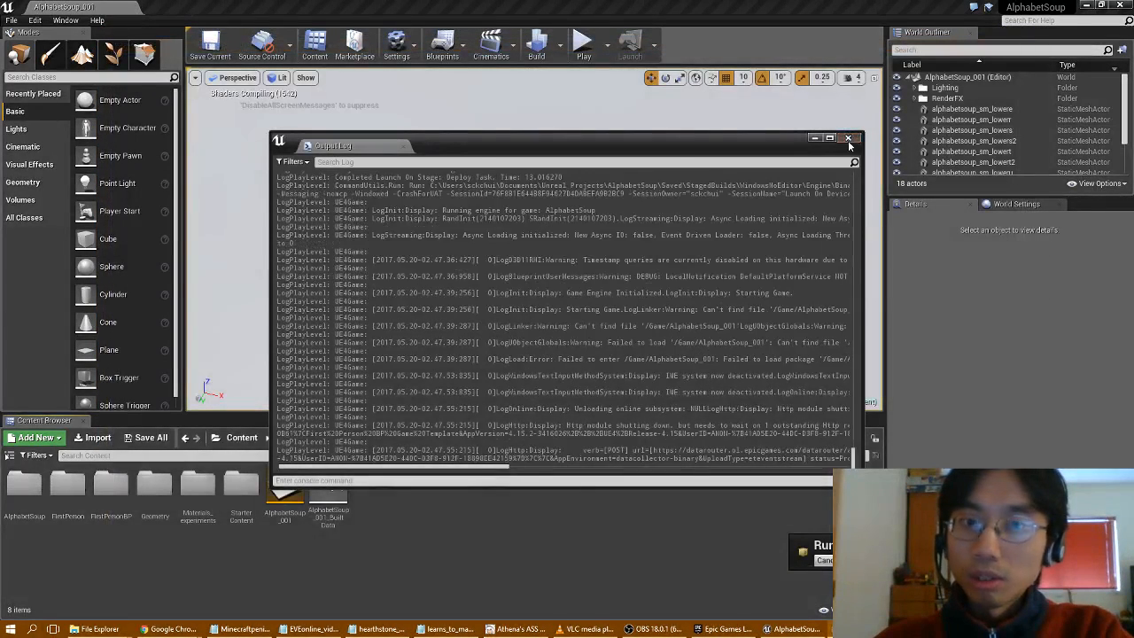
pyautogui.click(848, 137)
# Check the level's built data asset in the Content folder and save everything in the project.
pyautogui.click(338, 496)
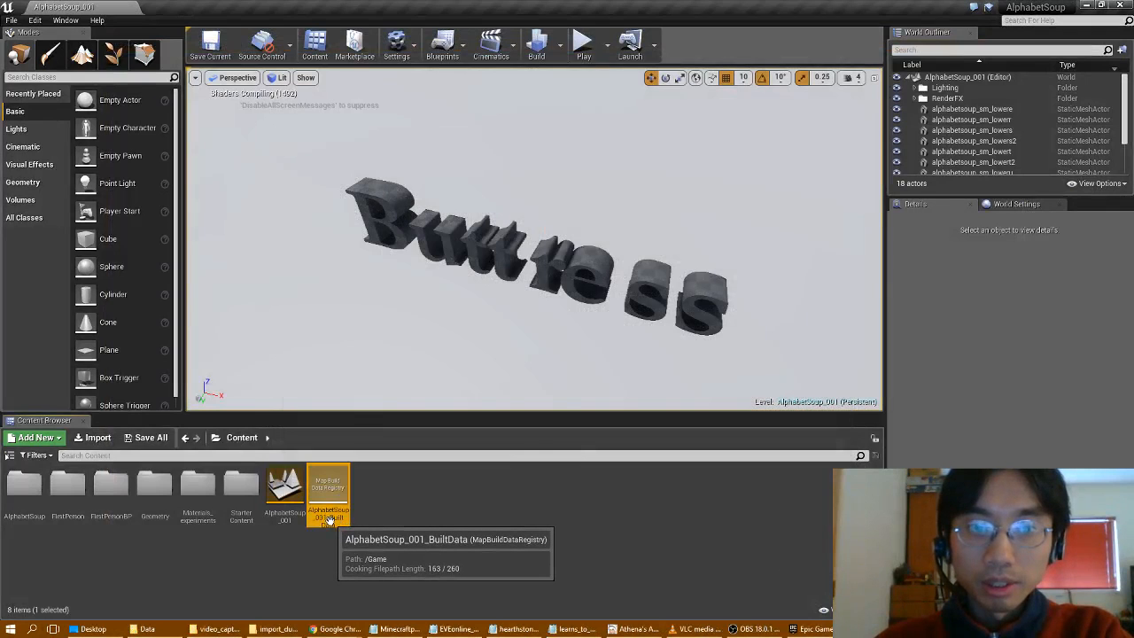
pyautogui.click(544, 532)
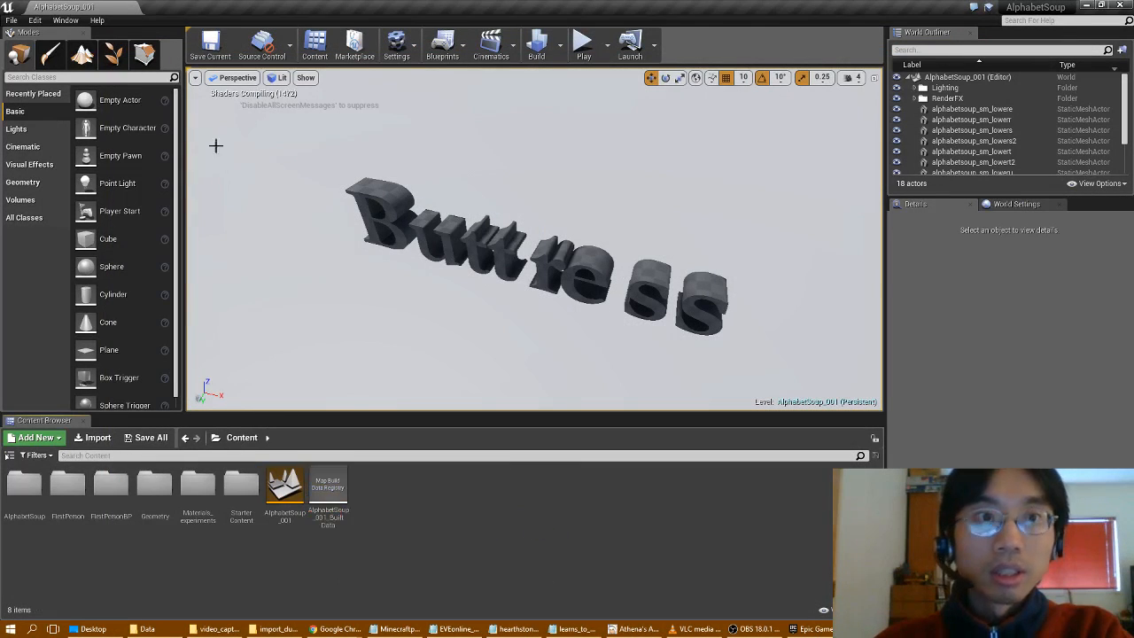
pyautogui.click(11, 21)
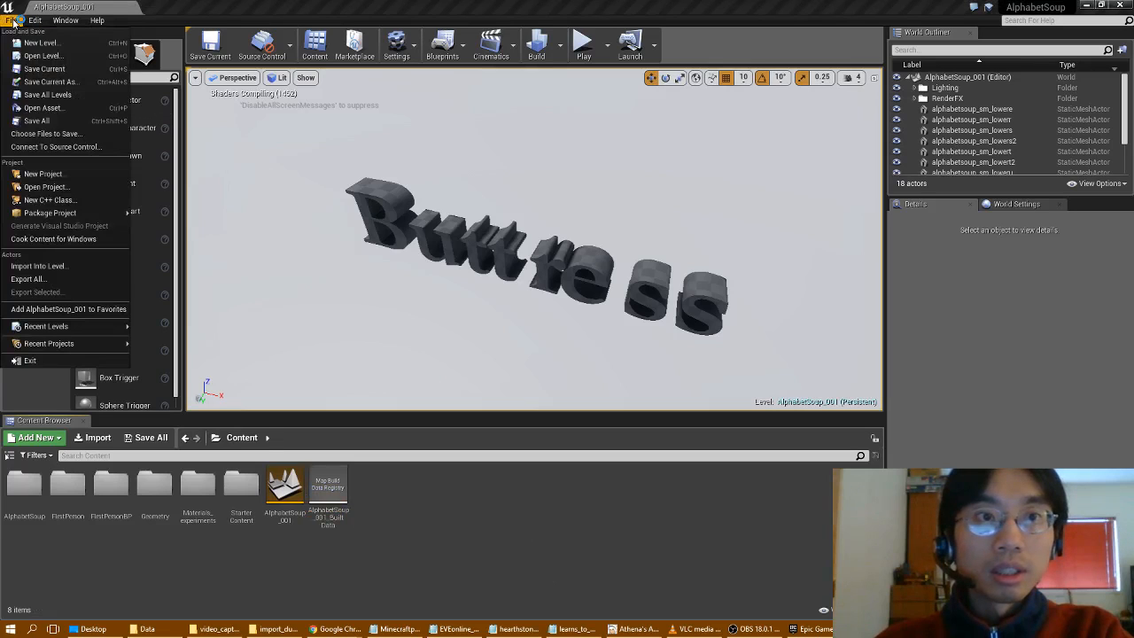
pyautogui.click(36, 122)
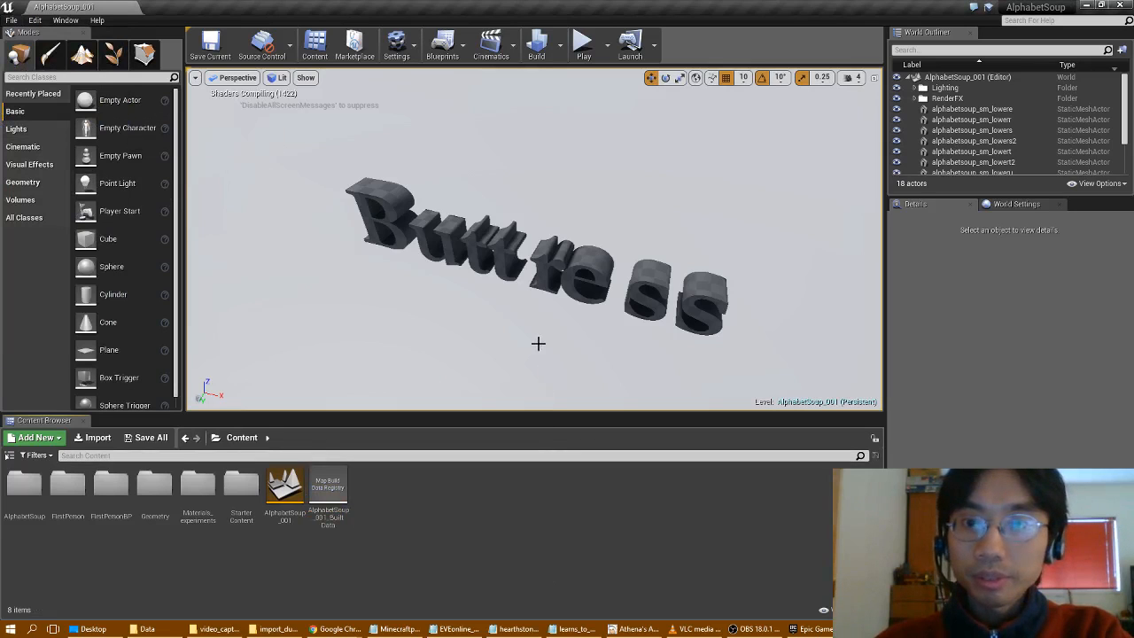
# Select the LightmassImportanceVolume that encloses the word Buttress on the S-shaped ground.
pyautogui.press('s')
pyautogui.moveTo(538, 343); pyautogui.dragTo(479, 363, button='right')
pyautogui.press('s')
pyautogui.press('s')
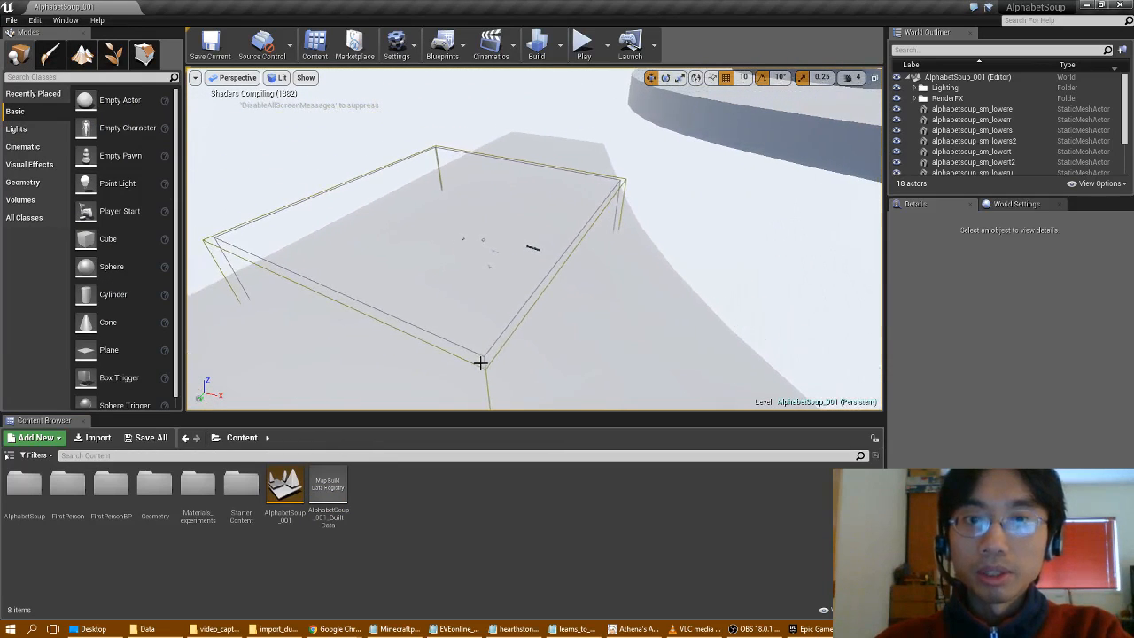
pyautogui.click(484, 355)
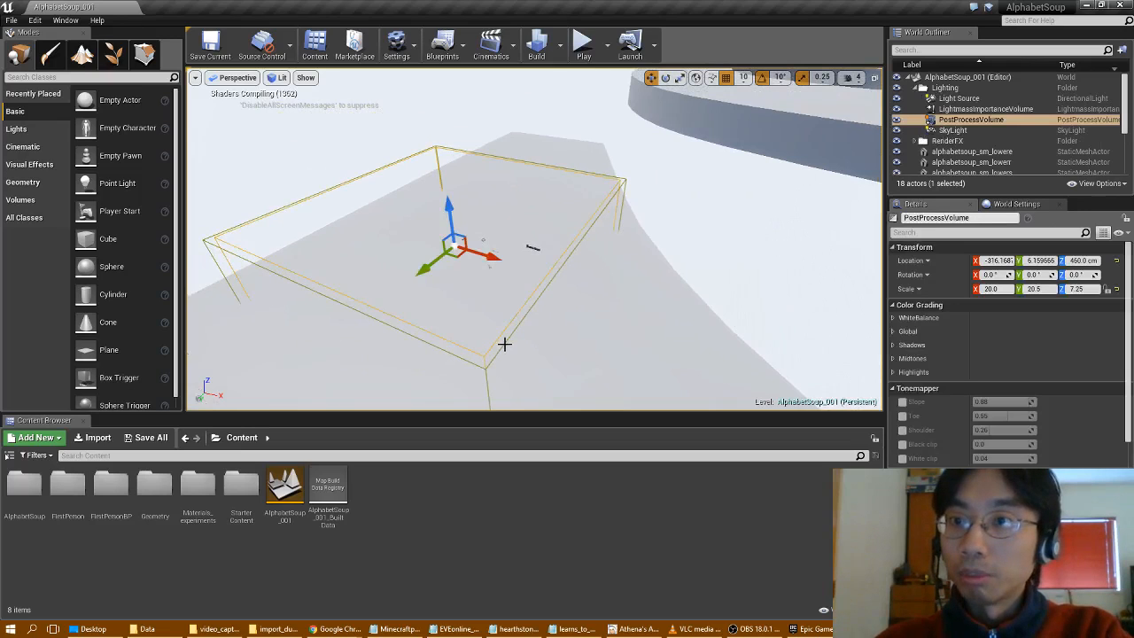
pyautogui.click(504, 344)
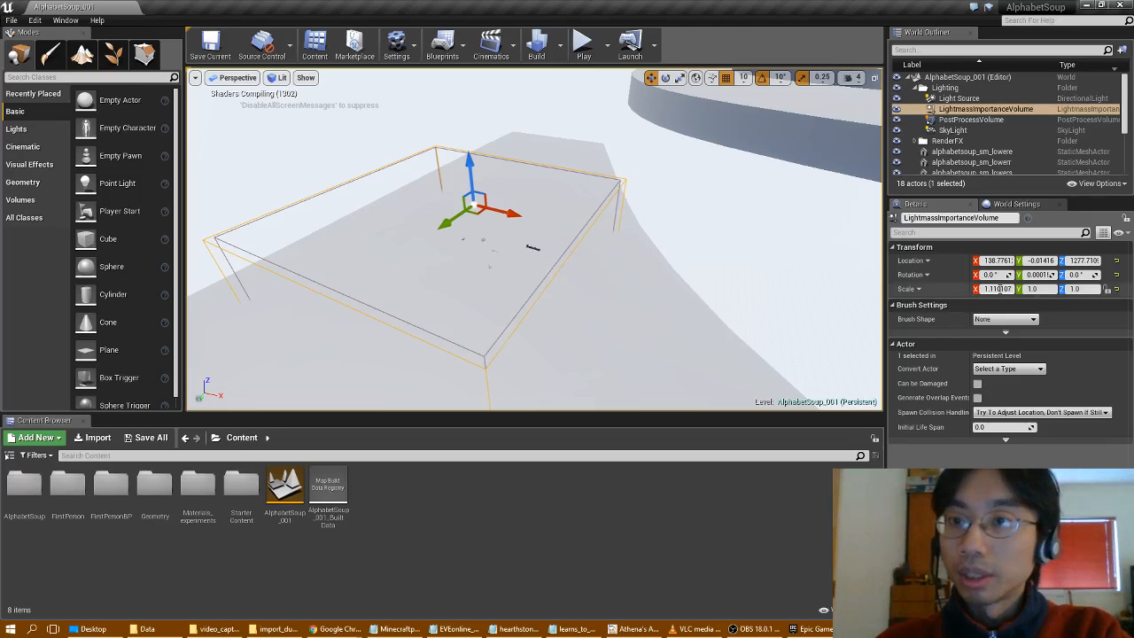
# Set the LightmassImportanceVolume's X scale to 1.
pyautogui.click(997, 289)
pyautogui.write('1')
pyautogui.press('Return')
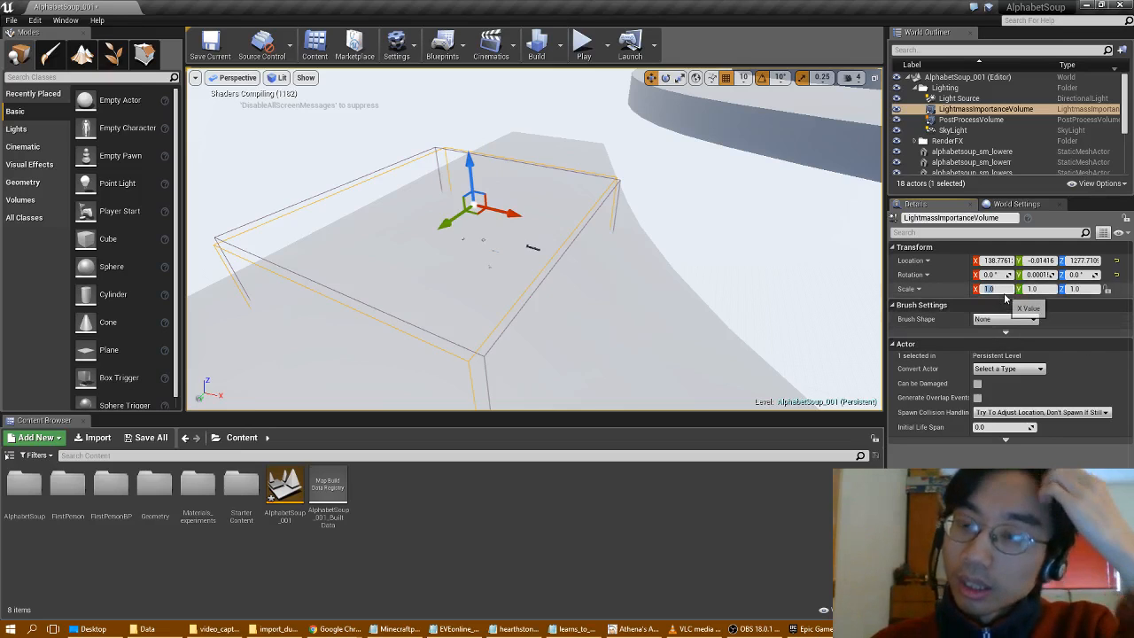
# Scale the LightmassImportanceVolume to 100 in X, Y and Z.
pyautogui.click(1001, 289)
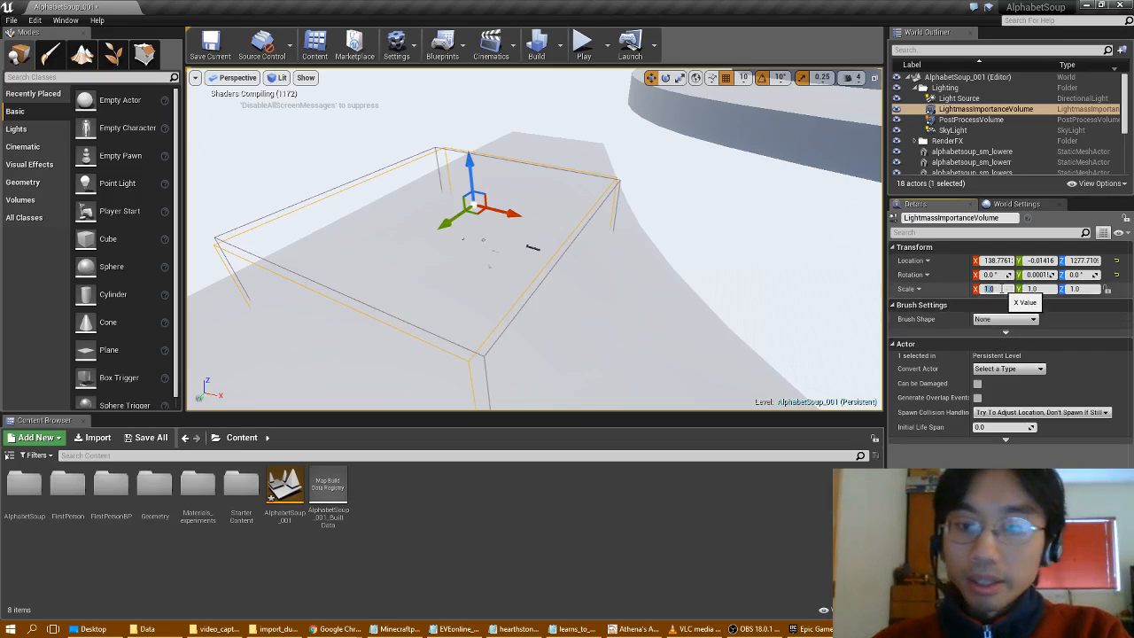
pyautogui.write('100')
pyautogui.press('Return')
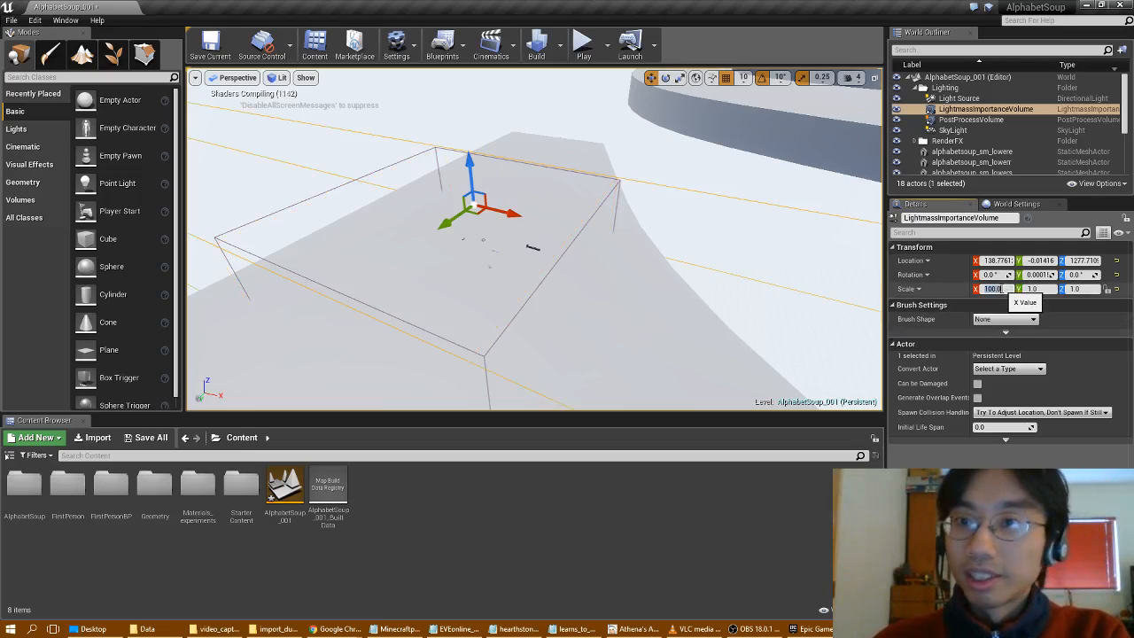
pyautogui.click(1038, 289)
pyautogui.write('100')
pyautogui.press('Return')
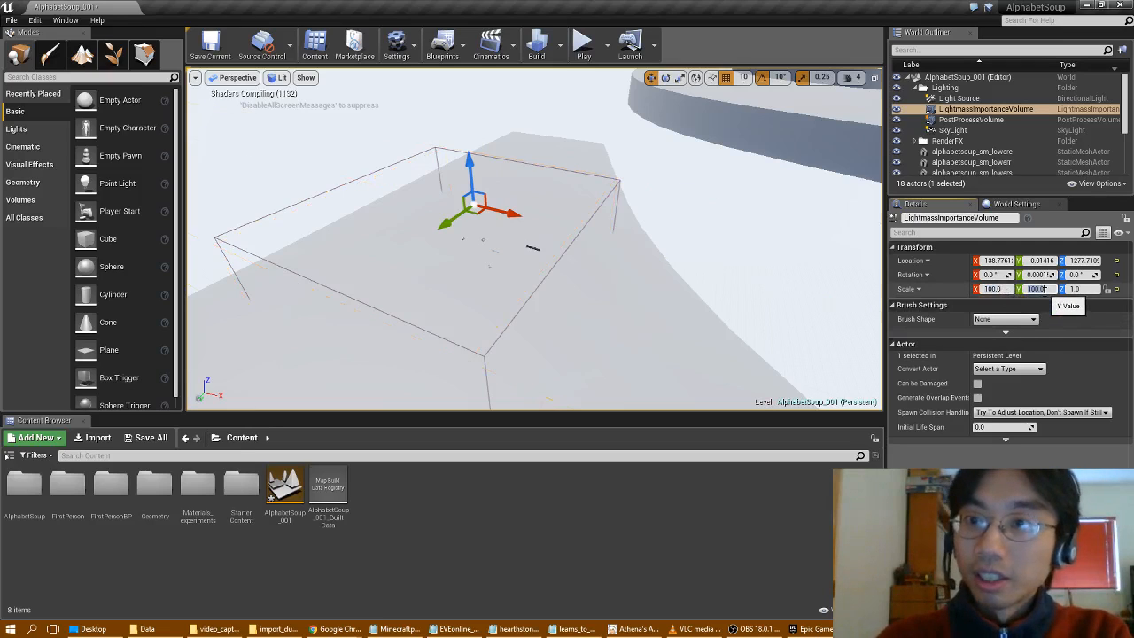
pyautogui.click(1075, 288)
pyautogui.write('100')
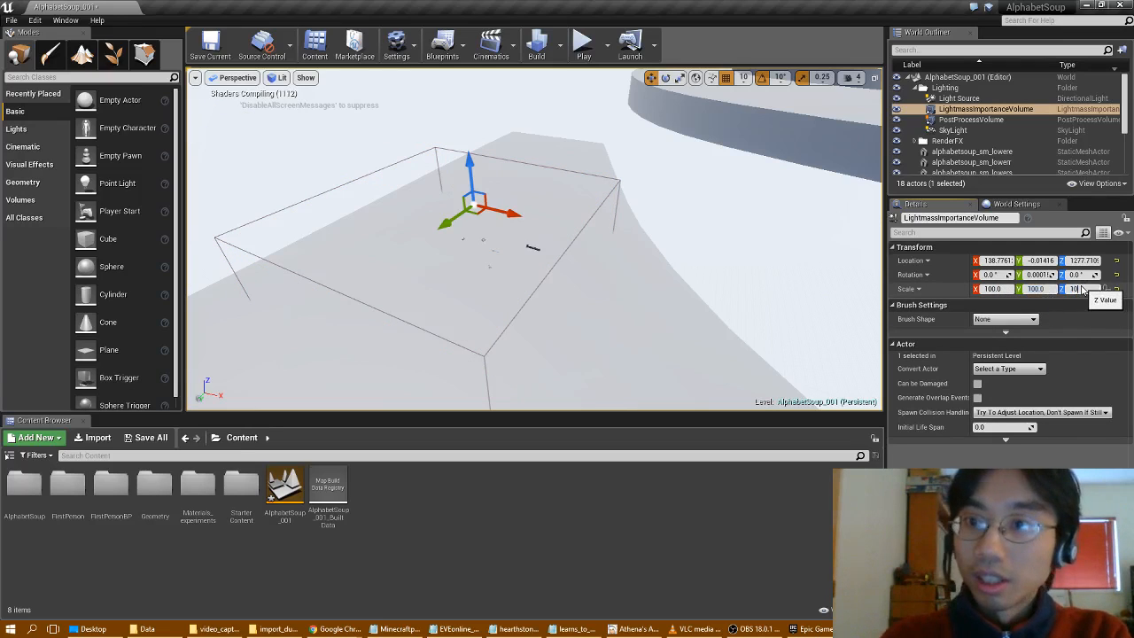
pyautogui.press('Return')
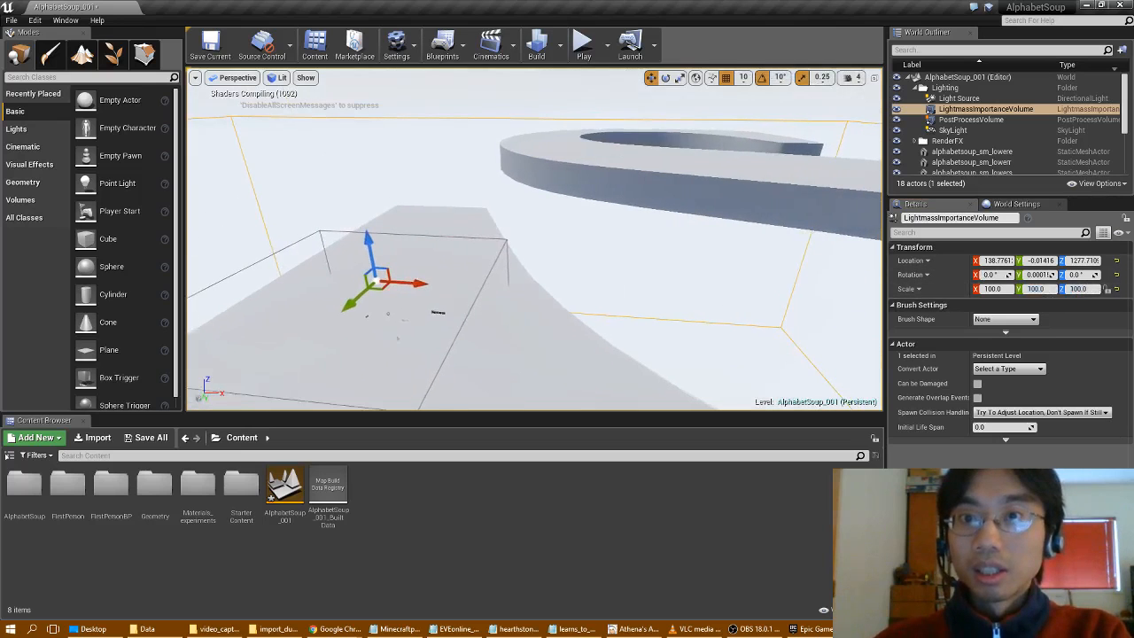
# Set the viewport camera speed to 7 and pull back to frame the whole S inside the LightmassImportanceVolume.
pyautogui.press('f')
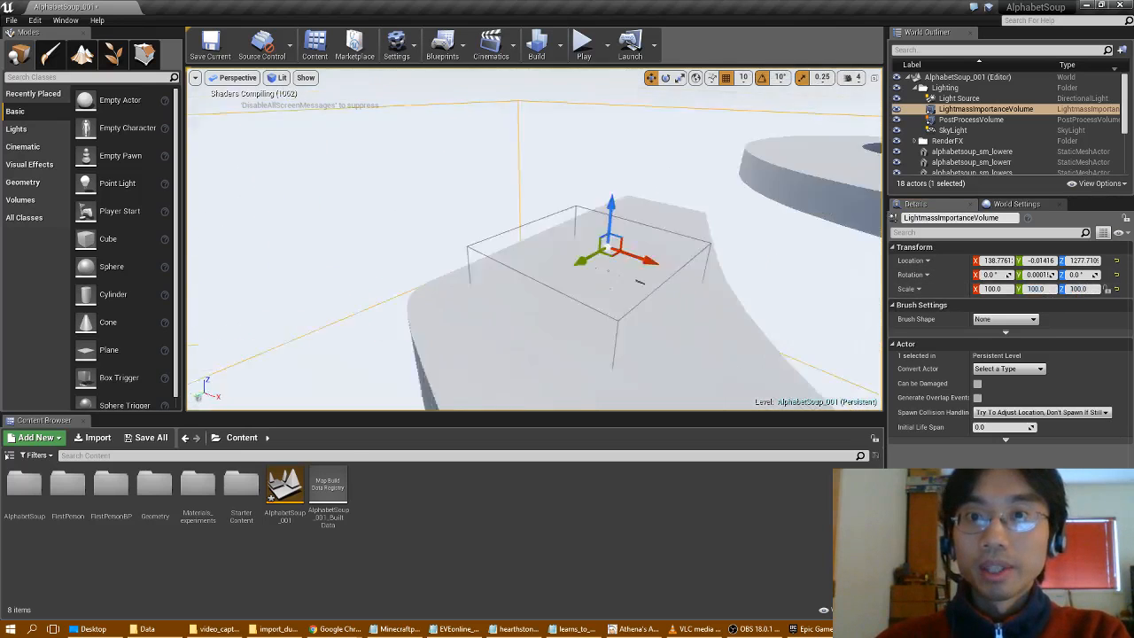
pyautogui.moveTo(535, 239); pyautogui.dragTo(824, 292, button='right')
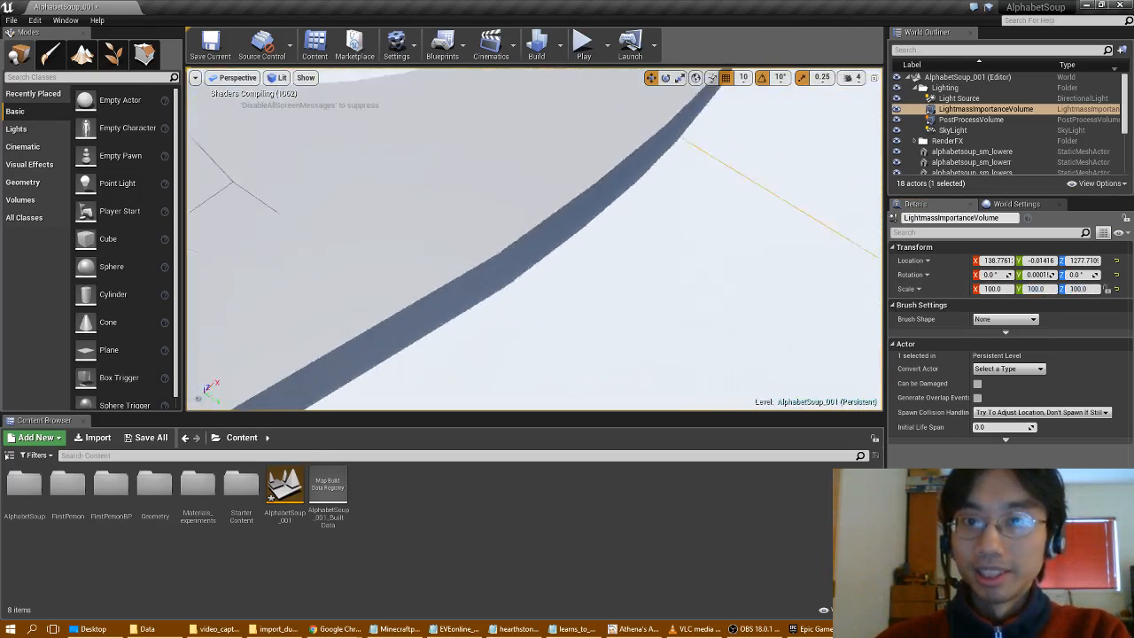
pyautogui.press('f')
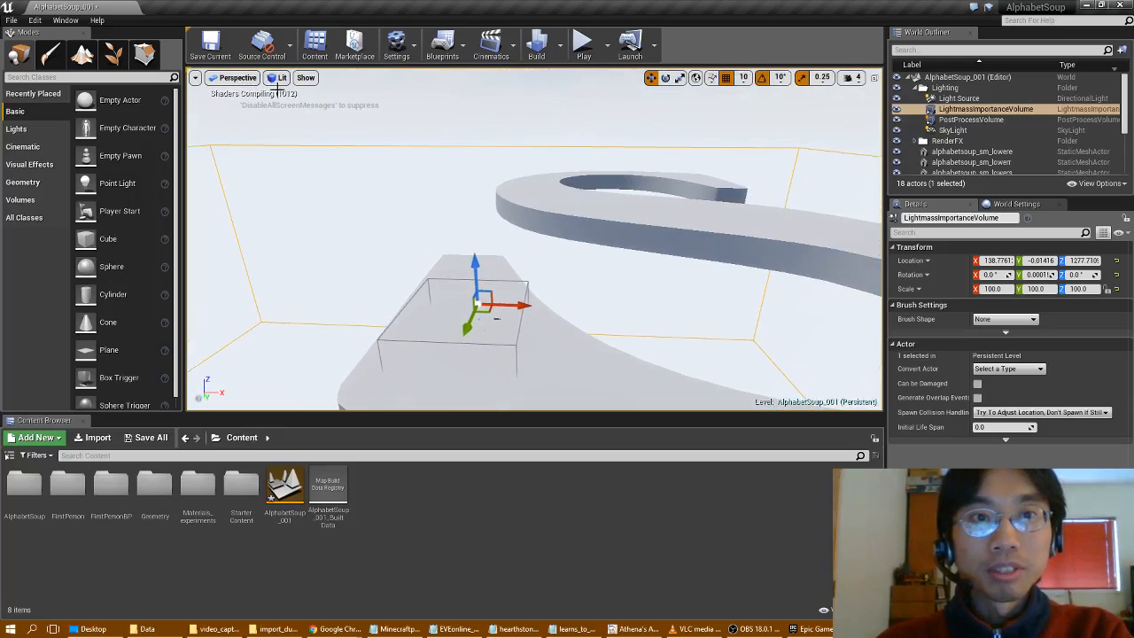
pyautogui.click(195, 78)
pyautogui.click(195, 78)
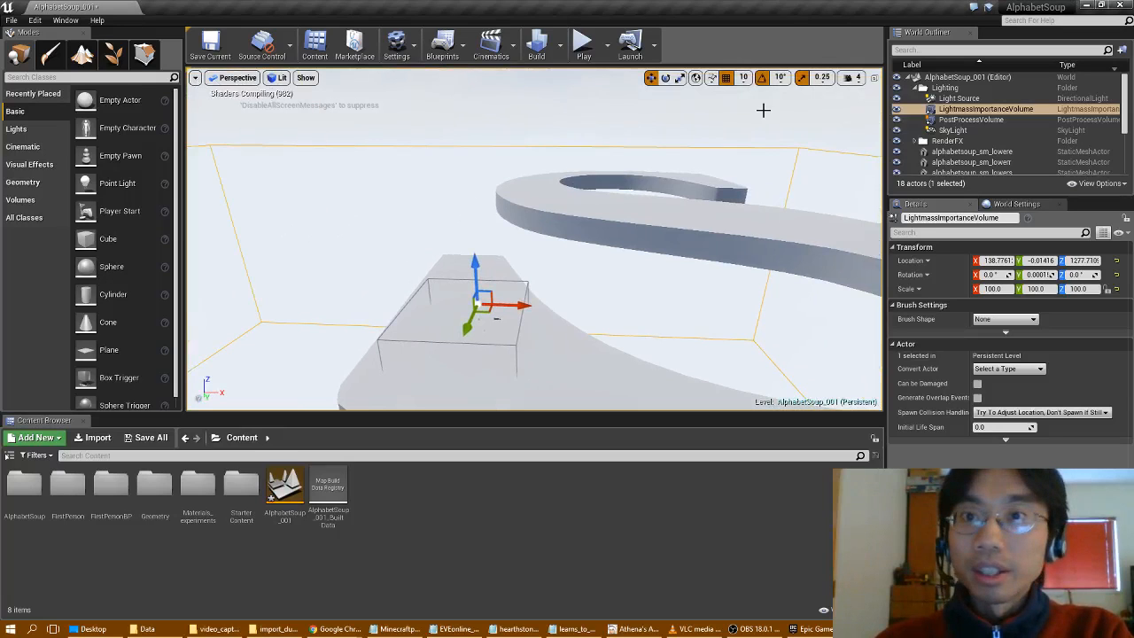
pyautogui.click(859, 79)
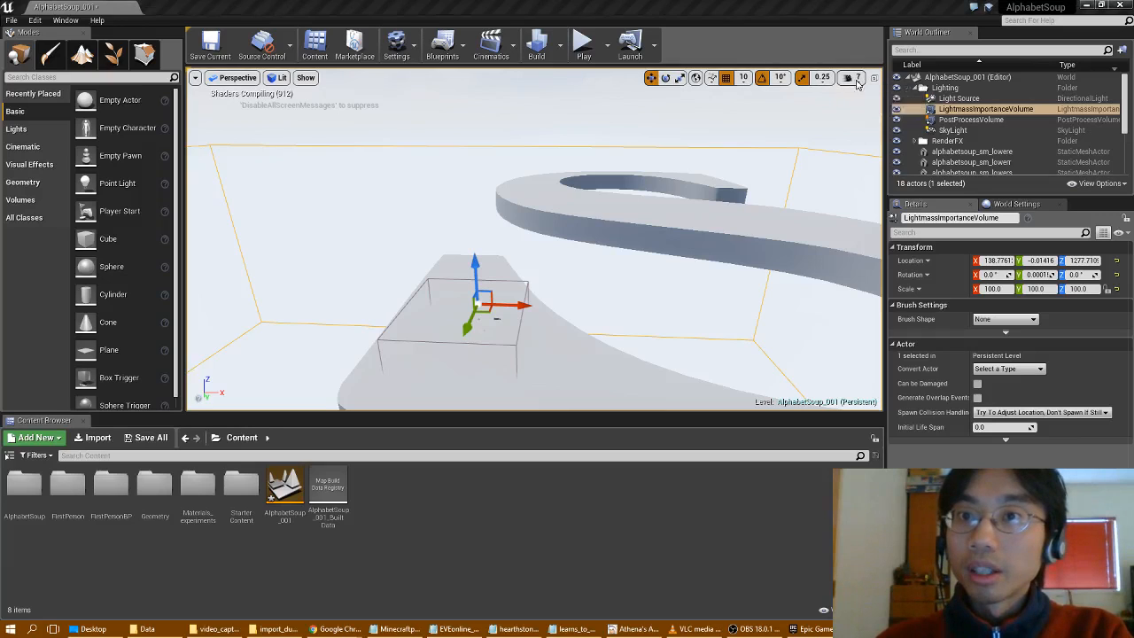
pyautogui.moveTo(692, 191); pyautogui.dragTo(837, 221, button='right')
pyautogui.press('s')
pyautogui.press('s')
pyautogui.press('a')
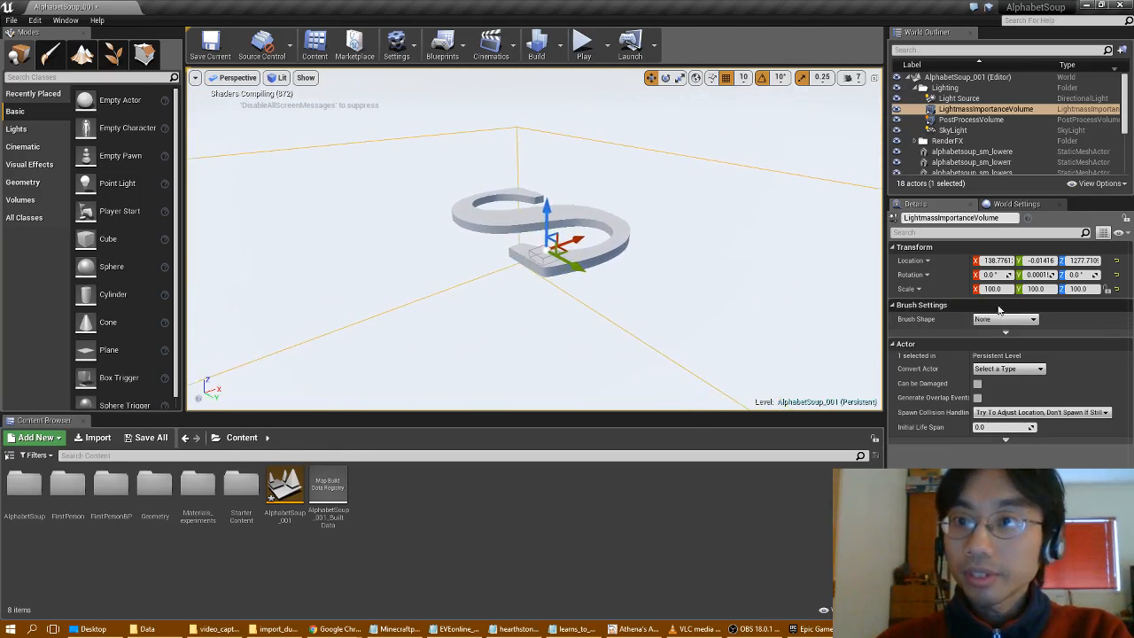
# Scale the LightmassImportanceVolume to 10 in X, Y and Z.
pyautogui.click(992, 288)
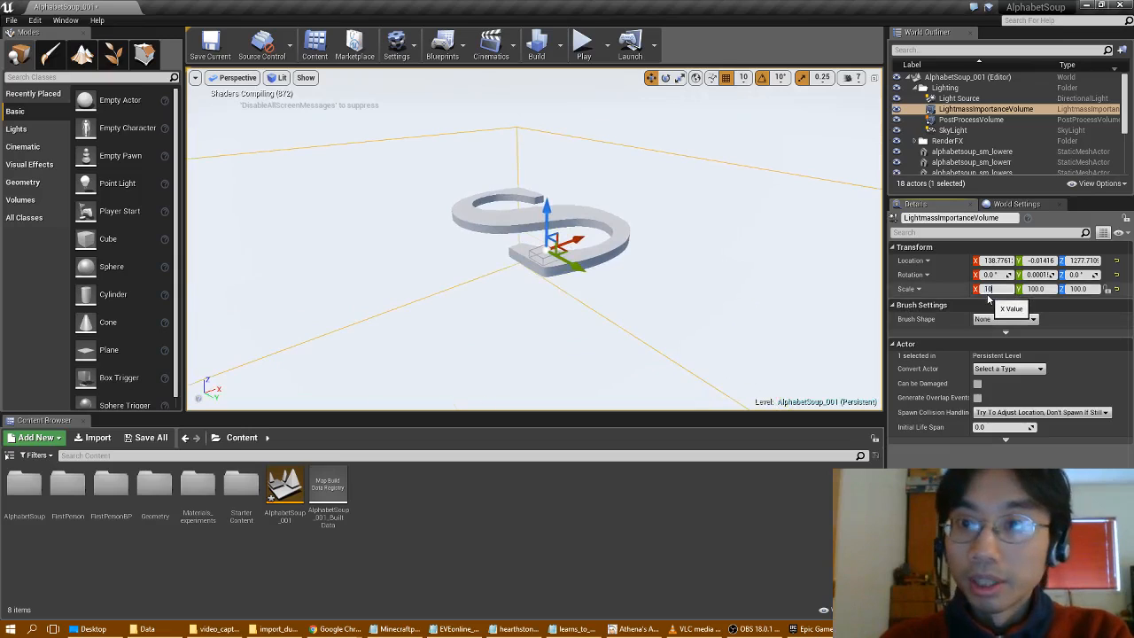
pyautogui.write('10')
pyautogui.press('Return')
pyautogui.click(1031, 289)
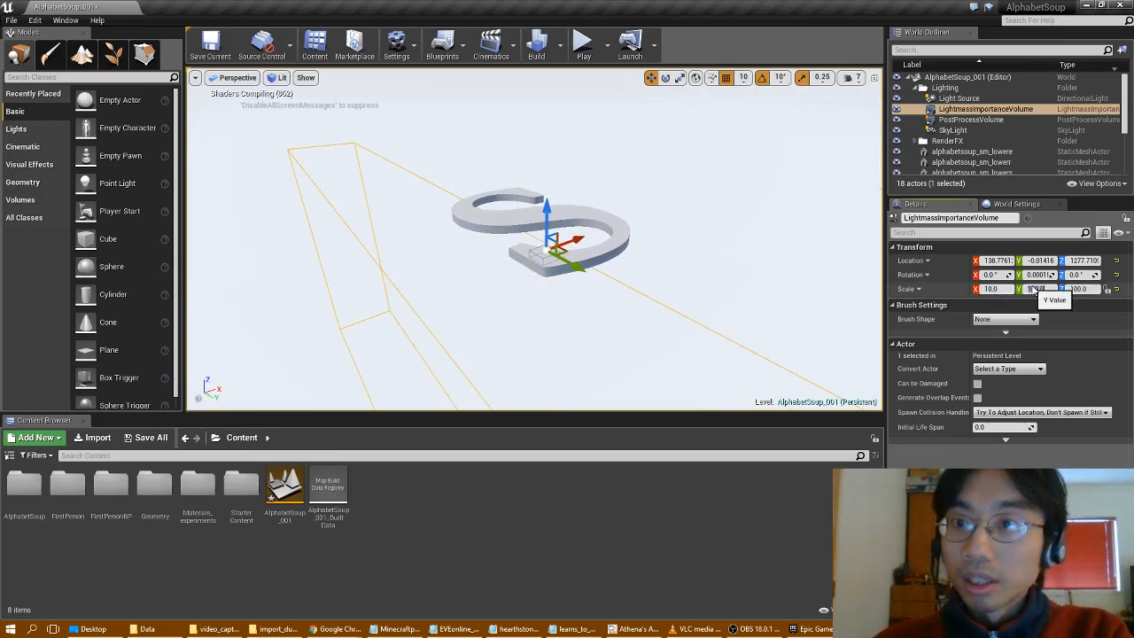
pyautogui.write('10')
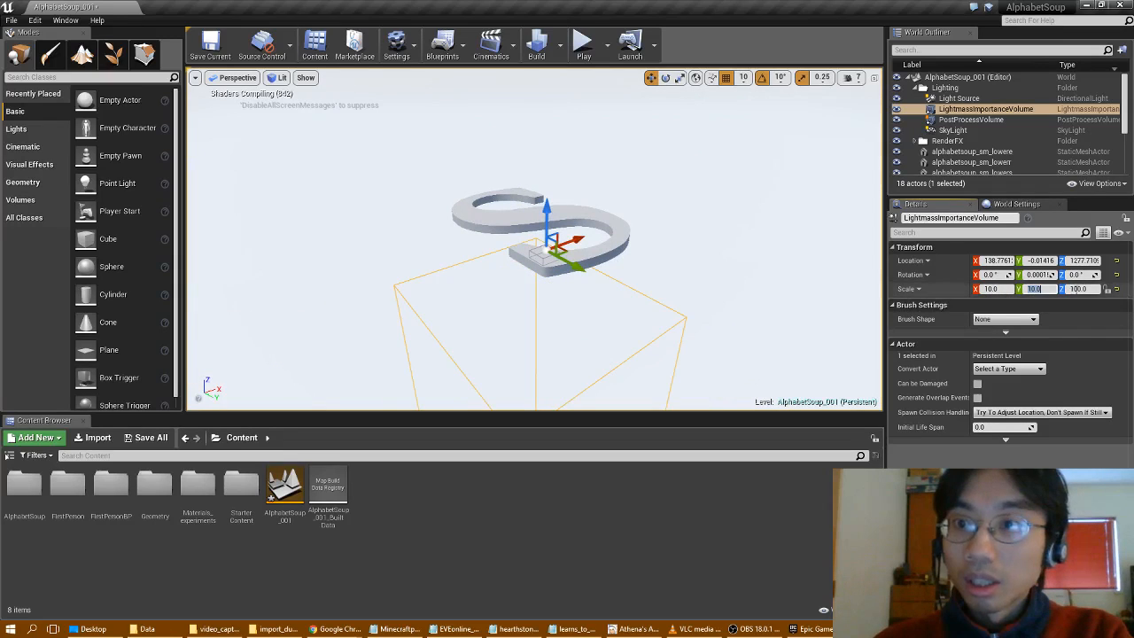
pyautogui.click(1076, 289)
pyautogui.write('10')
pyautogui.press('Return')
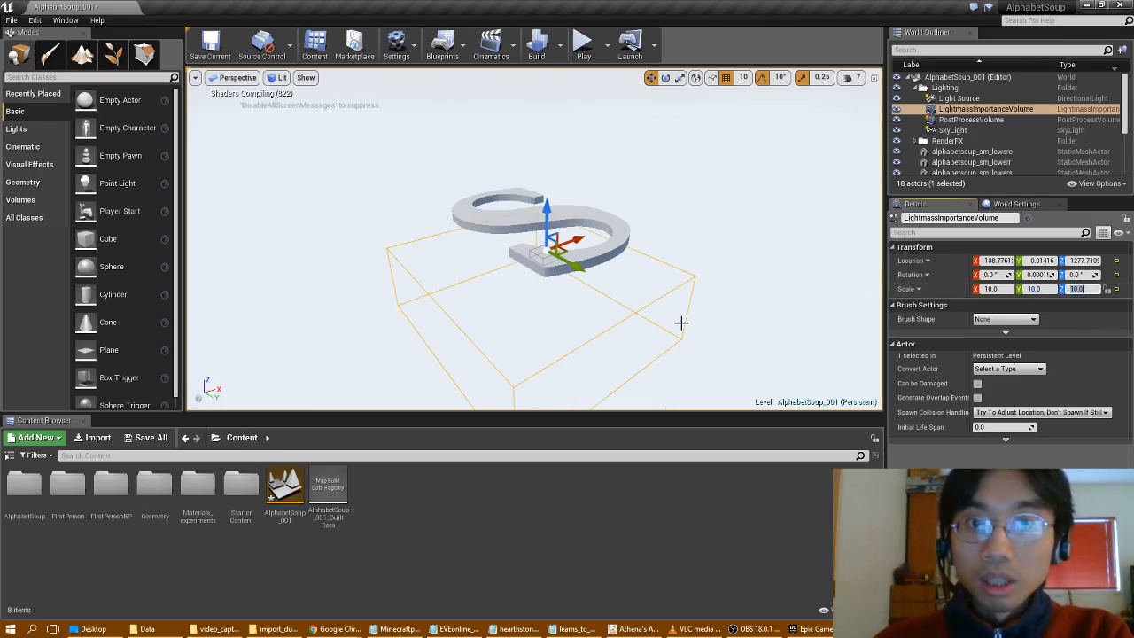
# Move the LightmassImportanceVolume horizontally over the middle of the S, to about X 12788 and Y -16170.
pyautogui.moveTo(646, 348); pyautogui.dragTo(525, 348, button='right')
pyautogui.press('w')
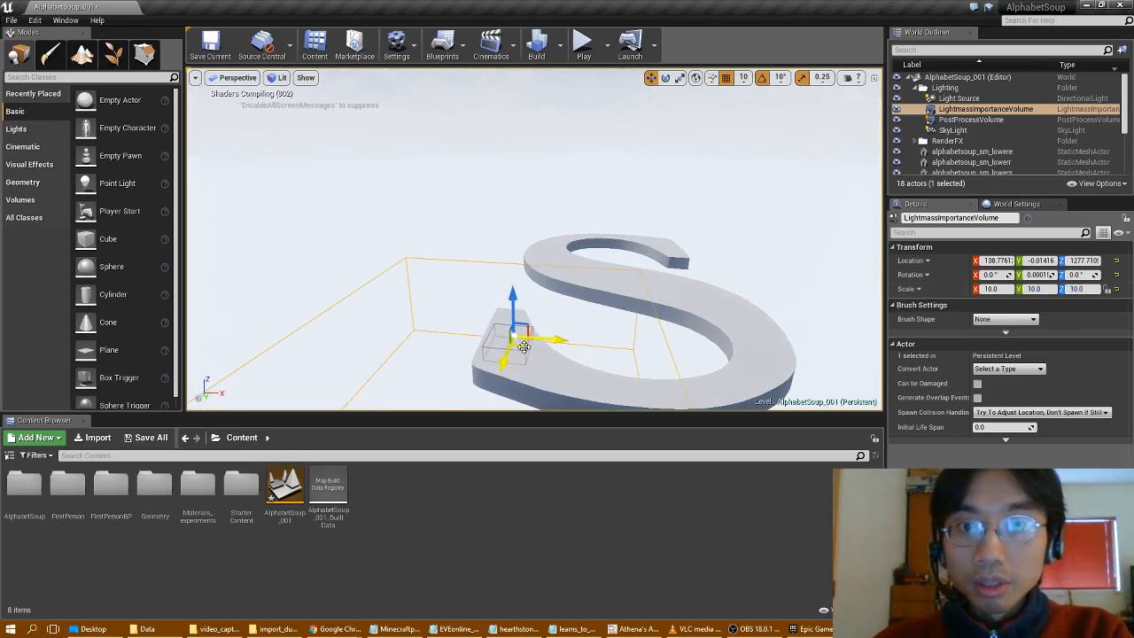
pyautogui.moveTo(524, 347); pyautogui.dragTo(638, 280)
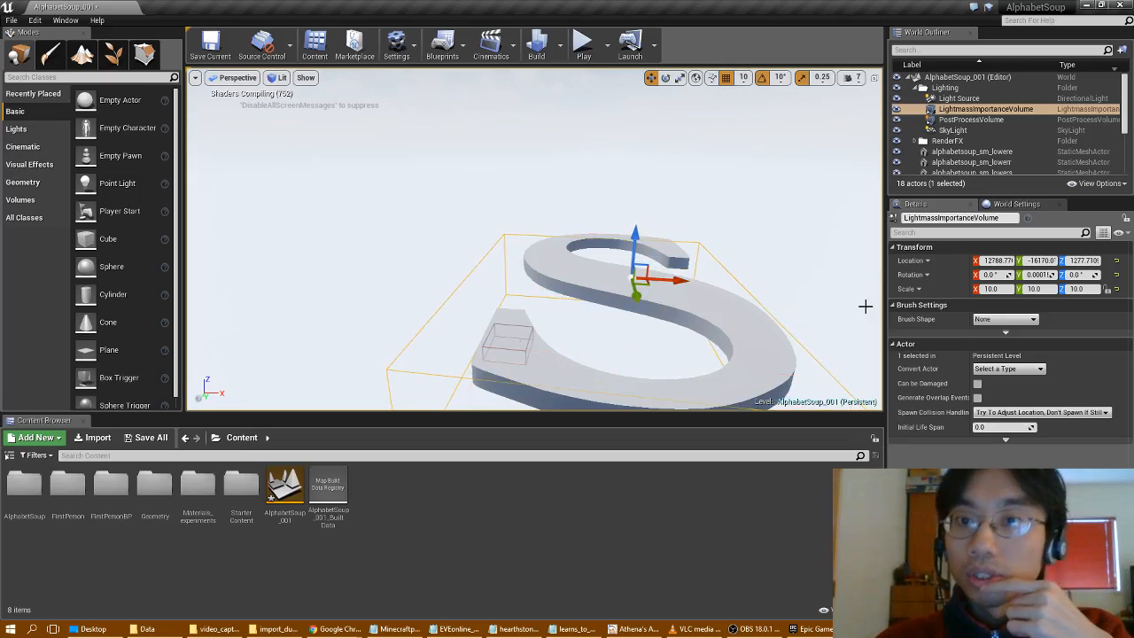
# Switch the viewport to the four-pane 2x2 layout with left, front, perspective and top views.
pyautogui.click(195, 78)
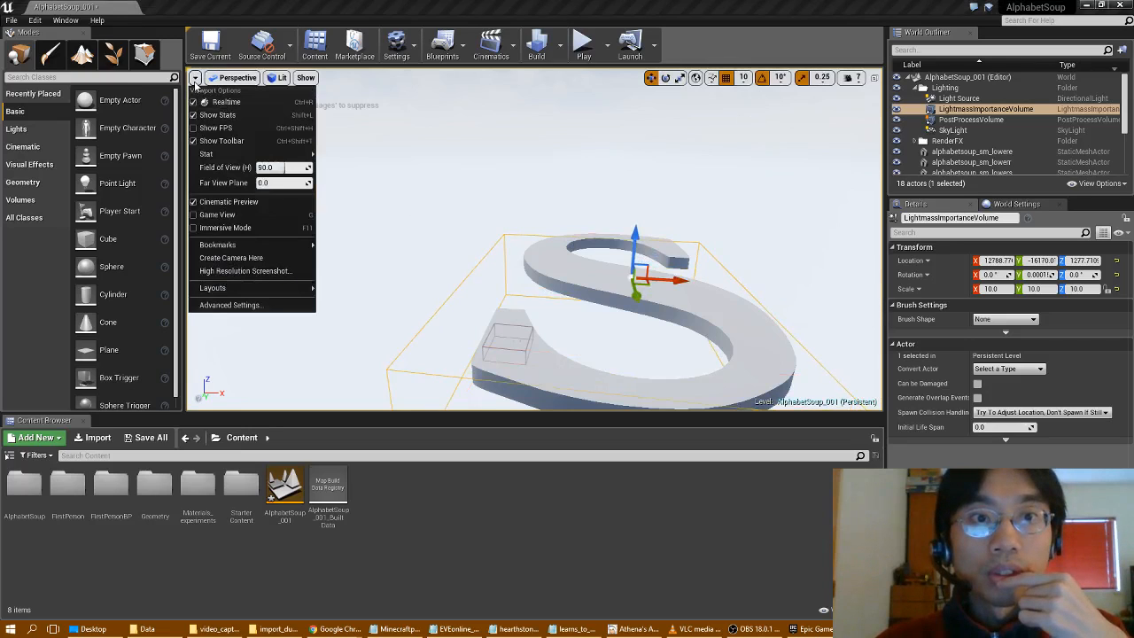
pyautogui.moveTo(273, 293)
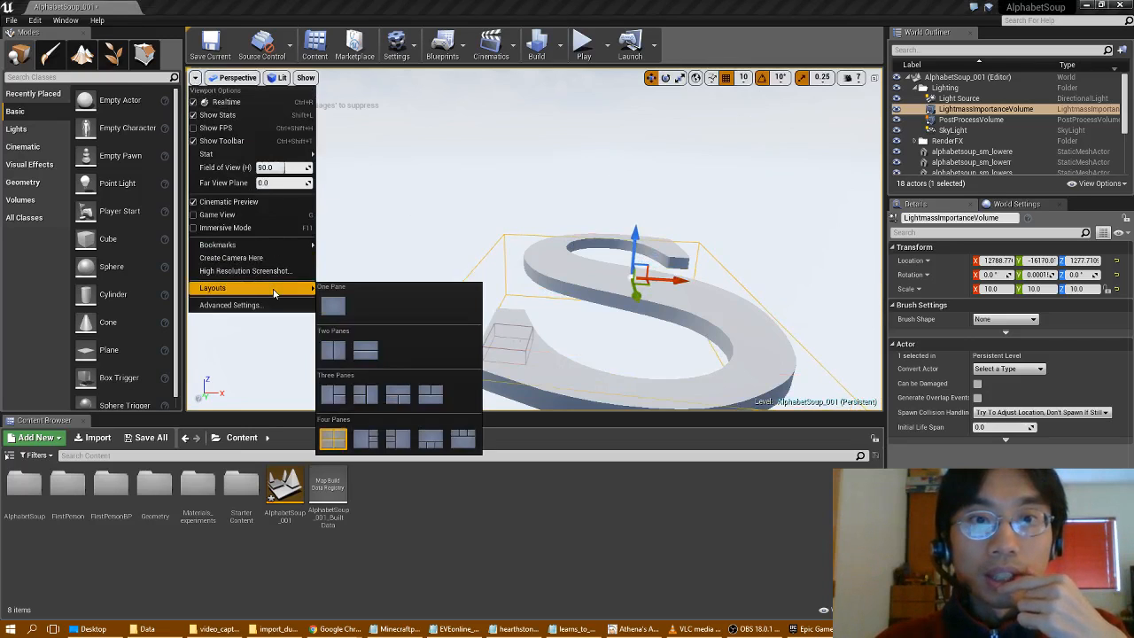
pyautogui.click(333, 438)
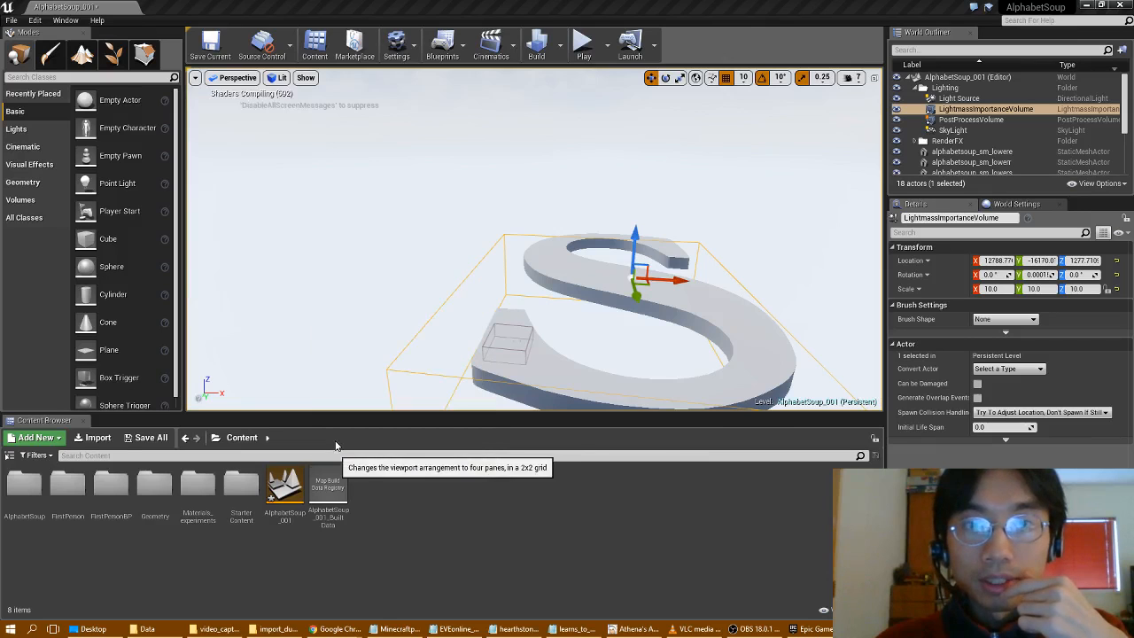
pyautogui.click(378, 125)
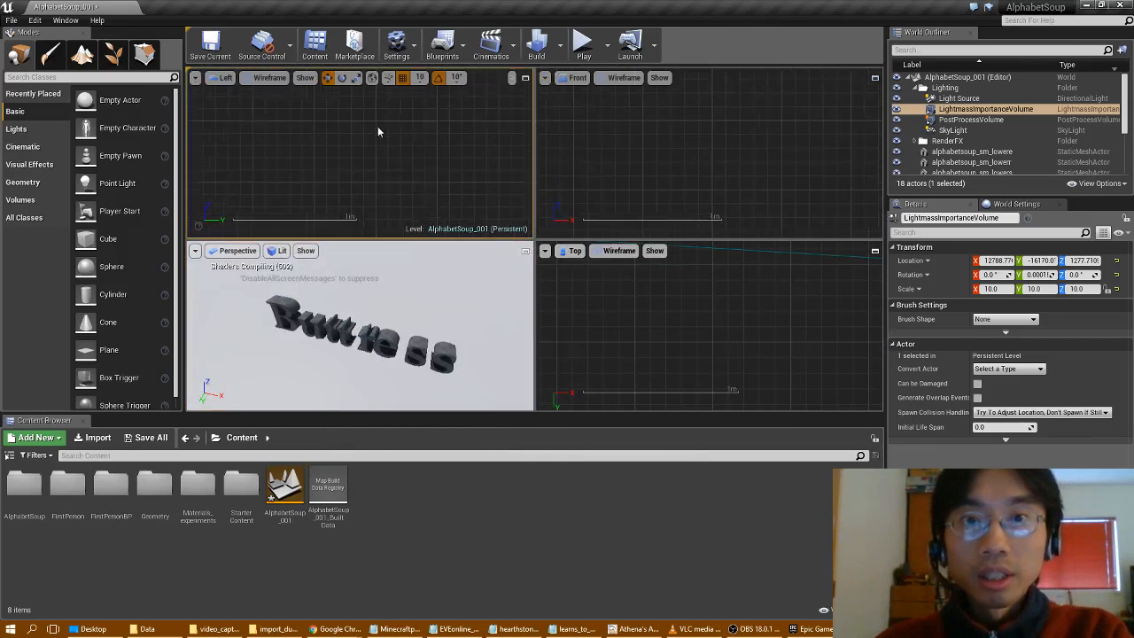
# Reposition the LightmassImportanceVolume around the S in the orthographic views, to about X 15868, Y -18170 and Z 6667.
pyautogui.scroll(-5, 394, 137)
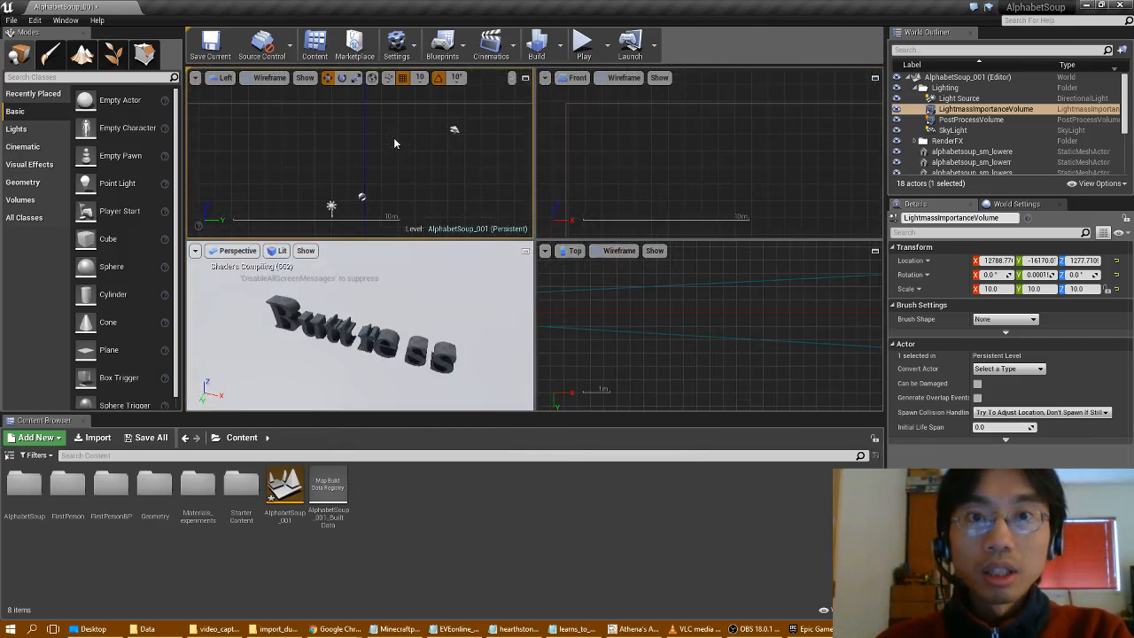
pyautogui.scroll(-5, 393, 138)
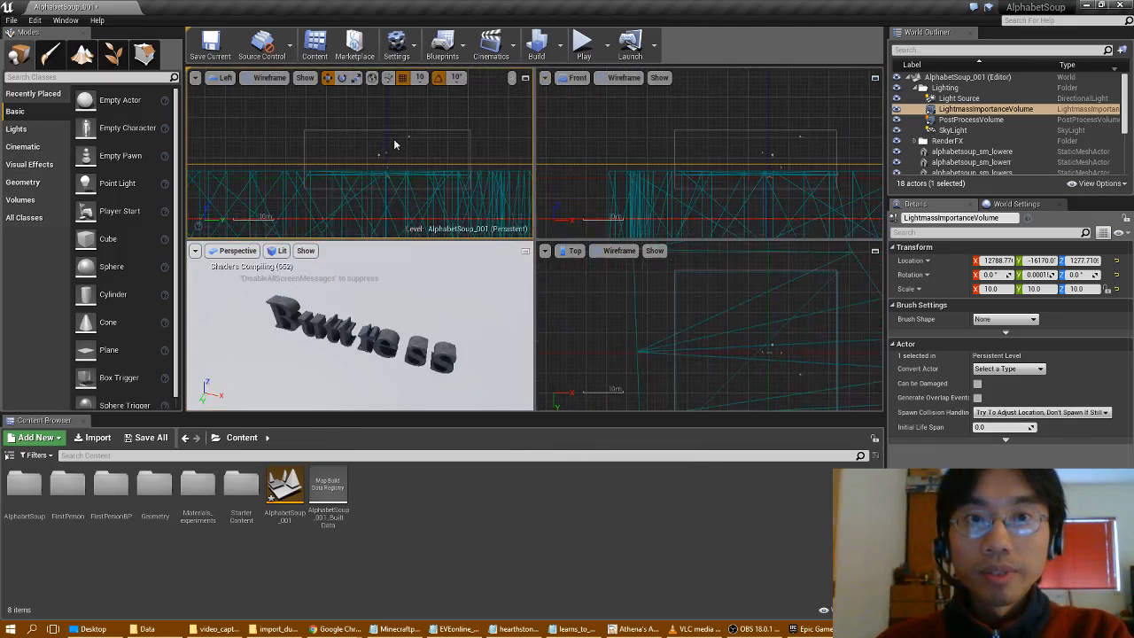
pyautogui.scroll(-6, 395, 143)
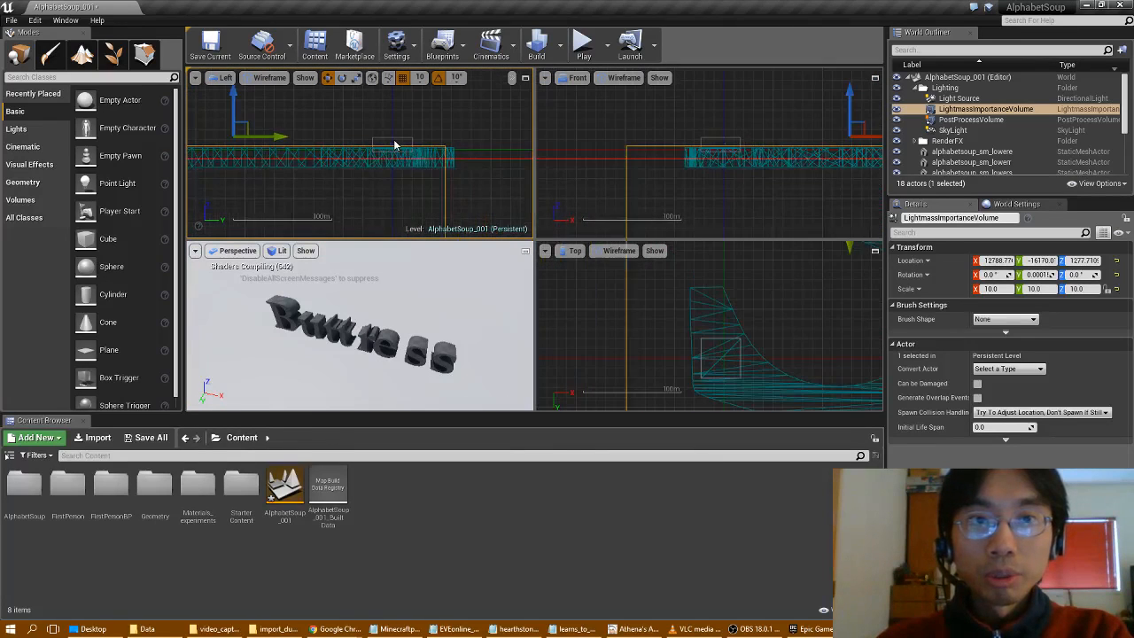
pyautogui.scroll(-3, 394, 143)
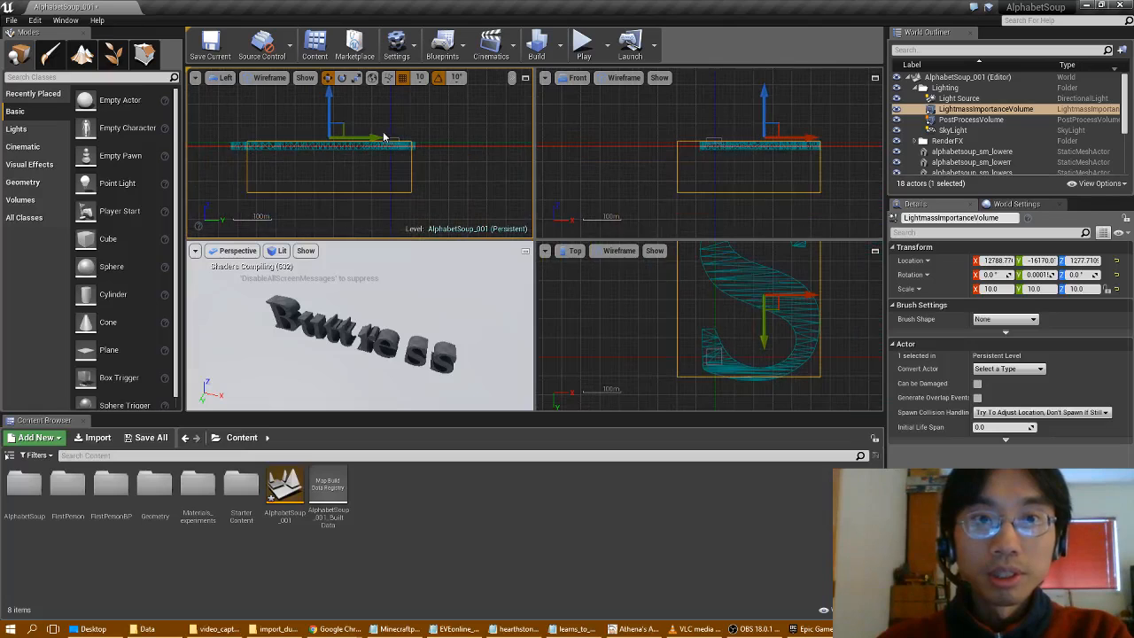
pyautogui.moveTo(339, 129)
pyautogui.mouseDown()
pyautogui.moveTo(338, 87)
pyautogui.moveTo(346, 104)
pyautogui.moveTo(335, 108)
pyautogui.mouseUp()
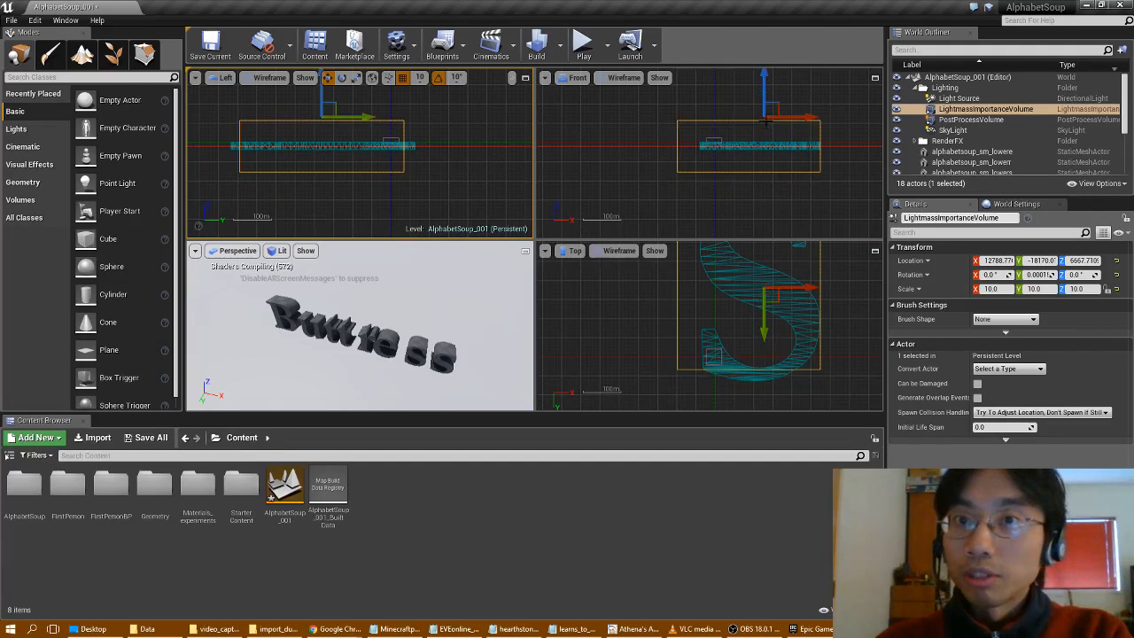
pyautogui.moveTo(799, 118); pyautogui.dragTo(833, 119)
pyautogui.moveTo(797, 126); pyautogui.dragTo(810, 127)
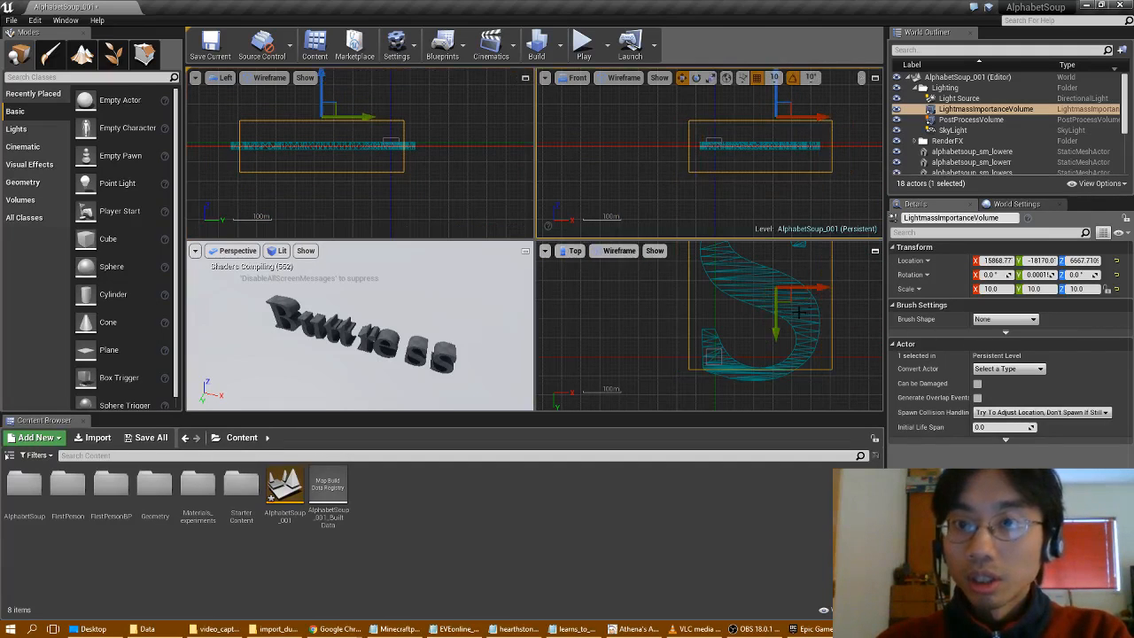
# Set the LightmassImportanceVolume's Y scale to 12 and its Z scale to 3.
pyautogui.moveTo(731, 306); pyautogui.dragTo(700, 335, button='right')
pyautogui.scroll(-2, 665, 346)
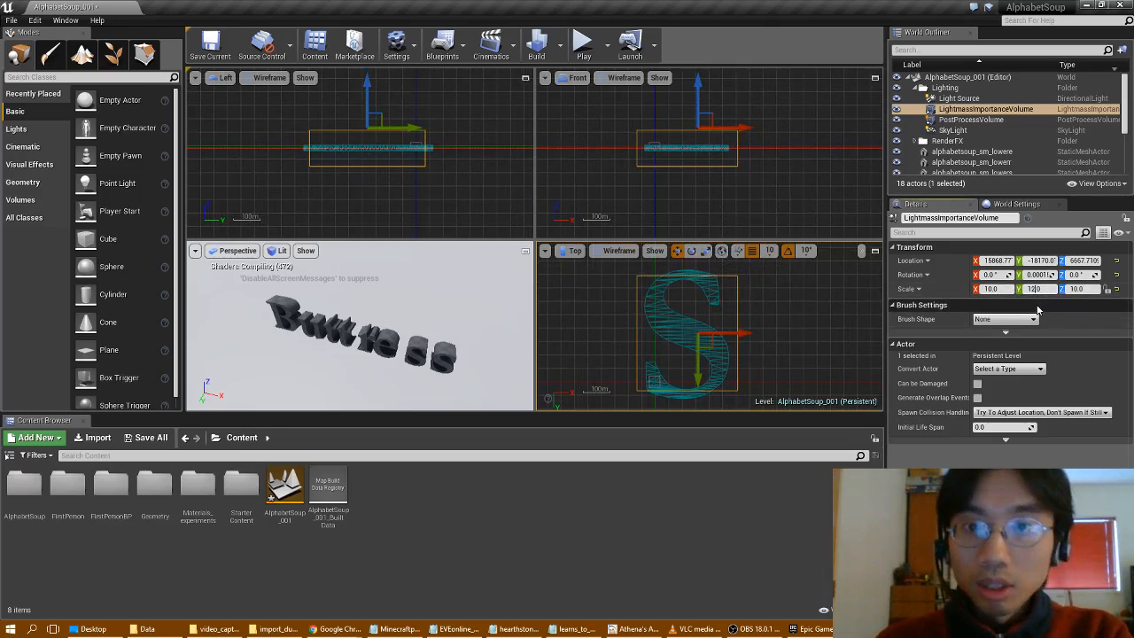
pyautogui.press('Return')
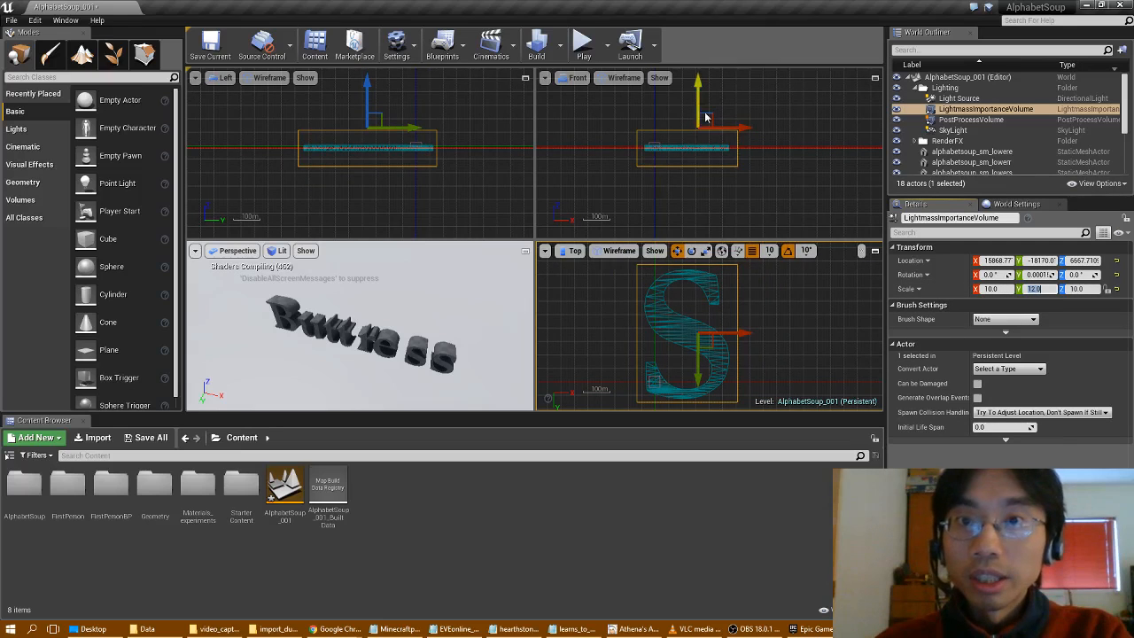
pyautogui.click(1075, 289)
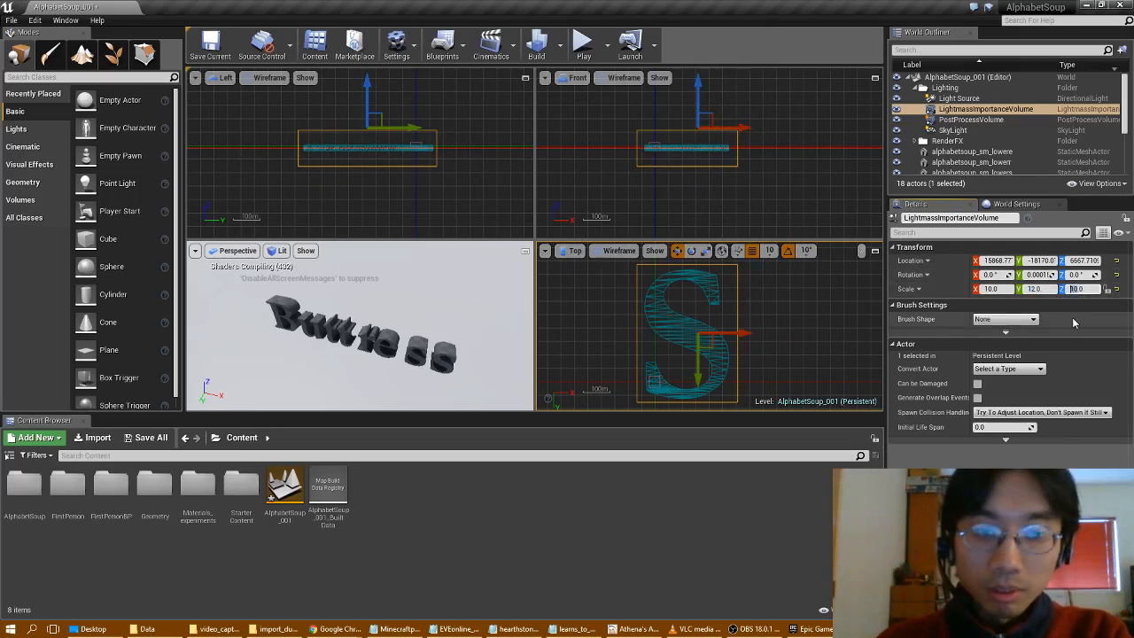
pyautogui.write('3')
pyautogui.press('Return')
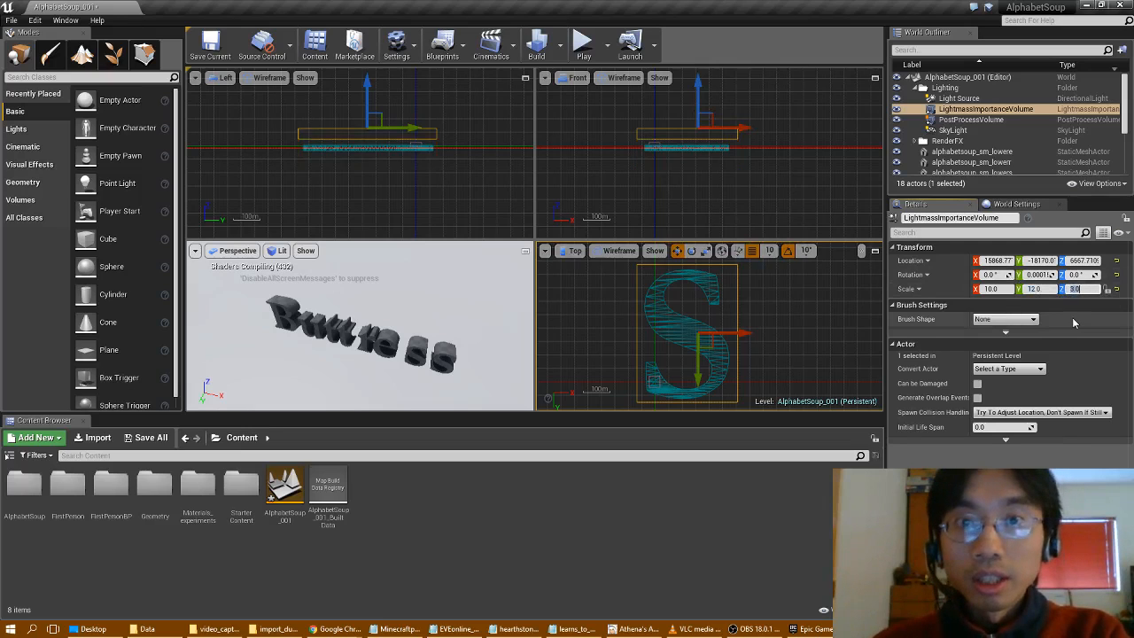
# Lower the LightmassImportanceVolume to about Z 1457 so that it encloses the thickness of the S.
pyautogui.moveTo(698, 82); pyautogui.dragTo(699, 98)
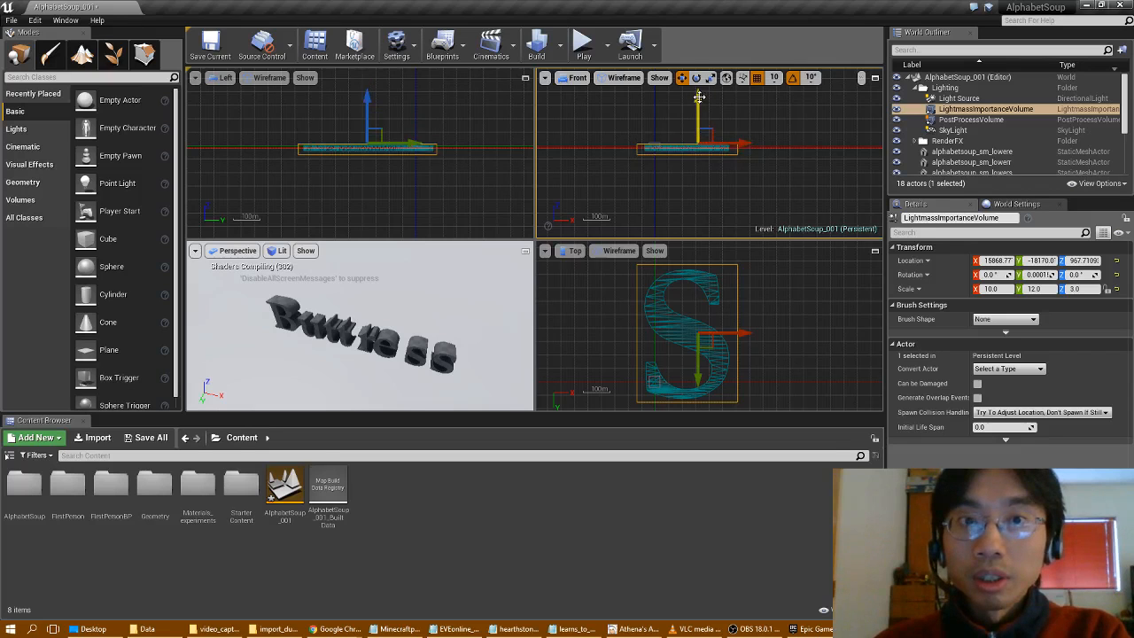
pyautogui.scroll(4, 686, 122)
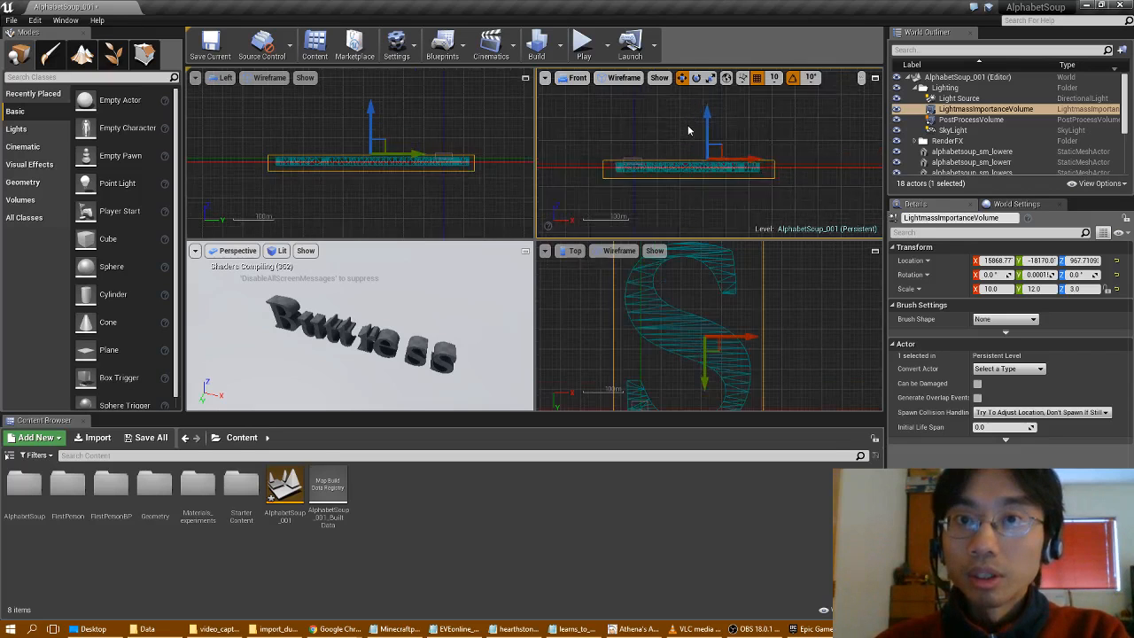
pyautogui.moveTo(713, 124); pyautogui.dragTo(714, 118)
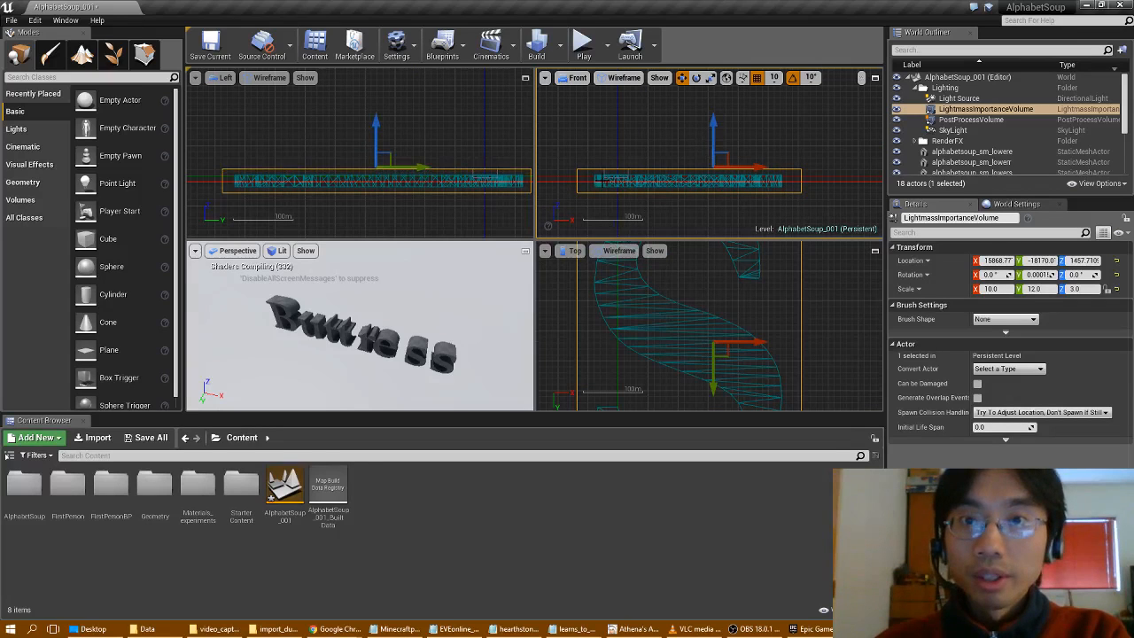
# Select the small PostProcessVolume on the S and scale it to 200 in X, 200 in Y and 70 in Z.
pyautogui.click(612, 181)
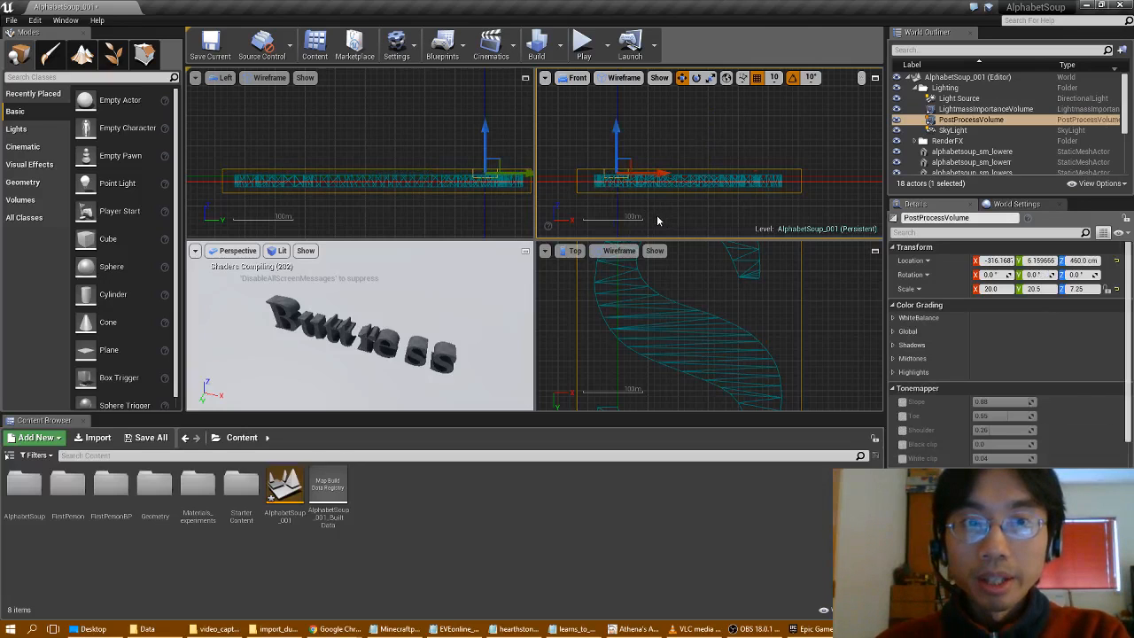
pyautogui.click(993, 288)
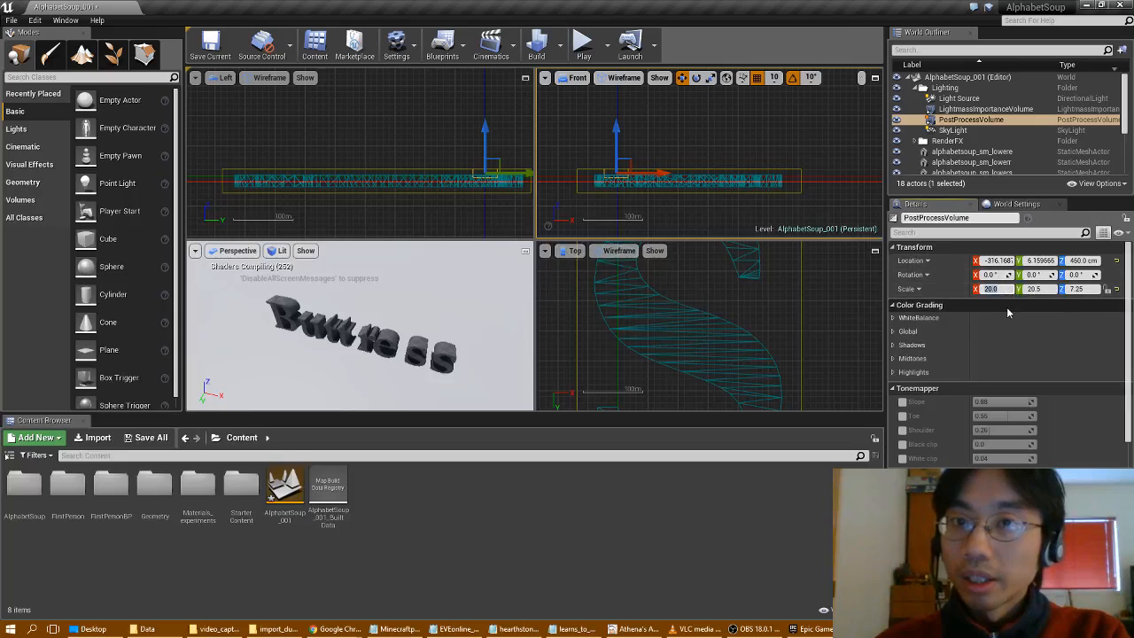
pyautogui.write('20')
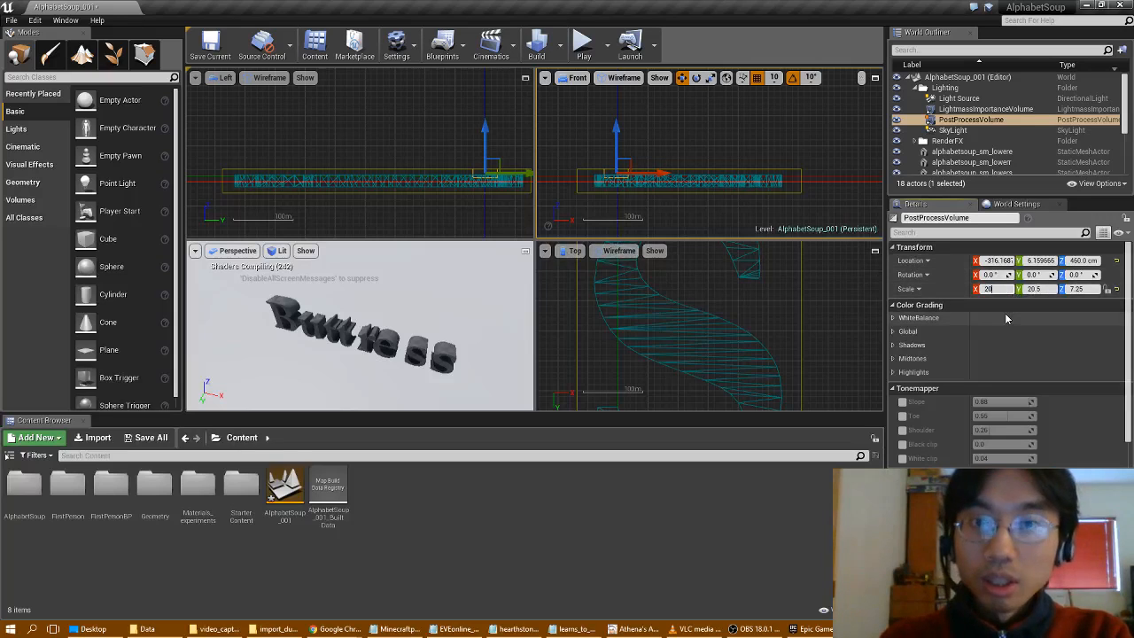
pyautogui.write('0')
pyautogui.click(1047, 289)
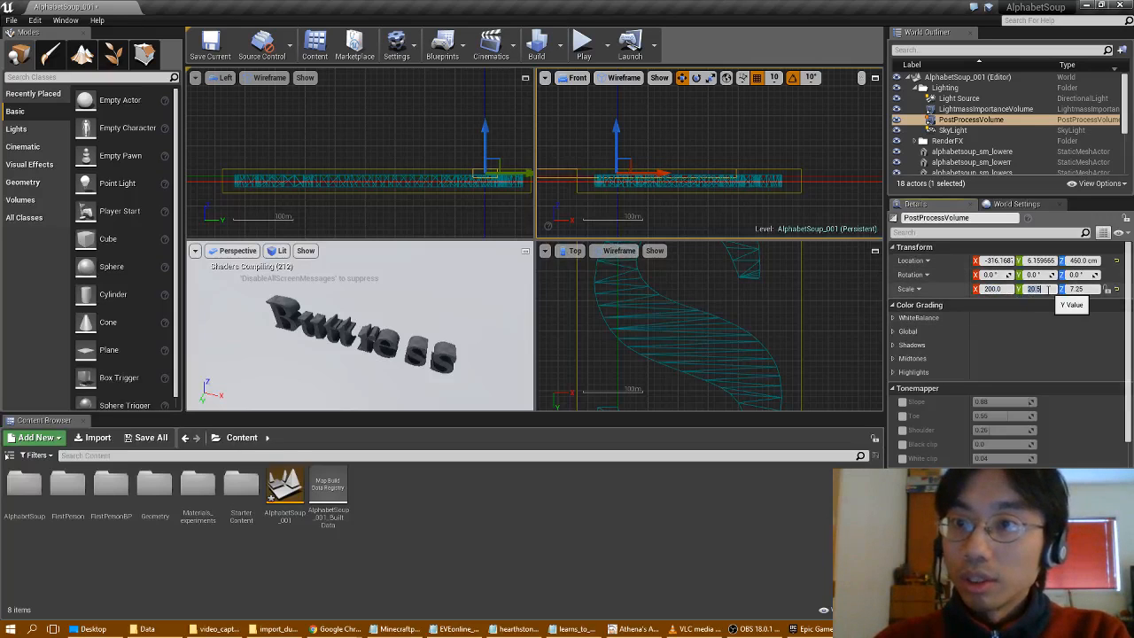
pyautogui.write('200')
pyautogui.press('Return')
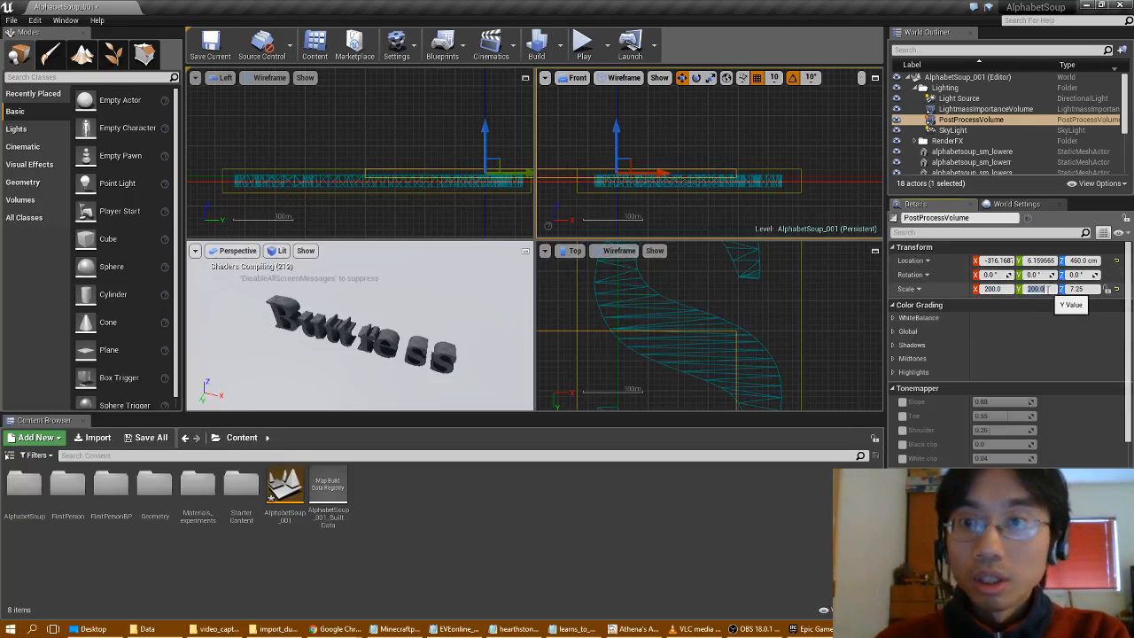
pyautogui.click(1076, 289)
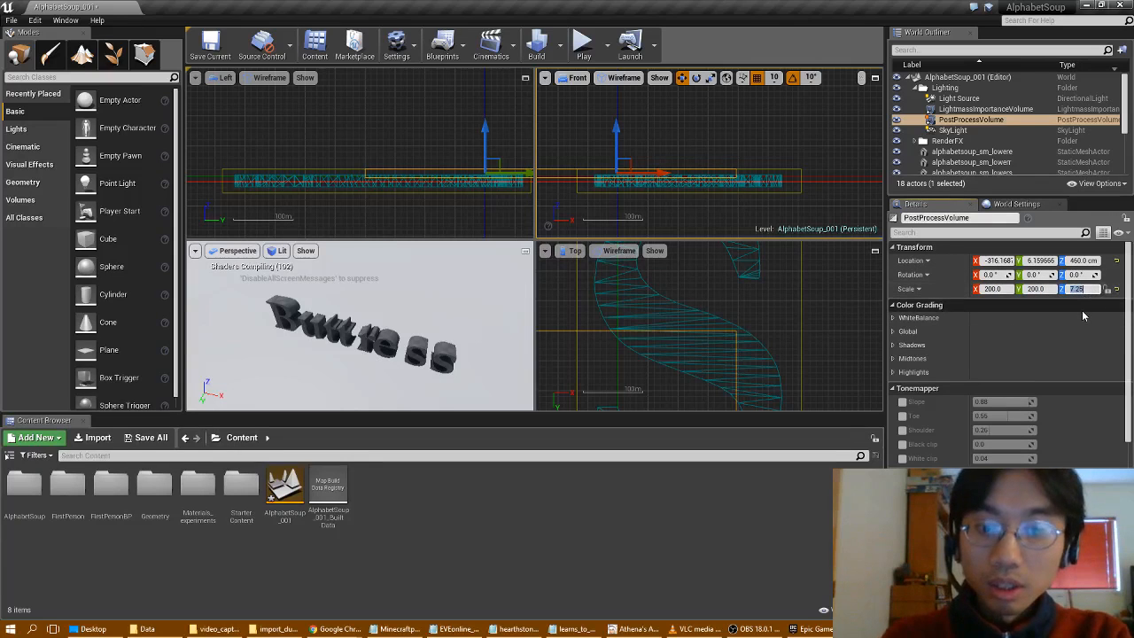
pyautogui.write('70')
pyautogui.press('Return')
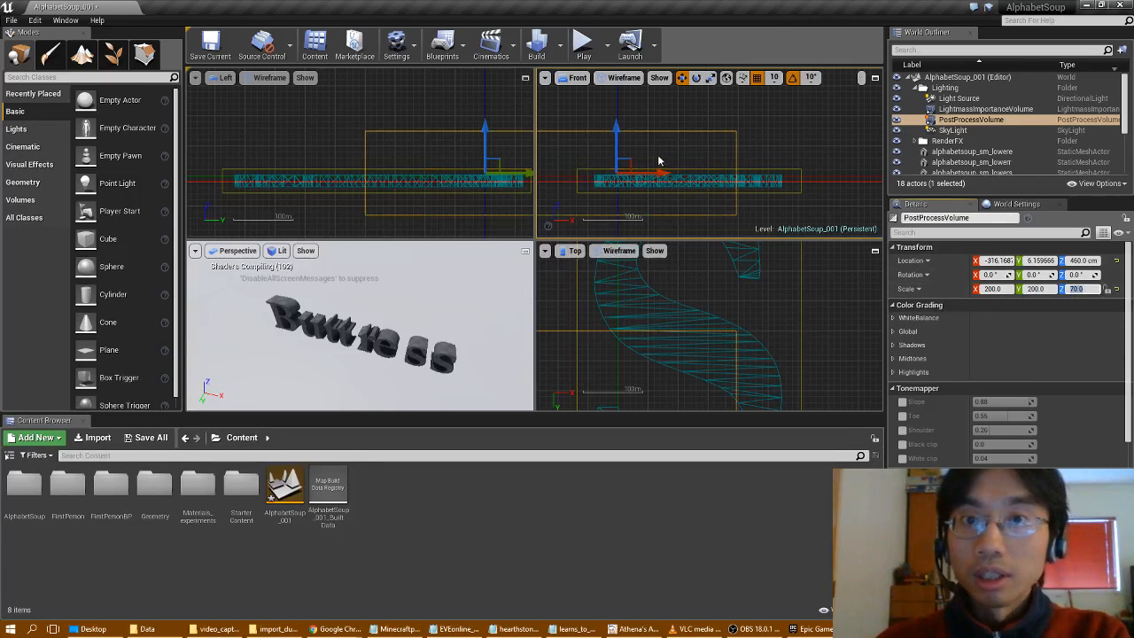
# Move the PostProcessVolume over the centre of the S in the top view, to about X 11824 and Y -18524.
pyautogui.press('f')
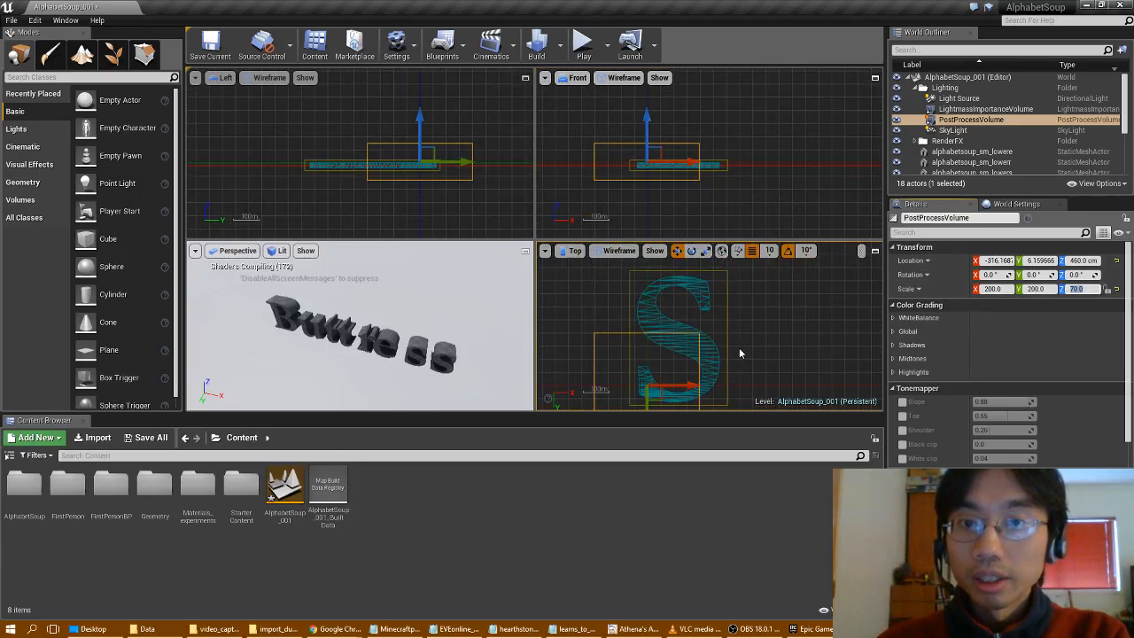
pyautogui.scroll(-3, 744, 344)
pyautogui.moveTo(689, 382); pyautogui.dragTo(711, 354)
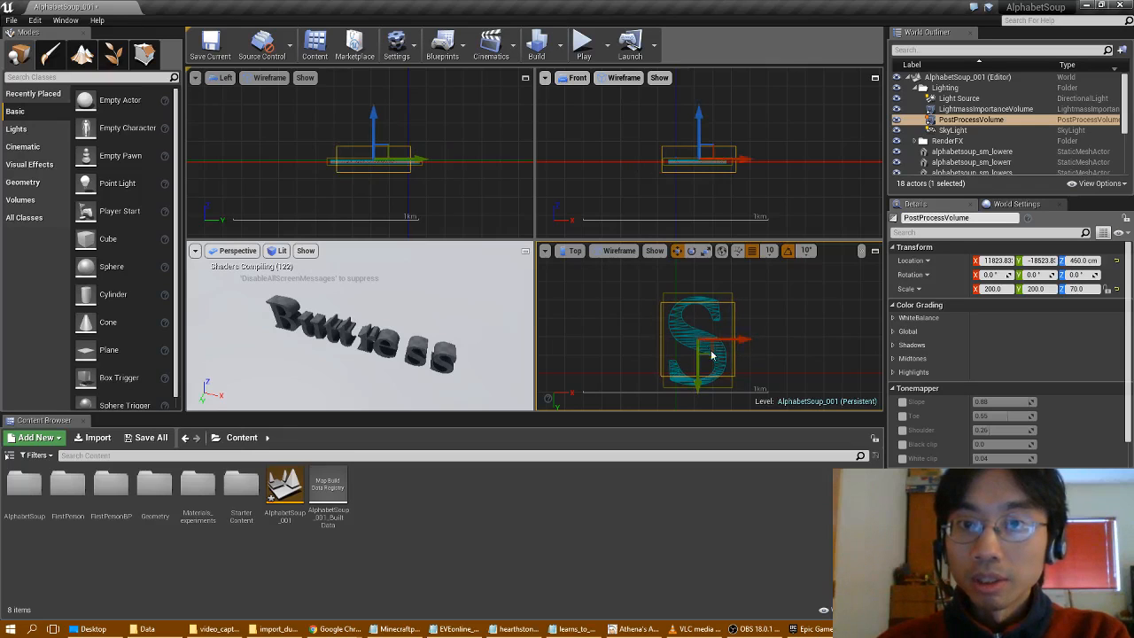
# Increase the PostProcessVolume's Y scale to 220, 240 and finally 260 so that it spans the length of the S.
pyautogui.click(1029, 291)
pyautogui.press('Return')
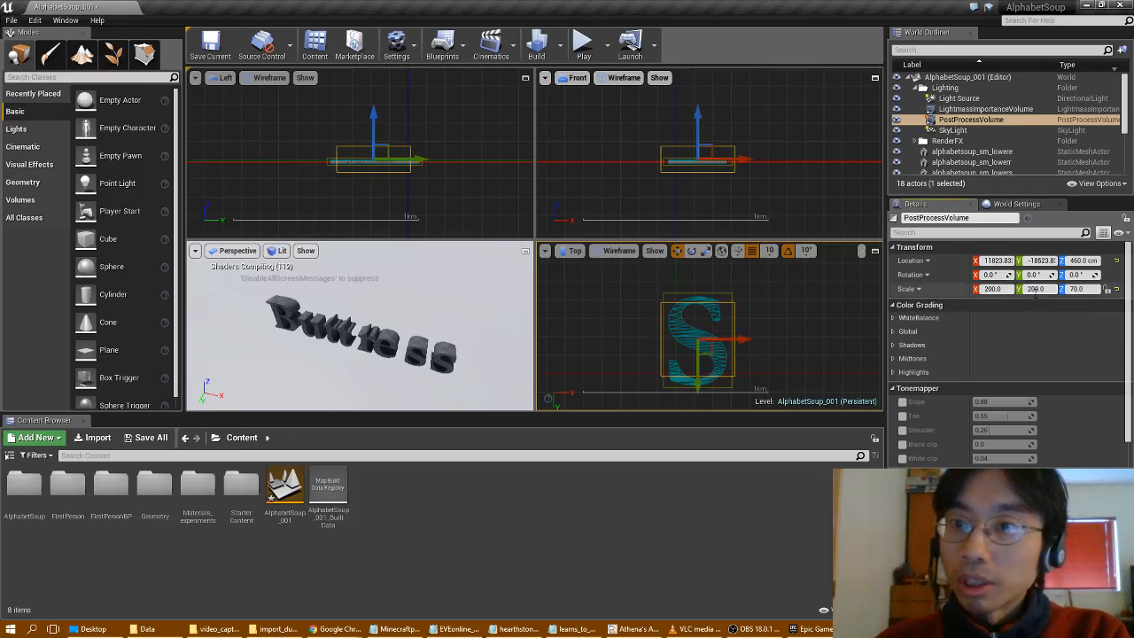
pyautogui.write('2')
pyautogui.press('Return')
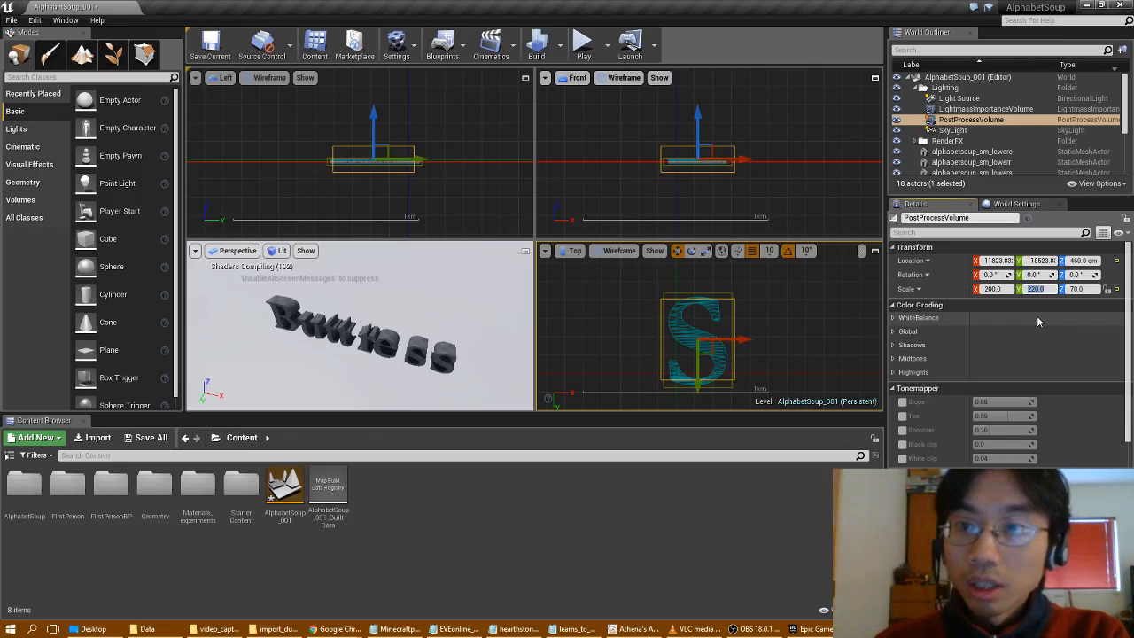
pyautogui.click(1037, 290)
pyautogui.moveTo(1037, 290); pyautogui.dragTo(1031, 290)
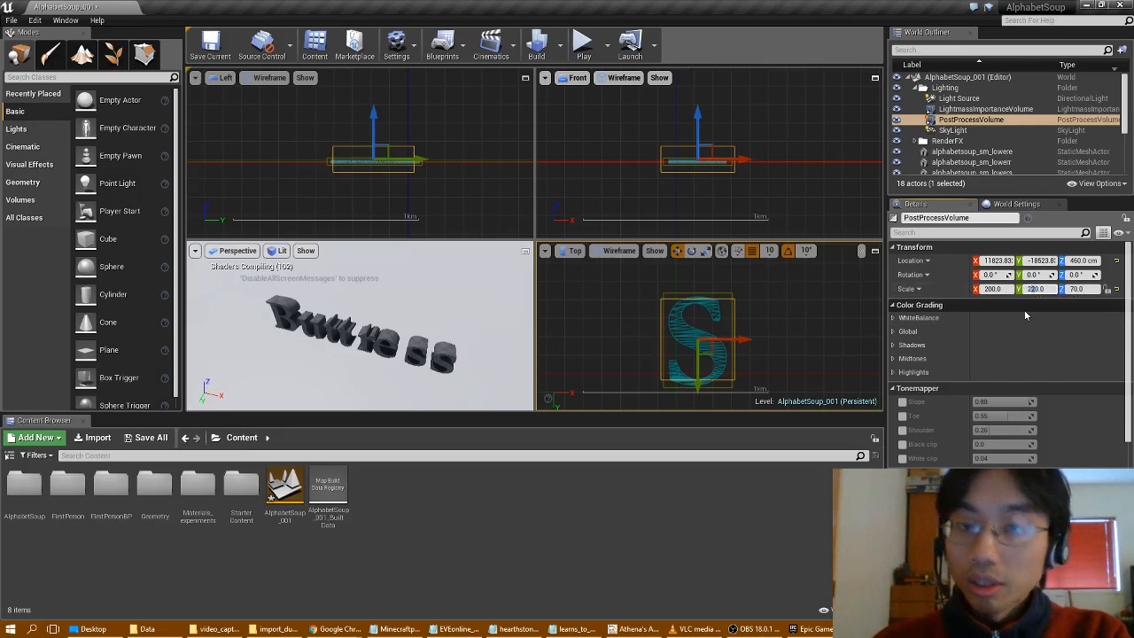
pyautogui.write('4')
pyautogui.press('Return')
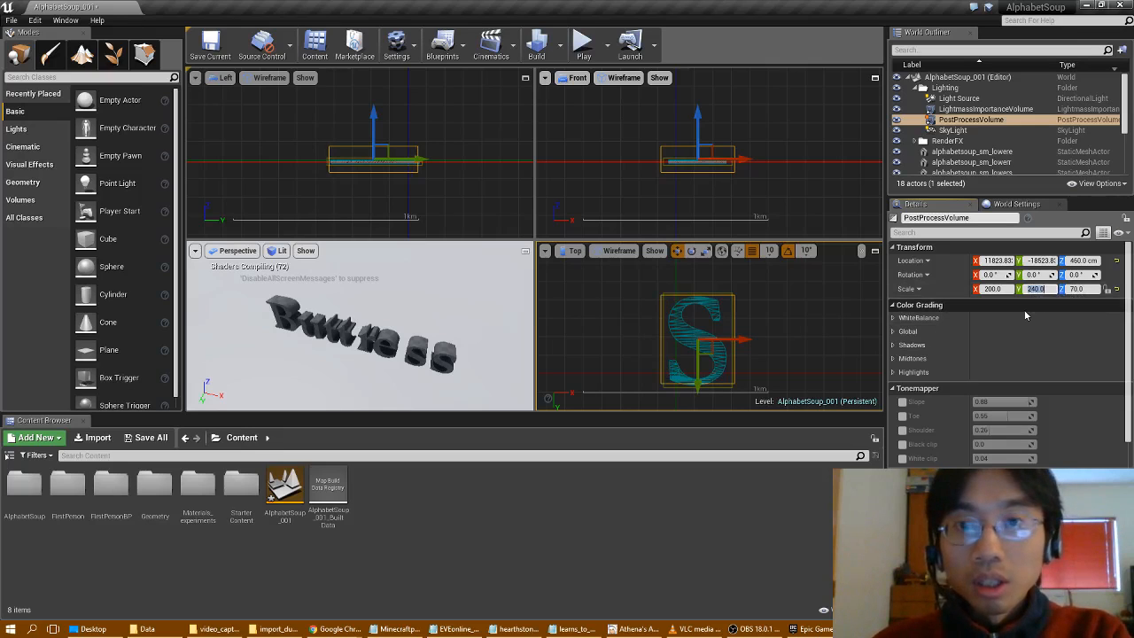
pyautogui.moveTo(1037, 289); pyautogui.dragTo(1031, 289)
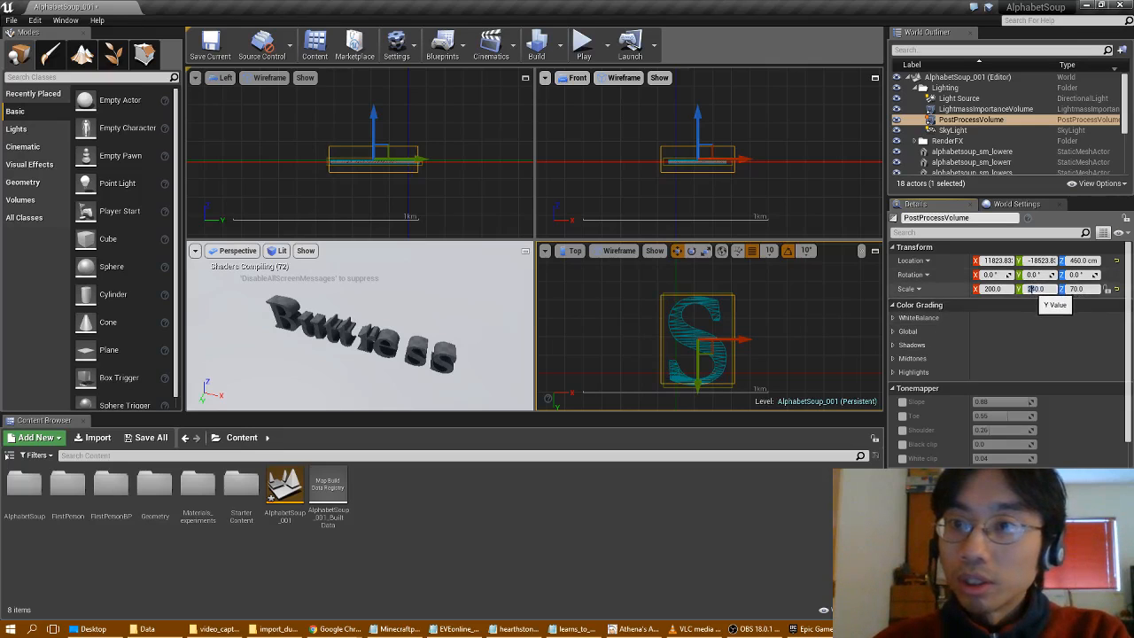
pyautogui.write('6')
pyautogui.press('Return')
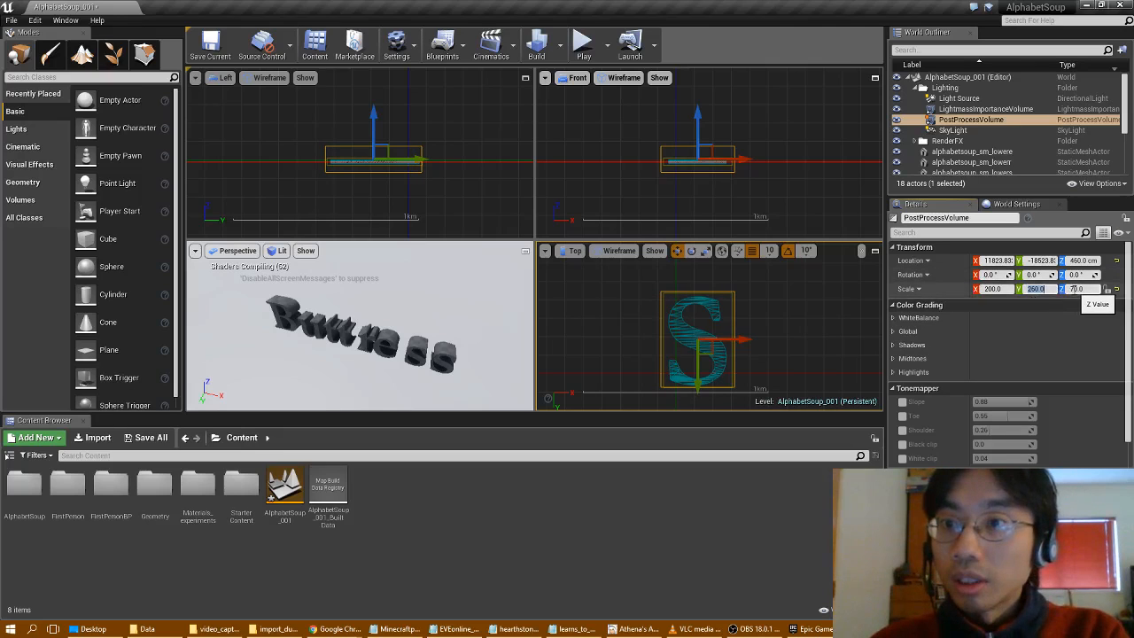
# Reduce the PostProcessVolume's Z scale to 30 and then 20, and lower the volume to Z -790 around the S.
pyautogui.click(1075, 289)
pyautogui.moveTo(1076, 289); pyautogui.dragTo(1070, 293)
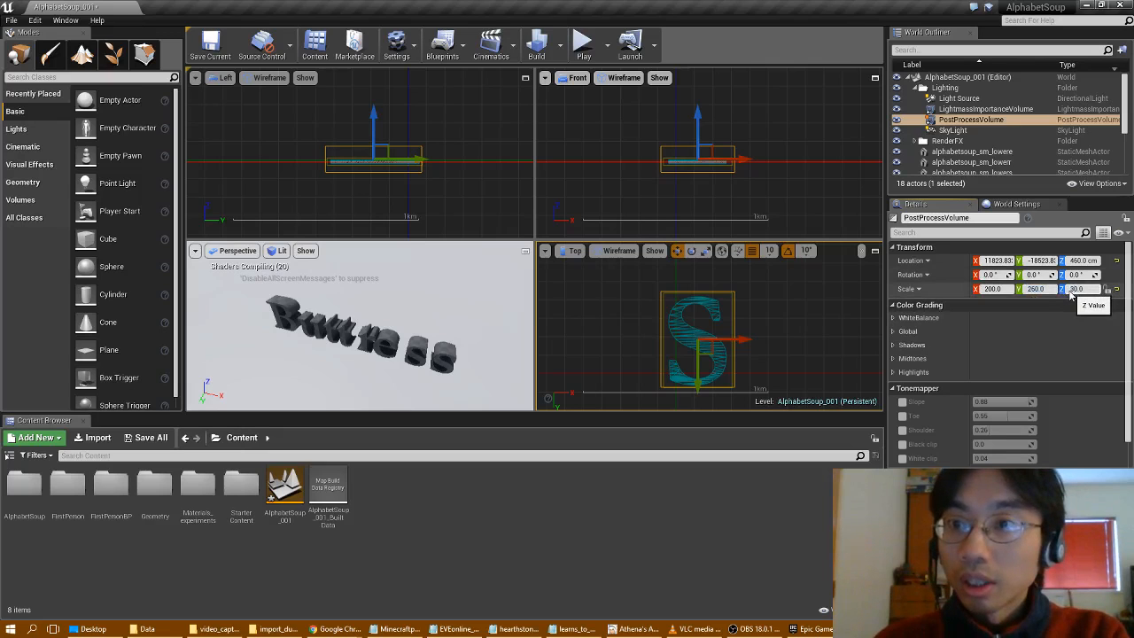
pyautogui.write('3')
pyautogui.press('Return')
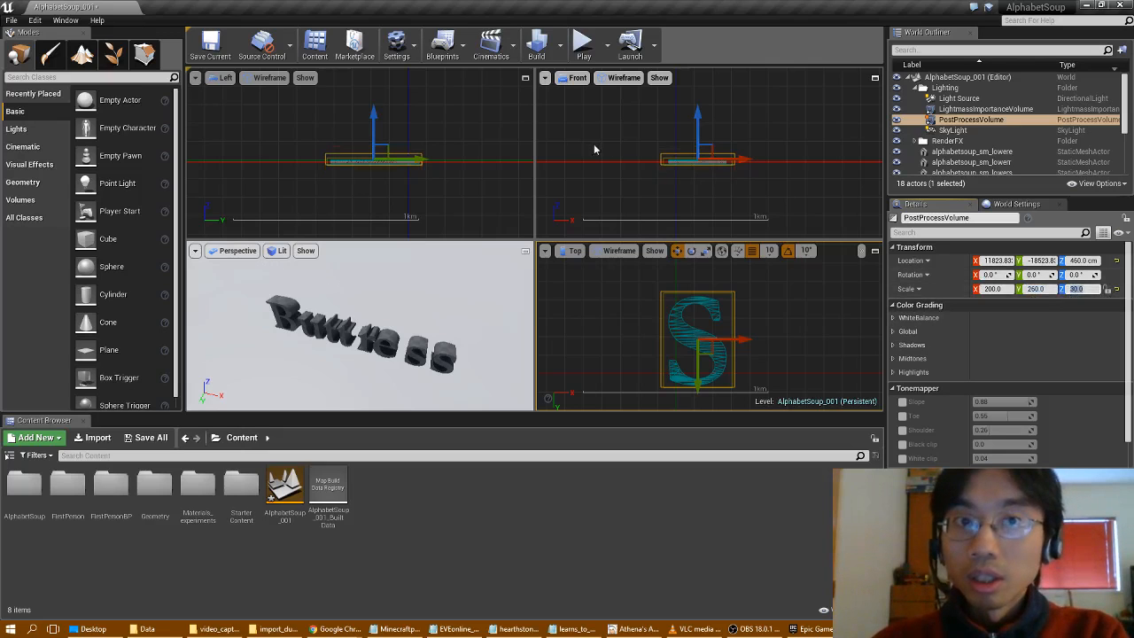
pyautogui.scroll(9, 690, 171)
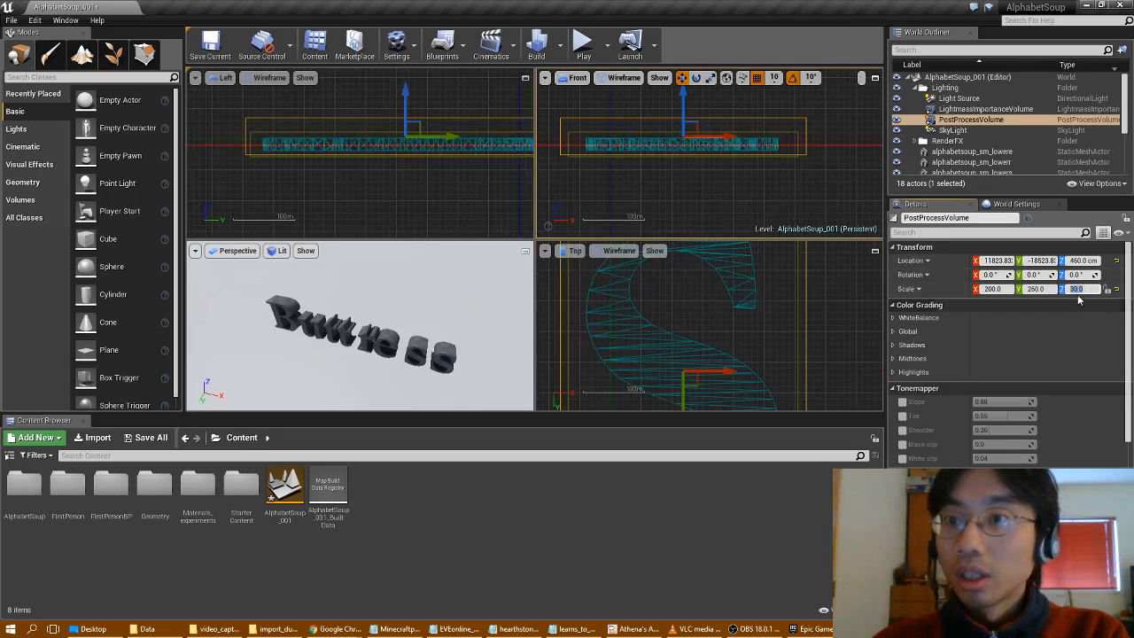
pyautogui.moveTo(1074, 290); pyautogui.dragTo(1068, 290)
pyautogui.write('2')
pyautogui.press('Return')
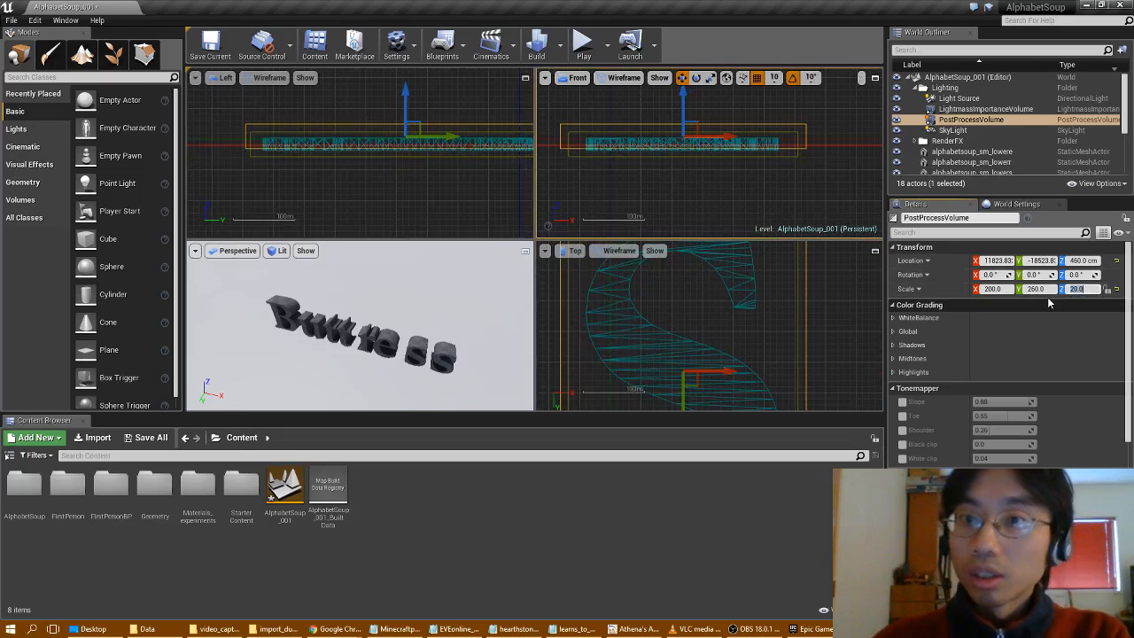
pyautogui.moveTo(681, 91); pyautogui.dragTo(679, 96)
# Tighten the PostProcessVolume around the S by setting its X scale to 180 and its Z scale to 18.
pyautogui.click(990, 289)
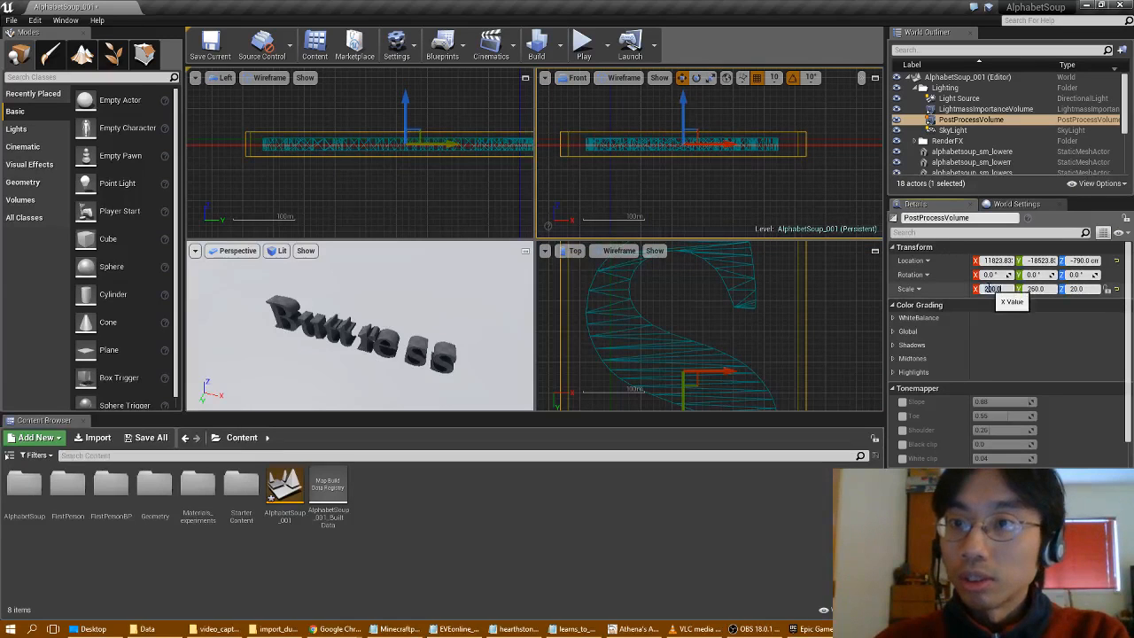
pyautogui.moveTo(991, 290); pyautogui.dragTo(975, 292)
pyautogui.write('180')
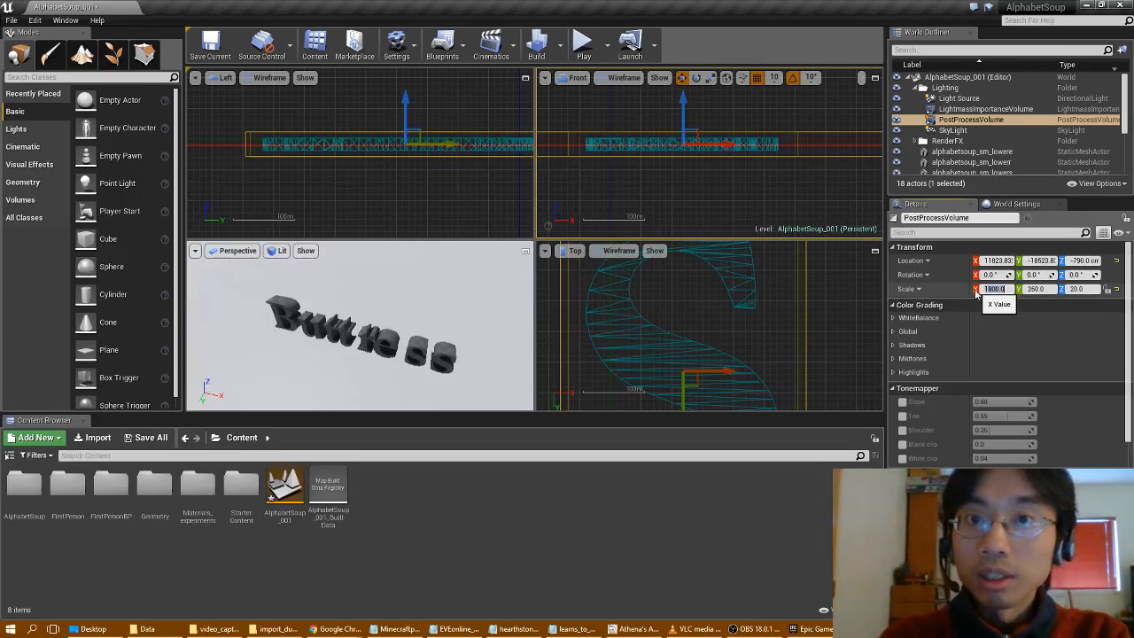
pyautogui.press('BackSpace')
pyautogui.press('Return')
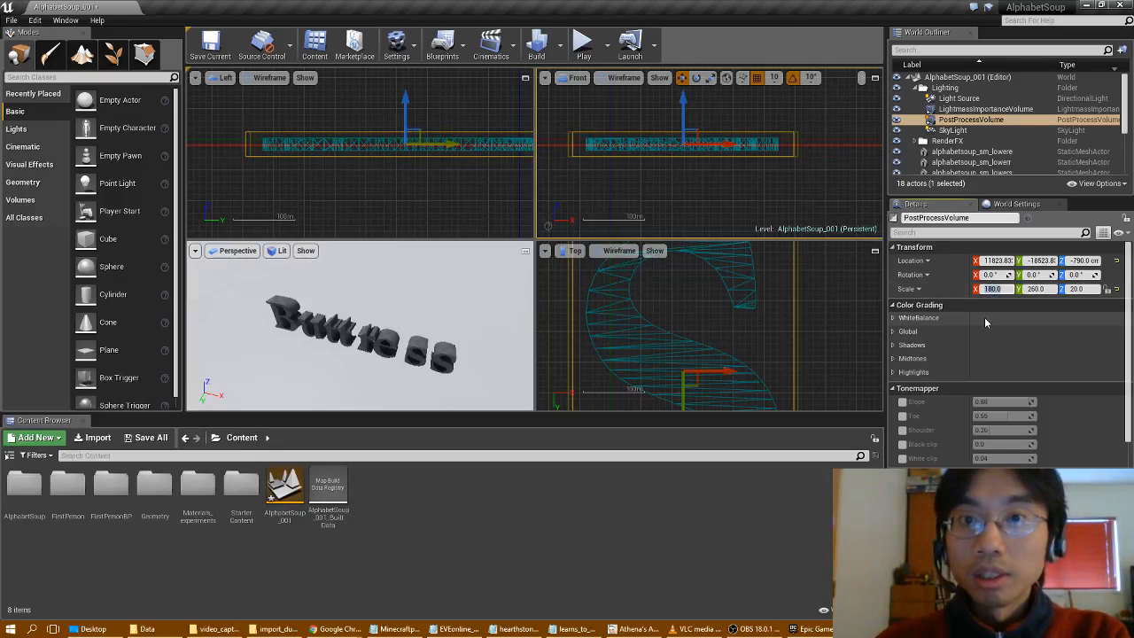
pyautogui.click(1068, 289)
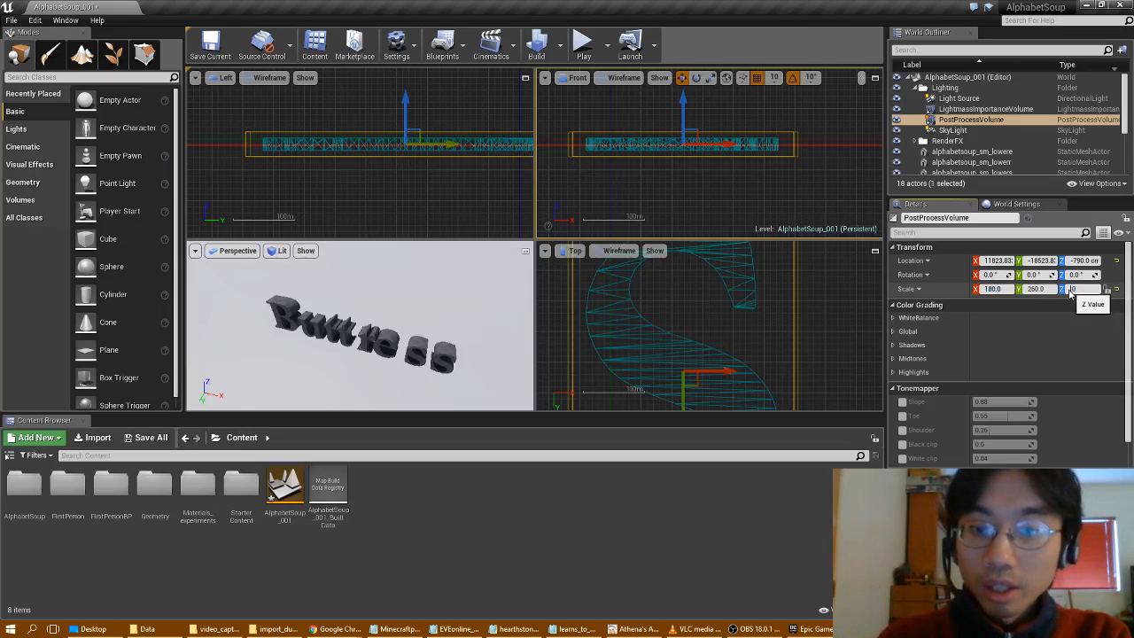
pyautogui.write('18')
pyautogui.press('Return')
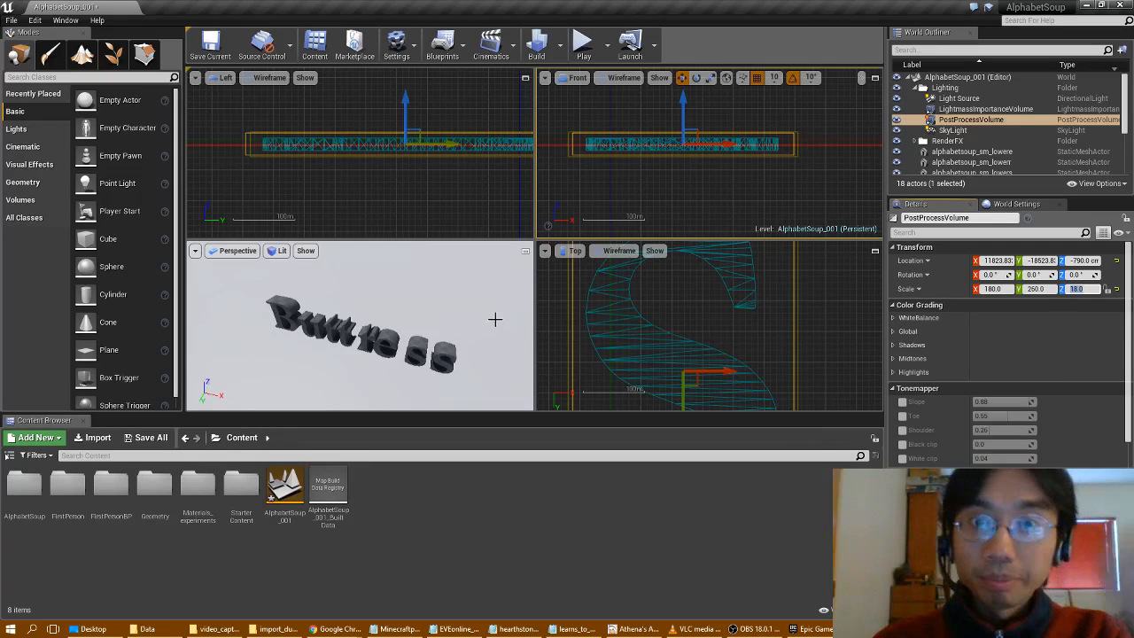
# Select the NetworkPlayerStart in the maximized perspective view, set its Z rotation to -90° and rebuild the level.
pyautogui.click(525, 252)
pyautogui.press('f')
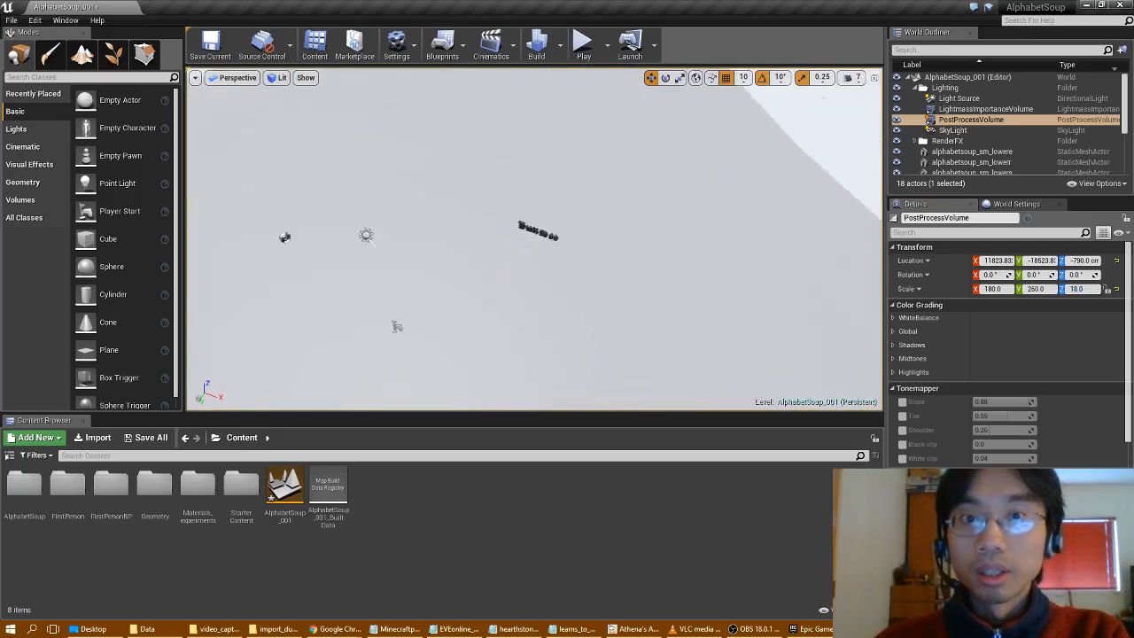
pyautogui.press('w')
pyautogui.moveTo(534, 239); pyautogui.dragTo(676, 197, button='right')
pyautogui.press('a')
pyautogui.press('w')
pyautogui.press('w')
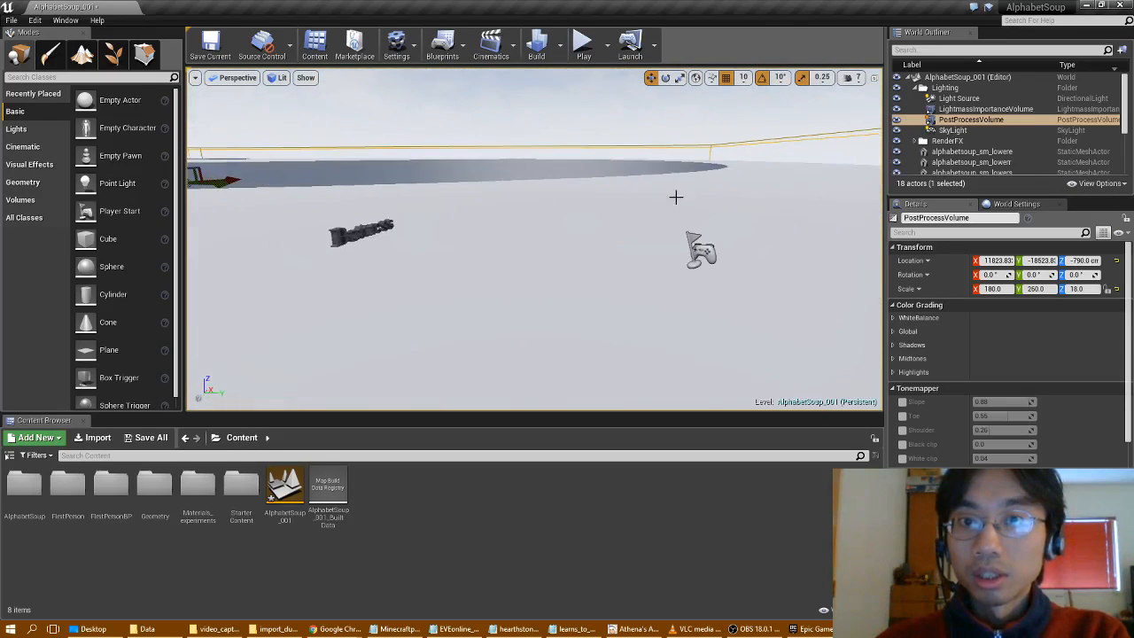
pyautogui.click(699, 243)
pyautogui.press('f')
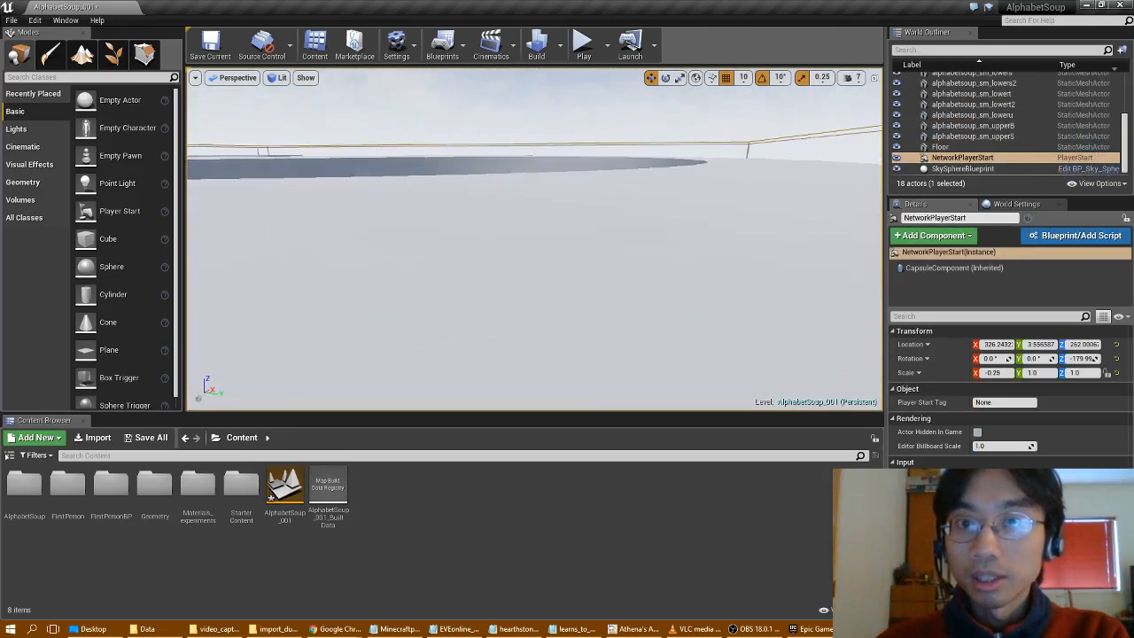
pyautogui.moveTo(699, 244); pyautogui.dragTo(631, 434, button='right')
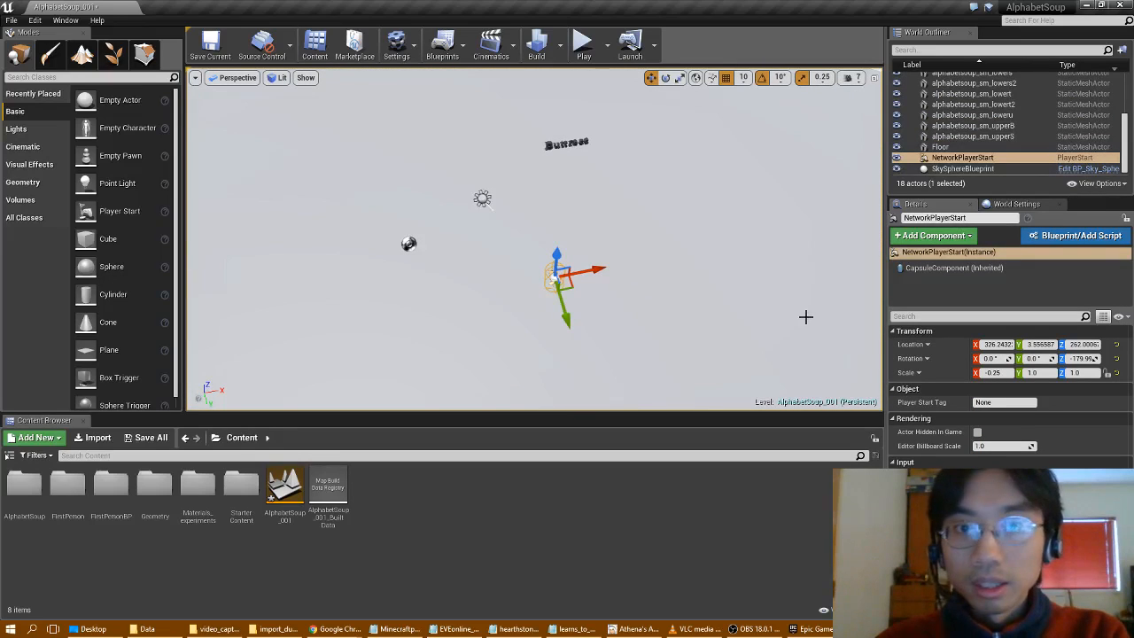
pyautogui.click(1080, 358)
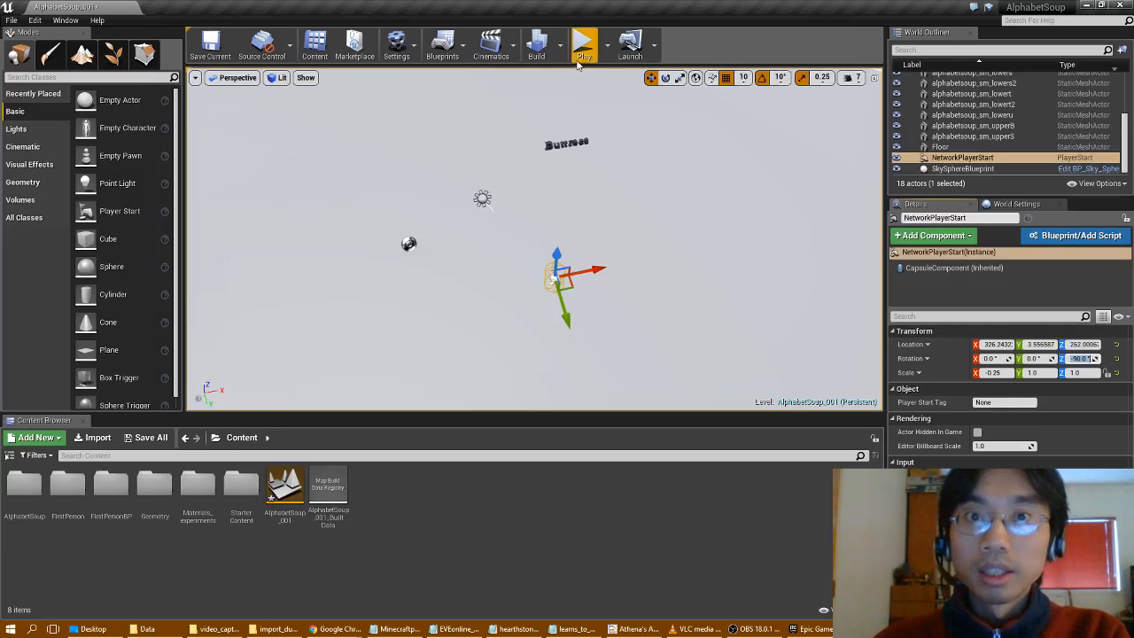
pyautogui.click(536, 46)
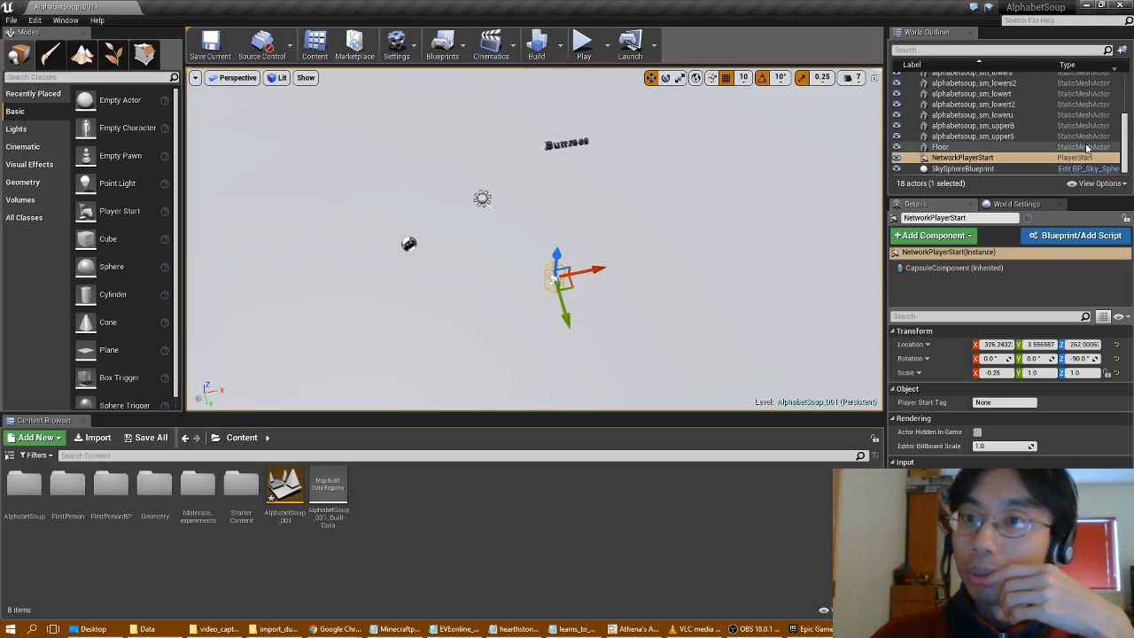
# Look up the level's GameMode Override in the World Settings and locate the FirstPersonGameMode asset among the project's blueprints.
pyautogui.click(413, 49)
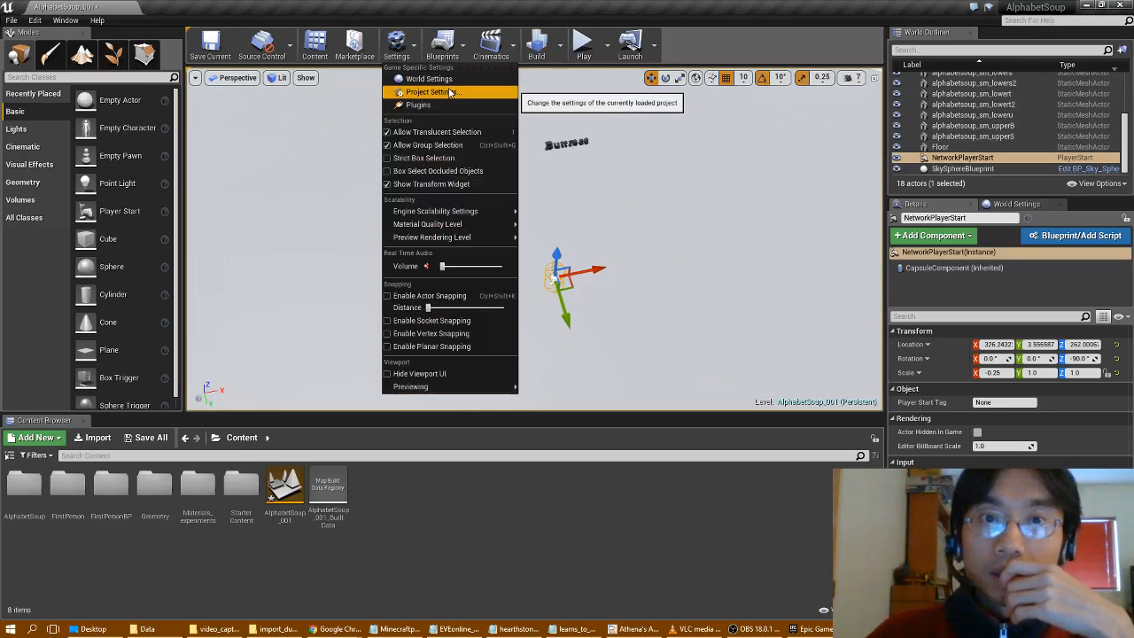
pyautogui.click(413, 45)
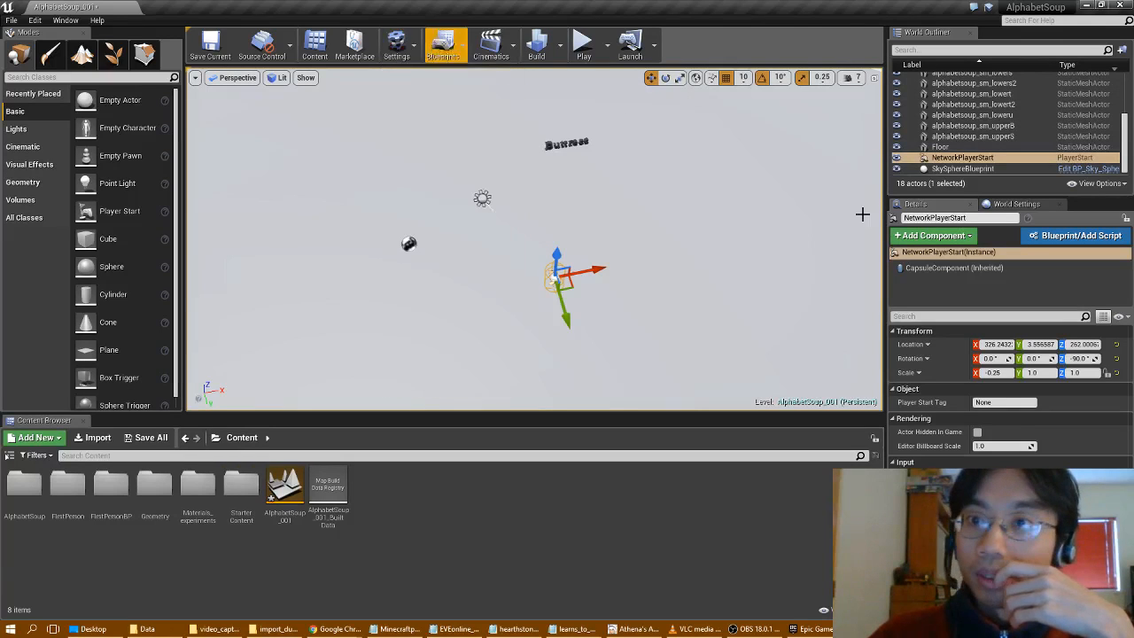
pyautogui.click(1019, 206)
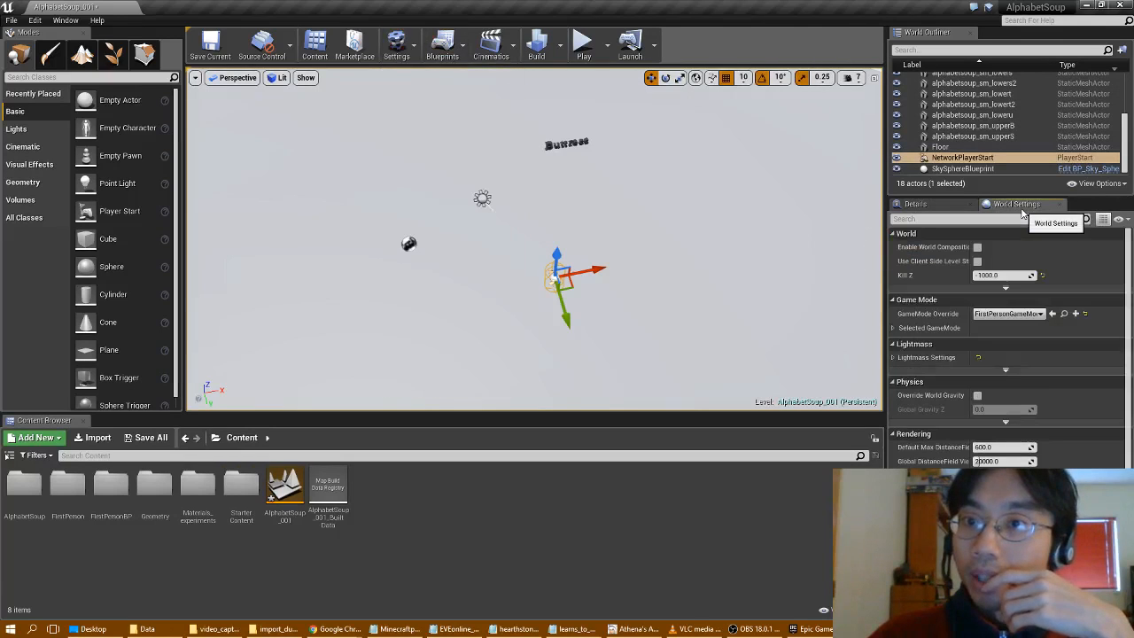
pyautogui.click(1063, 313)
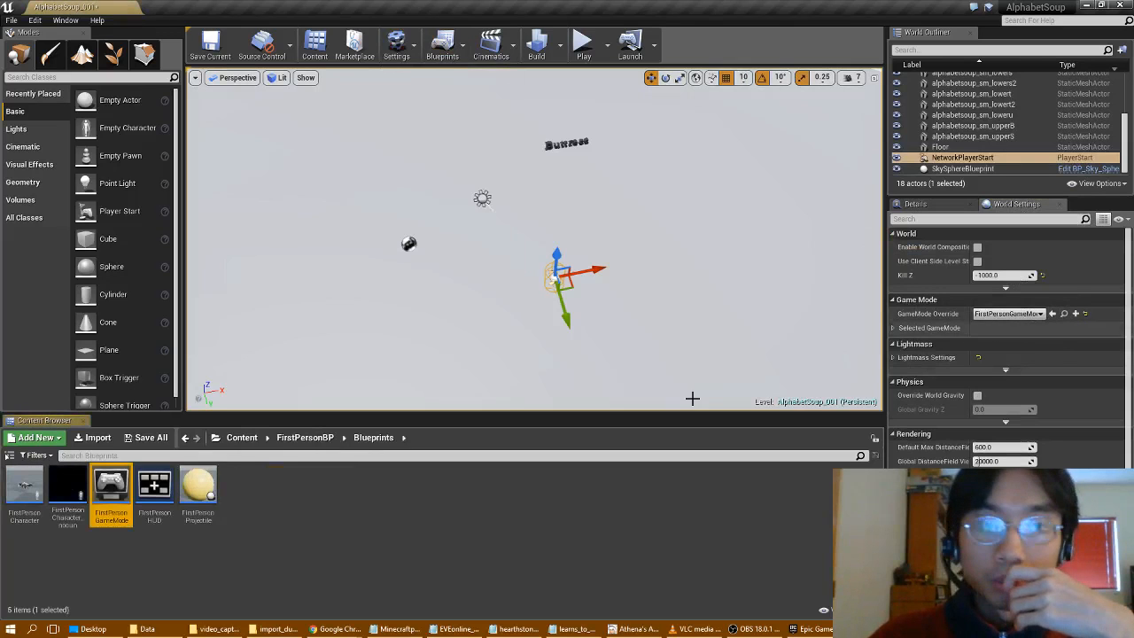
# Inspect the class defaults of the FirstPersonGameMode blueprint and open its GameSession class in Visual Studio.
pyautogui.doubleClick(111, 491)
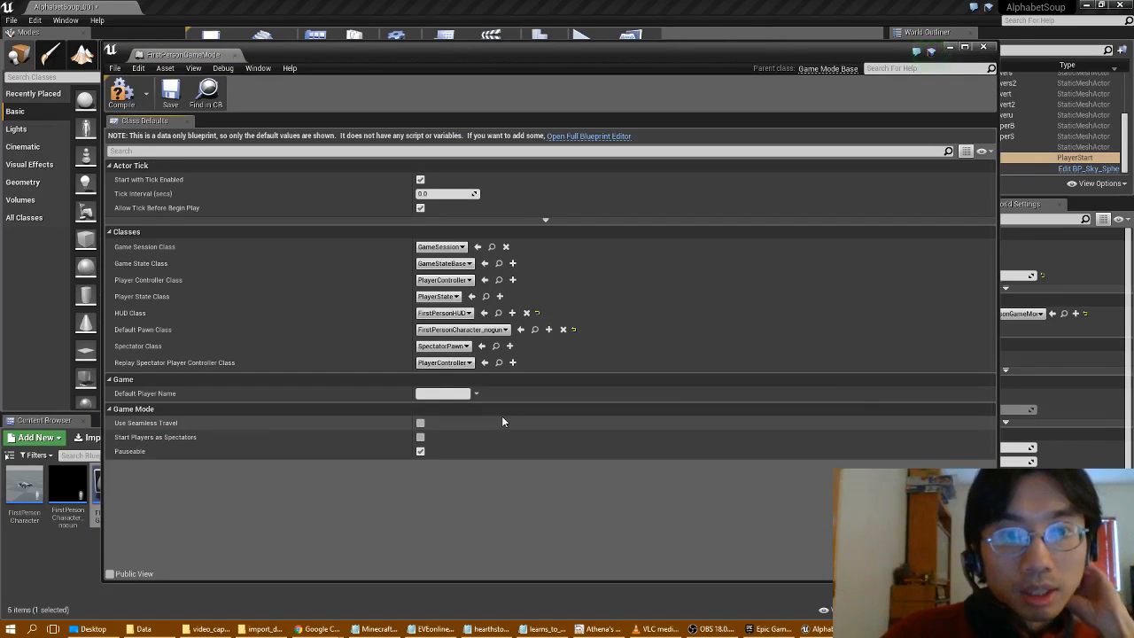
pyautogui.click(492, 247)
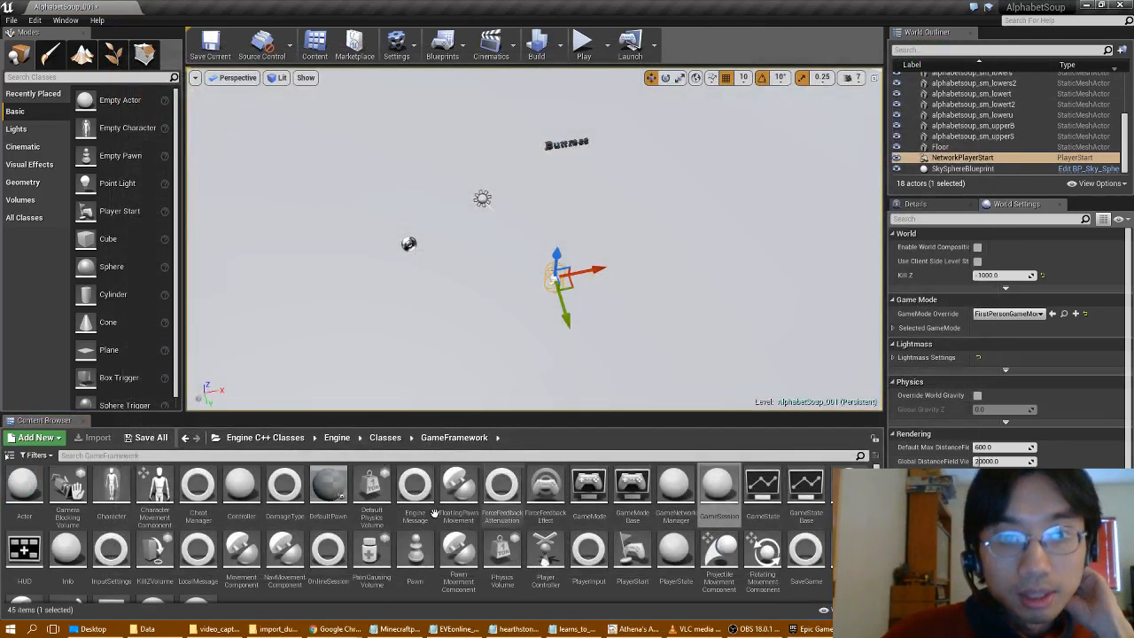
pyautogui.doubleClick(732, 501)
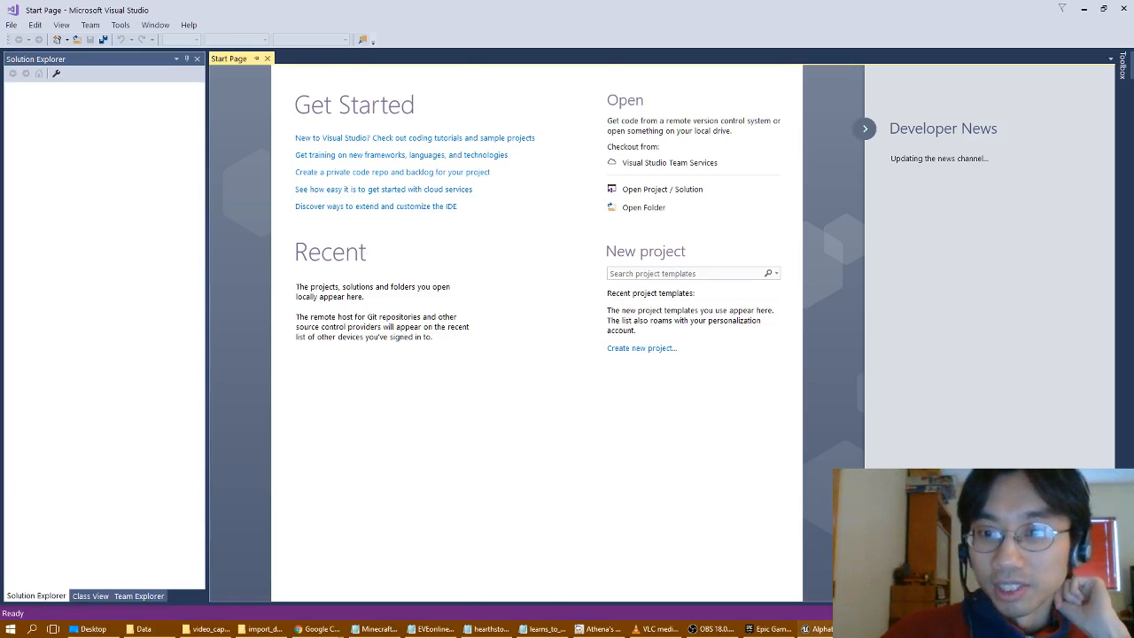
# Switch back to Unreal Editor and show the NetworkPlayerStart's details and the main Content folder again.
pyautogui.click(815, 629)
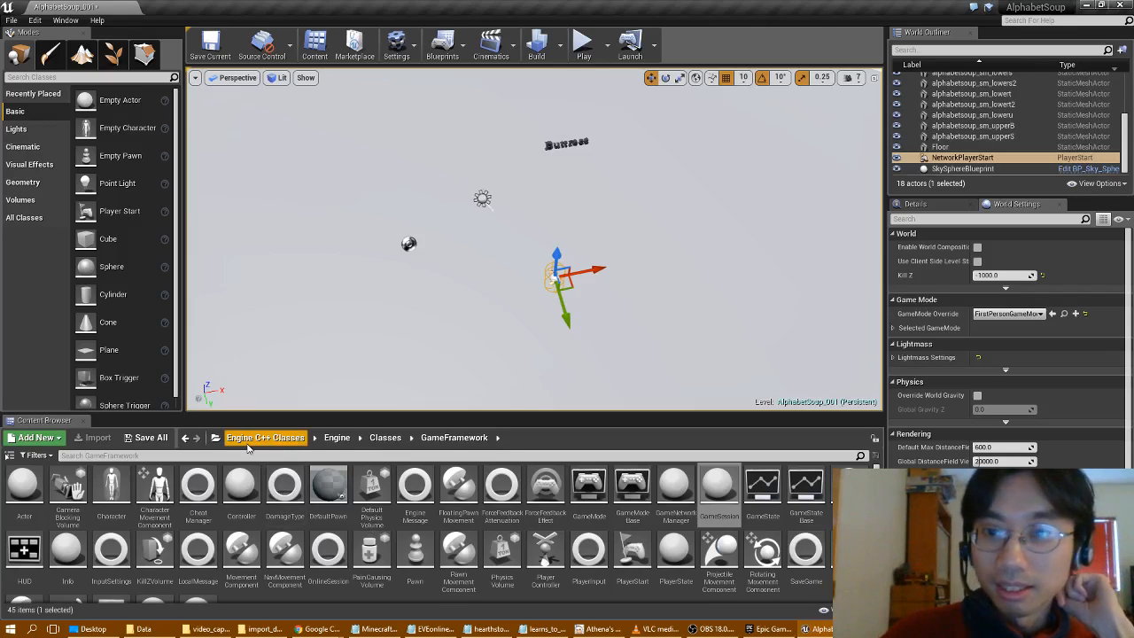
pyautogui.click(185, 438)
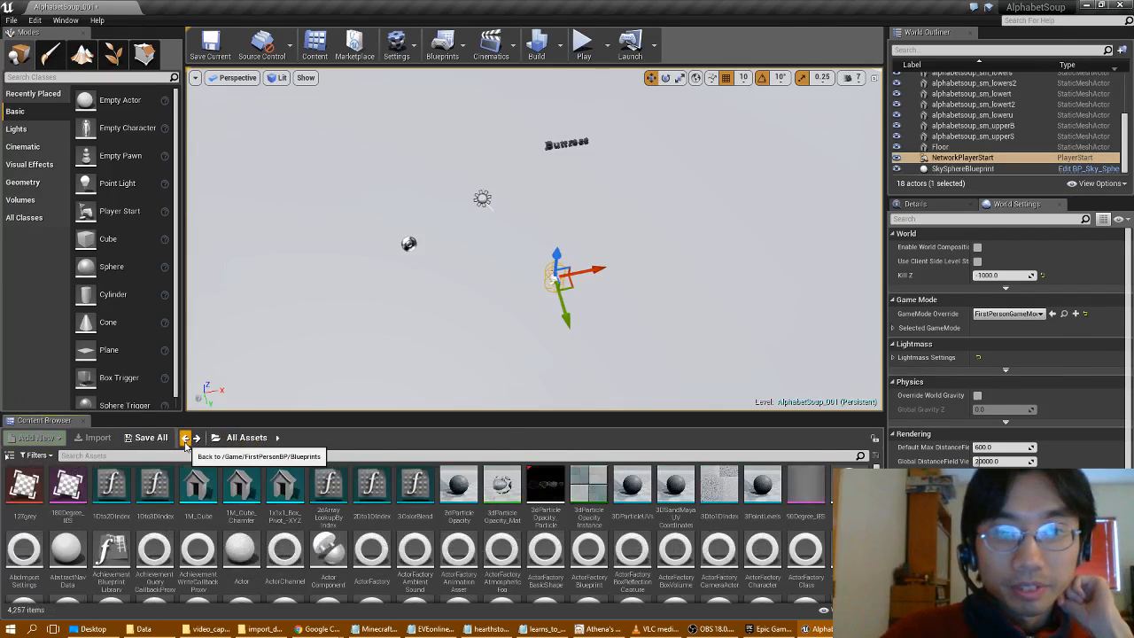
pyautogui.click(186, 438)
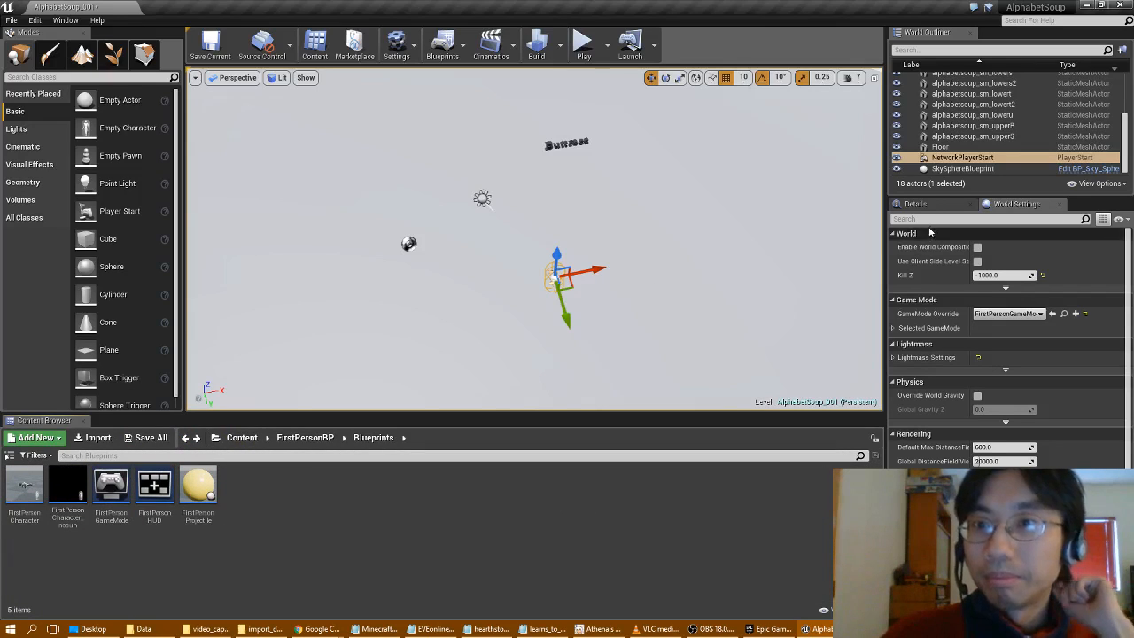
pyautogui.click(914, 204)
pyautogui.click(242, 437)
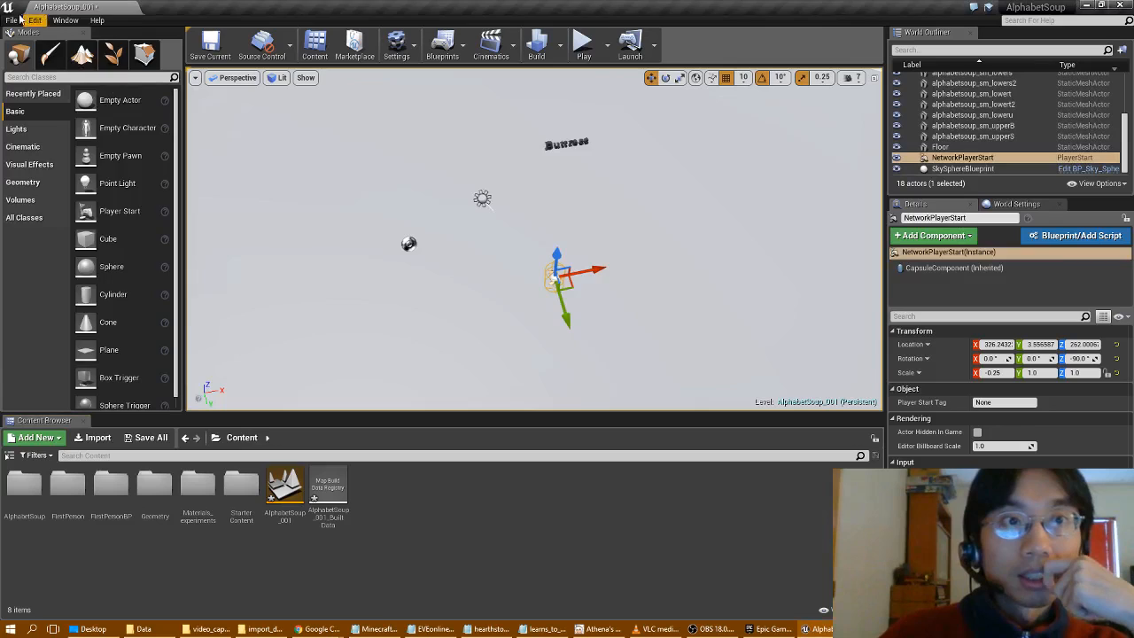
# Save all changes to the AlphabetSoup project and close Visual Studio.
pyautogui.click(12, 20)
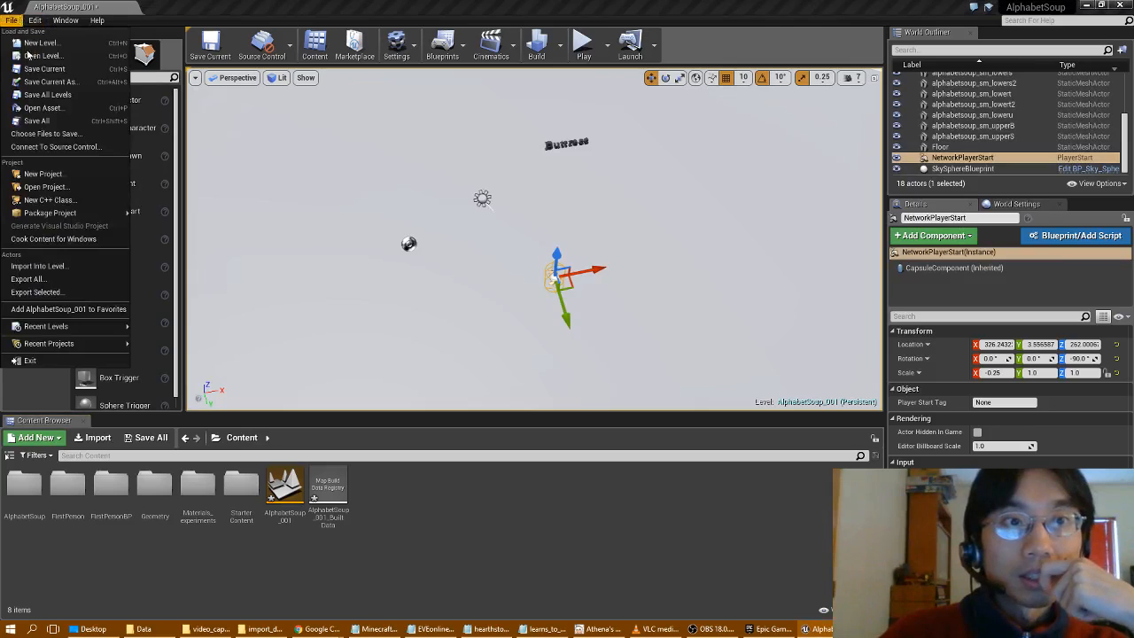
pyautogui.click(35, 120)
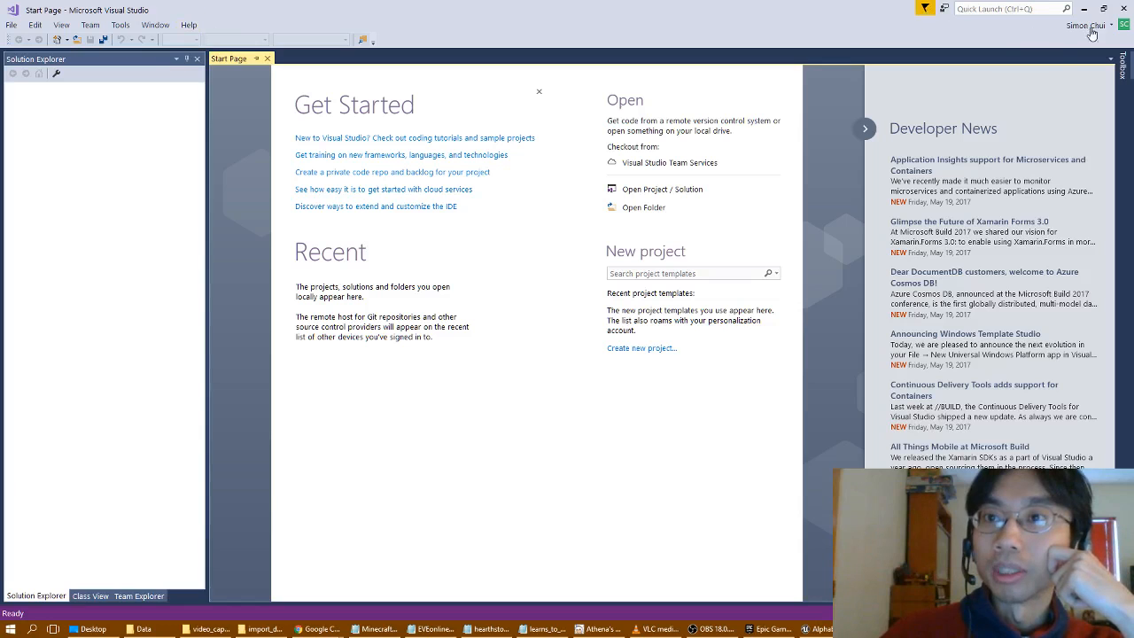
pyautogui.click(1123, 9)
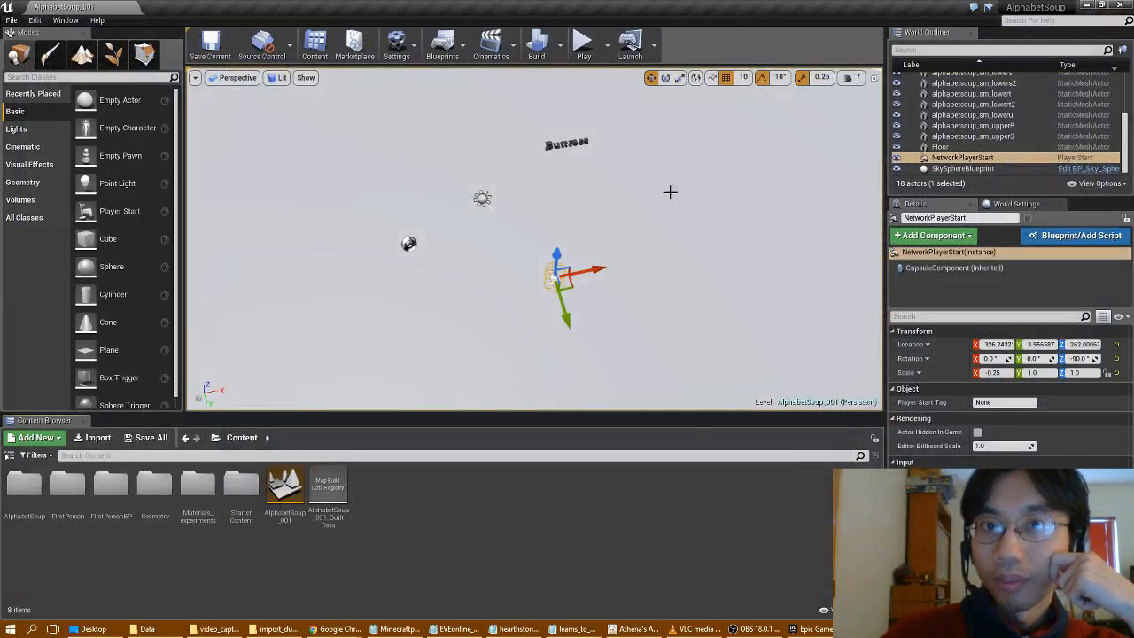
# Play the level in the editor, walk up to the Buttress lettering and stop the session.
pyautogui.click(582, 44)
pyautogui.click(545, 279)
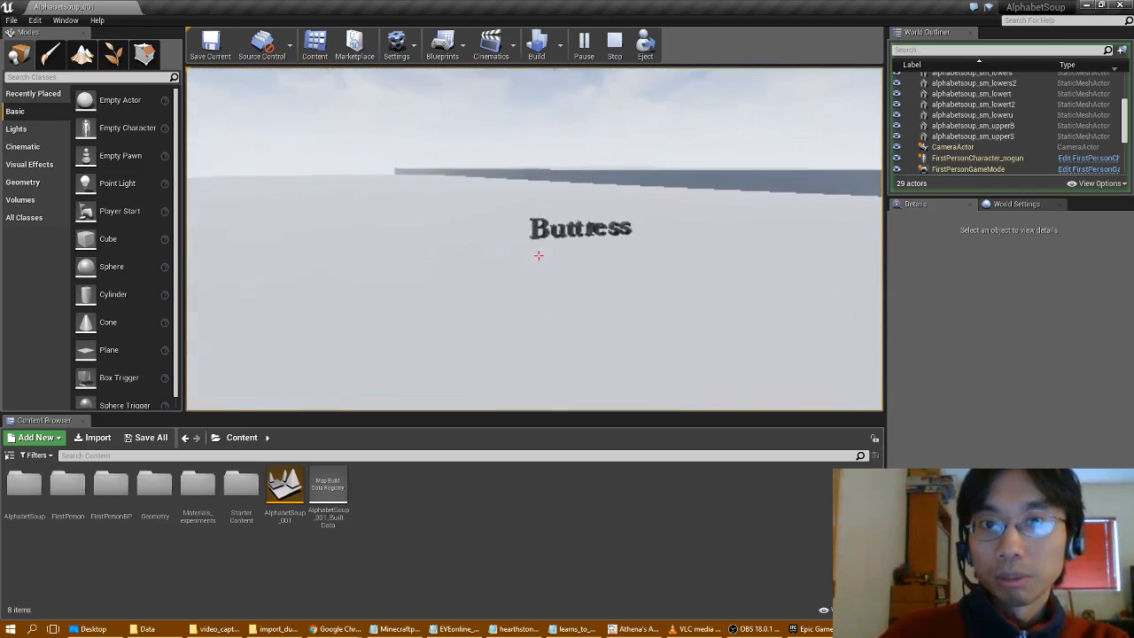
pyautogui.press('w')
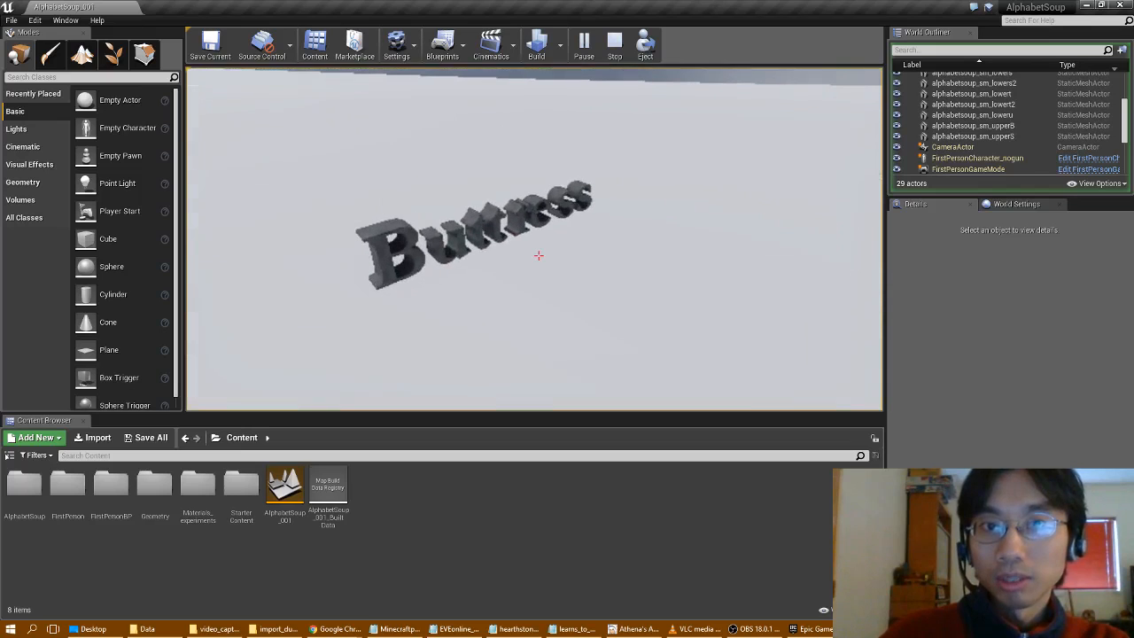
pyautogui.press('Escape')
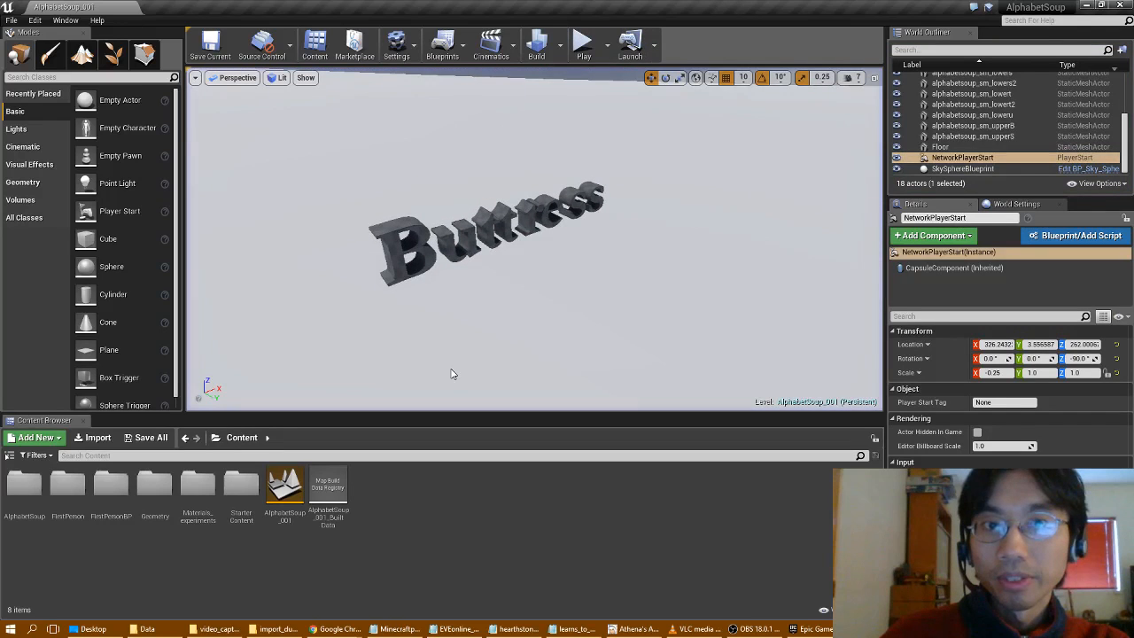
# Launch the level on the local computer, check the scene around its starting point and exit the game.
pyautogui.click(638, 46)
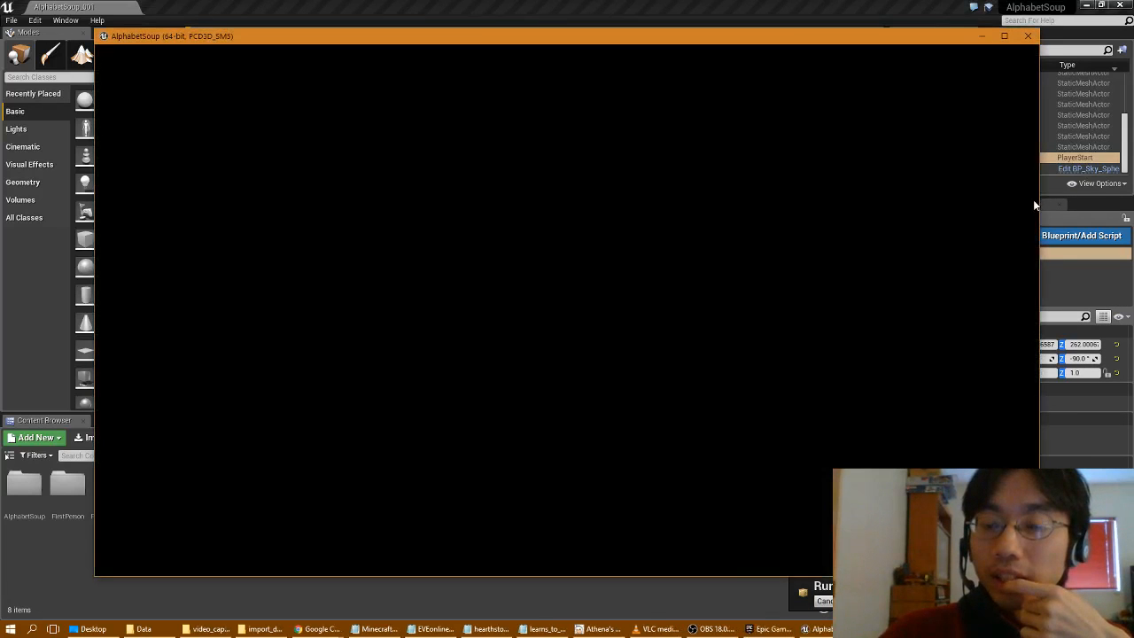
pyautogui.click(618, 359)
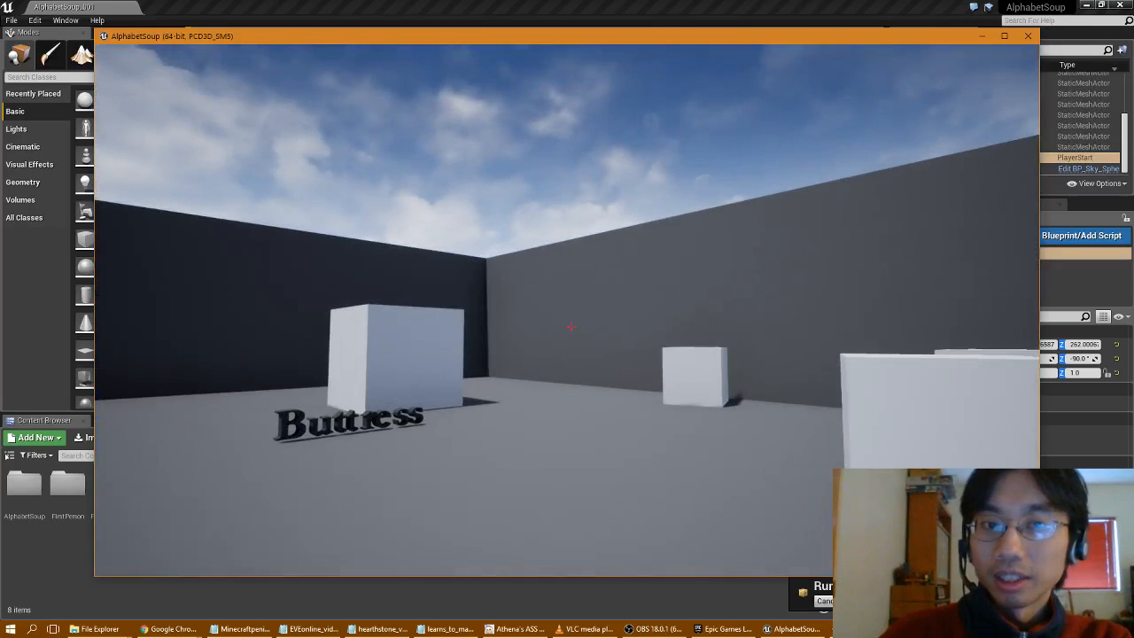
pyautogui.press('Escape')
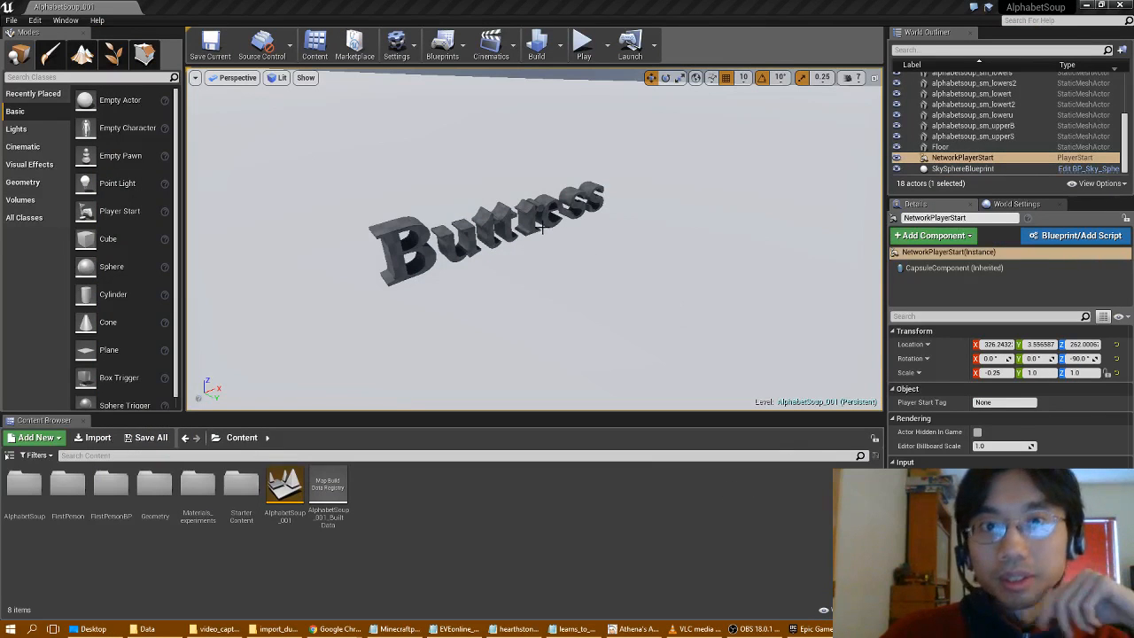
# Inspect the surroundings of the NetworkPlayerStart and run a Map Check on the level.
pyautogui.moveTo(720, 349); pyautogui.dragTo(753, 299, button='right')
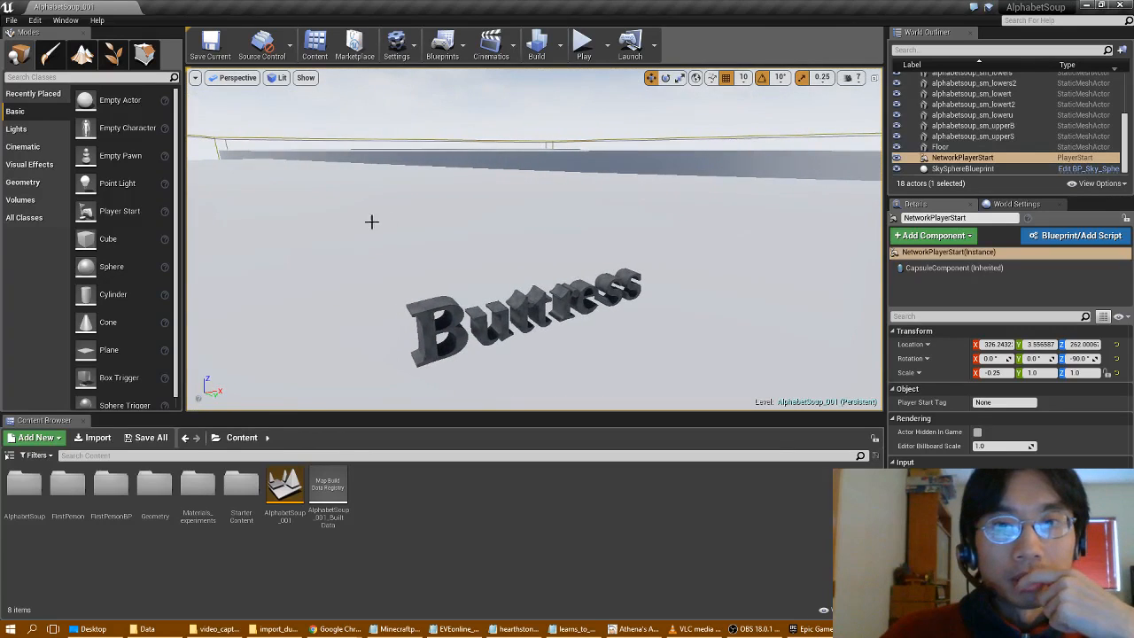
pyautogui.moveTo(369, 222); pyautogui.dragTo(523, 190, button='right')
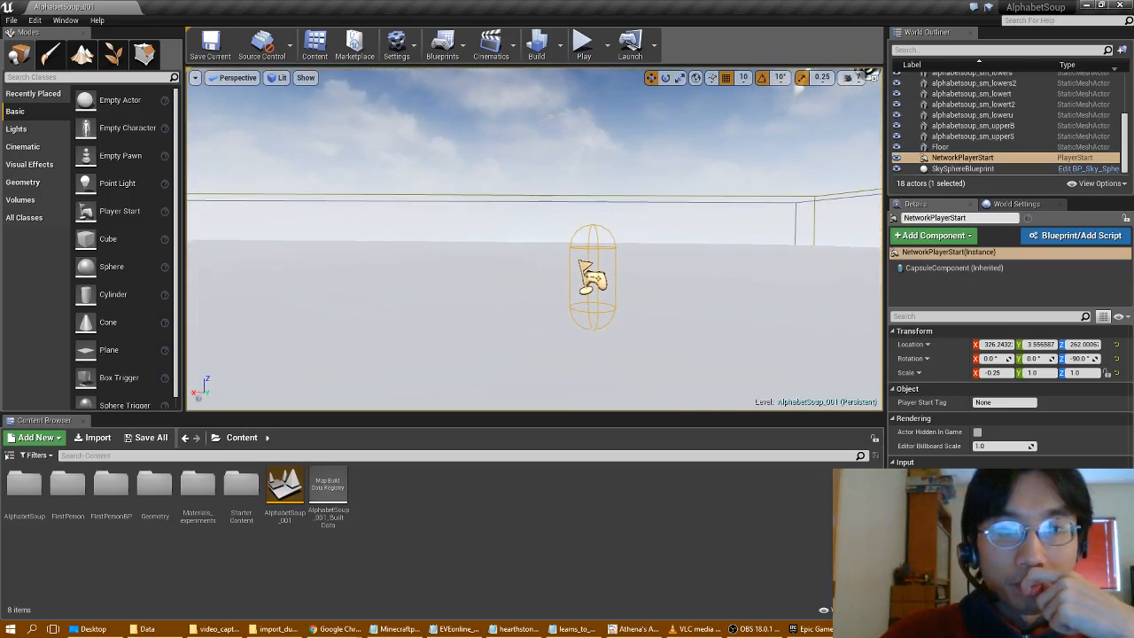
pyautogui.moveTo(522, 191); pyautogui.dragTo(620, 184, button='right')
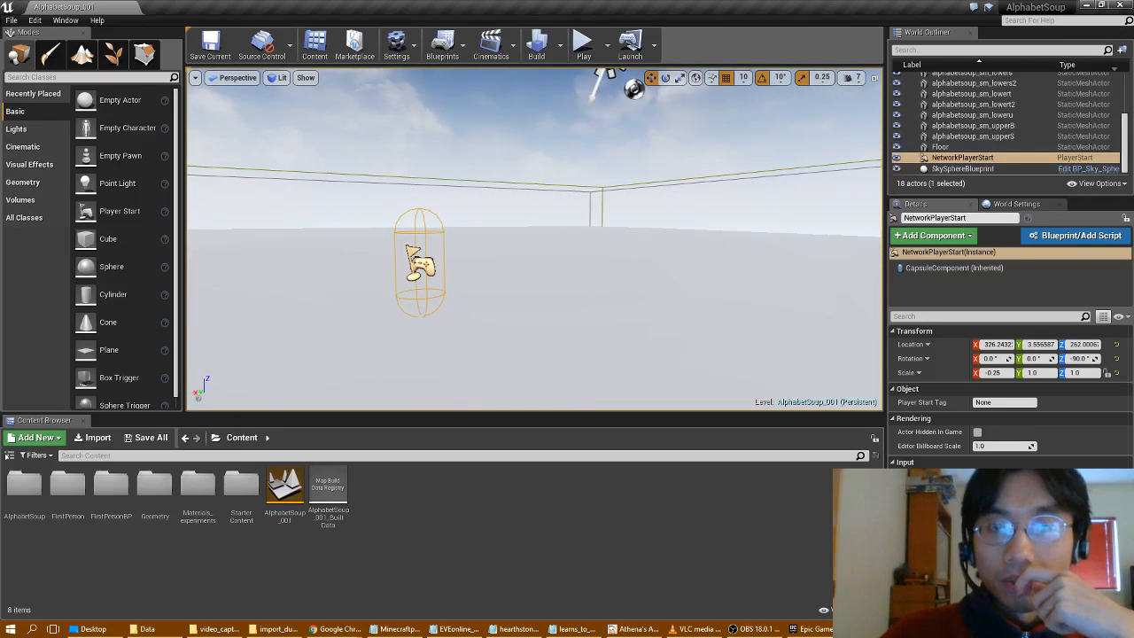
pyautogui.click(560, 48)
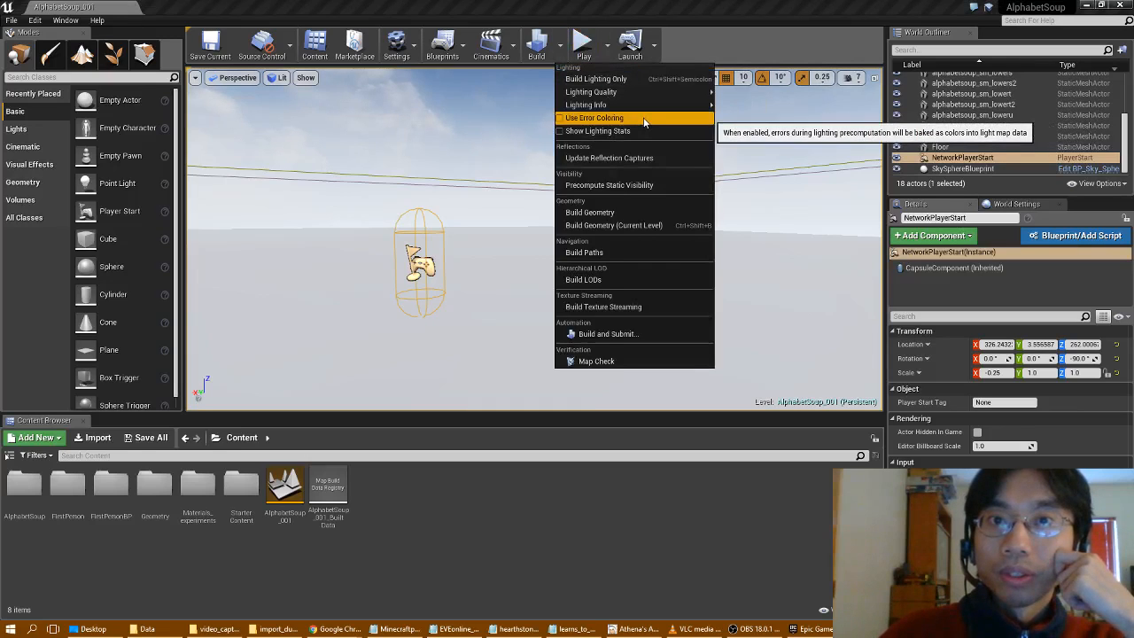
pyautogui.moveTo(644, 108)
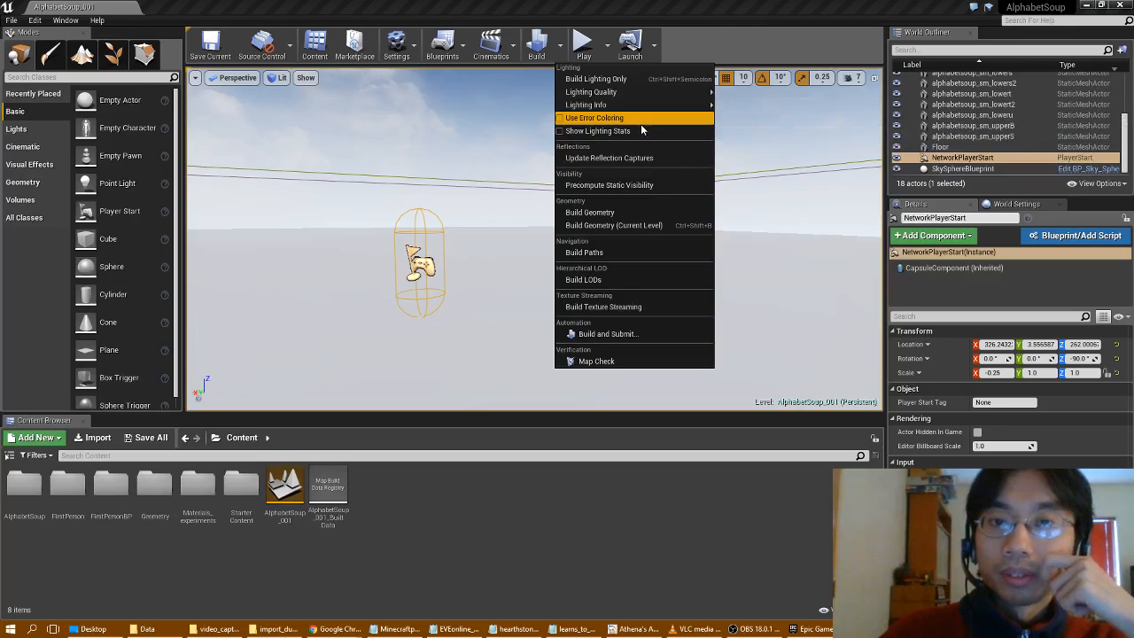
pyautogui.click(604, 361)
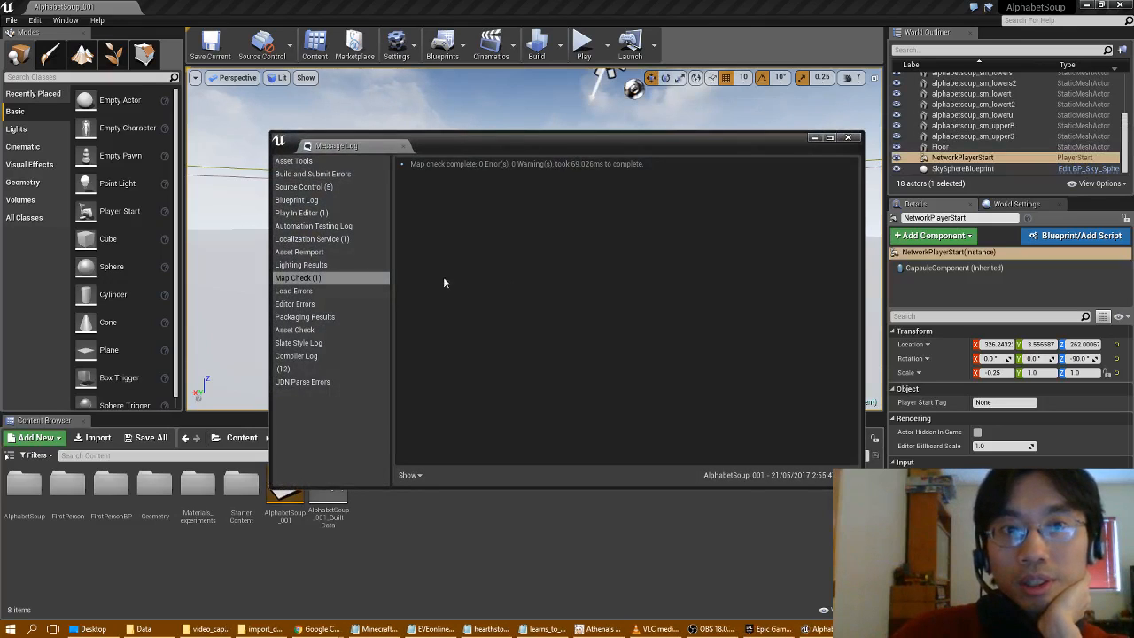
# Review the Message Log's Source Control, Play In Editor, Compiler Log and unnamed categories, including the full package path, and close the log.
pyautogui.click(337, 238)
pyautogui.click(342, 187)
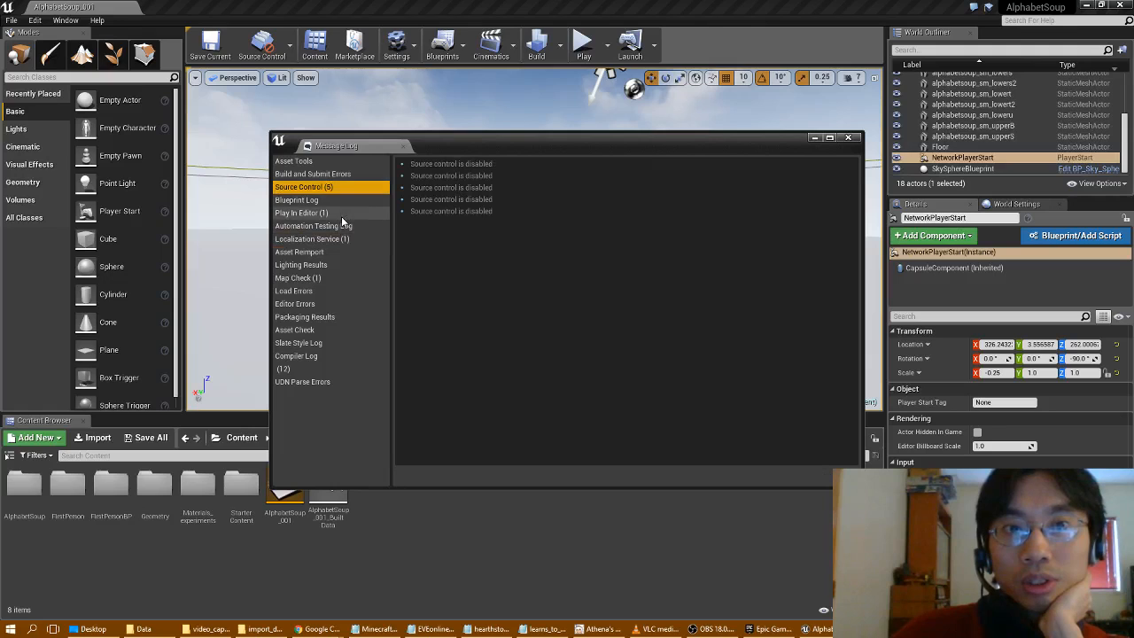
pyautogui.click(341, 216)
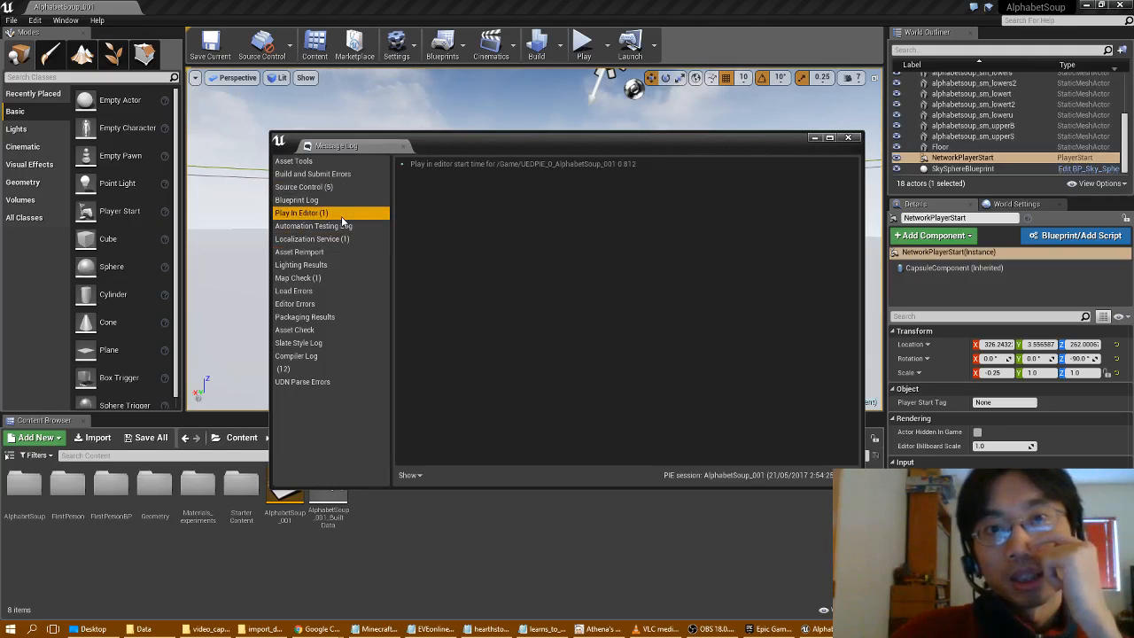
pyautogui.click(340, 355)
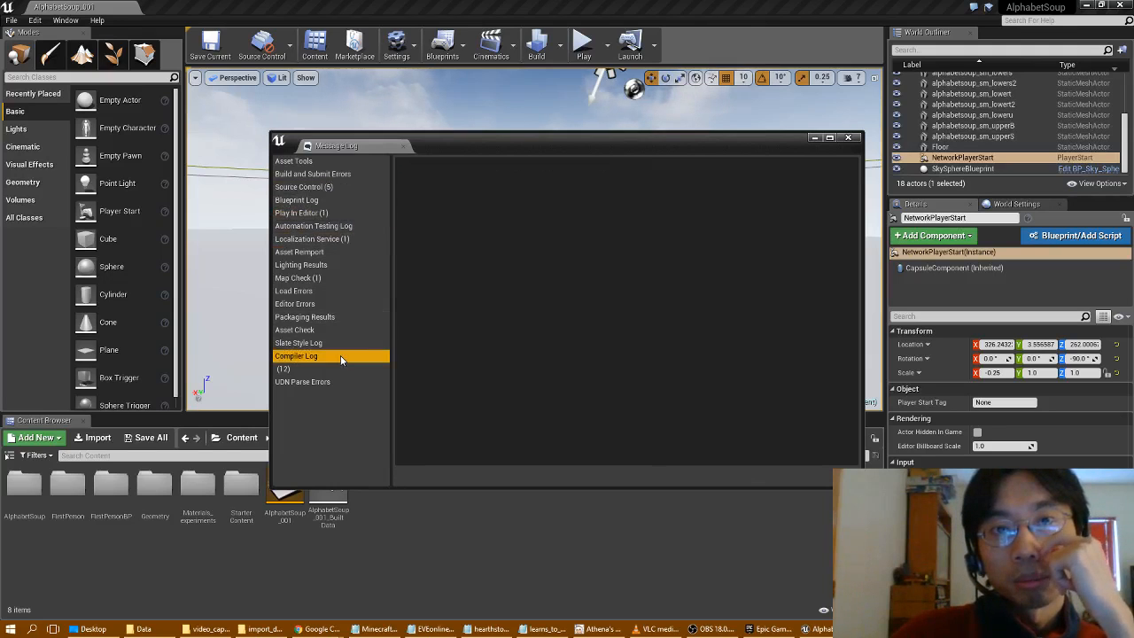
pyautogui.click(333, 371)
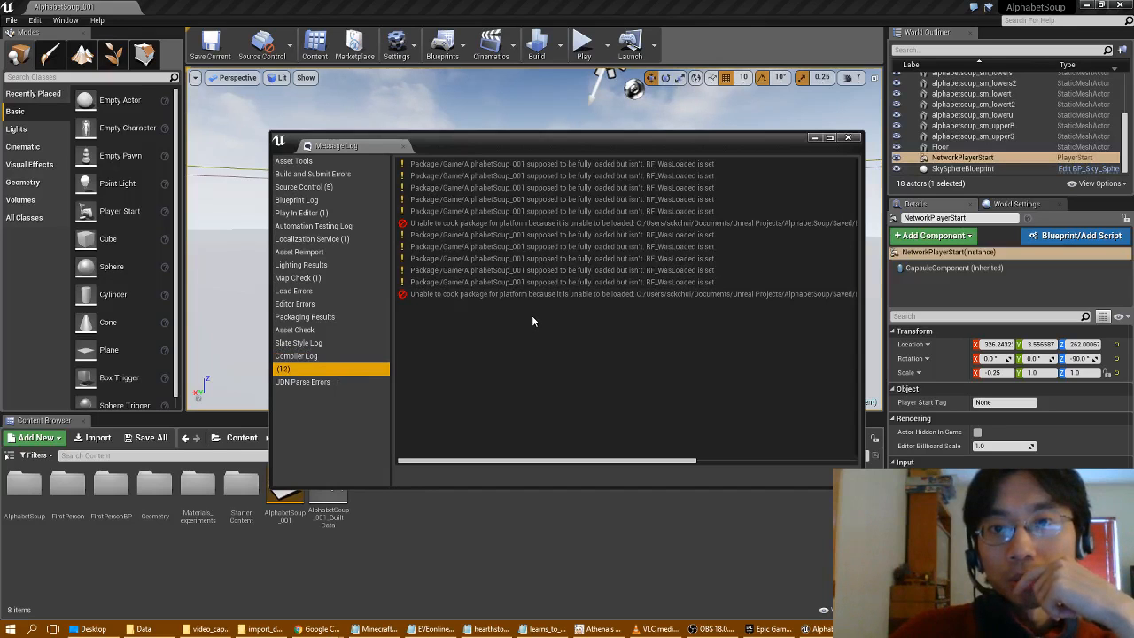
pyautogui.moveTo(615, 460); pyautogui.dragTo(746, 476)
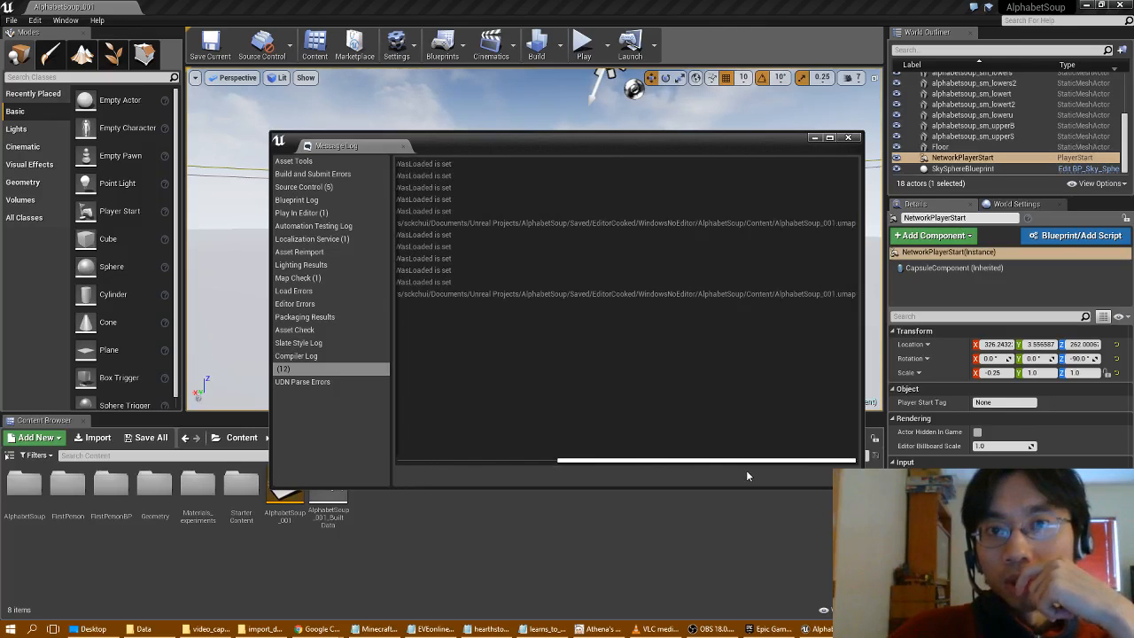
pyautogui.moveTo(746, 469); pyautogui.dragTo(472, 460)
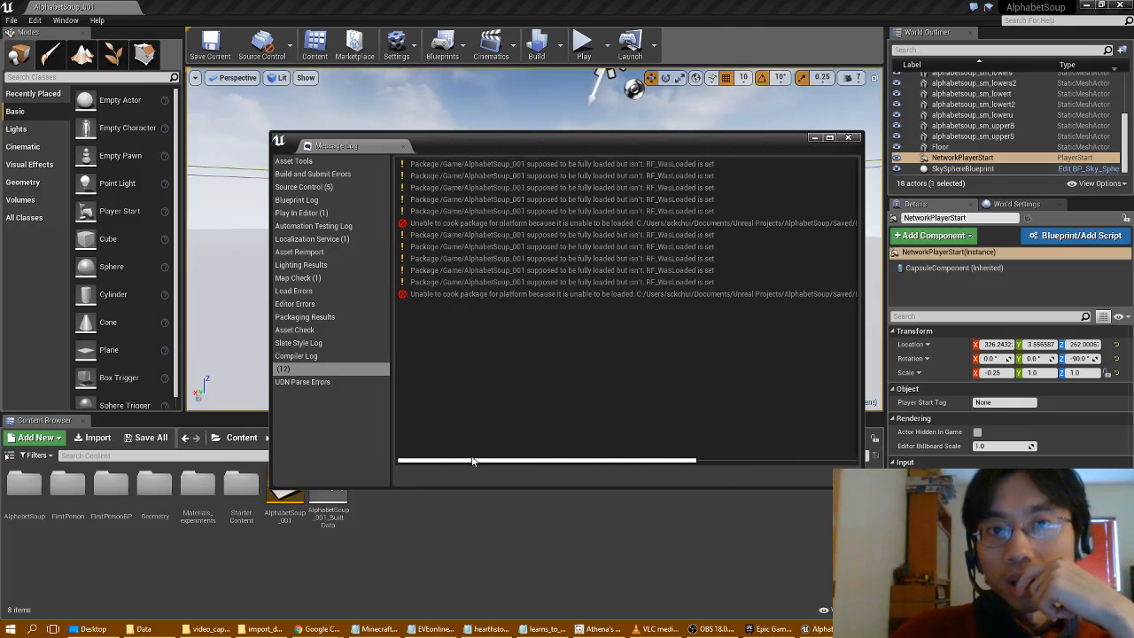
pyautogui.click(848, 138)
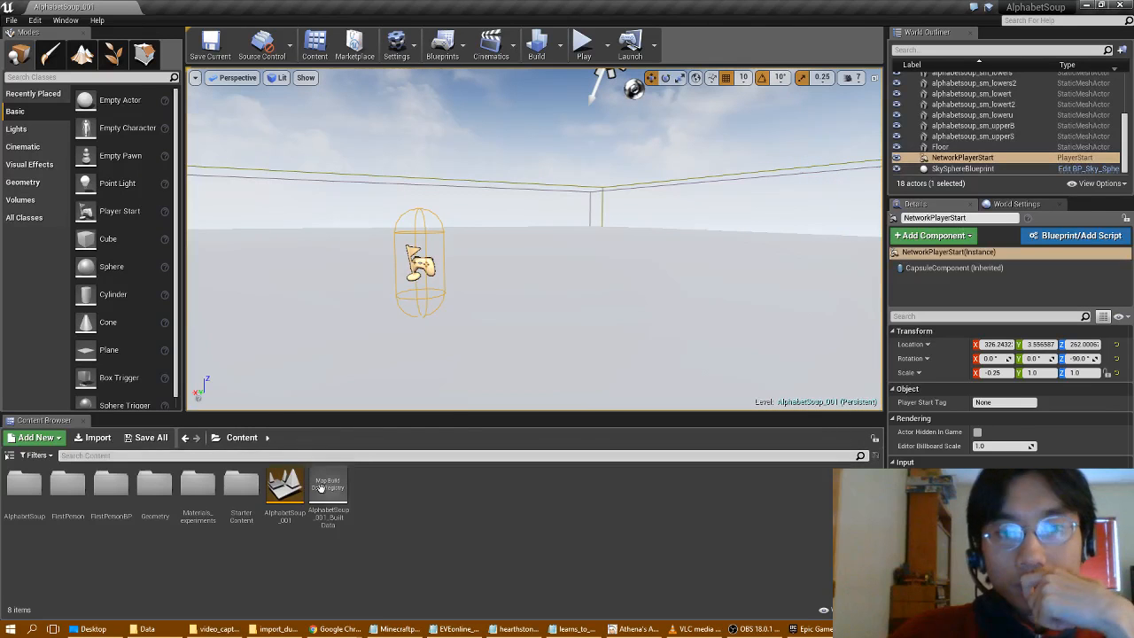
# Reload the AlphabetSoup_001 level from the Content folder and look over its actors.
pyautogui.doubleClick(282, 491)
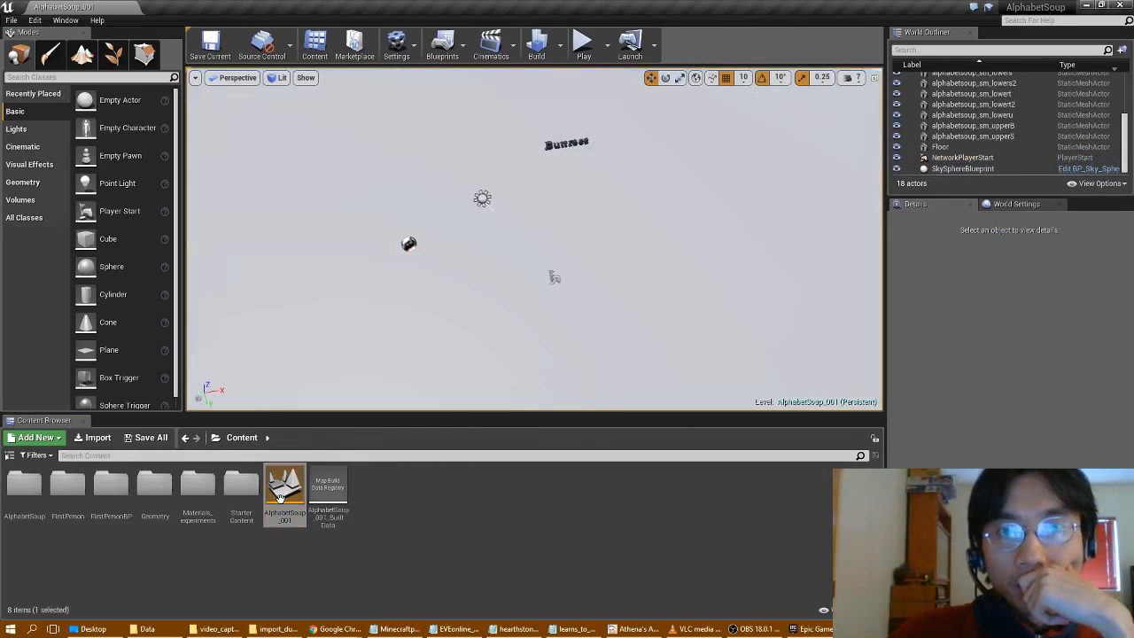
pyautogui.moveTo(442, 286)
pyautogui.mouseDown(button='right')
pyautogui.moveTo(437, 248)
pyautogui.moveTo(436, 297)
pyautogui.moveTo(453, 297)
pyautogui.moveTo(450, 283)
pyautogui.mouseUp(button='right')
pyautogui.press('w')
pyautogui.press('s')
pyautogui.press('w')
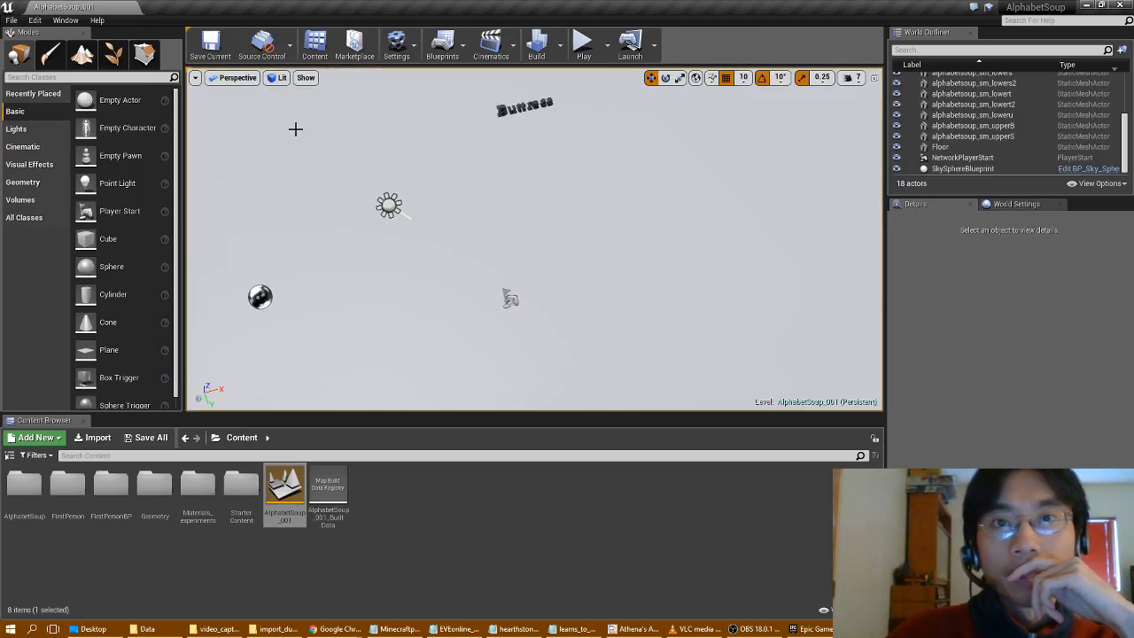
# Build the geometry of the current level only and show the start of the actor list.
pyautogui.click(560, 56)
pyautogui.moveTo(601, 94)
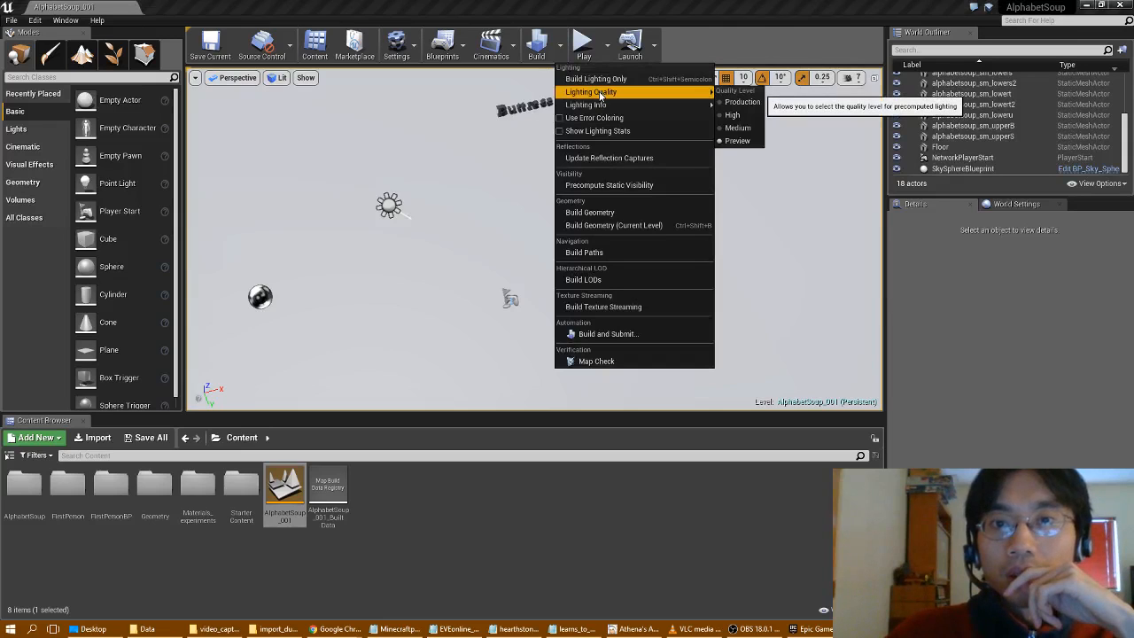
pyautogui.click(629, 223)
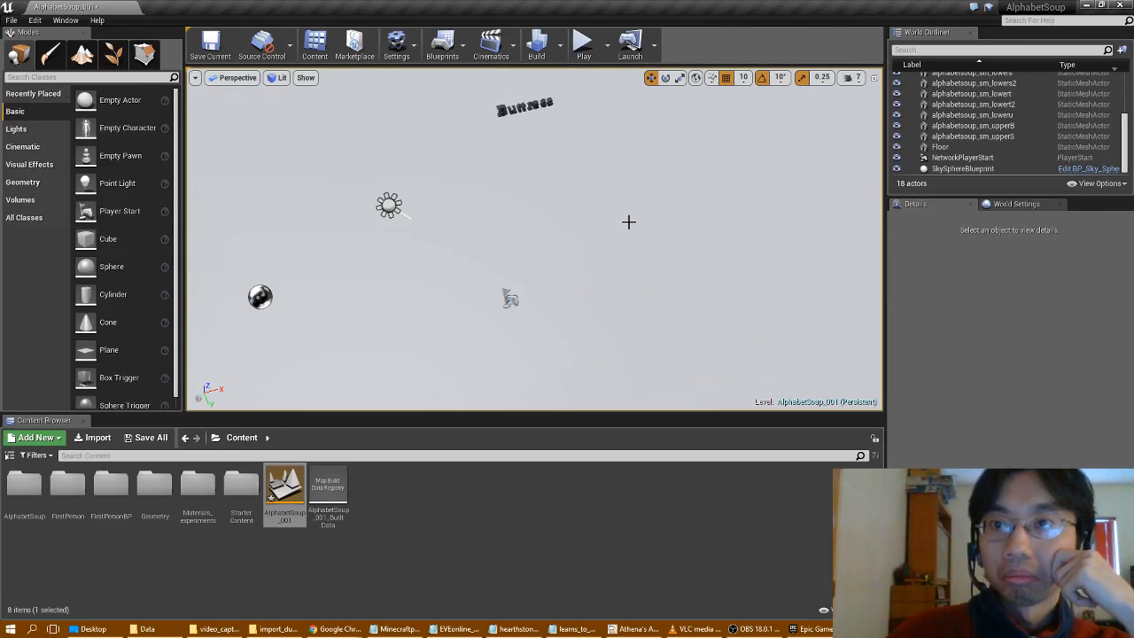
pyautogui.moveTo(1123, 163); pyautogui.dragTo(1122, 120)
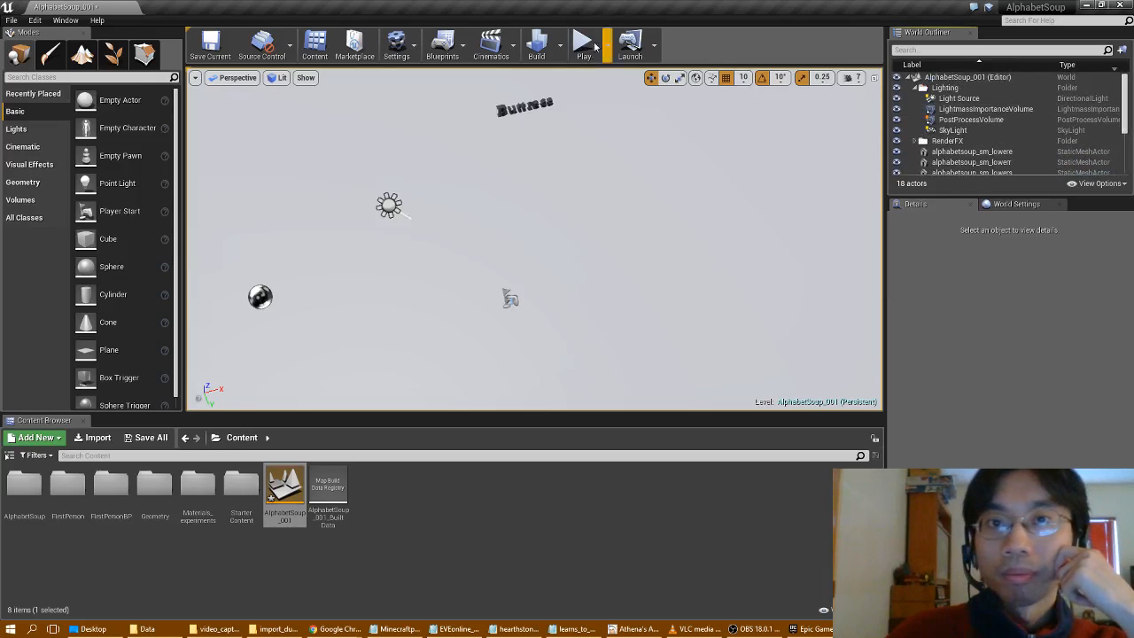
# Build only the level's lighting and look through the AlphabetSoup mesh folder, returning to the main Content folder.
pyautogui.click(560, 45)
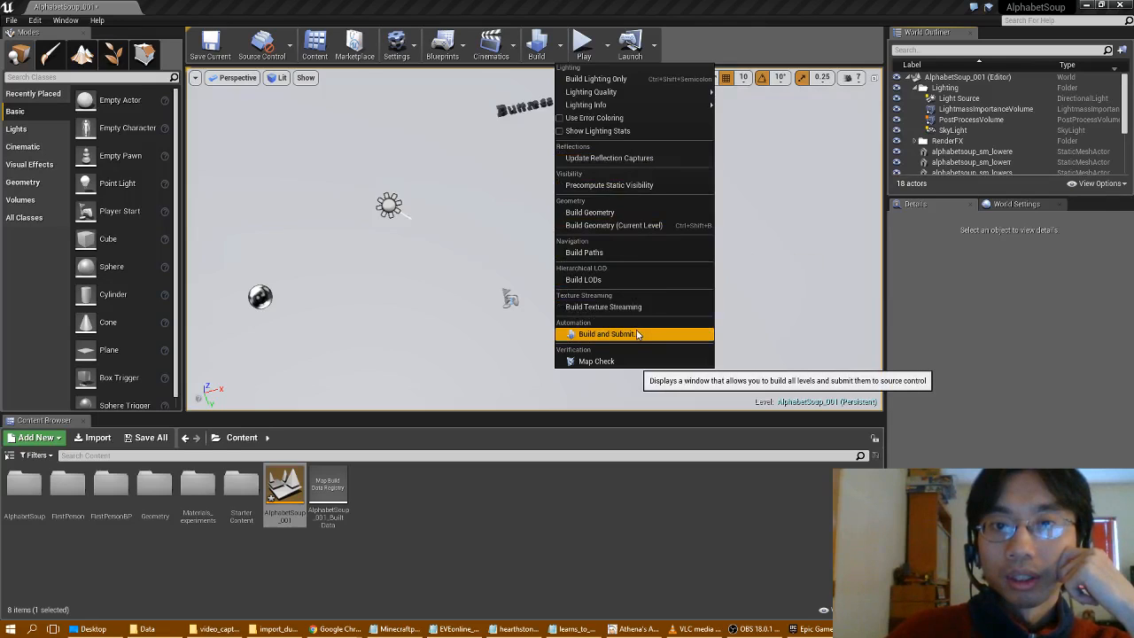
pyautogui.click(619, 80)
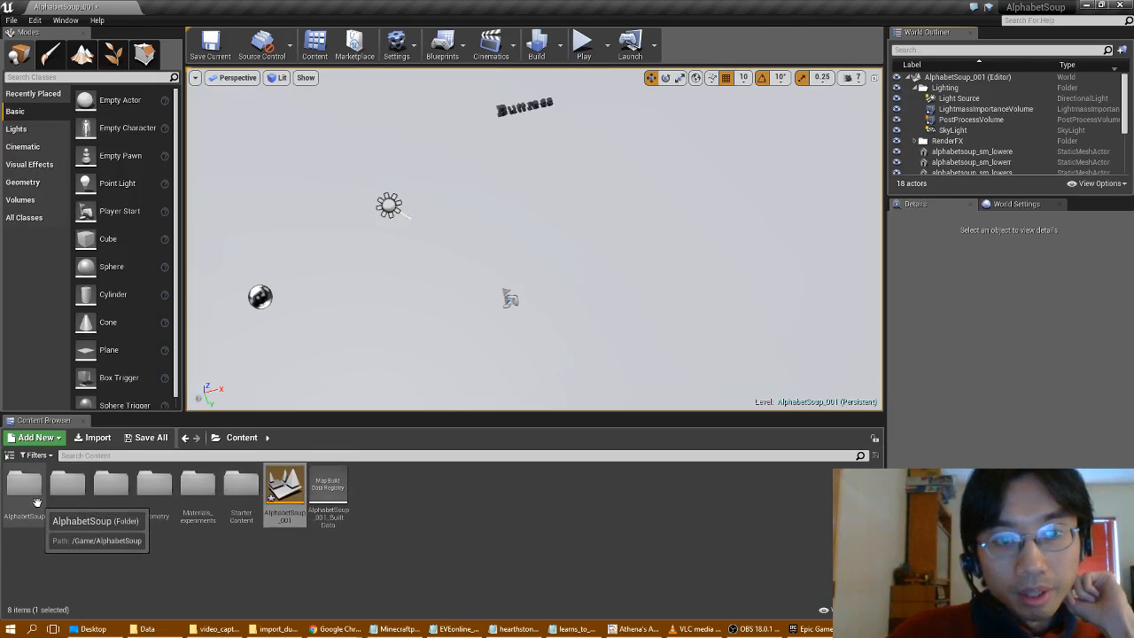
pyautogui.click(37, 503)
pyautogui.doubleClick(37, 502)
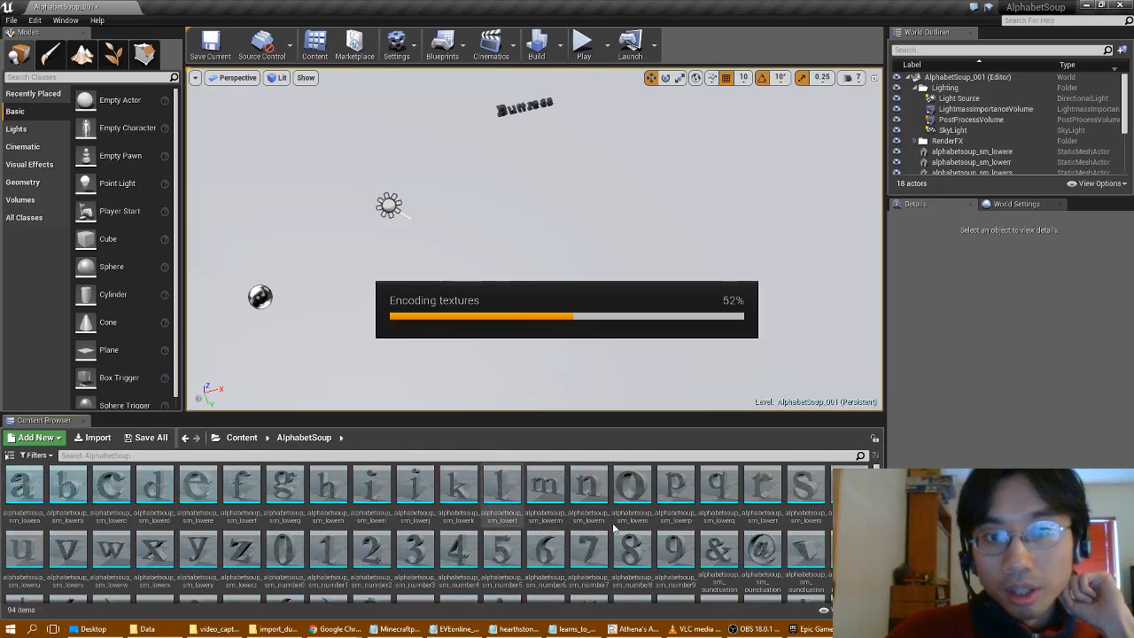
pyautogui.click(241, 437)
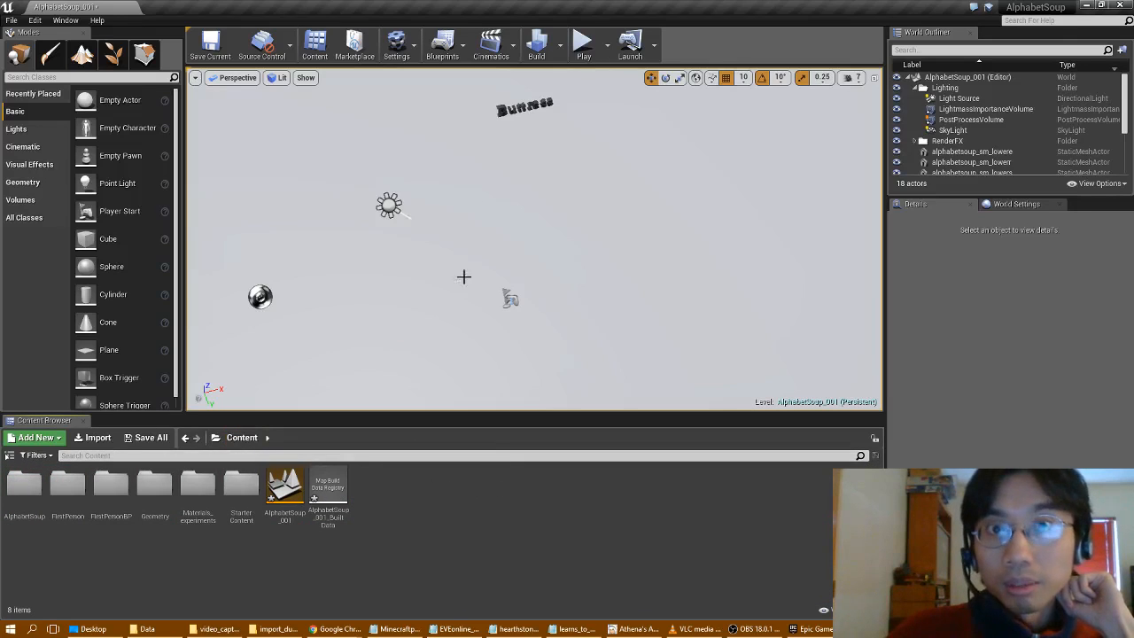
# Build the whole level and set Notepad as the app that always opens .cpp files.
pyautogui.click(538, 49)
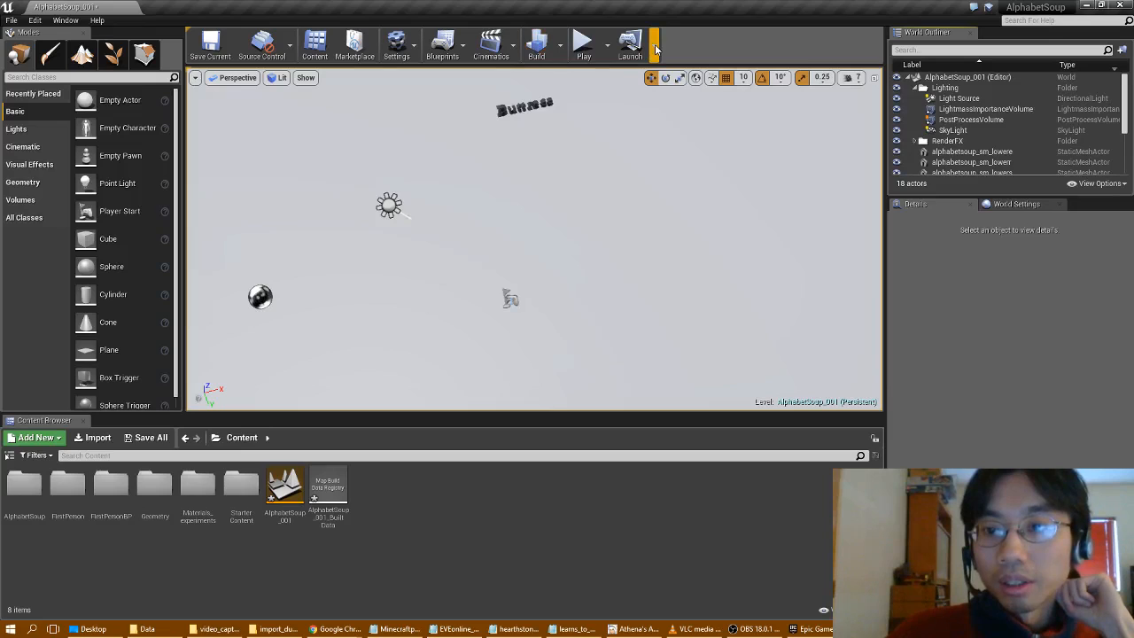
pyautogui.click(656, 49)
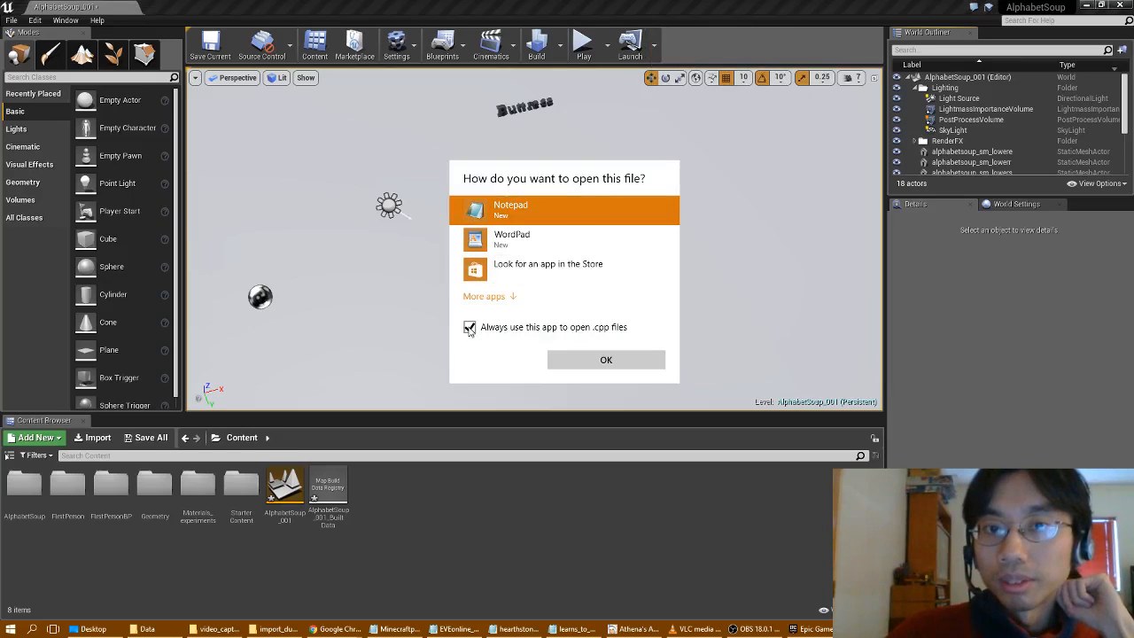
pyautogui.click(470, 329)
pyautogui.click(606, 360)
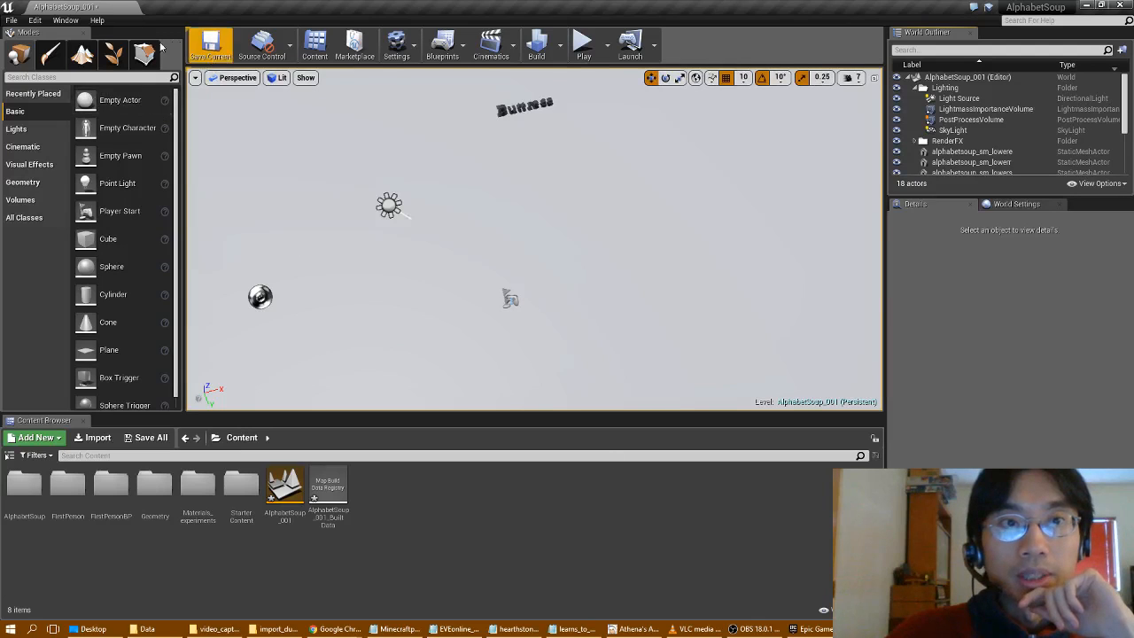
# Save the rebuilt AlphabetSoup_001 level and launch it on the local computer, walking up to the Buttress lettering.
pyautogui.click(13, 20)
pyautogui.click(53, 121)
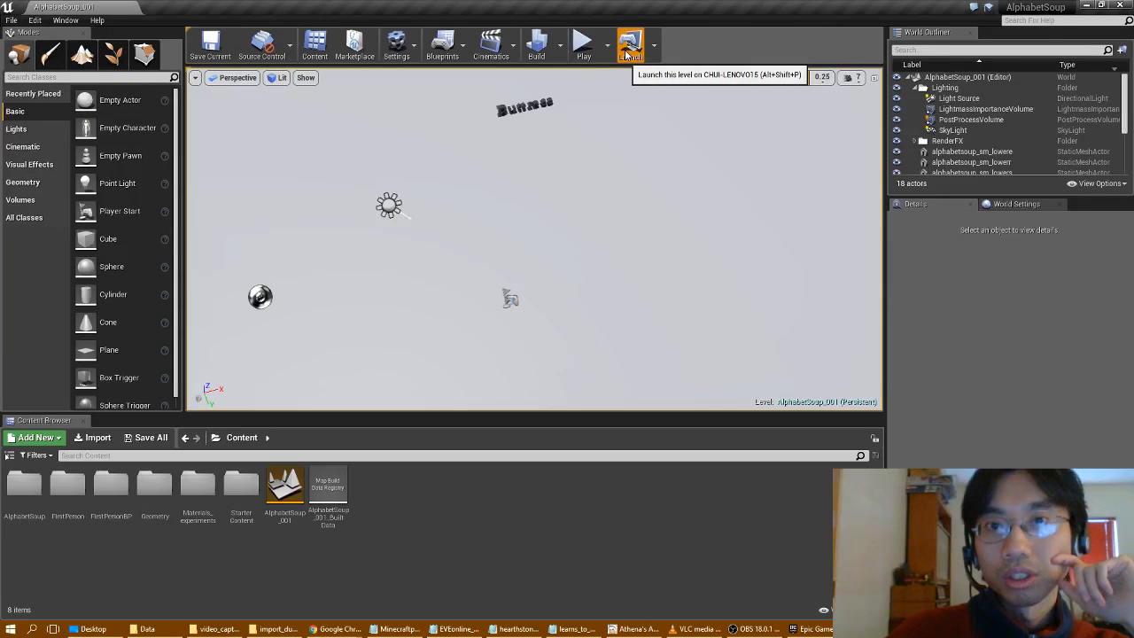
pyautogui.click(628, 51)
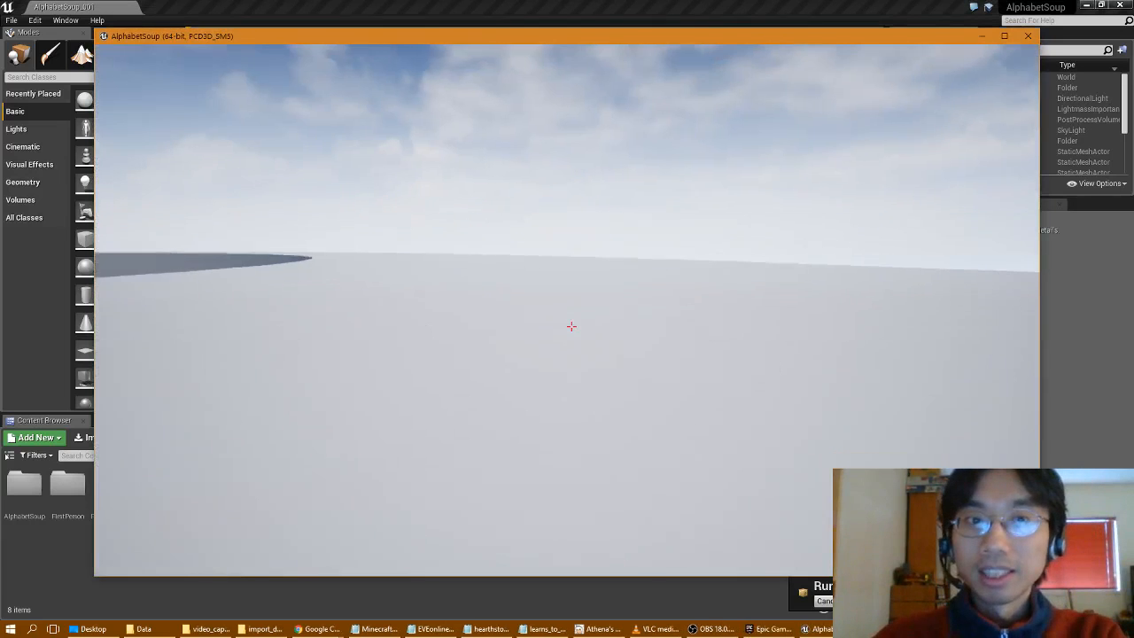
pyautogui.press('w')
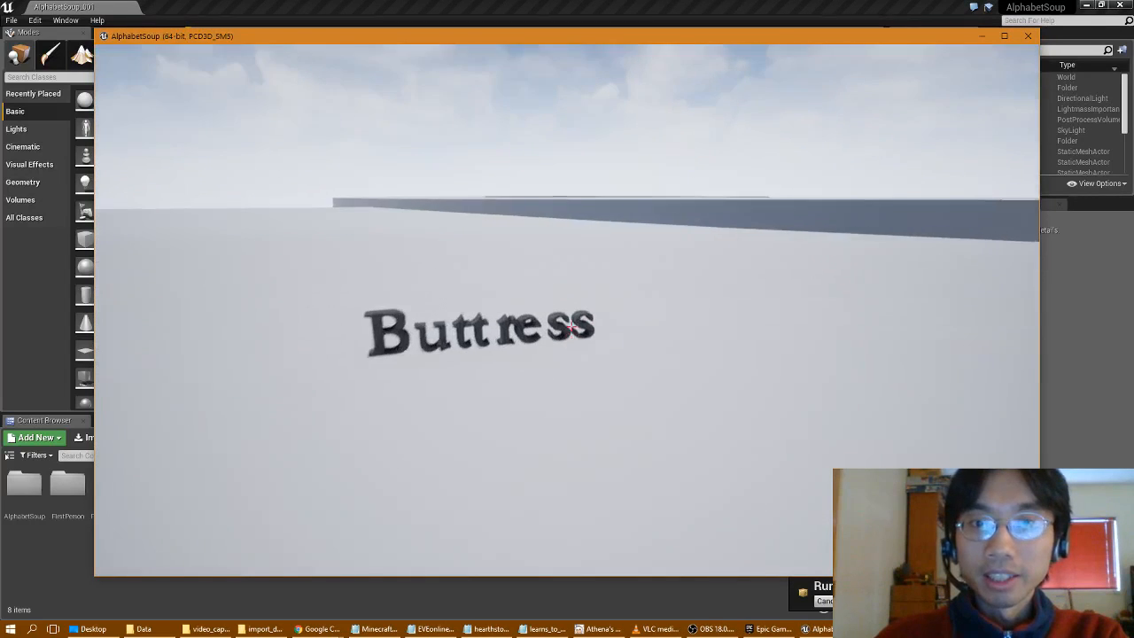
pyautogui.press('w')
pyautogui.press('w')
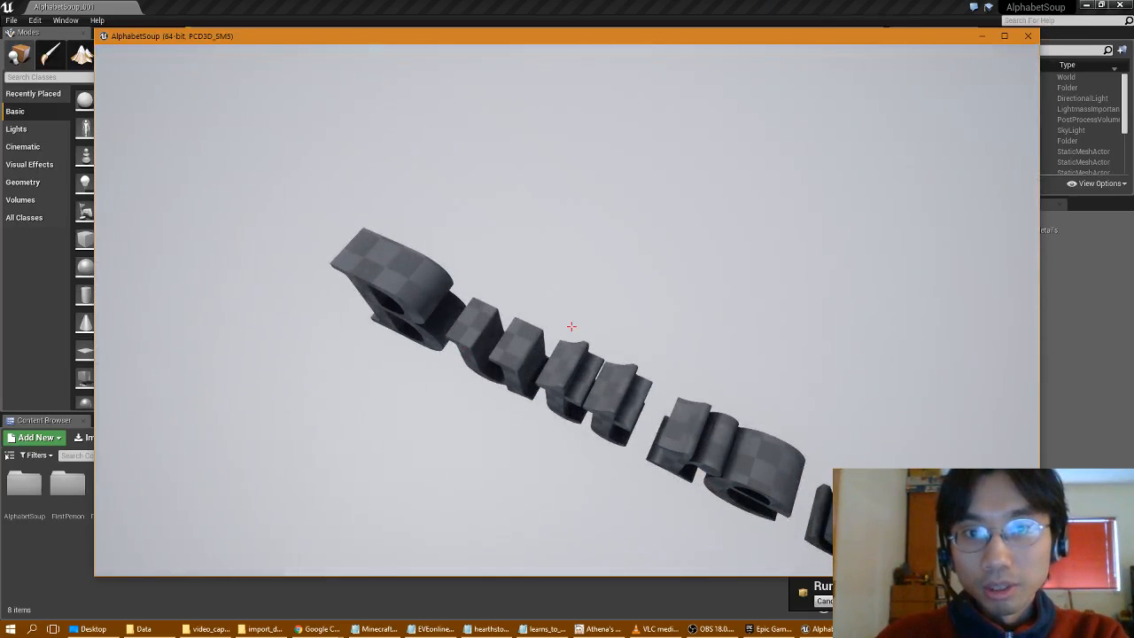
# Walk around the Buttress lettering and the platform edge in the launched game, and exit back to the editor.
pyautogui.press('d')
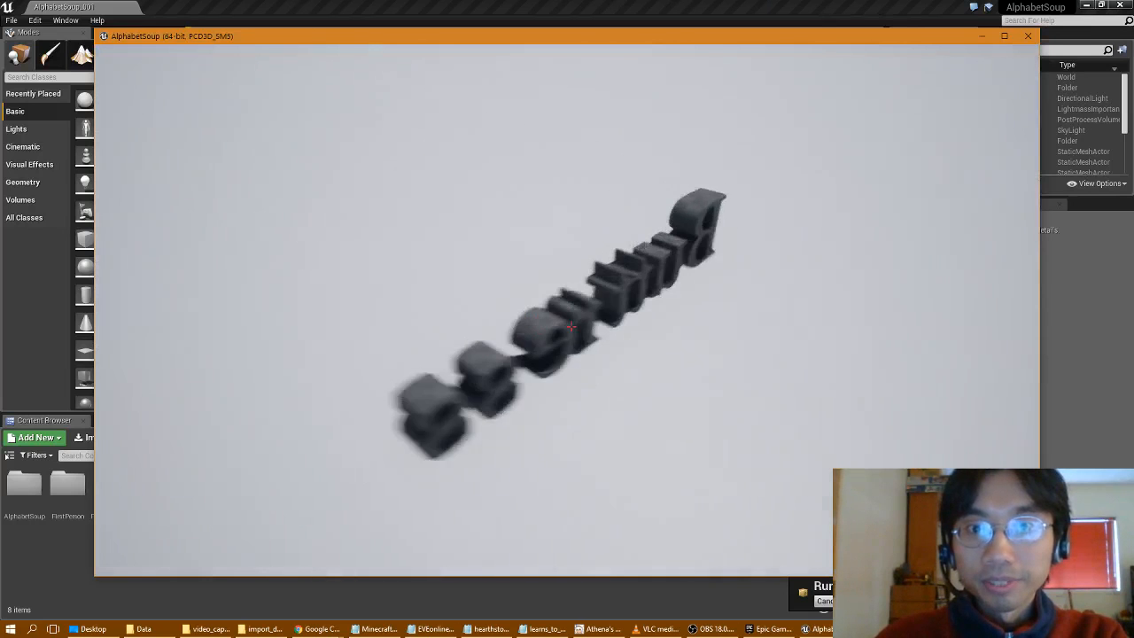
pyautogui.press('w')
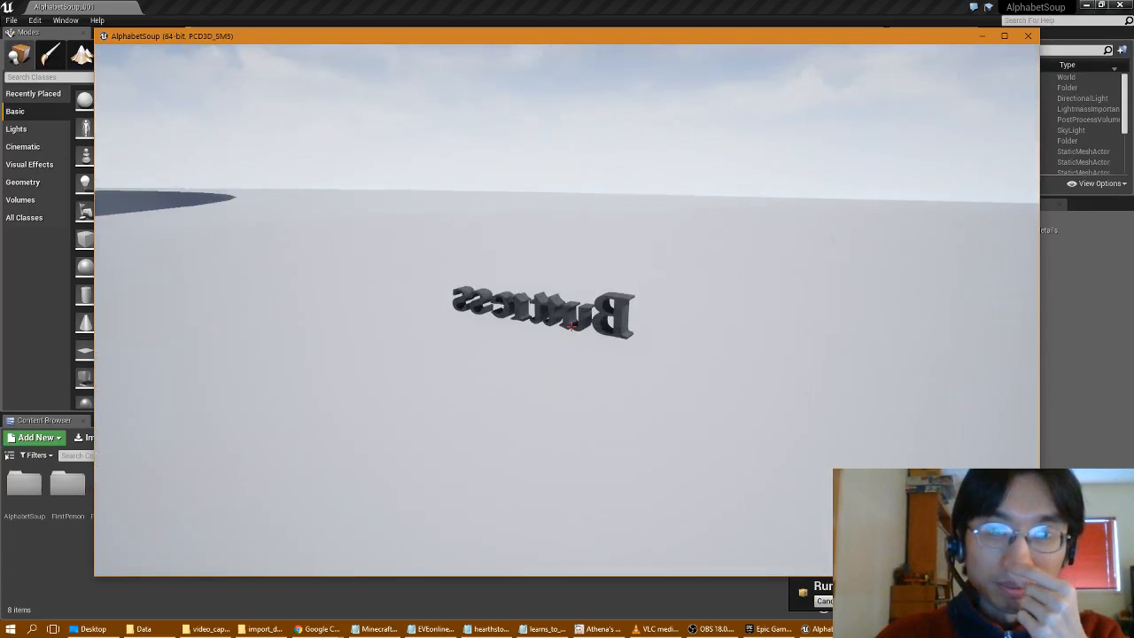
pyautogui.press('a')
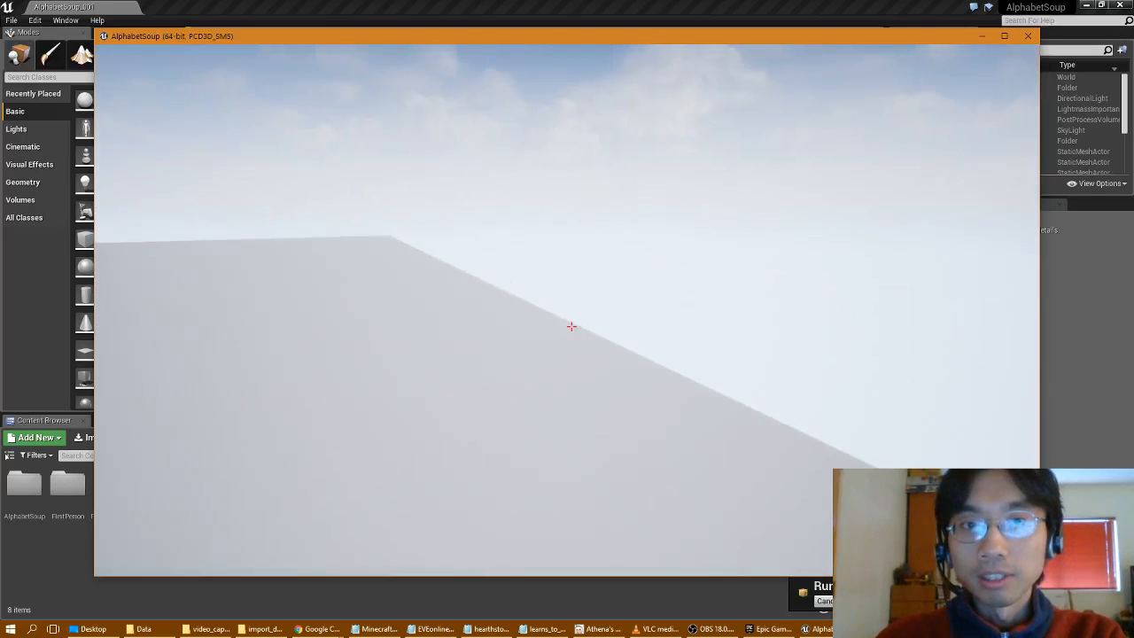
pyautogui.press('w')
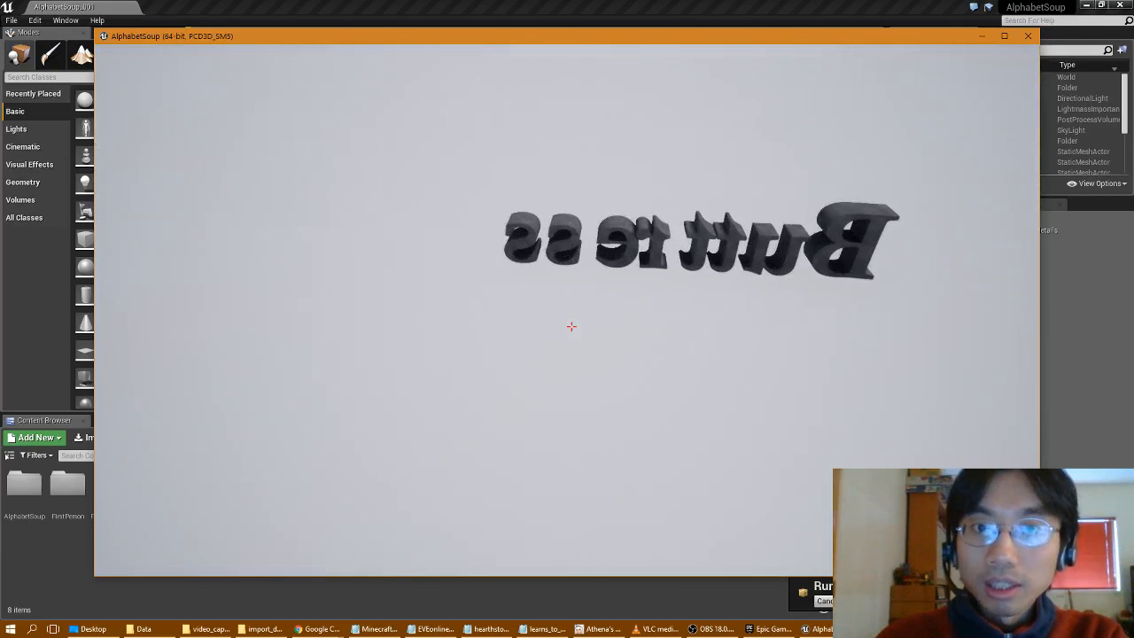
pyautogui.press('a')
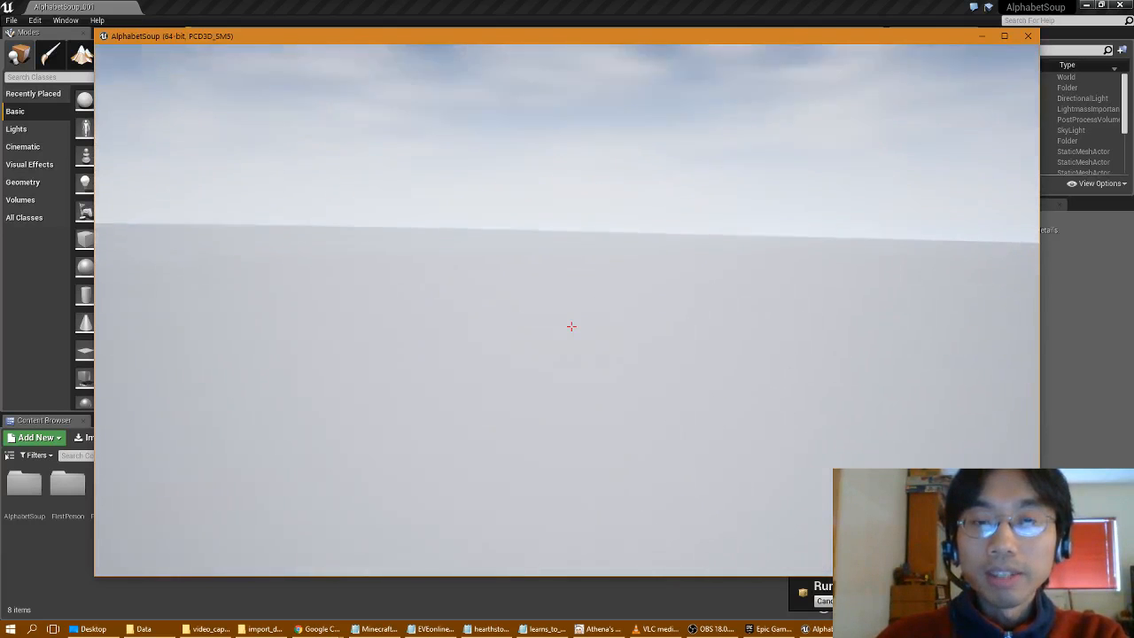
pyautogui.press('w')
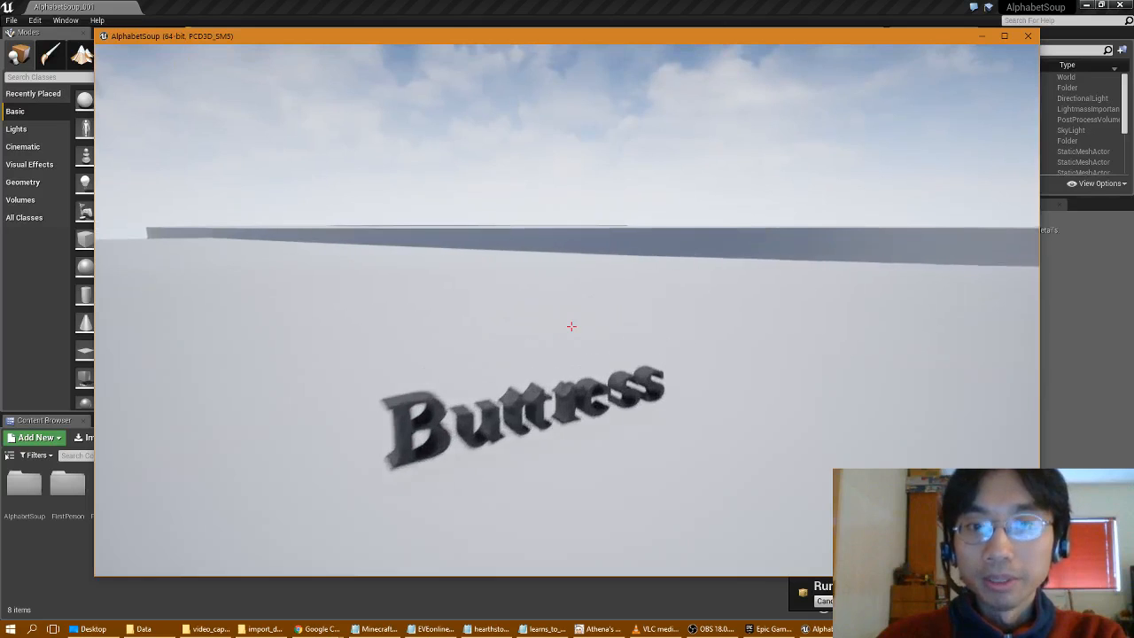
pyautogui.press('w')
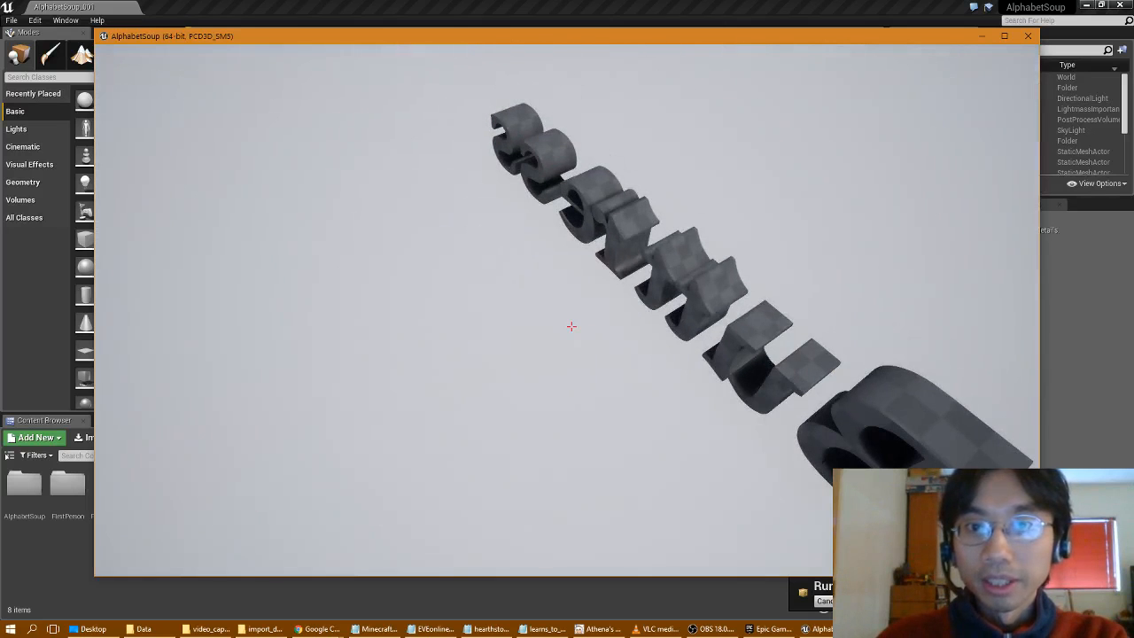
pyautogui.press('Escape')
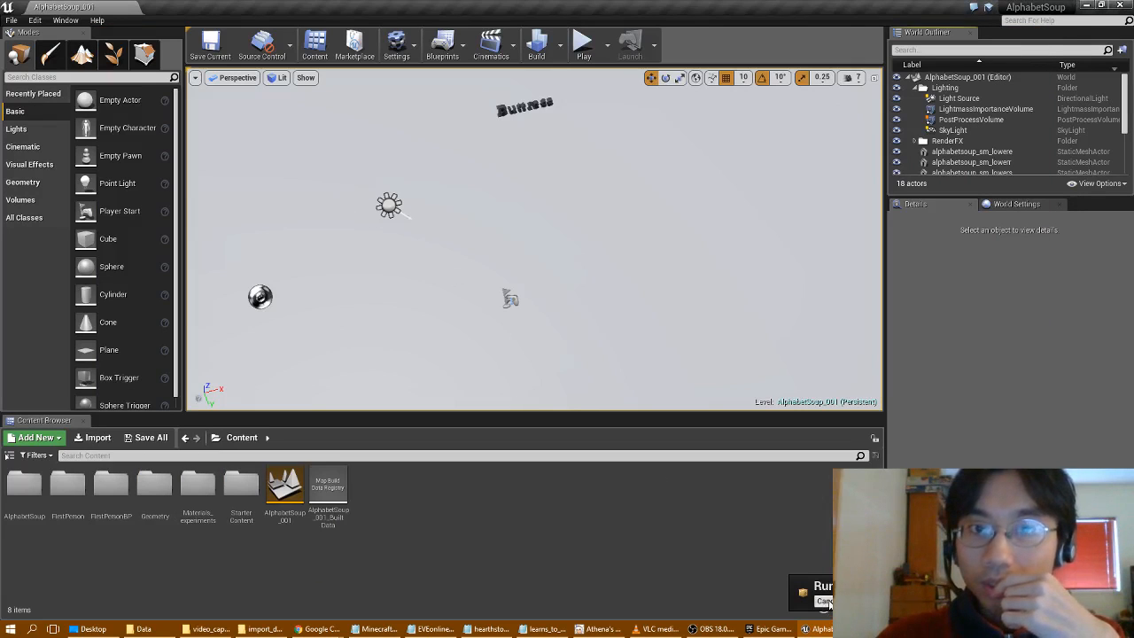
# Delete the Floor static mesh actor from the AlphabetSoup_001 level.
pyautogui.moveTo(527, 210); pyautogui.dragTo(527, 146, button='right')
pyautogui.moveTo(526, 210); pyautogui.dragTo(529, 233, button='right')
pyautogui.press('w')
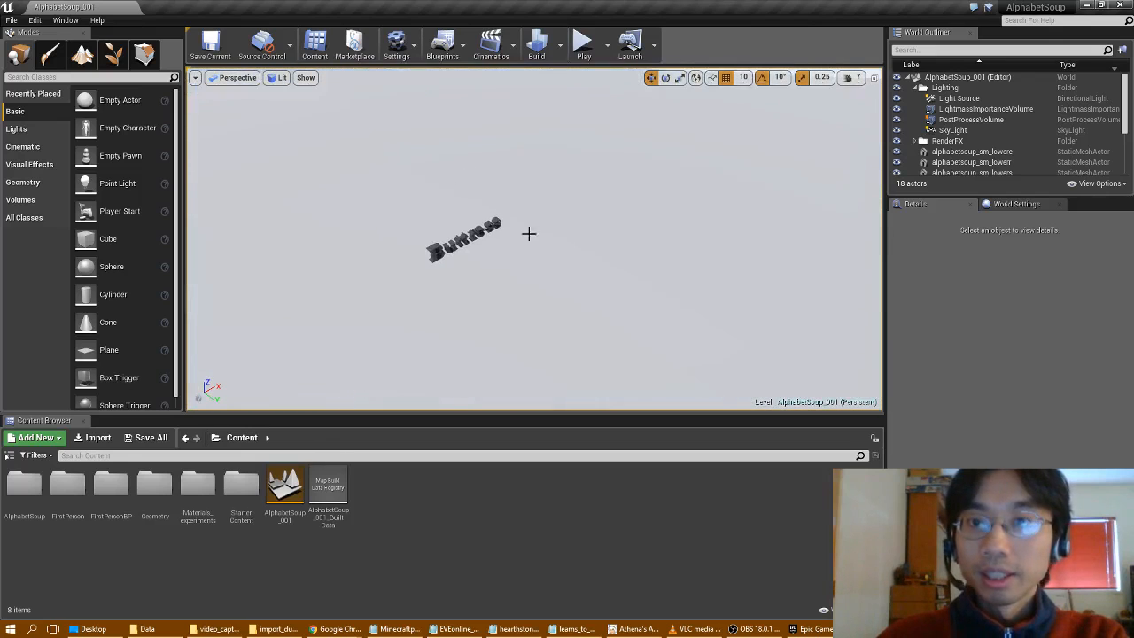
pyautogui.scroll(-5, 981, 136)
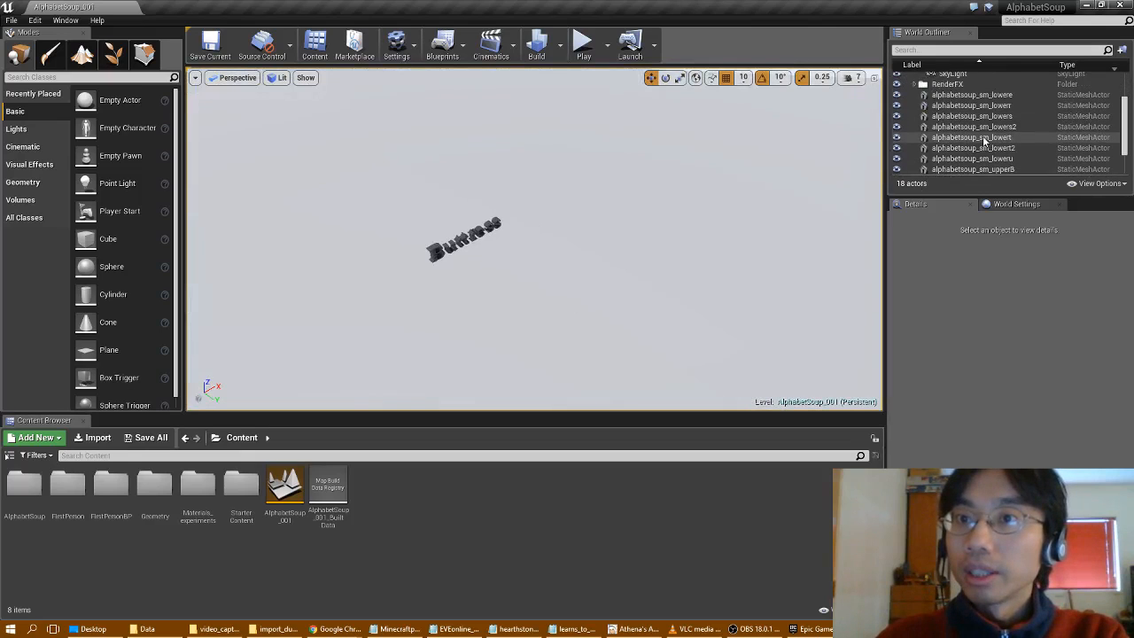
pyautogui.click(970, 148)
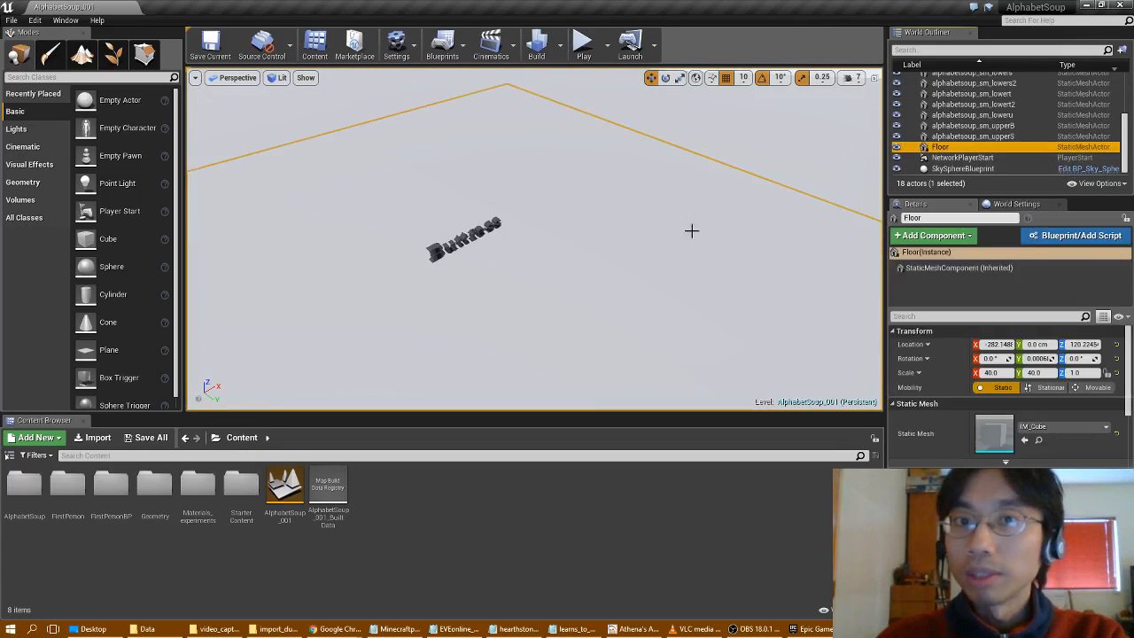
pyautogui.moveTo(691, 231); pyautogui.dragTo(668, 238, button='right')
pyautogui.press('Delete')
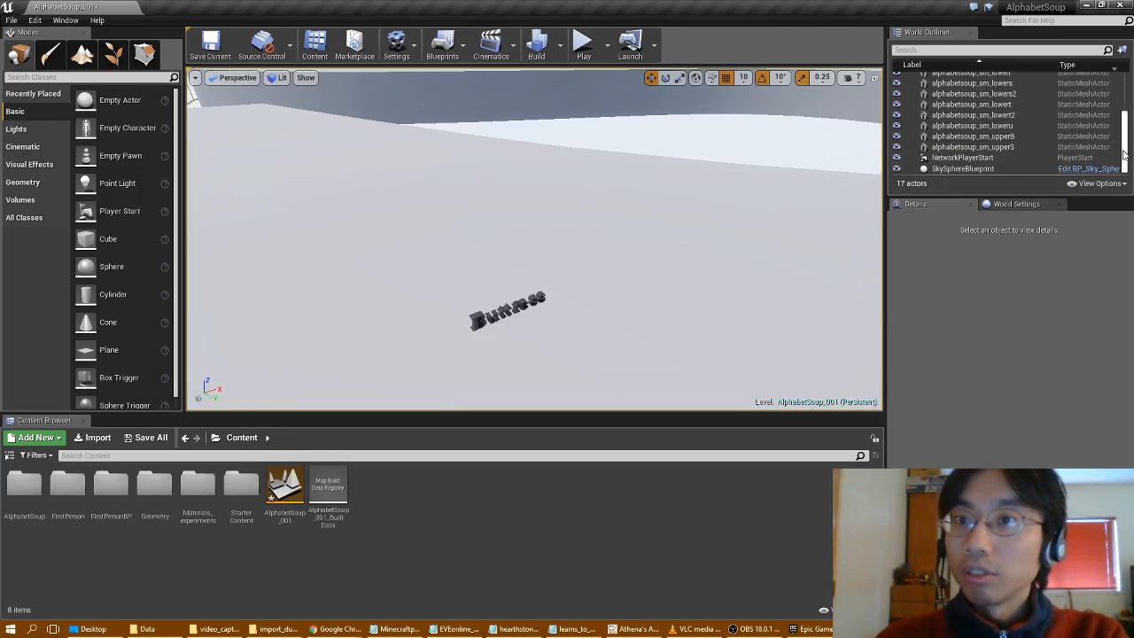
# Select the giant S actor, alphabetsoup_sm_upperS, and examine its transform, static mesh, material and physics settings.
pyautogui.scroll(2, 1123, 146)
pyautogui.scroll(3, 1123, 146)
pyautogui.scroll(-3, 1122, 151)
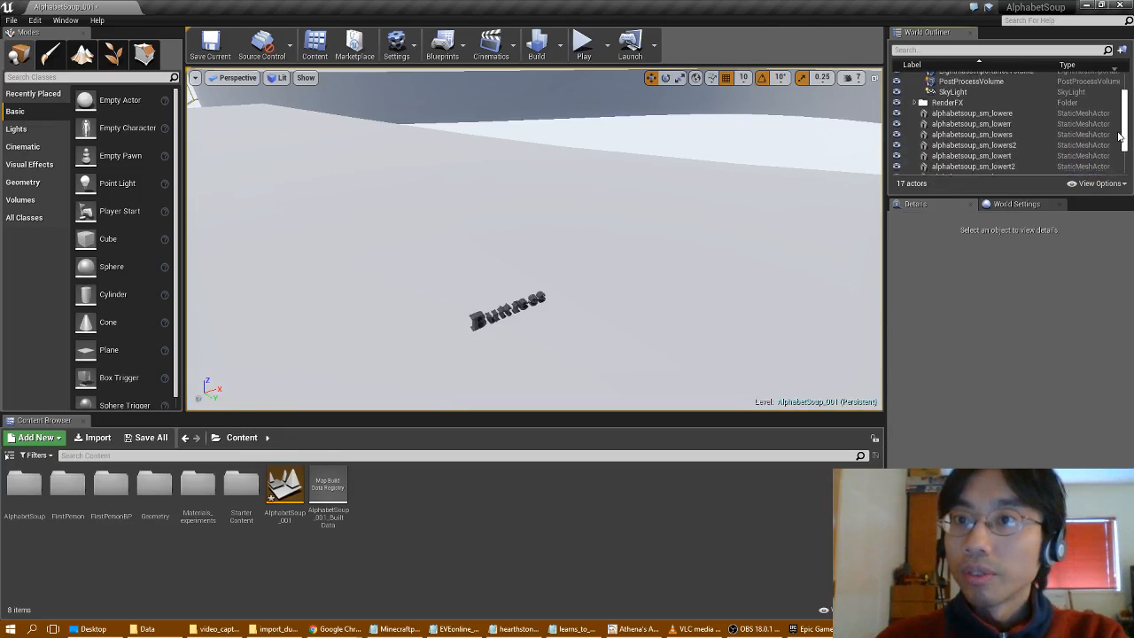
pyautogui.scroll(-2, 1121, 150)
pyautogui.click(1063, 147)
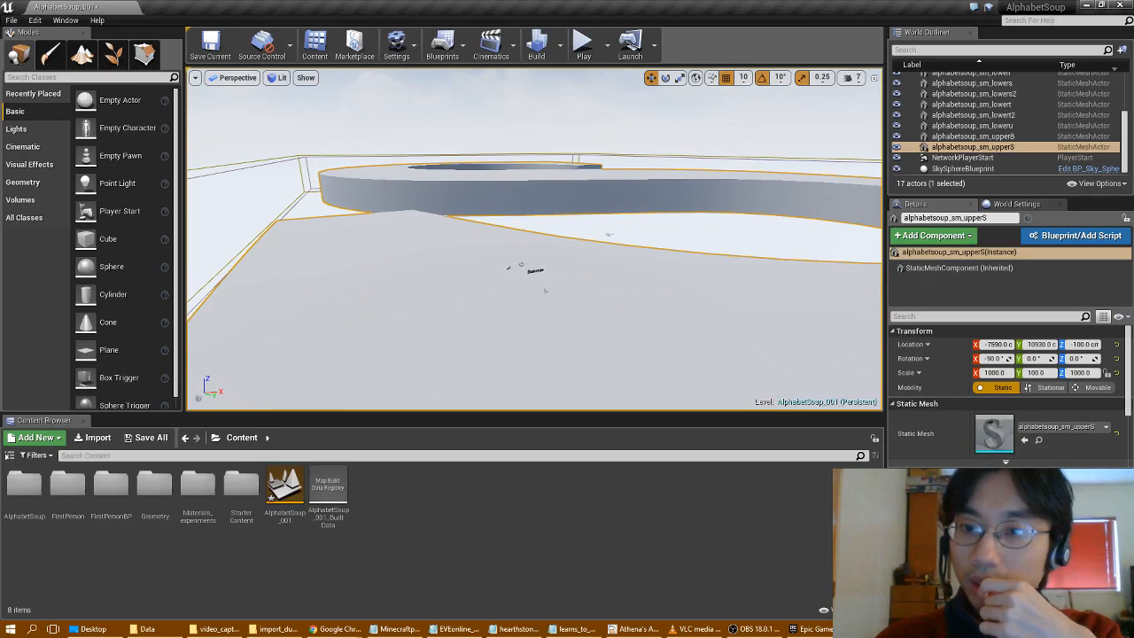
pyautogui.scroll(-4, 1010, 396)
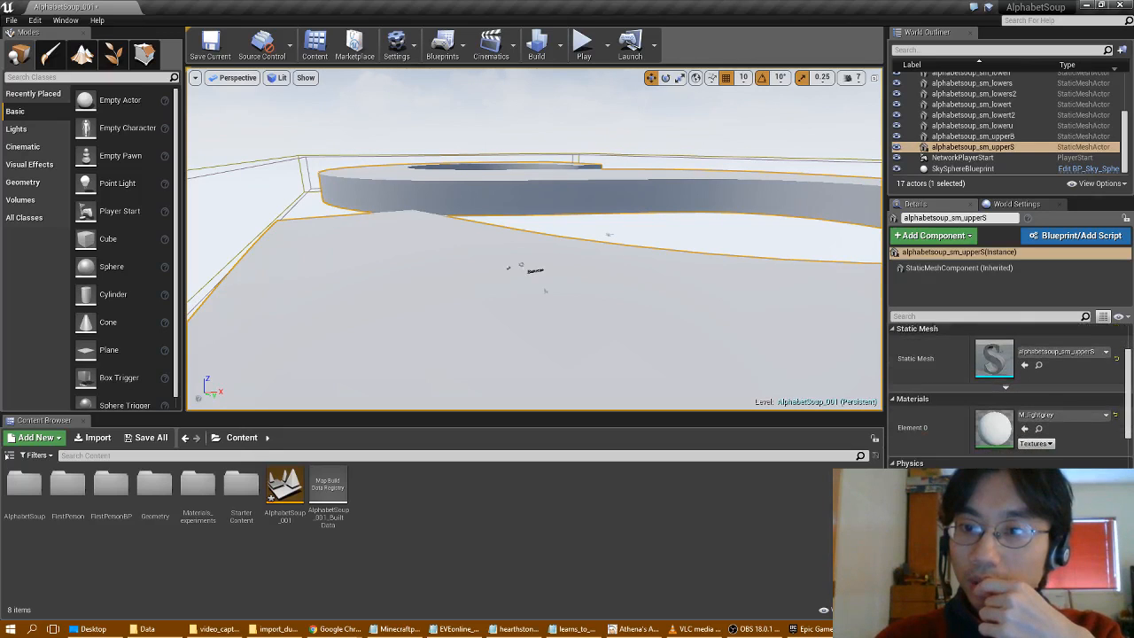
pyautogui.scroll(-3, 1009, 396)
# Apply the M_red material from the Materials_experiments folder to the B, u and both t letters of the Buttress lettering.
pyautogui.moveTo(610, 349); pyautogui.dragTo(610, 319, button='right')
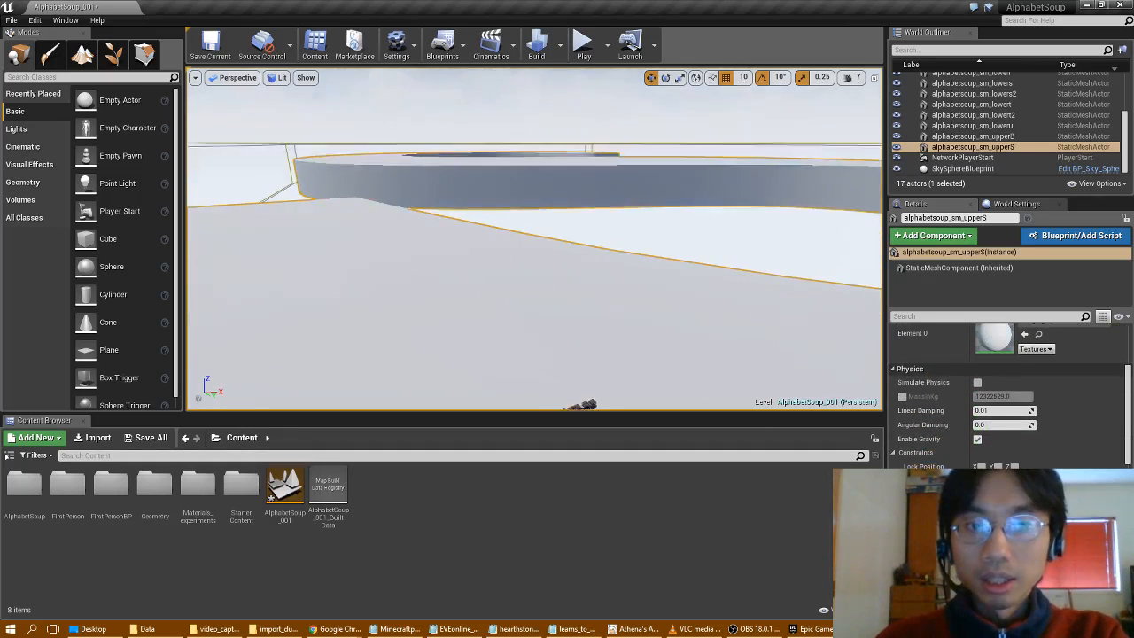
pyautogui.moveTo(511, 354)
pyautogui.mouseDown(button='right')
pyautogui.moveTo(522, 416)
pyautogui.moveTo(511, 354)
pyautogui.moveTo(496, 367)
pyautogui.moveTo(510, 348)
pyautogui.mouseUp(button='right')
pyautogui.press('w')
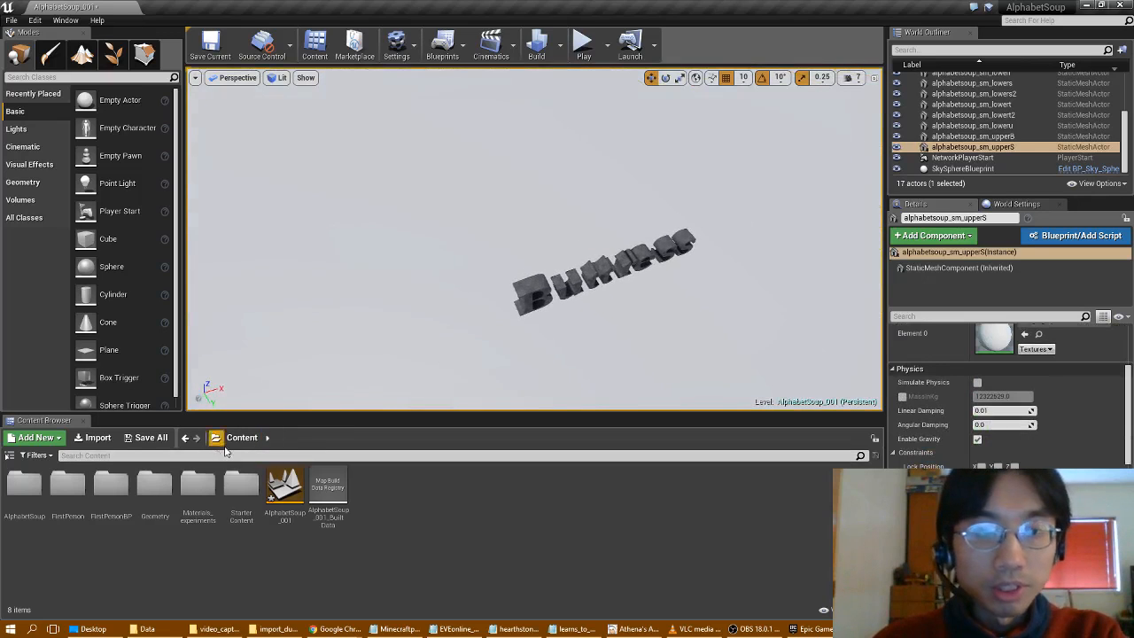
pyautogui.doubleClick(197, 484)
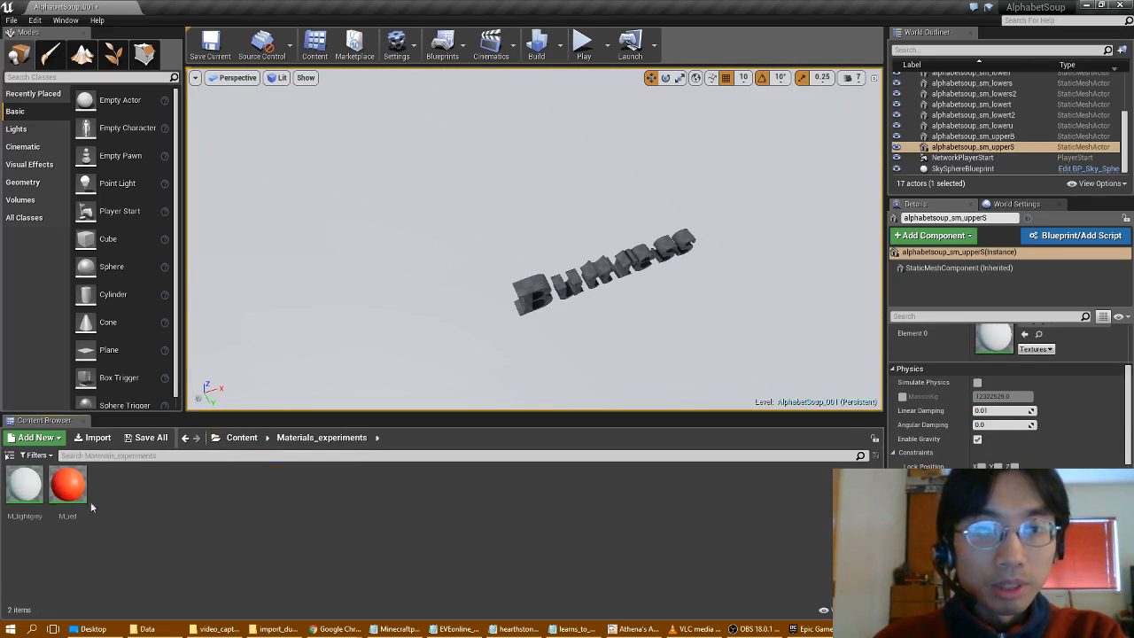
pyautogui.moveTo(75, 496); pyautogui.dragTo(573, 280)
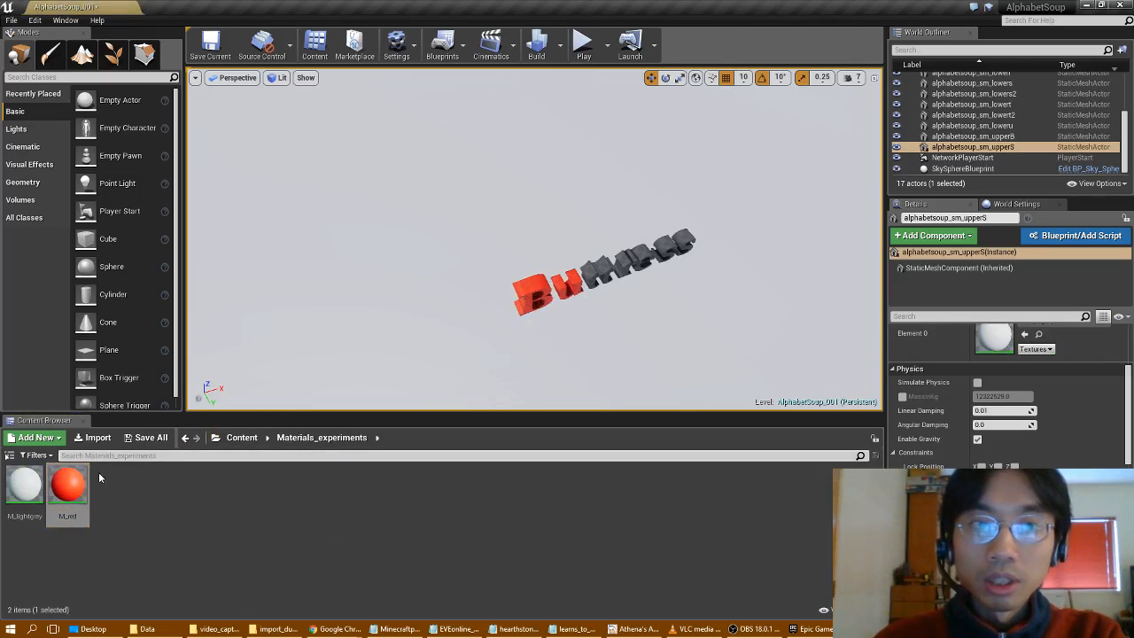
pyautogui.moveTo(76, 487); pyautogui.dragTo(592, 276)
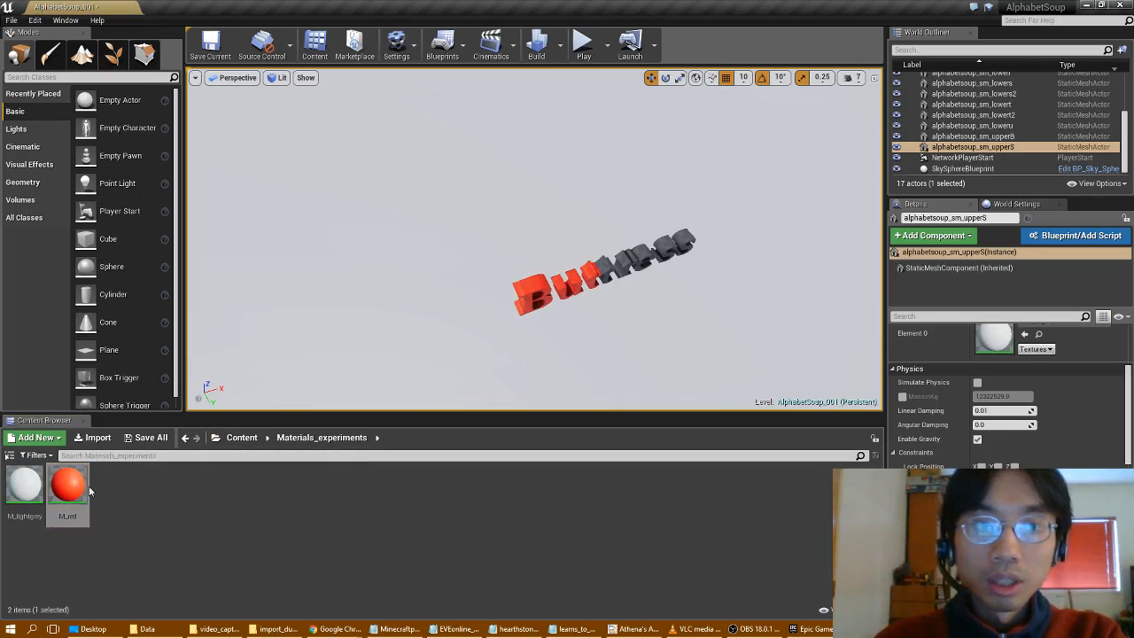
pyautogui.moveTo(88, 485); pyautogui.dragTo(608, 266)
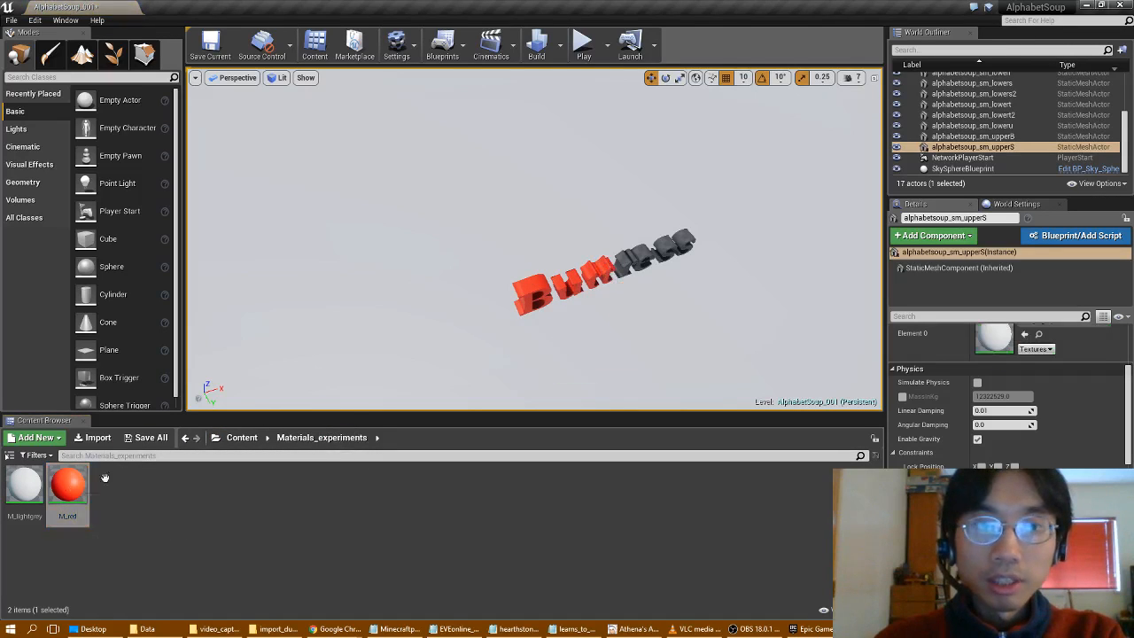
# Apply the M_red material to the remaining dark letters r, e, s and s of the word Buttress.
pyautogui.moveTo(89, 485); pyautogui.dragTo(644, 273)
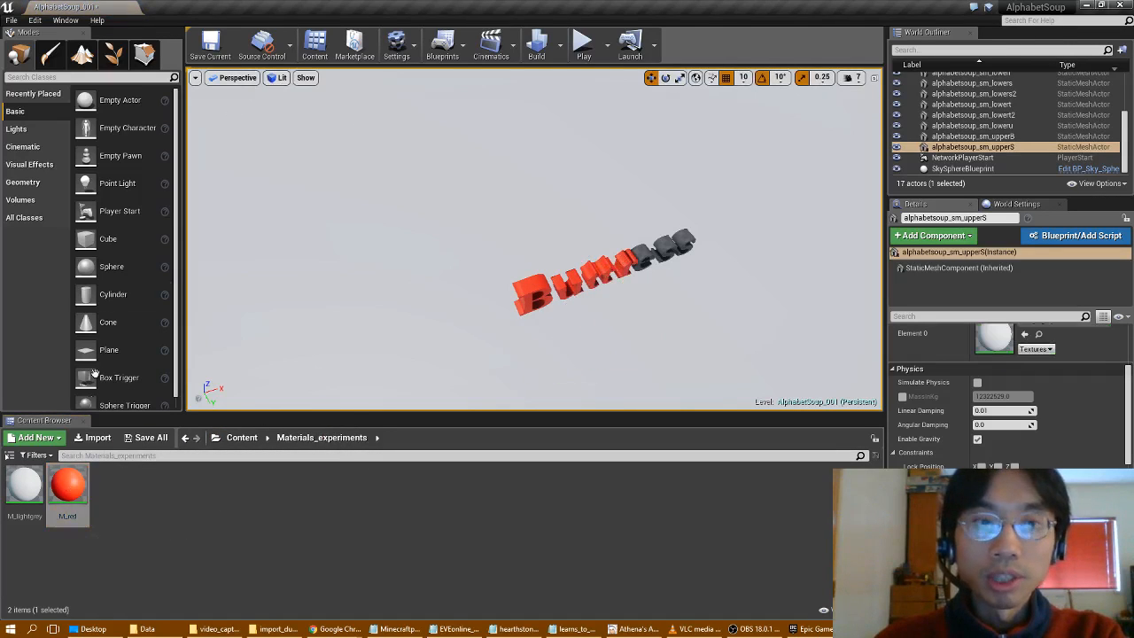
pyautogui.moveTo(69, 485); pyautogui.dragTo(664, 265)
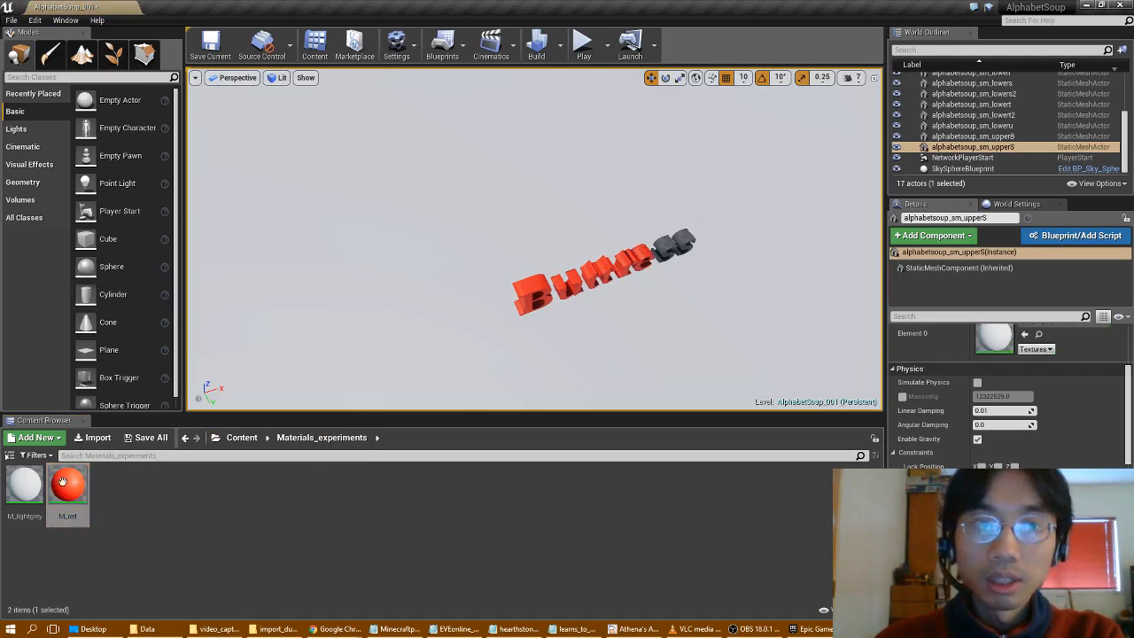
pyautogui.moveTo(62, 480); pyautogui.dragTo(669, 256)
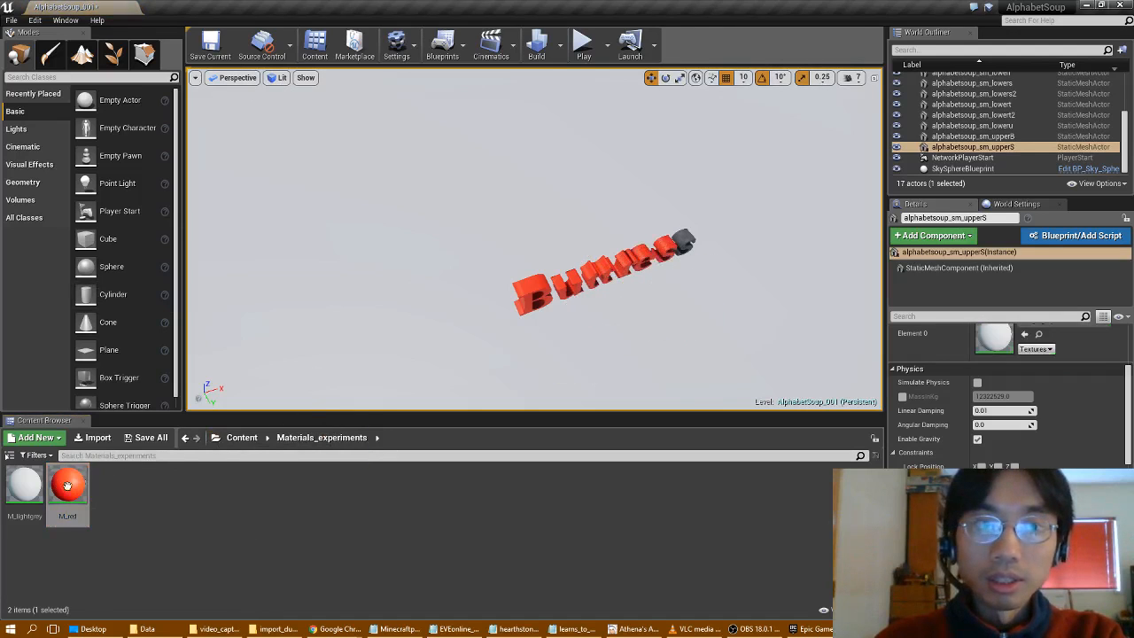
pyautogui.moveTo(67, 486); pyautogui.dragTo(683, 239)
# Set the viewport camera speed to 5 and bring the word Buttress into view from the front.
pyautogui.moveTo(660, 289); pyautogui.dragTo(465, 265, button='right')
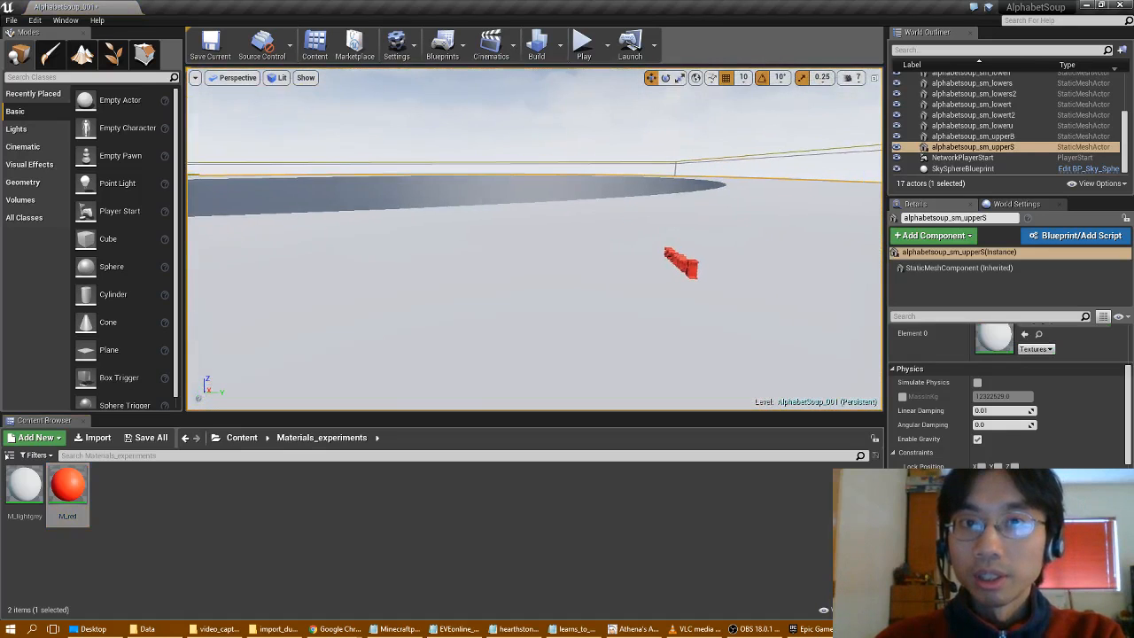
pyautogui.click(856, 78)
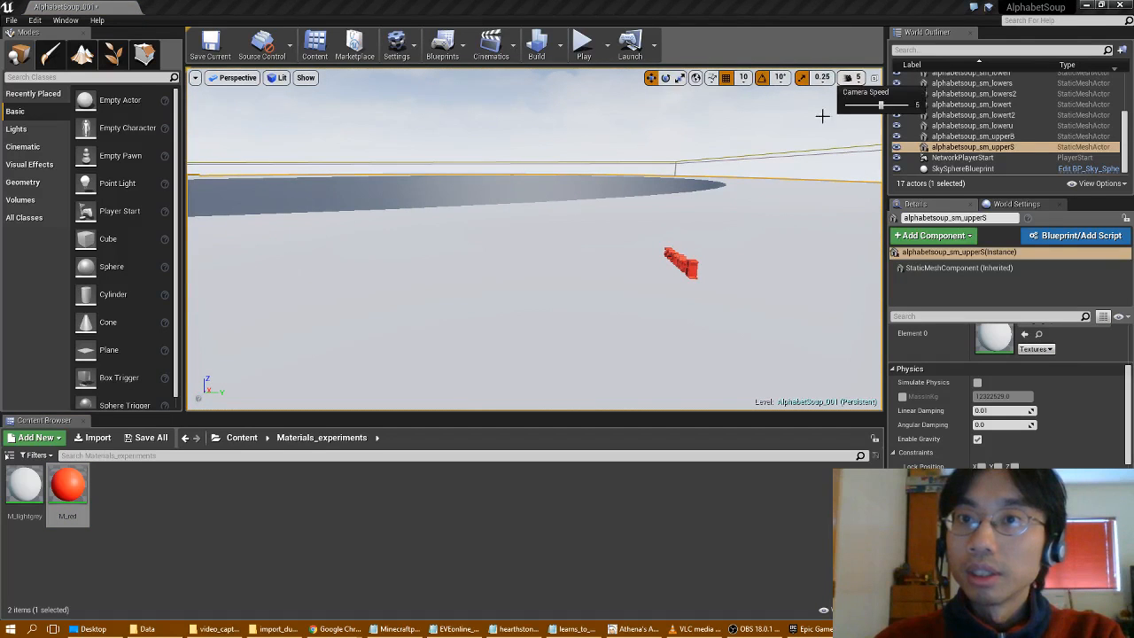
pyautogui.moveTo(709, 204); pyautogui.dragTo(714, 230, button='right')
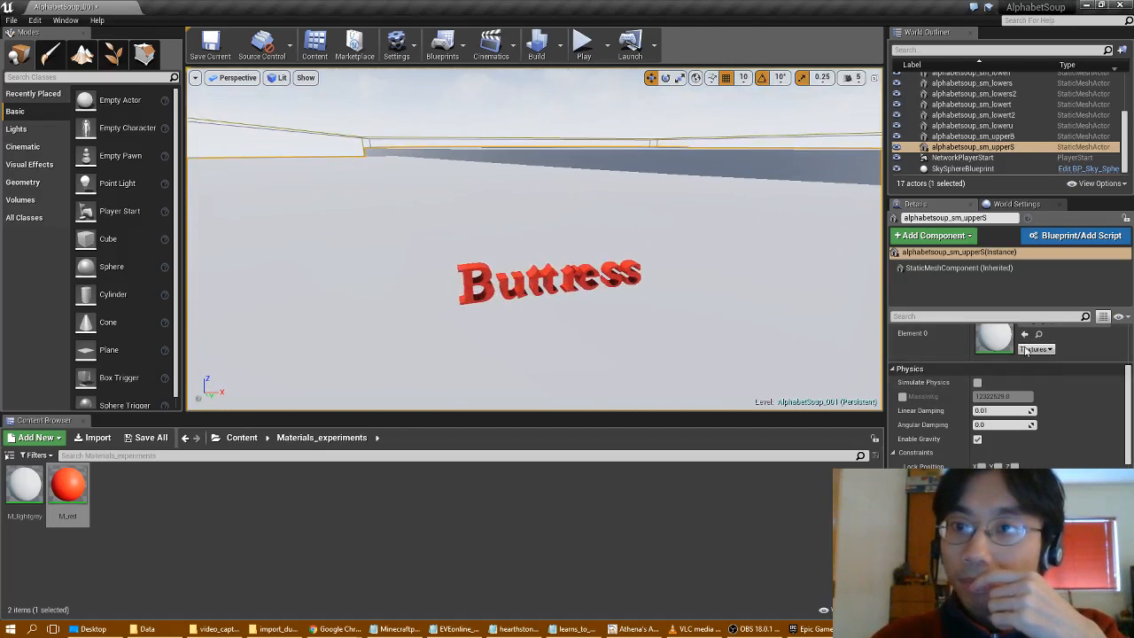
# Set the overridden light map resolution of the selected alphabetsoup_sm_upperS actor to 256.
pyautogui.scroll(1, 1088, 391)
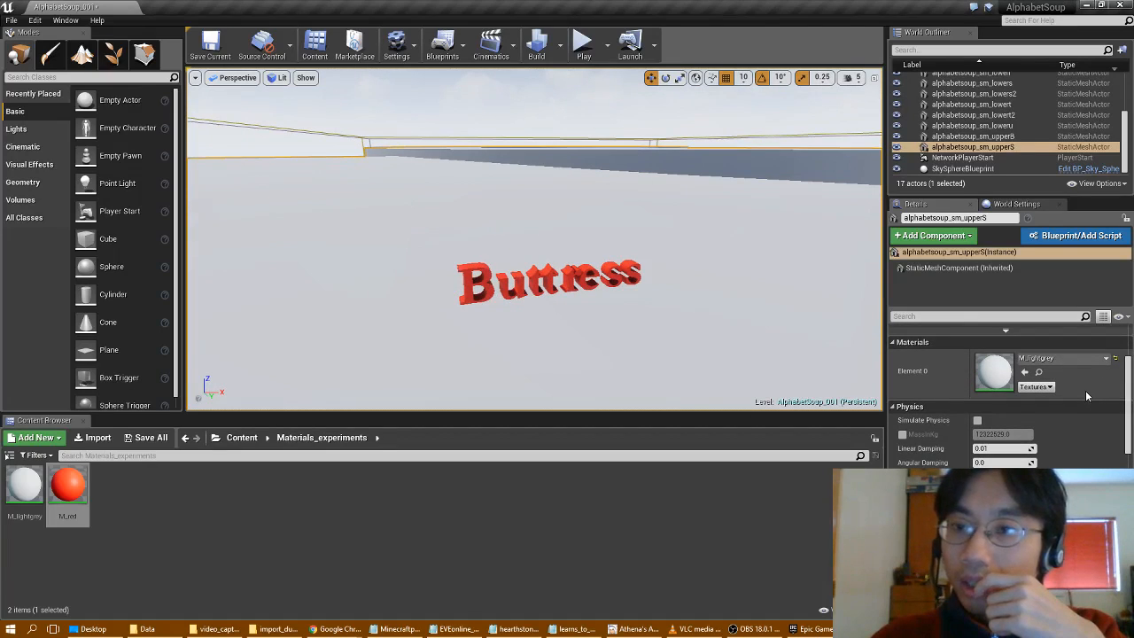
pyautogui.scroll(-5, 1086, 396)
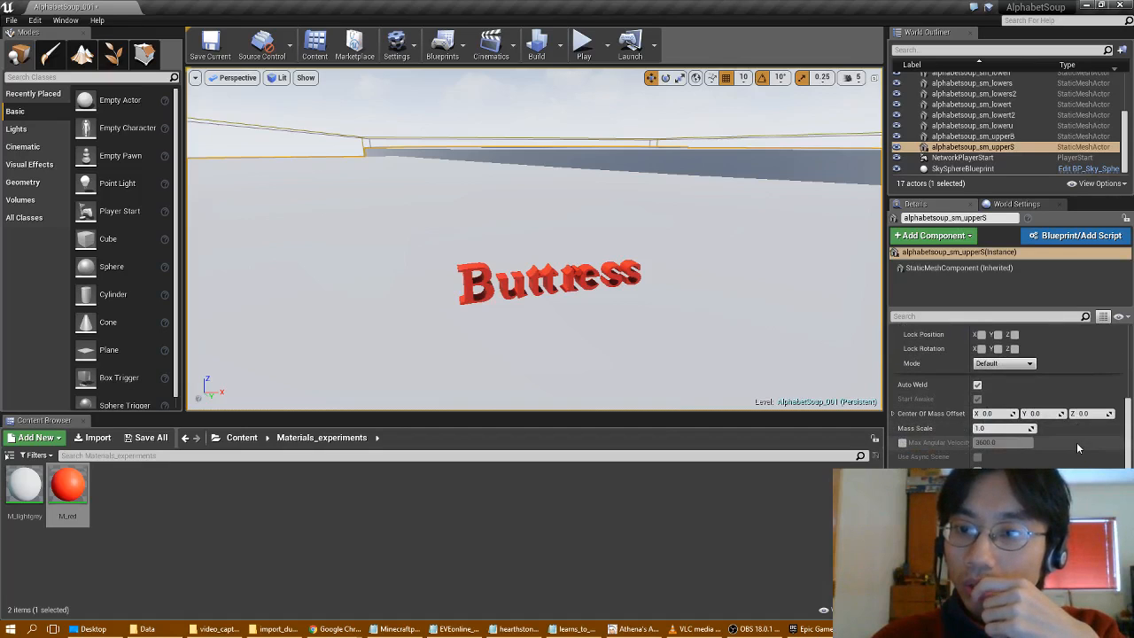
pyautogui.scroll(-5, 1076, 446)
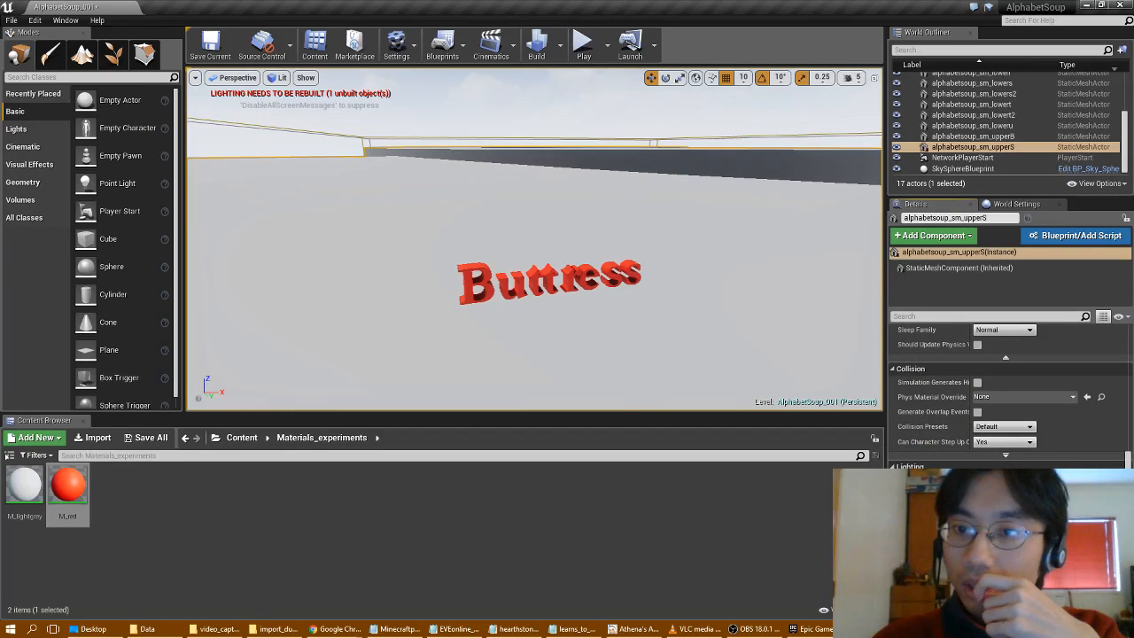
pyautogui.scroll(-2, 1010, 399)
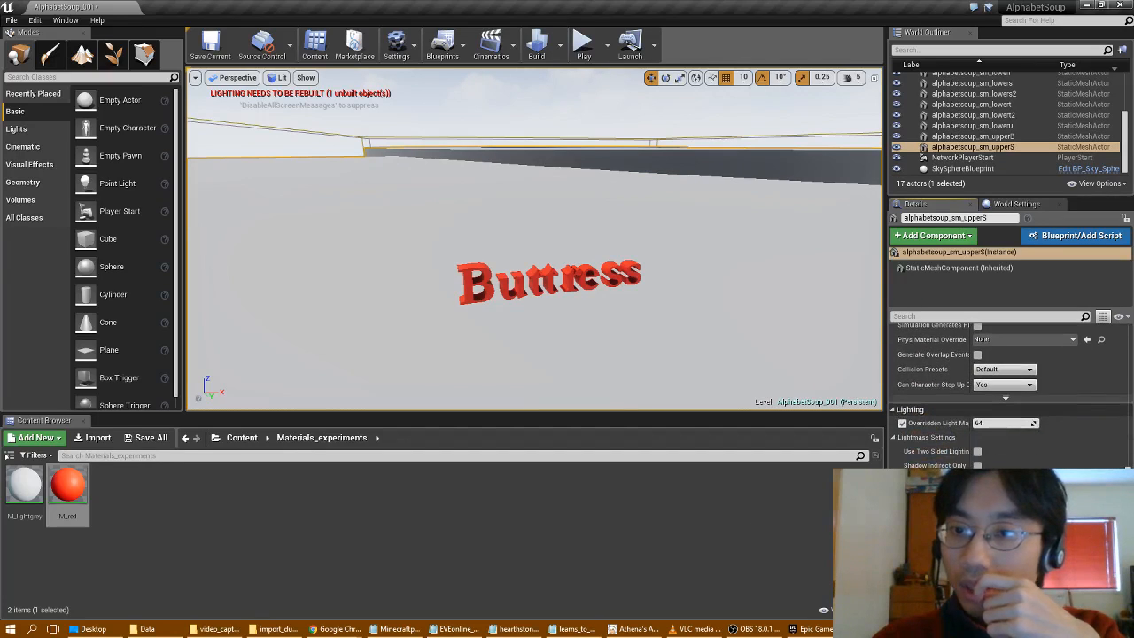
pyautogui.click(999, 424)
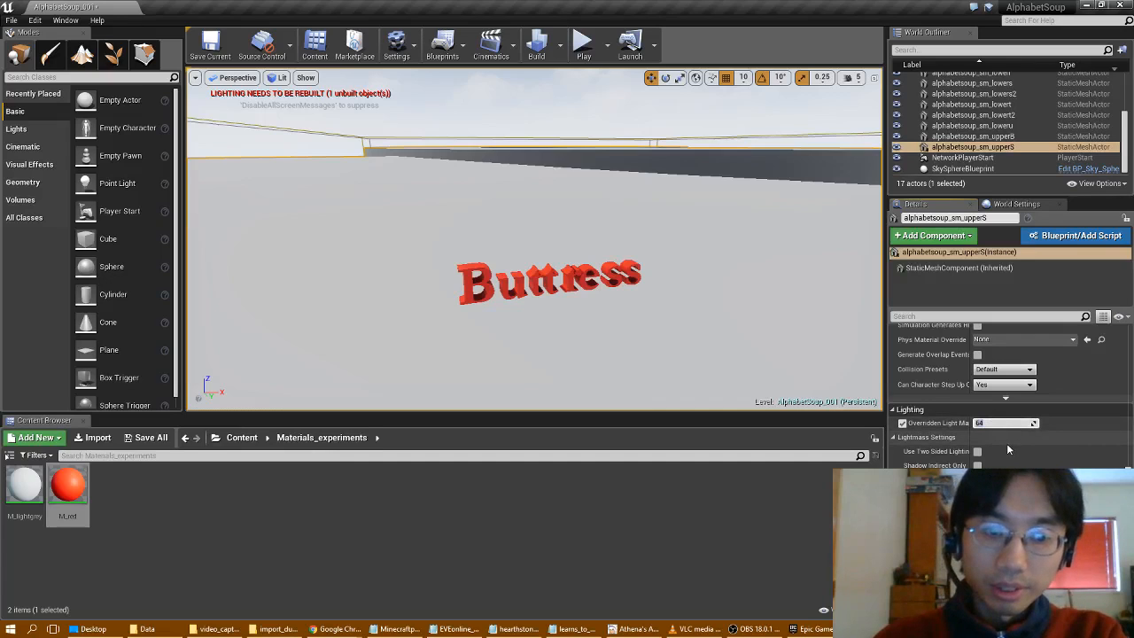
pyautogui.write('256')
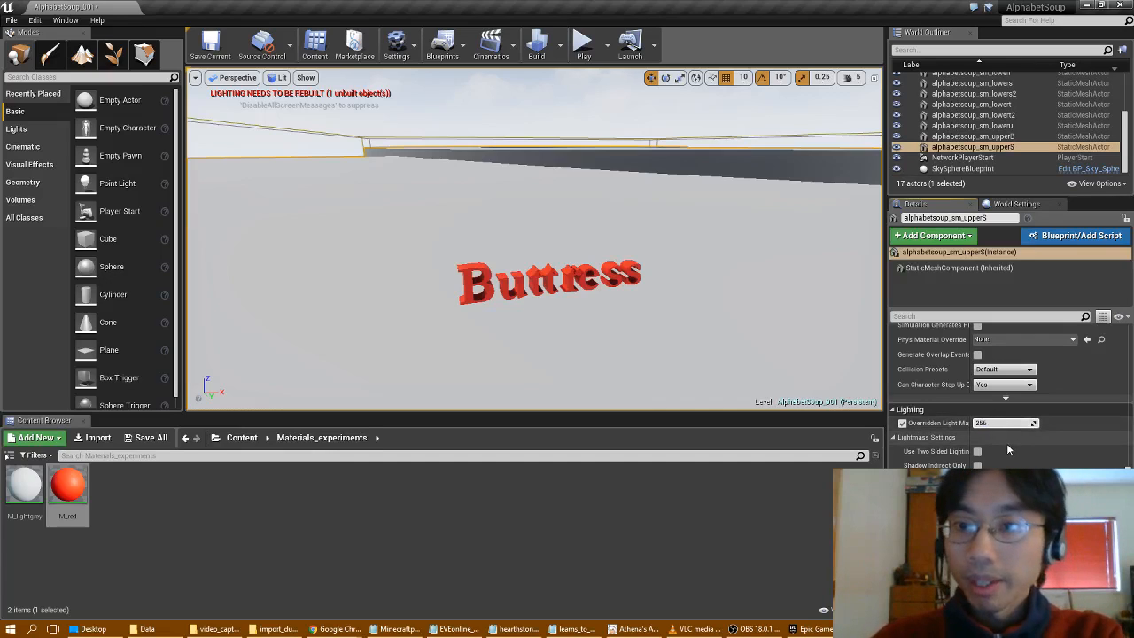
pyautogui.press('Return')
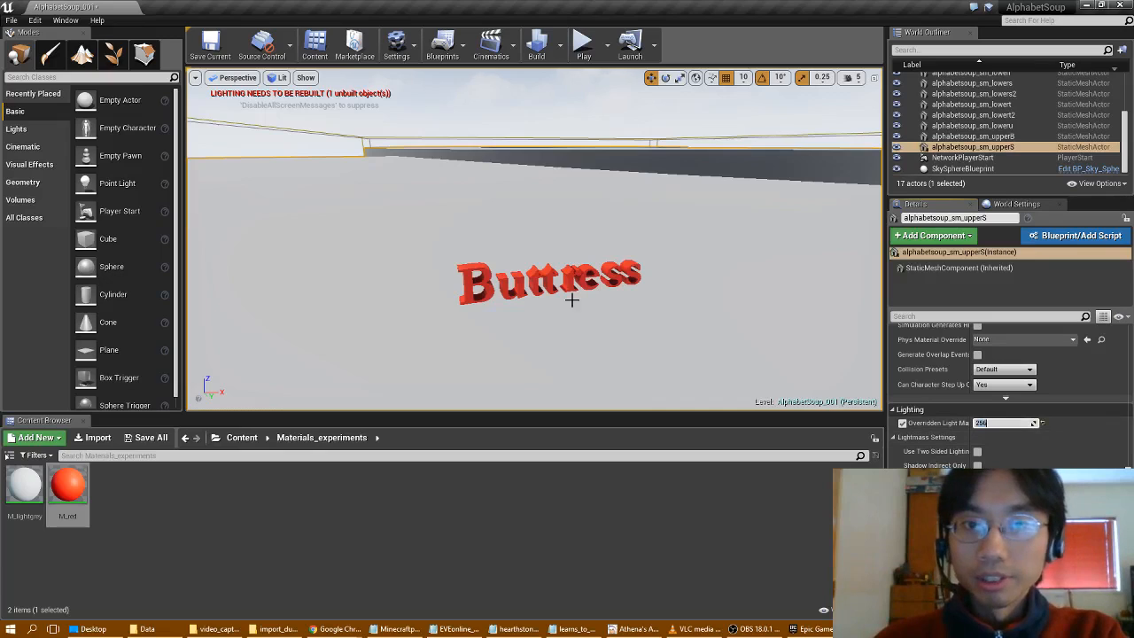
# Build the level with its updated lighting, close the message log and look at the red letters.
pyautogui.click(488, 277)
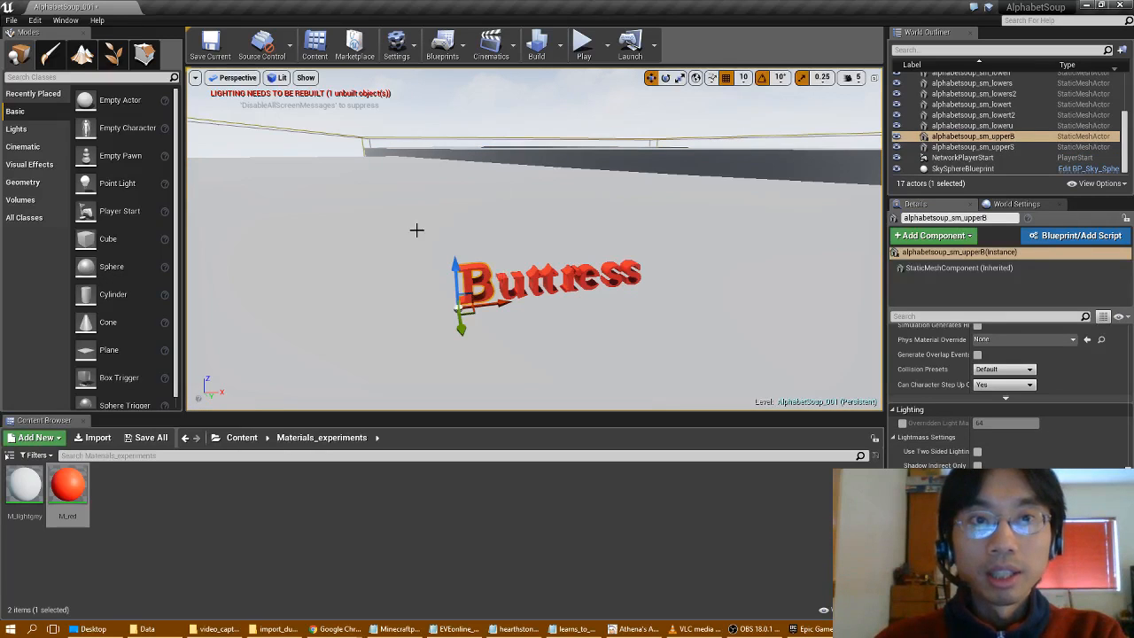
pyautogui.click(523, 290)
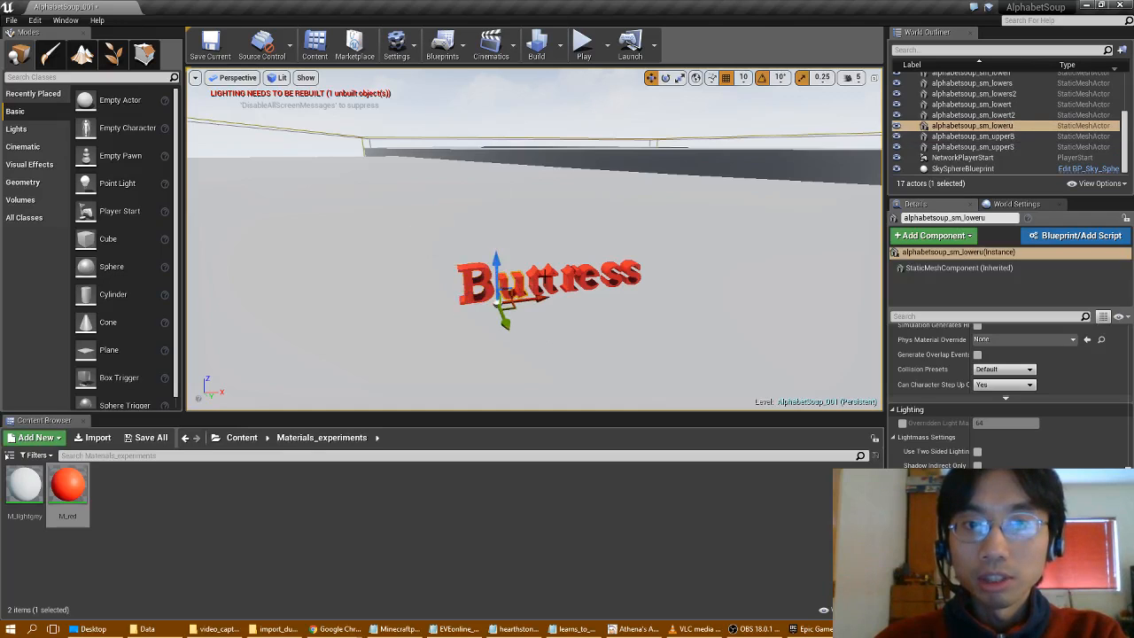
pyautogui.scroll(5, 523, 290)
pyautogui.moveTo(602, 188); pyautogui.dragTo(537, 192, button='right')
pyautogui.click(537, 44)
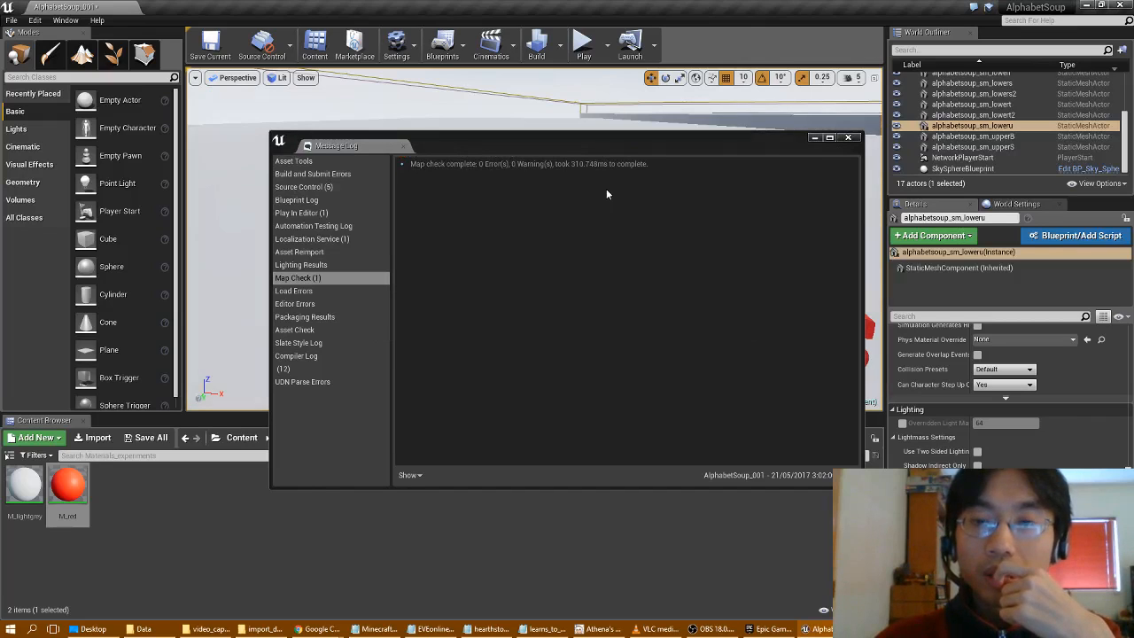
pyautogui.click(848, 137)
pyautogui.moveTo(534, 248); pyautogui.dragTo(579, 253, button='right')
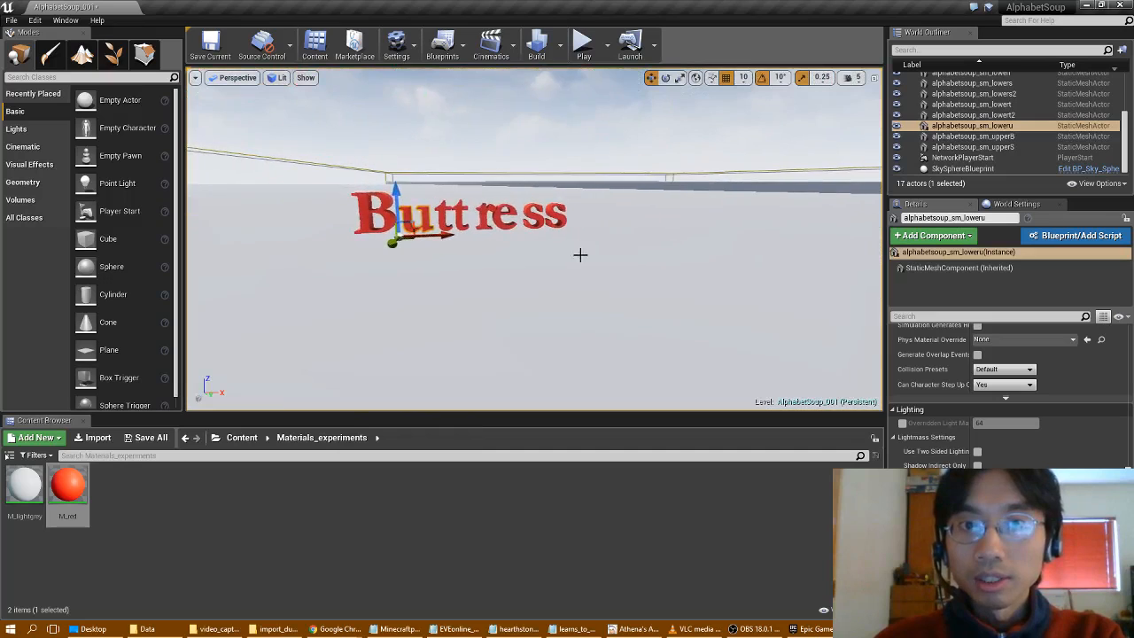
# Open the uppercase S static mesh from the AlphabetSoup content folder for inspection.
pyautogui.click(579, 263)
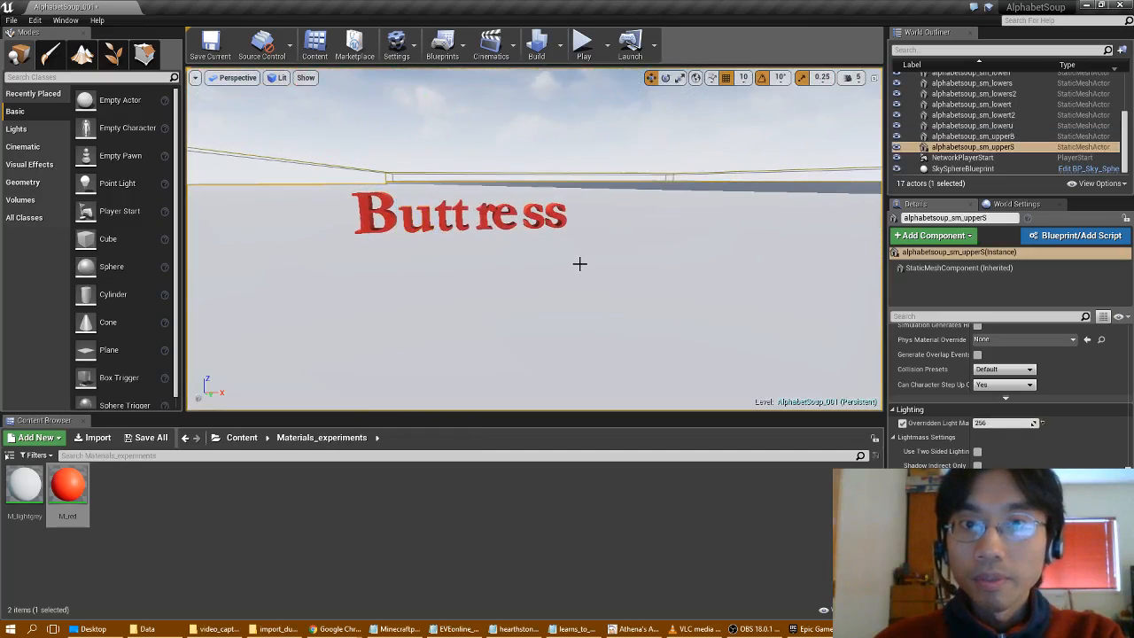
pyautogui.click(246, 443)
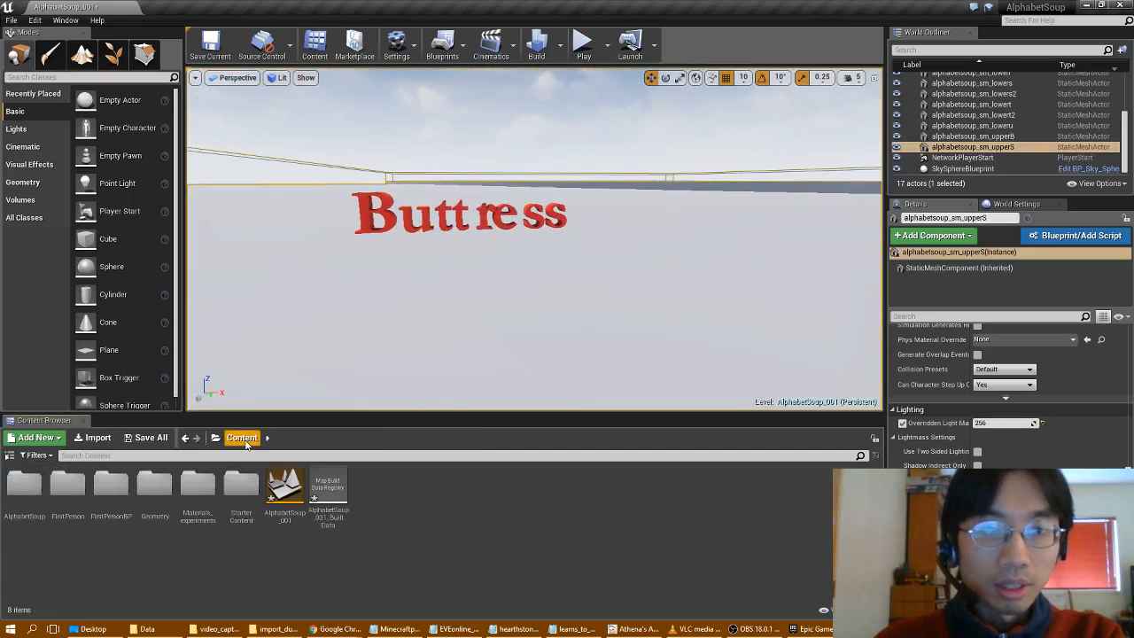
pyautogui.doubleClick(24, 487)
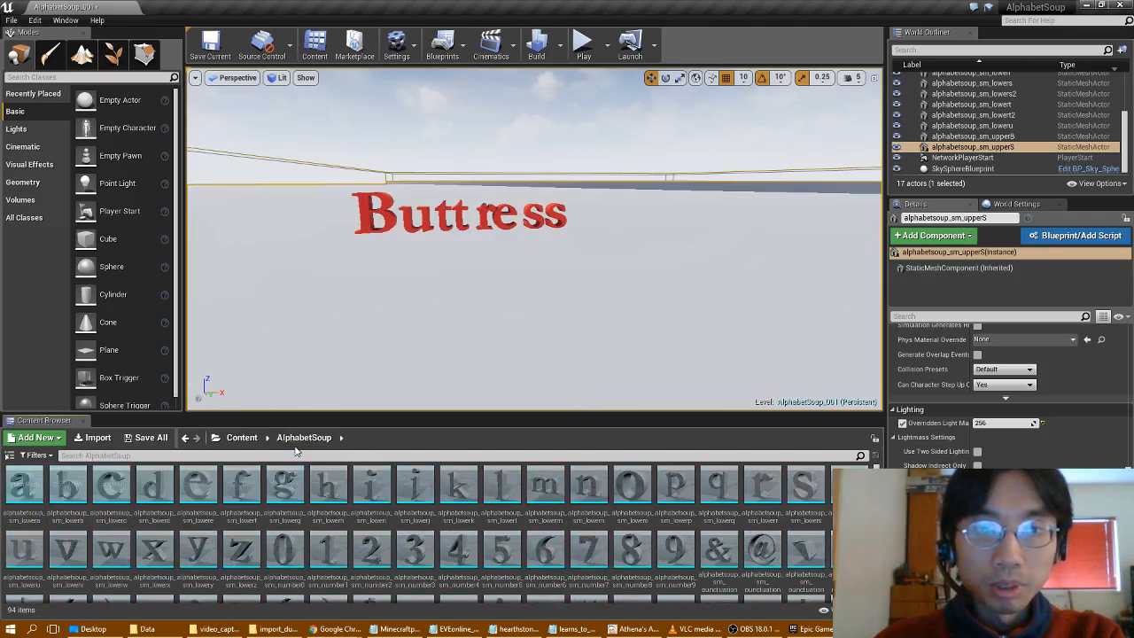
pyautogui.scroll(-3, 472, 515)
pyautogui.scroll(-2, 472, 515)
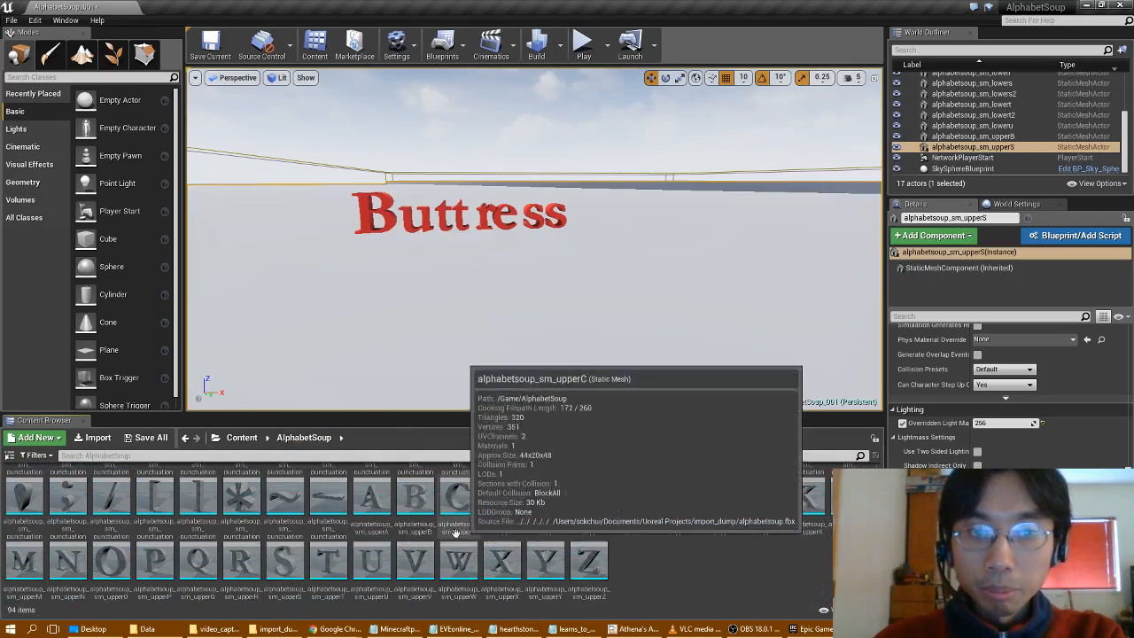
pyautogui.rightClick(280, 567)
pyautogui.doubleClick(280, 566)
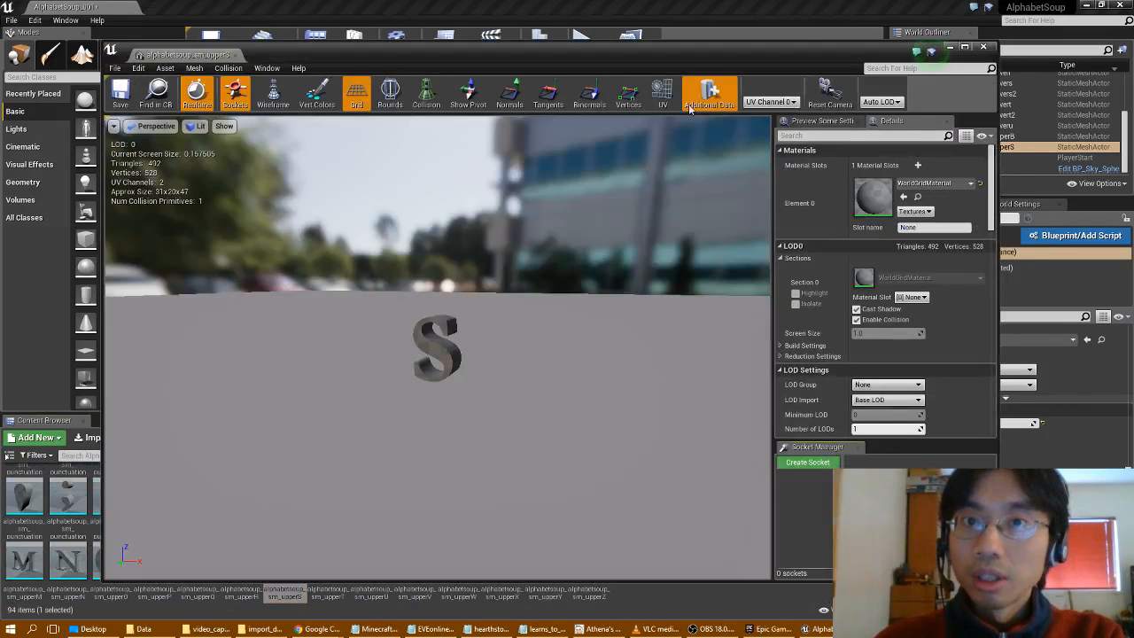
# Display the S mesh's UVs for channel 0 and channel 1, check its light map settings and close the mesh editor.
pyautogui.click(662, 94)
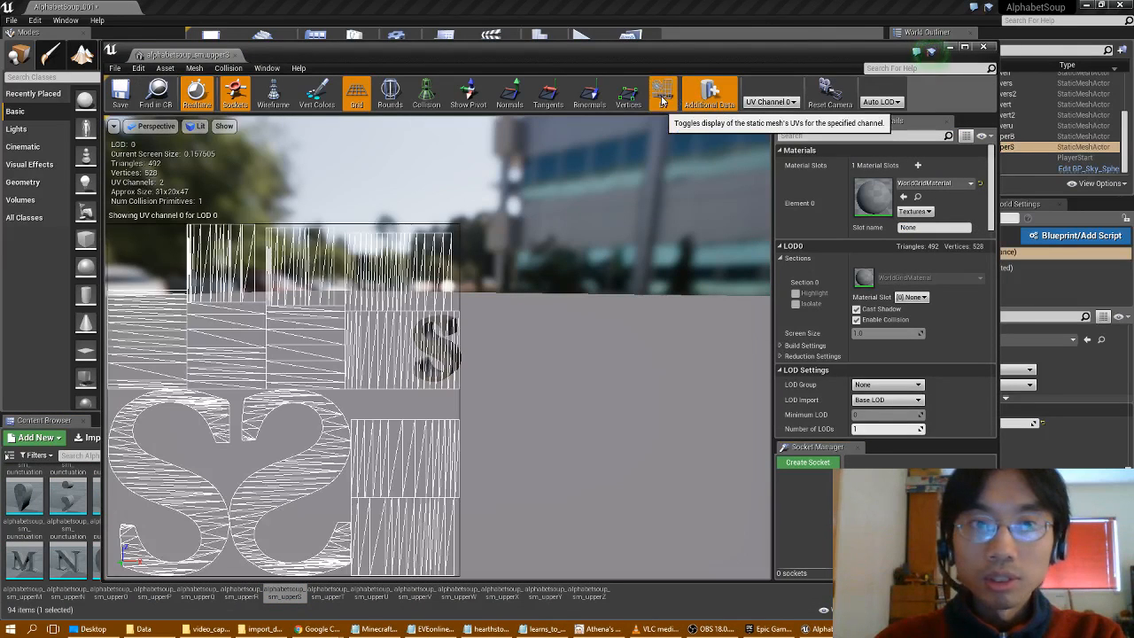
pyautogui.click(765, 121)
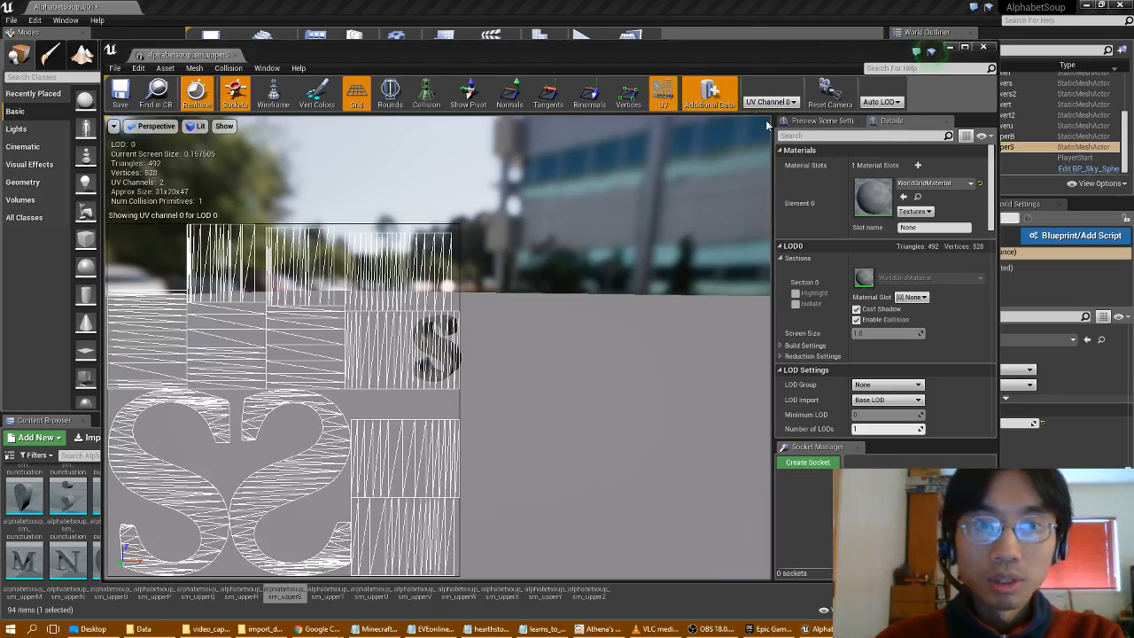
pyautogui.scroll(-5, 968, 366)
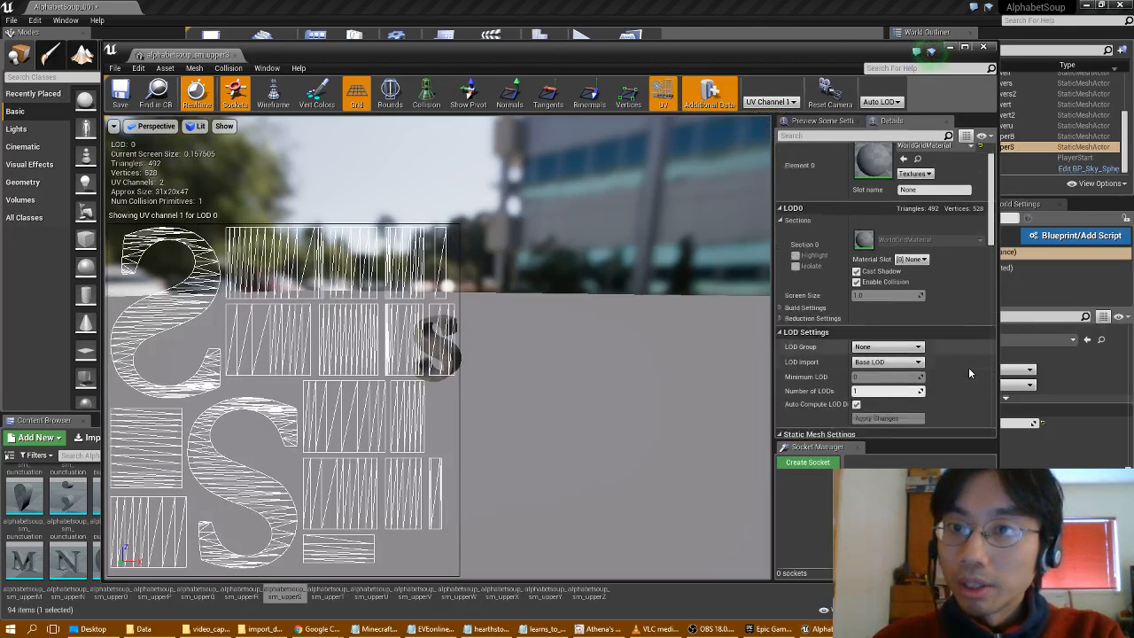
pyautogui.scroll(-1, 969, 372)
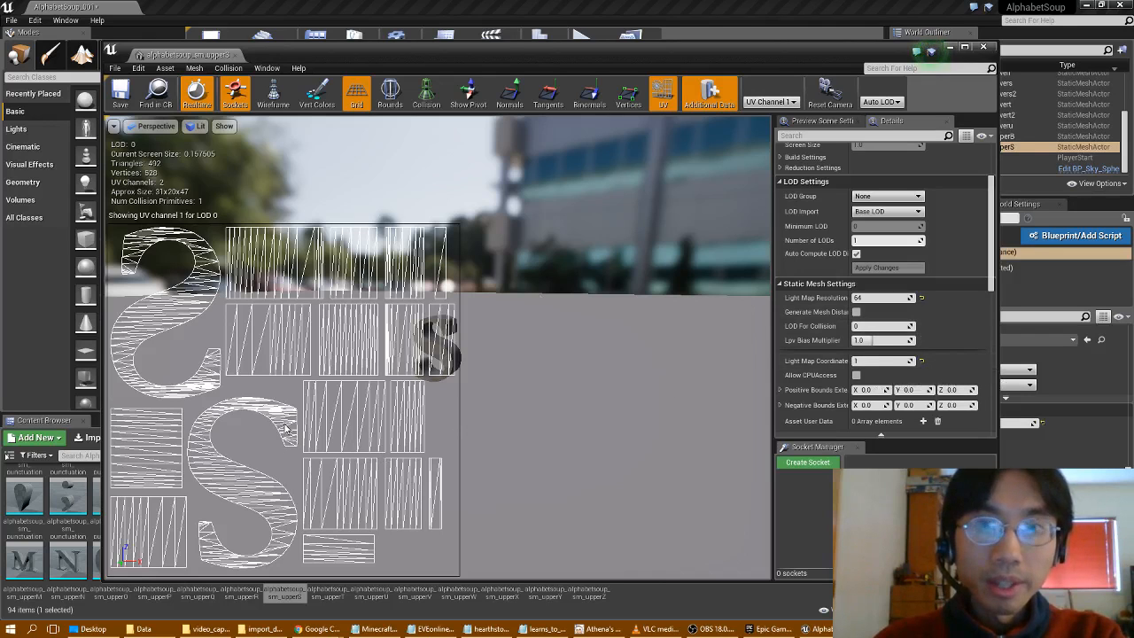
pyautogui.click(983, 48)
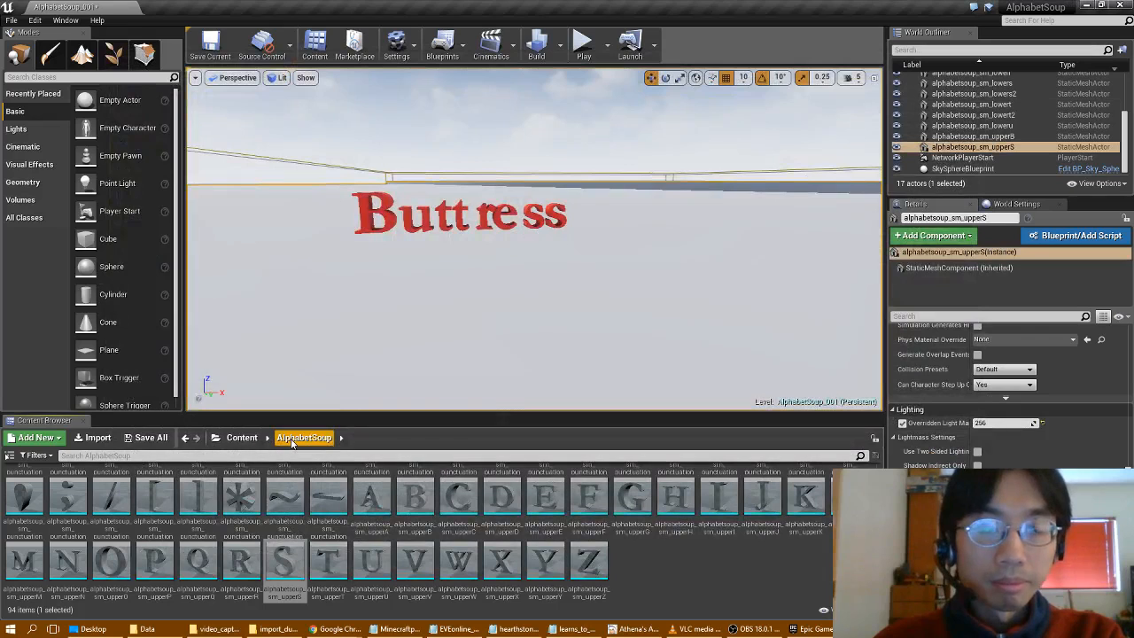
# Return to the top-level Content folder and save the AlphabetSoup_001 level with its built data.
pyautogui.click(251, 442)
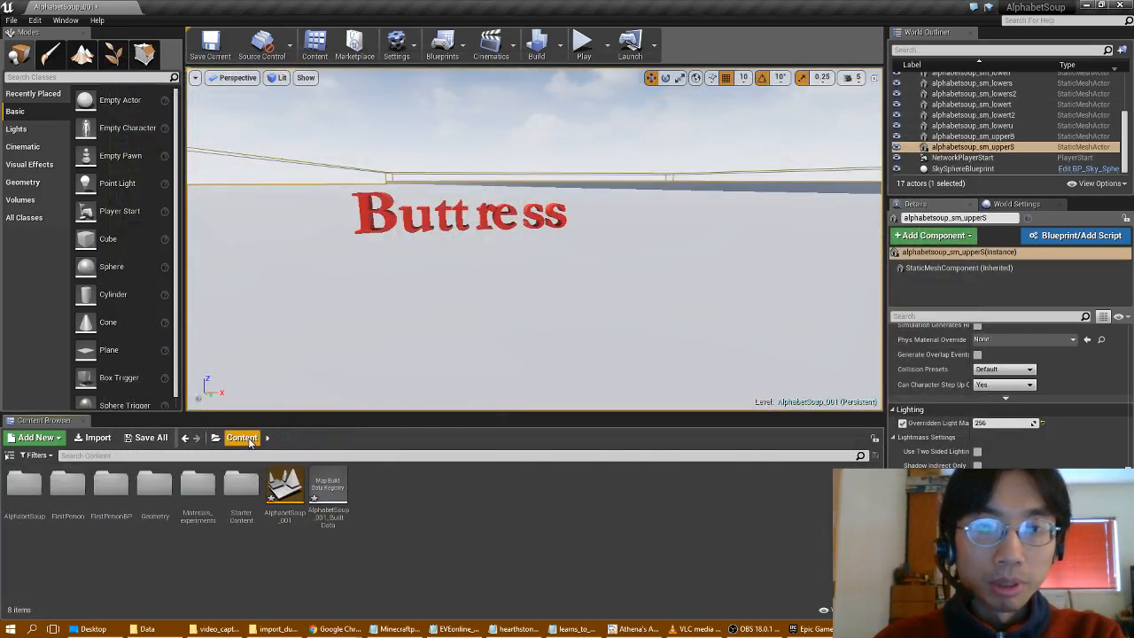
pyautogui.click(12, 20)
pyautogui.click(55, 113)
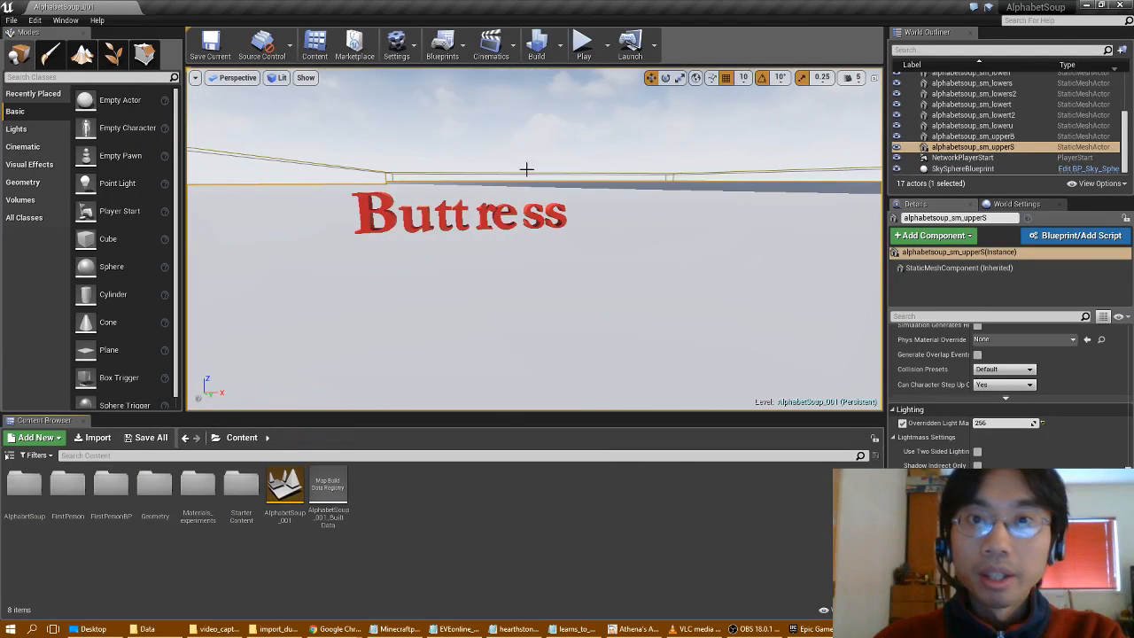
# Set the lighting quality to Production and rebuild the level.
pyautogui.click(561, 53)
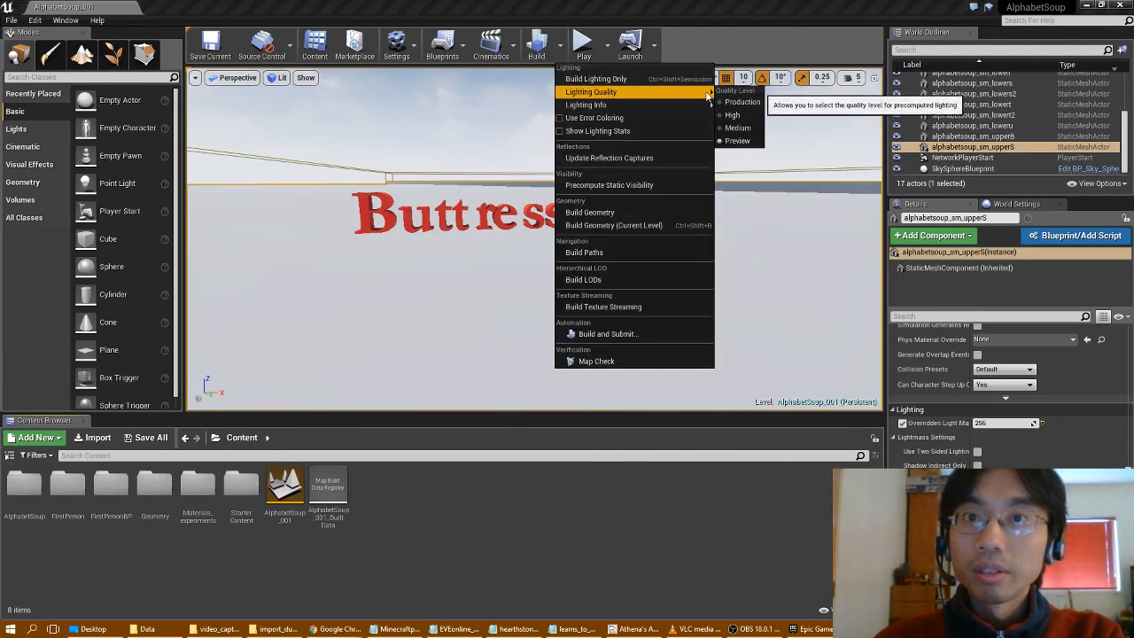
pyautogui.click(738, 102)
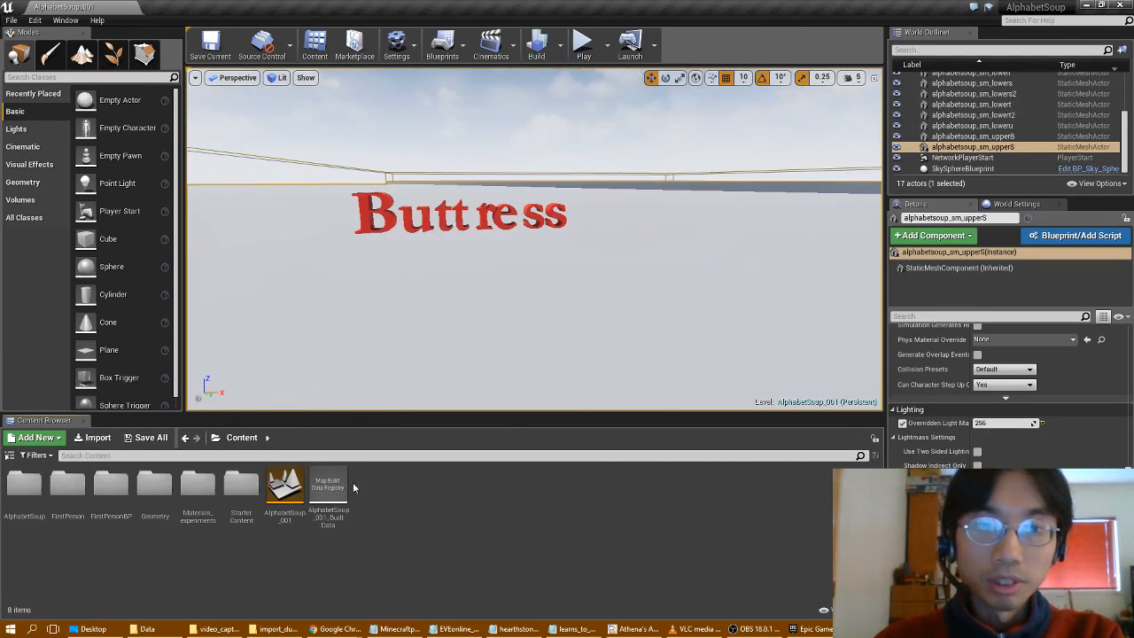
pyautogui.click(537, 46)
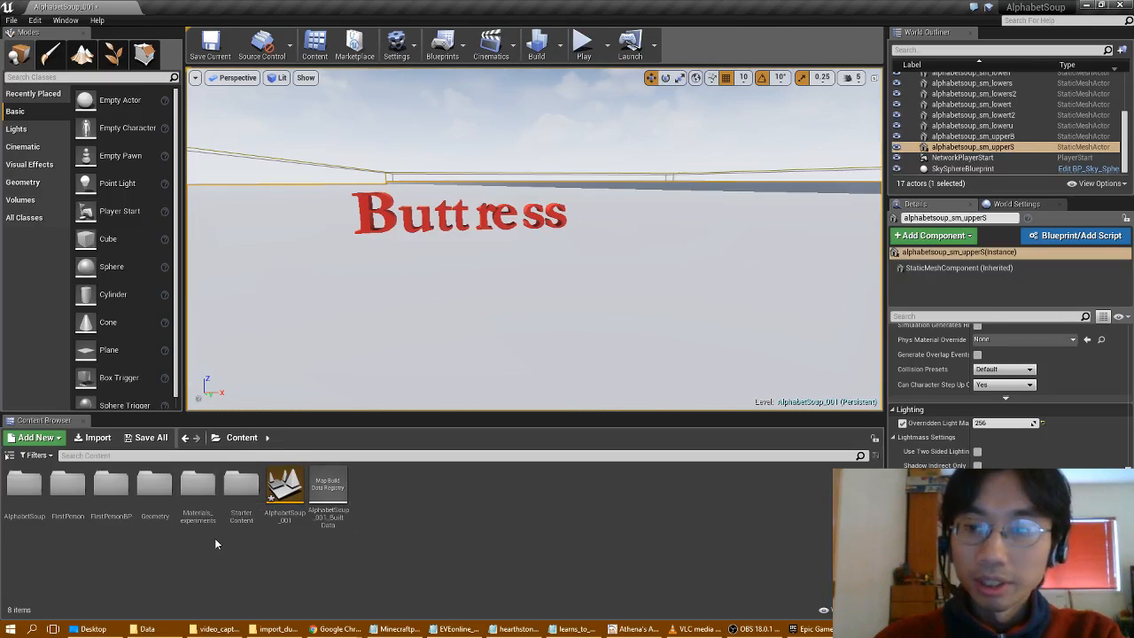
# Open the M_lightgrey material from the Materials_experiments folder, check its shading model options and close the material editor.
pyautogui.doubleClick(197, 487)
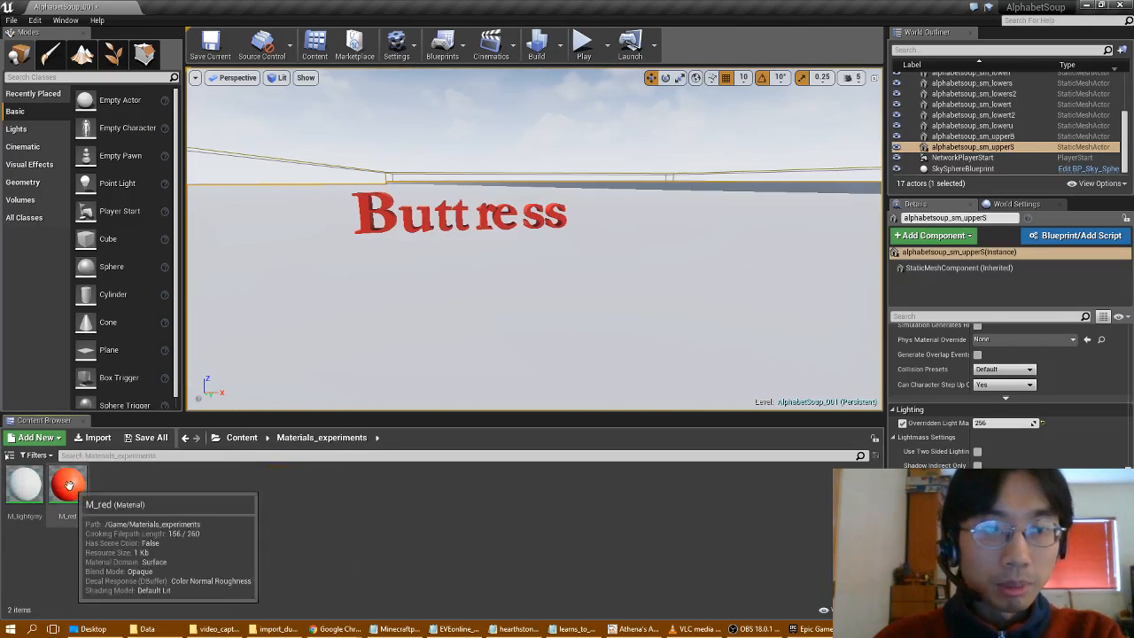
pyautogui.doubleClick(25, 485)
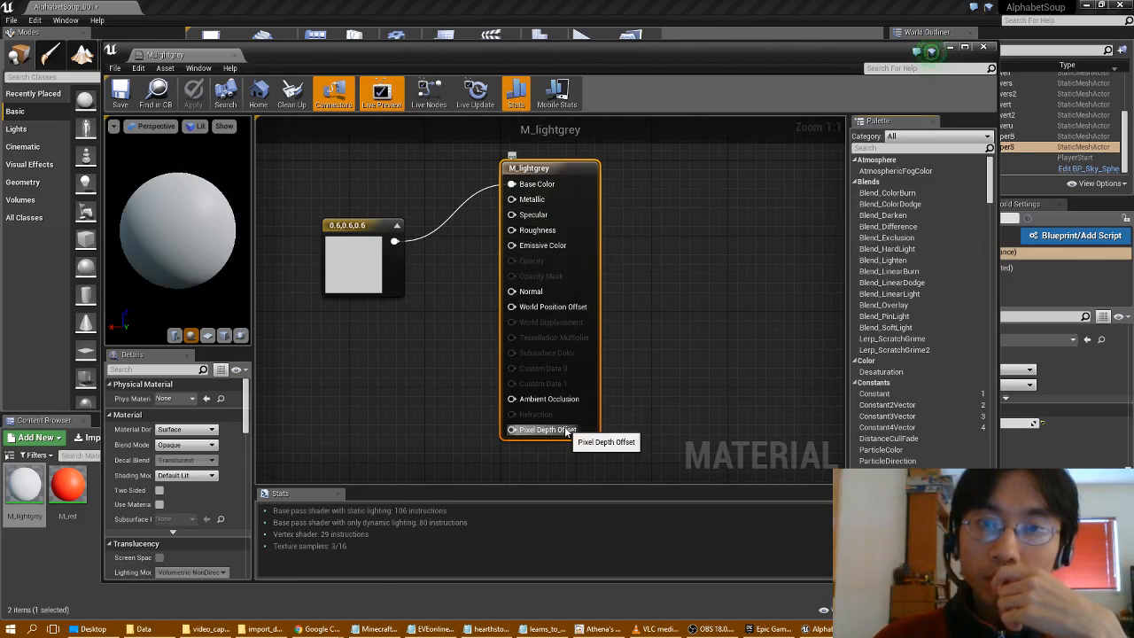
pyautogui.click(210, 476)
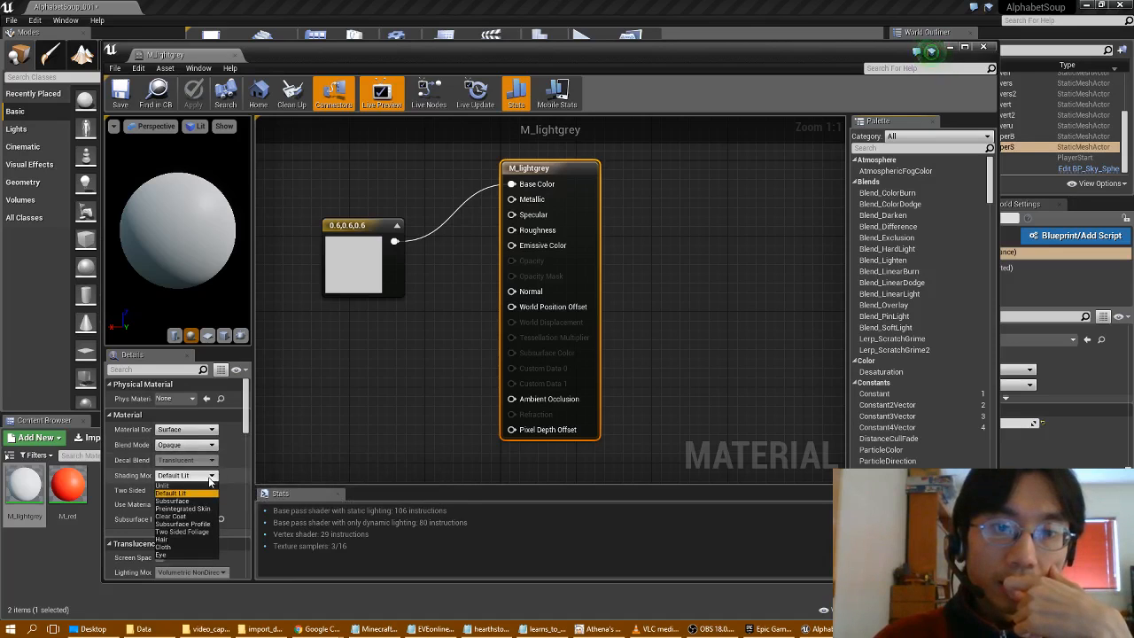
pyautogui.click(211, 479)
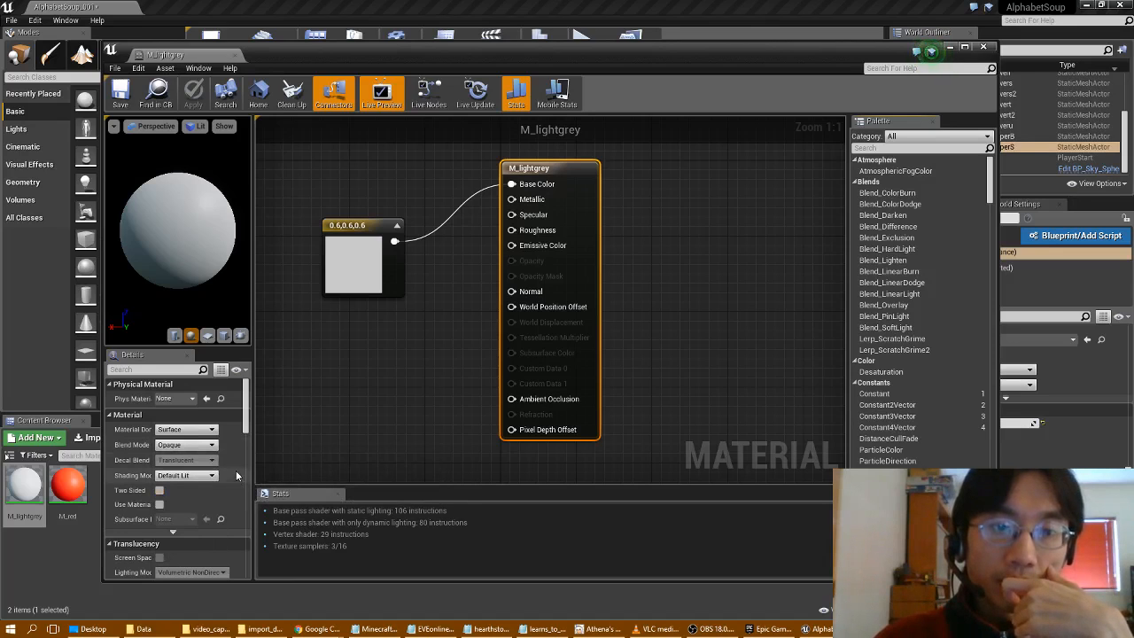
pyautogui.moveTo(245, 400)
pyautogui.mouseDown()
pyautogui.moveTo(246, 435)
pyautogui.moveTo(245, 394)
pyautogui.mouseUp()
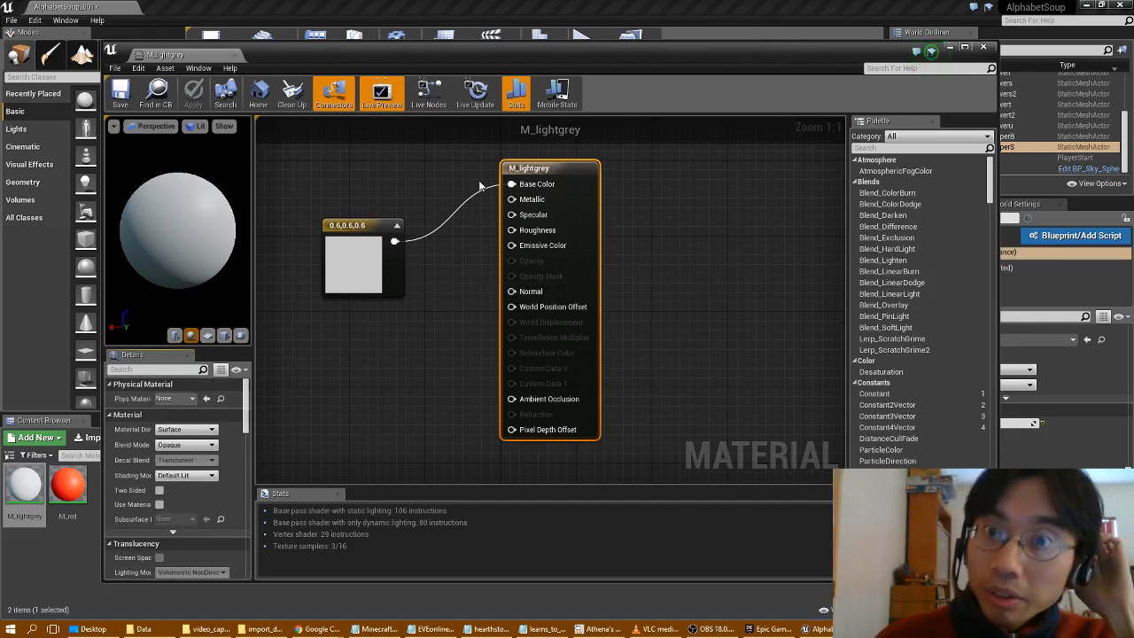
pyautogui.click(981, 48)
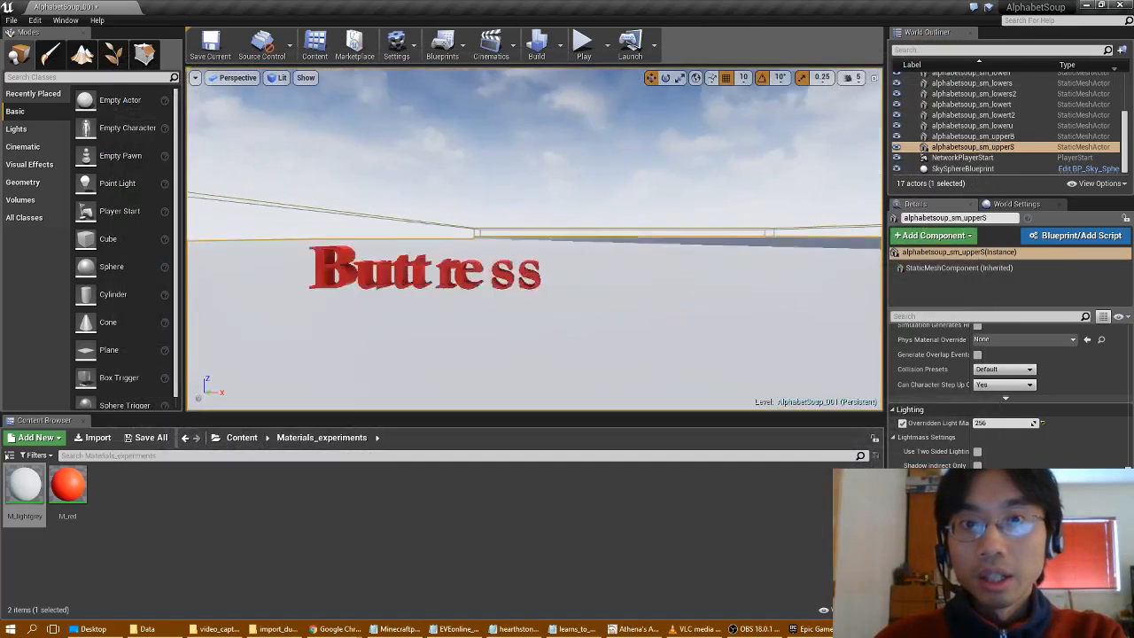
# Launch the project as a standalone game, saving the AlphabetSoup_001 level and its built data.
pyautogui.scroll(-5, 620, 124)
pyautogui.click(630, 44)
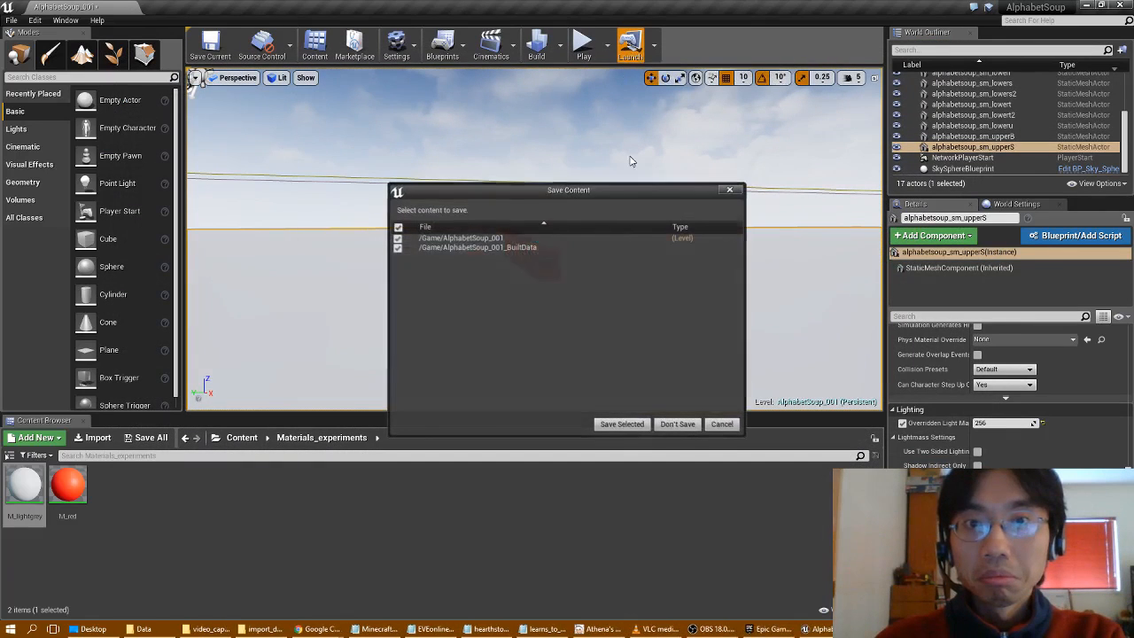
pyautogui.click(621, 423)
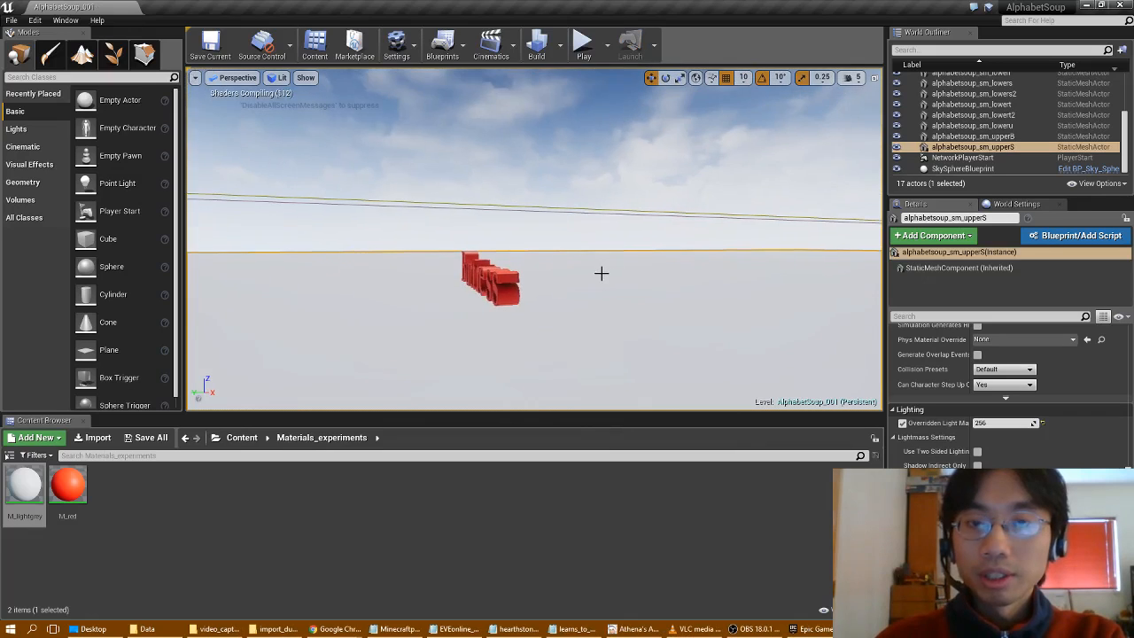
# Select the SkySphereBlueprint actor to view its override settings, and quit the launched game after viewing the level.
pyautogui.moveTo(534, 239); pyautogui.dragTo(701, 239, button='right')
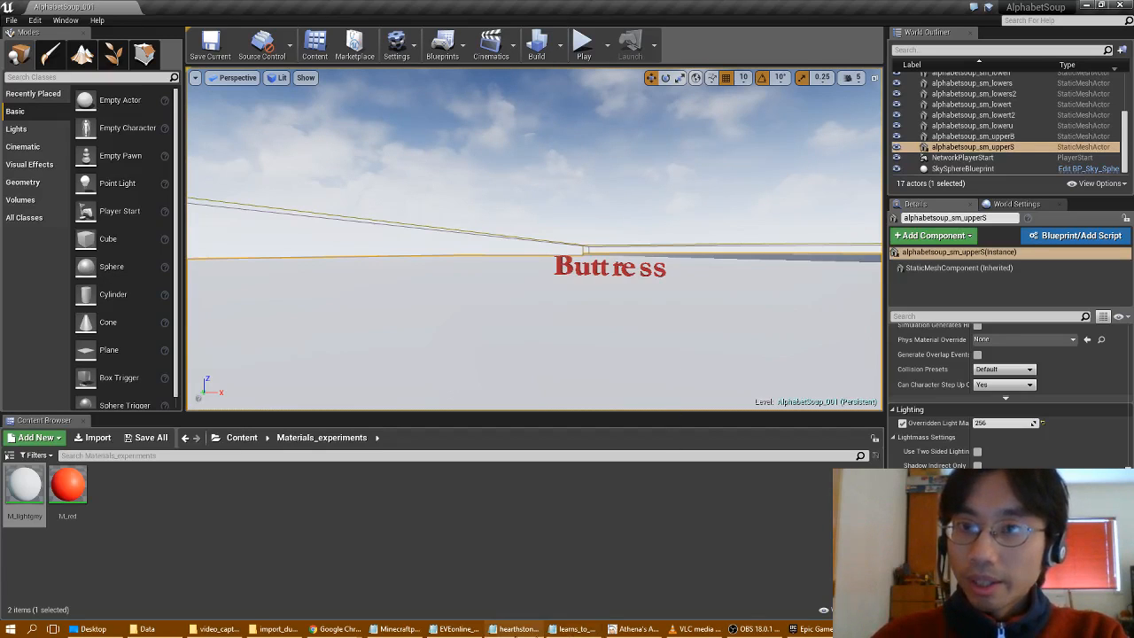
pyautogui.rightClick(999, 169)
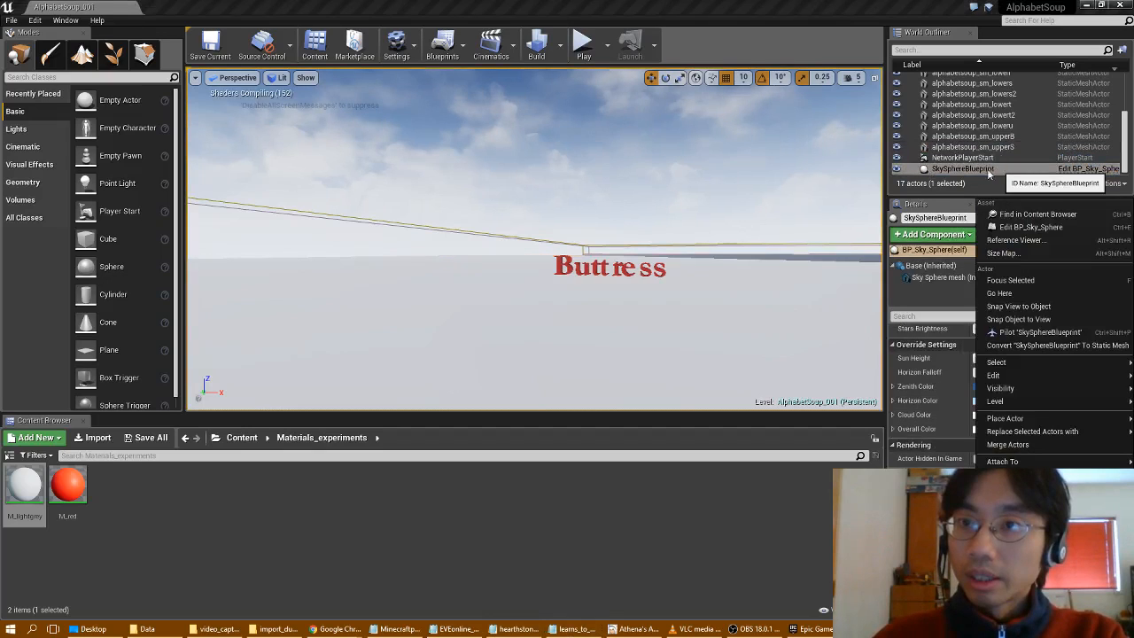
pyautogui.click(725, 503)
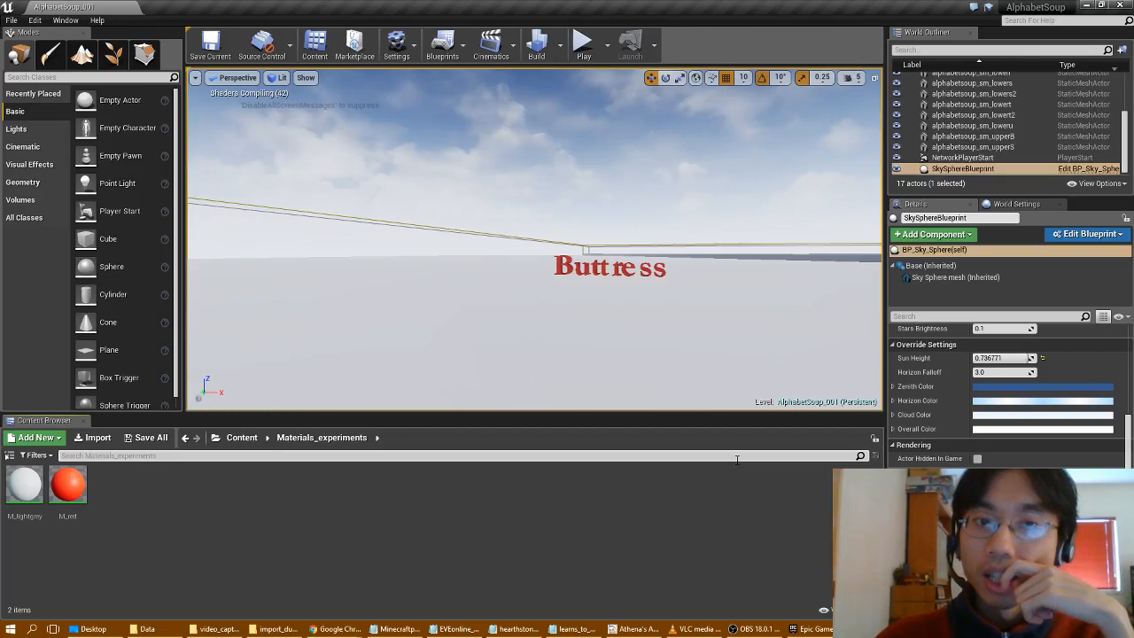
pyautogui.moveTo(694, 331); pyautogui.dragTo(793, 319, button='right')
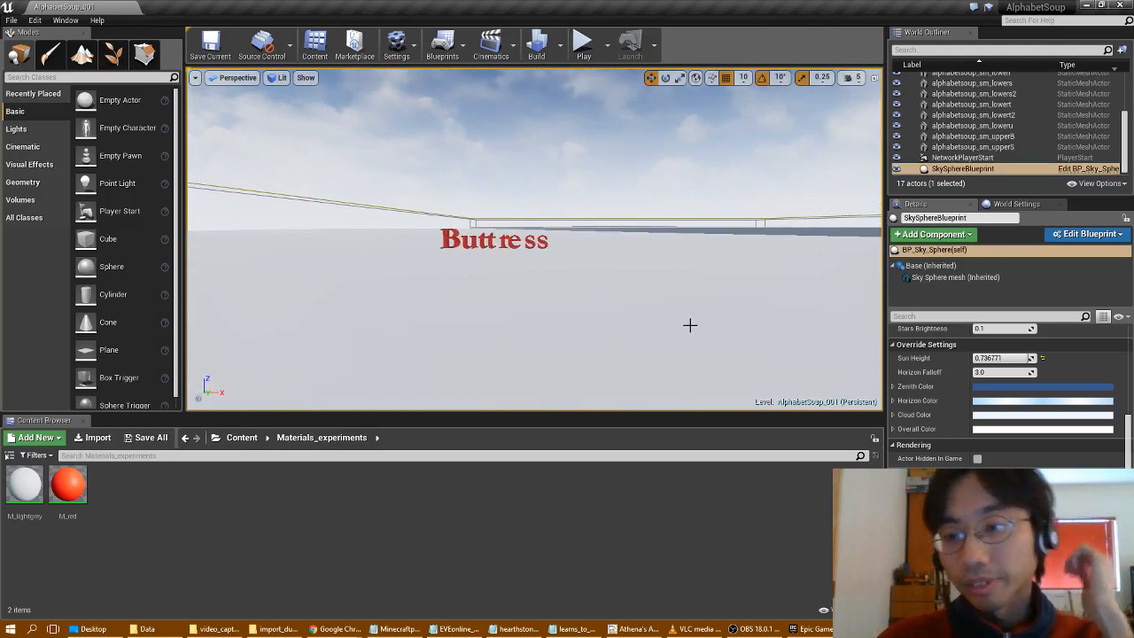
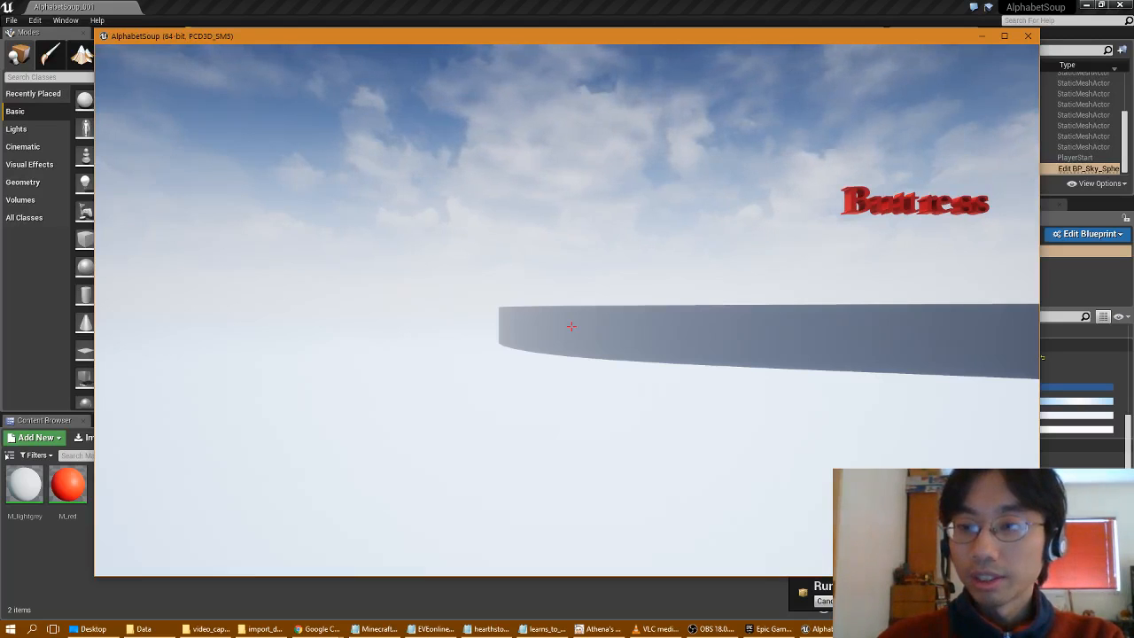
pyautogui.press('Escape')
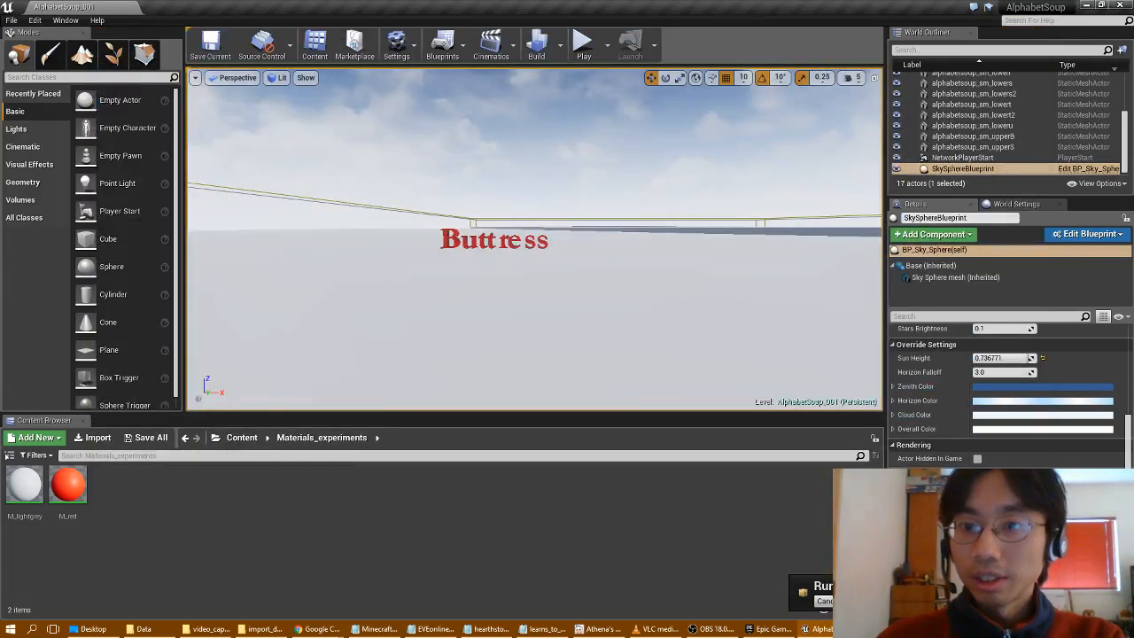
# Select the NetworkPlayerStart actor, inspect its placement near the Buttress letters and briefly play the level in the viewport.
pyautogui.moveTo(594, 299); pyautogui.dragTo(832, 297, button='right')
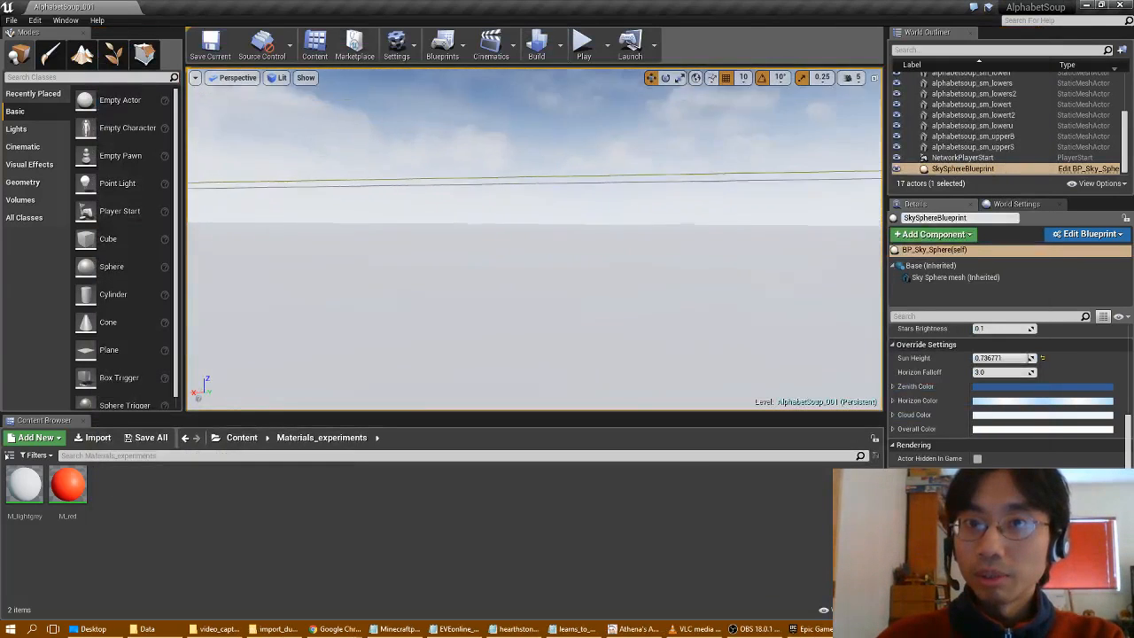
pyautogui.moveTo(531, 266); pyautogui.dragTo(841, 273, button='right')
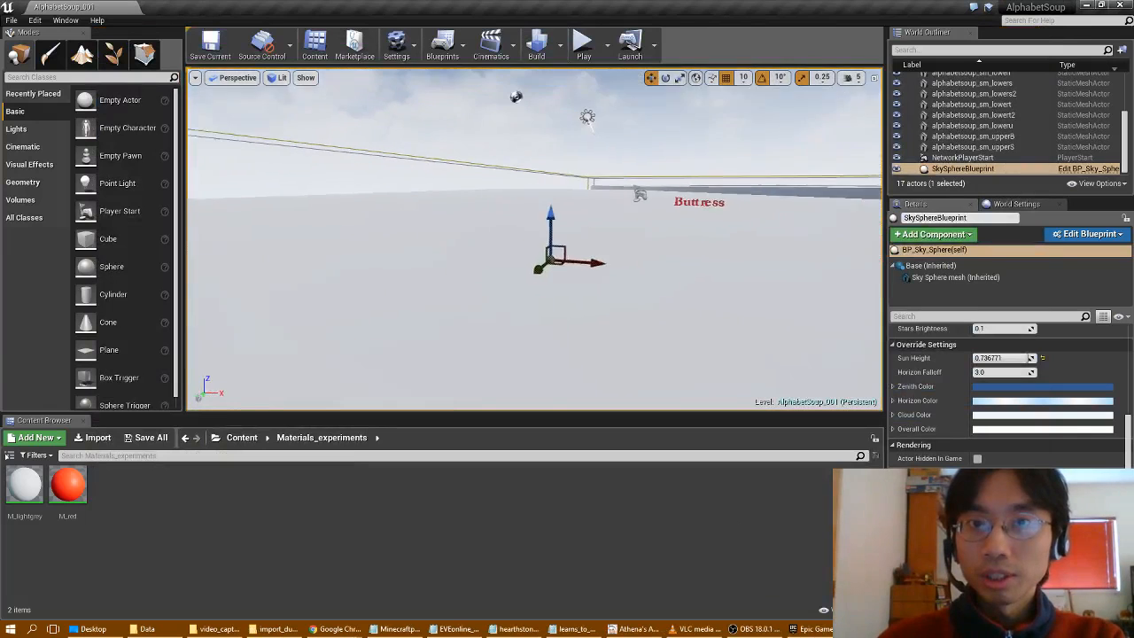
pyautogui.moveTo(549, 232)
pyautogui.mouseDown(button='right')
pyautogui.moveTo(580, 244)
pyautogui.moveTo(478, 221)
pyautogui.moveTo(577, 219)
pyautogui.moveTo(564, 115)
pyautogui.moveTo(537, 232)
pyautogui.moveTo(576, 176)
pyautogui.moveTo(567, 292)
pyautogui.moveTo(470, 308)
pyautogui.moveTo(483, 306)
pyautogui.moveTo(412, 181)
pyautogui.moveTo(421, 244)
pyautogui.moveTo(403, 288)
pyautogui.moveTo(533, 234)
pyautogui.mouseUp(button='right')
pyautogui.click(604, 208)
pyautogui.press('w')
pyautogui.press('s')
pyautogui.press('w')
pyautogui.press('d')
pyautogui.press('w')
pyautogui.press('a')
pyautogui.press('w')
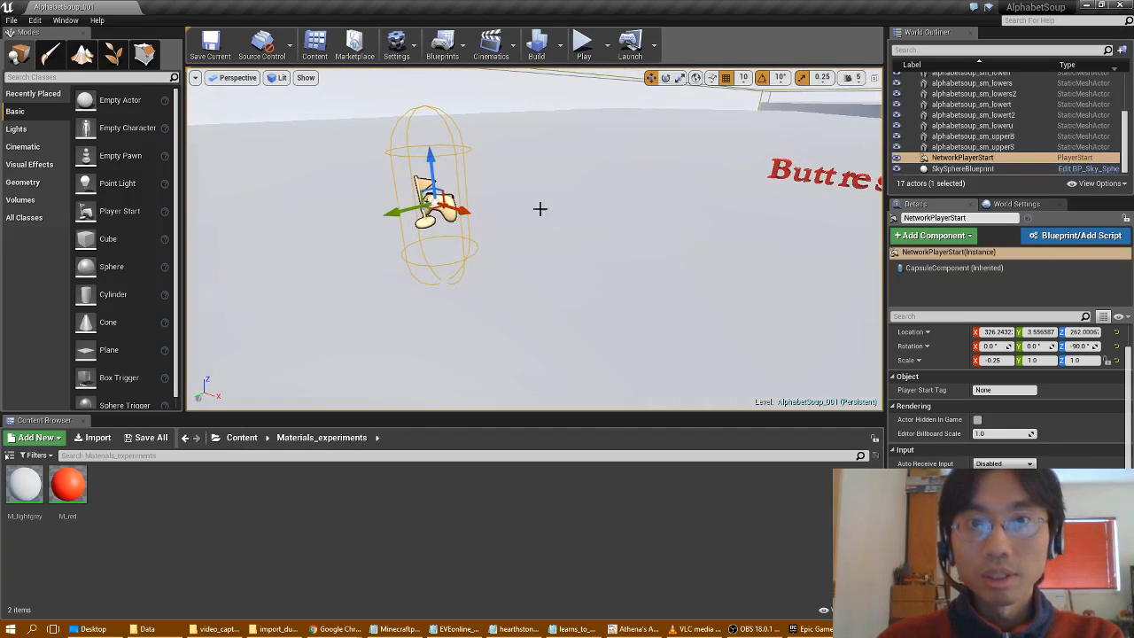
pyautogui.click(584, 44)
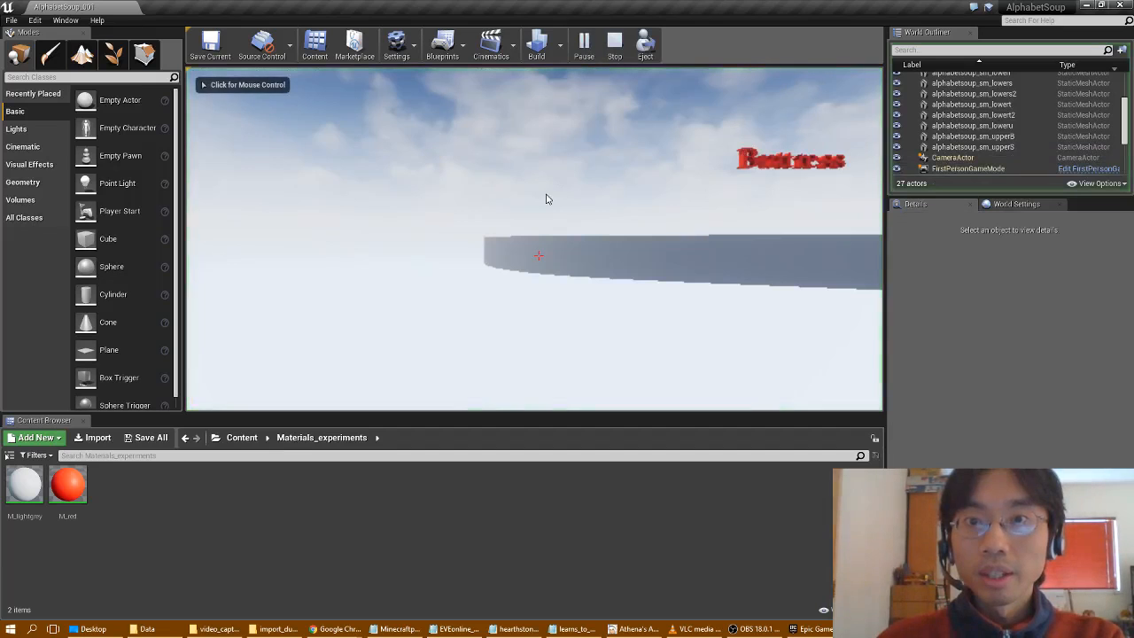
pyautogui.click(614, 46)
# Select the large S mesh serving as the floor and set its Z location to -110 cm.
pyautogui.moveTo(534, 239); pyautogui.dragTo(655, 301, button='right')
pyautogui.press('f')
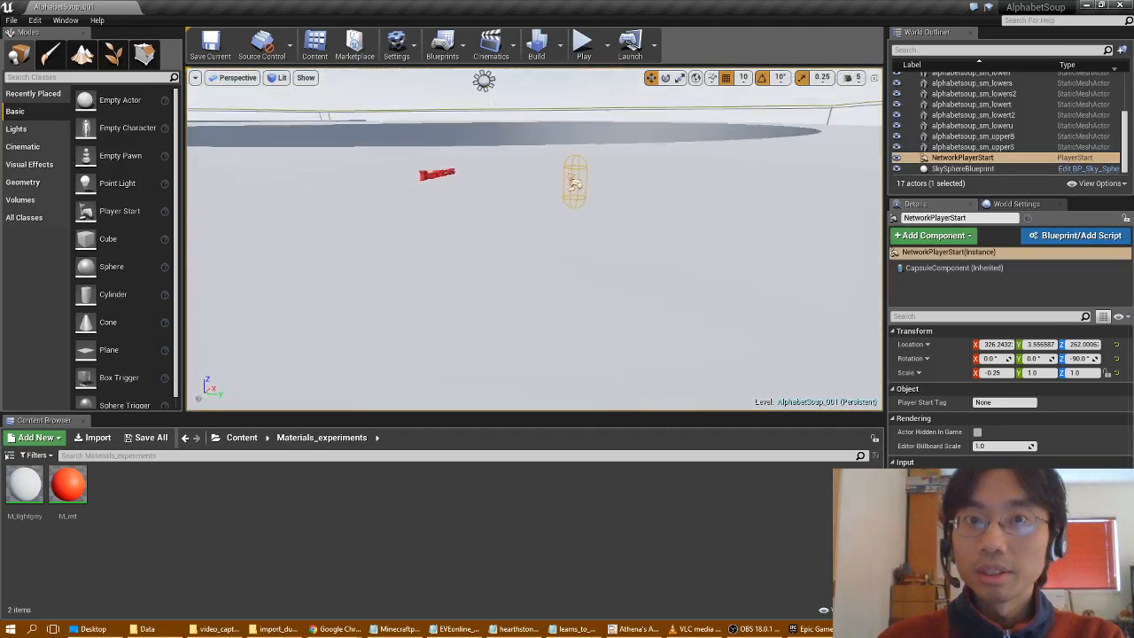
pyautogui.click(472, 298)
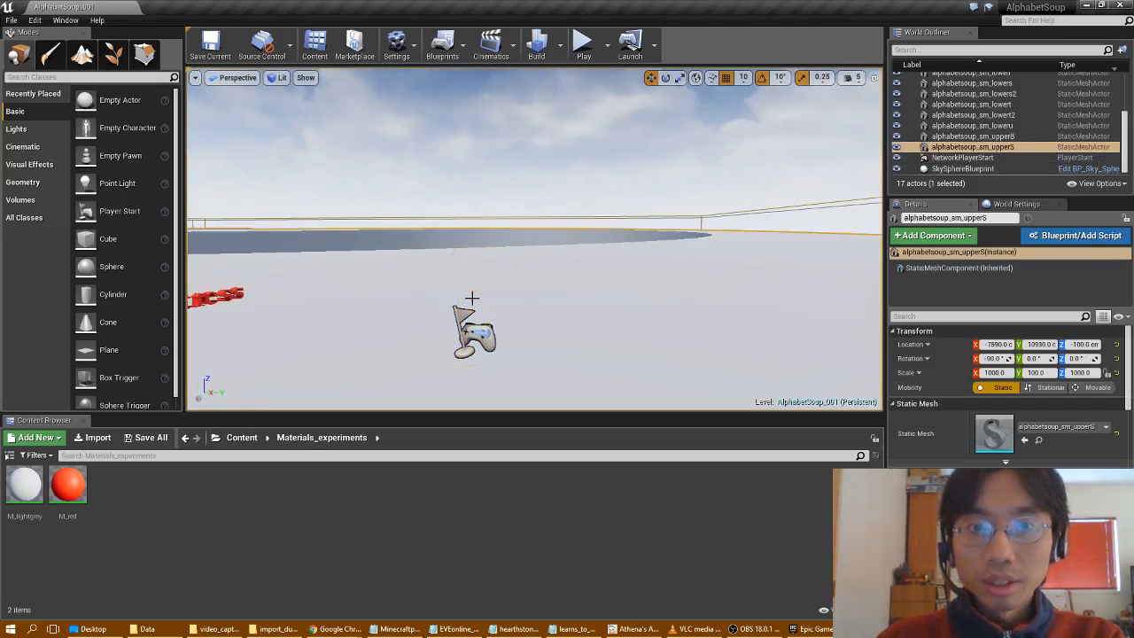
pyautogui.click(467, 327)
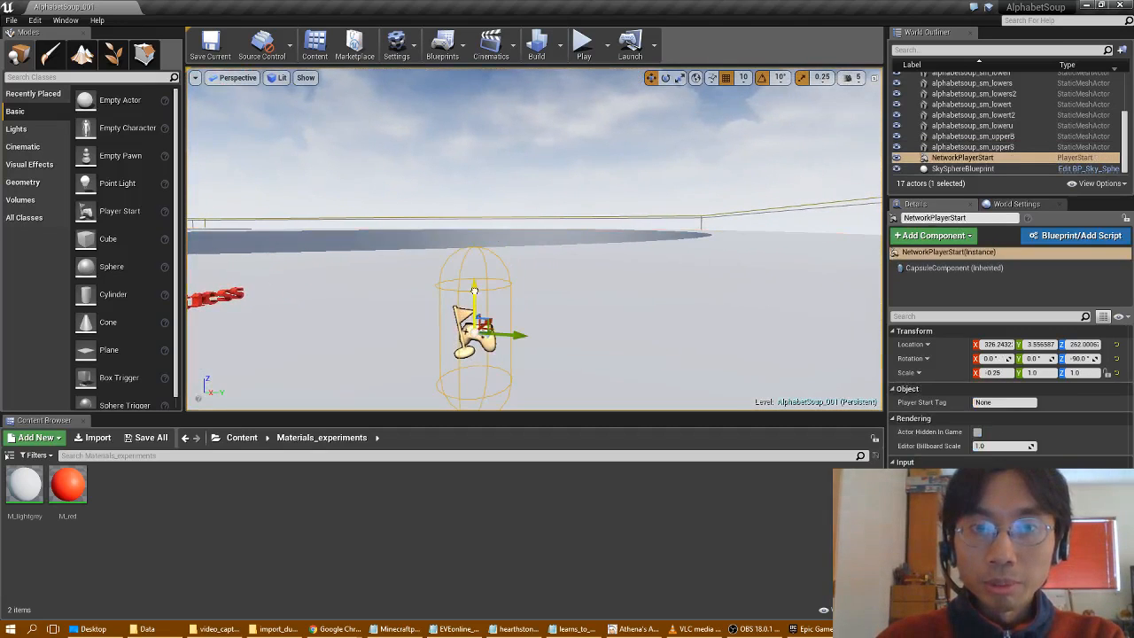
pyautogui.click(516, 302)
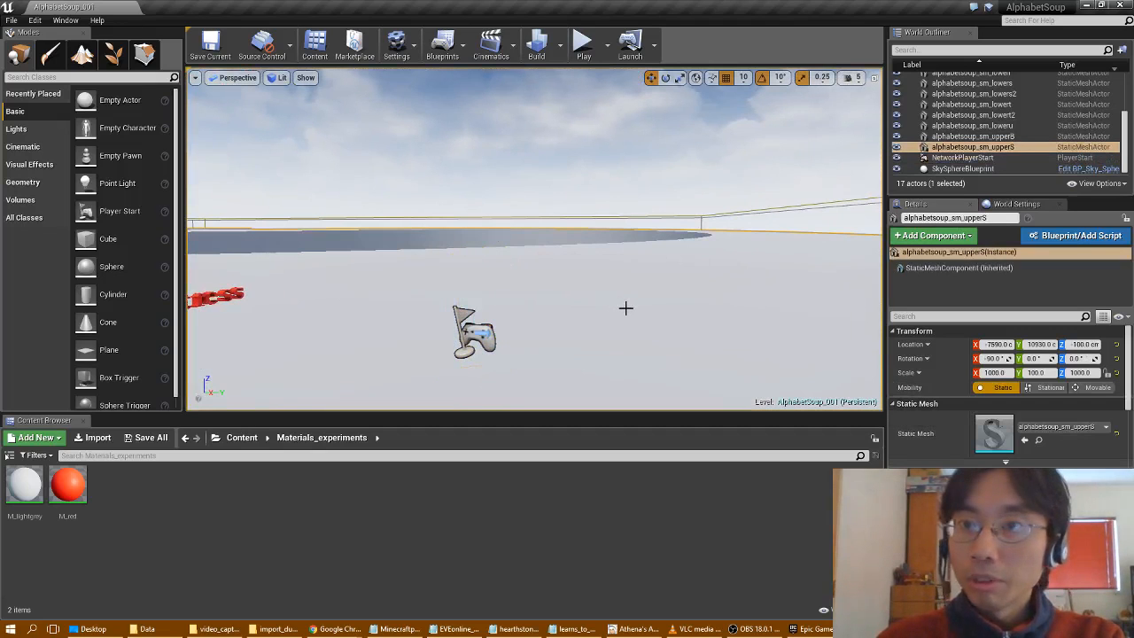
pyautogui.moveTo(643, 296); pyautogui.dragTo(594, 318, button='right')
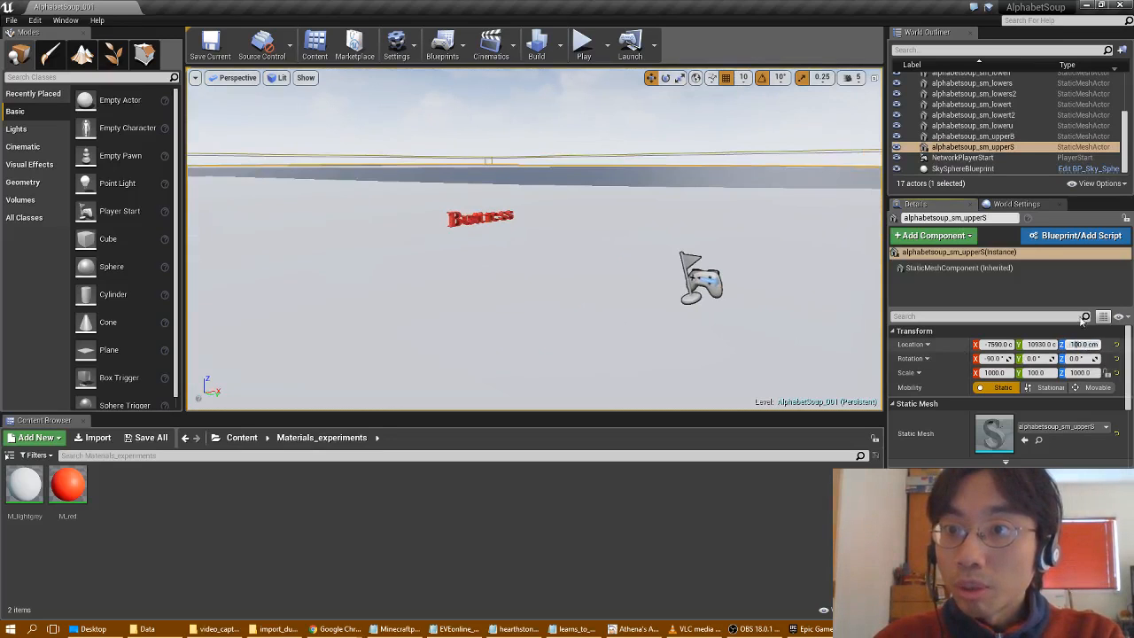
pyautogui.write('1')
pyautogui.press('Return')
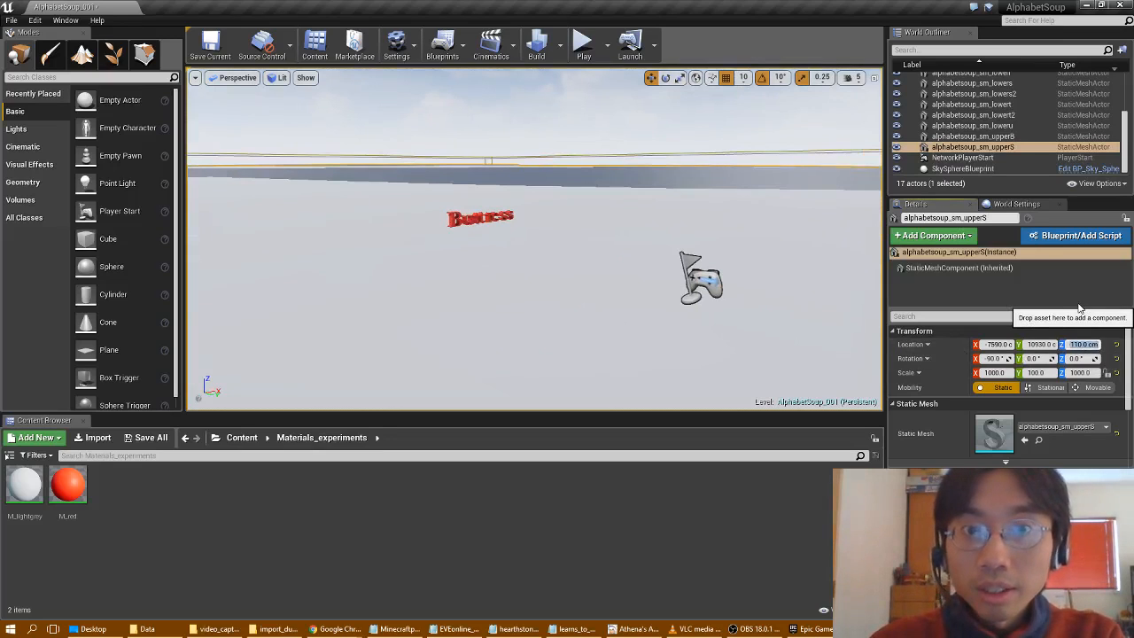
# Select the NetworkPlayerStart, check its height above the lowered floor and play-test the level again.
pyautogui.moveTo(557, 276); pyautogui.dragTo(586, 174, button='right')
pyautogui.press('w')
pyautogui.click(638, 125)
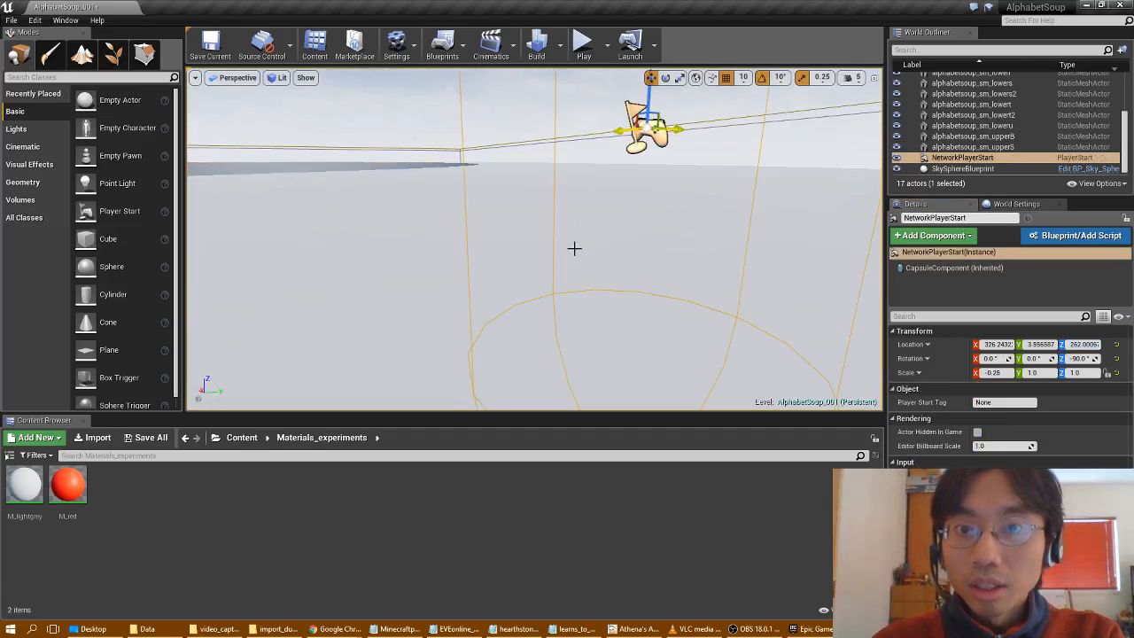
pyautogui.moveTo(574, 248); pyautogui.dragTo(524, 265, button='right')
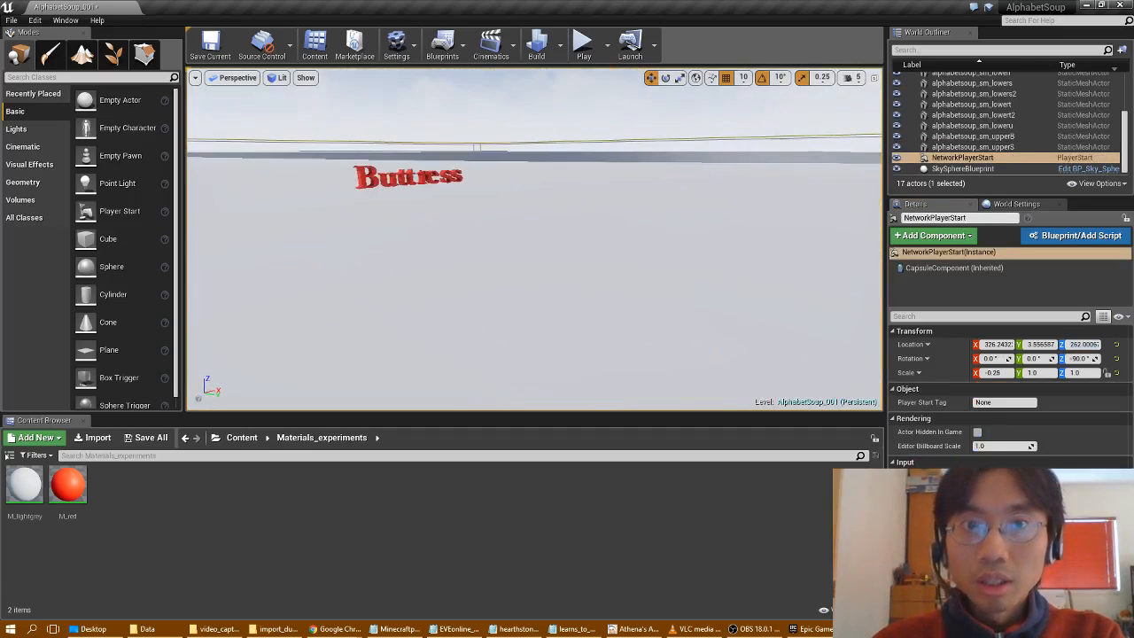
pyautogui.click(584, 44)
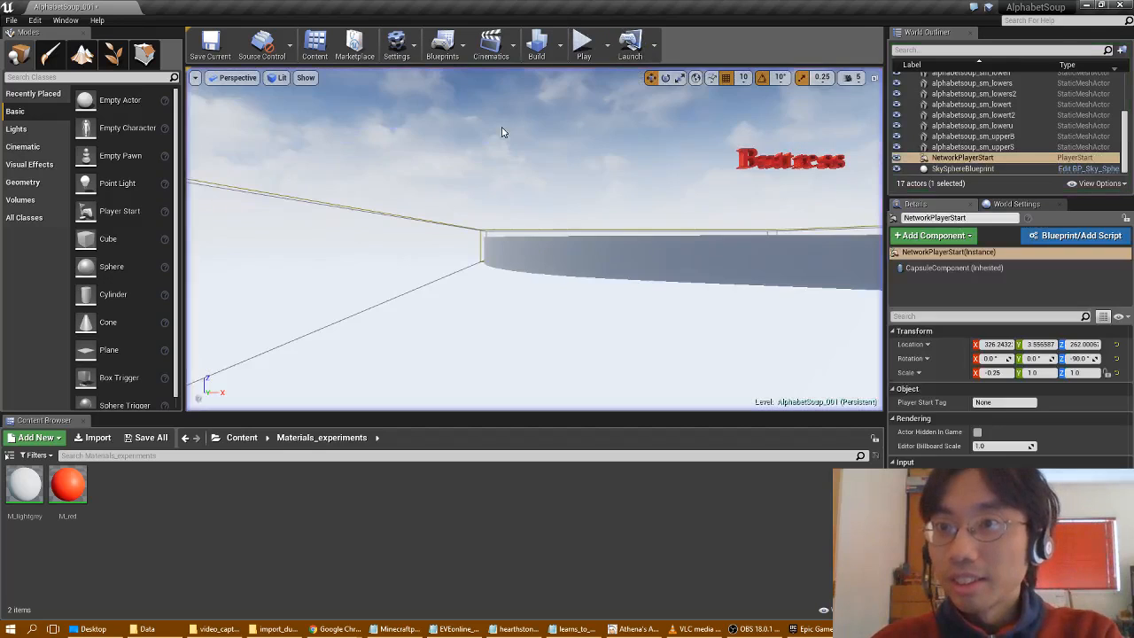
pyautogui.press('Escape')
# Select the floor S mesh and review its transform, material and physics settings.
pyautogui.moveTo(523, 200); pyautogui.dragTo(450, 260, button='right')
pyautogui.click(567, 247)
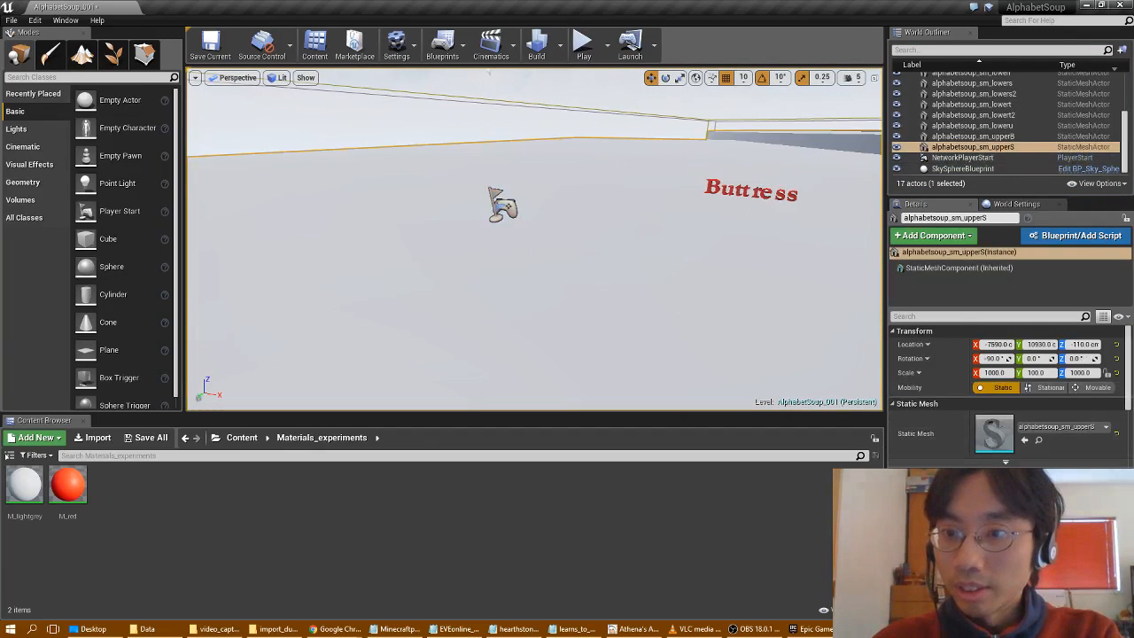
pyautogui.scroll(-3, 1010, 389)
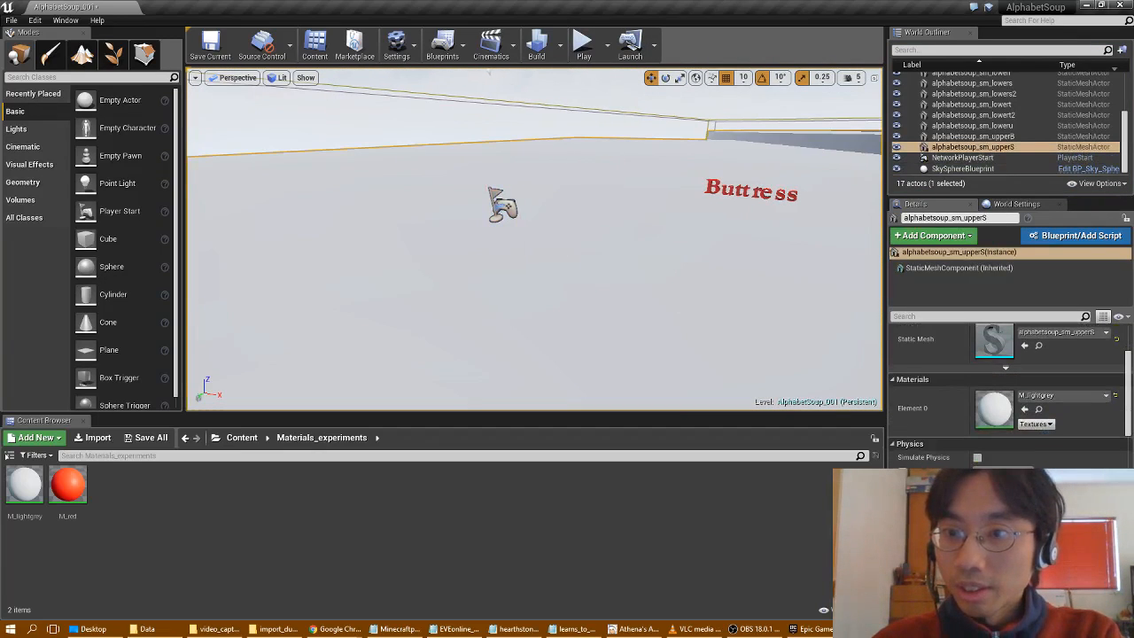
pyautogui.scroll(-2, 1010, 397)
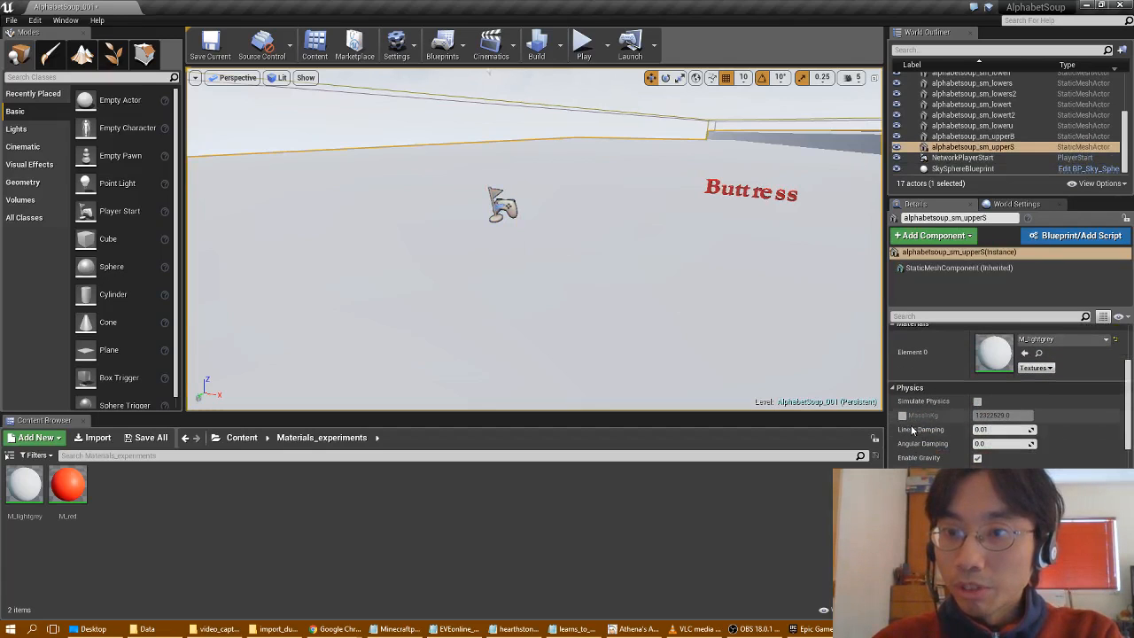
pyautogui.scroll(-2, 1009, 396)
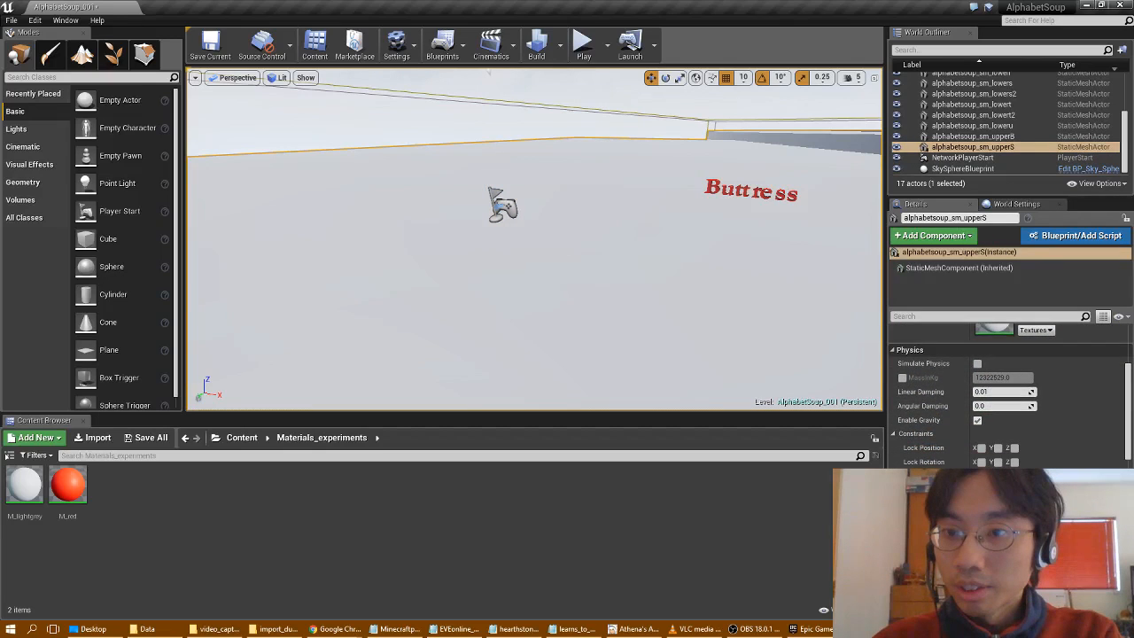
pyautogui.scroll(-5, 1010, 396)
pyautogui.scroll(10, 1009, 390)
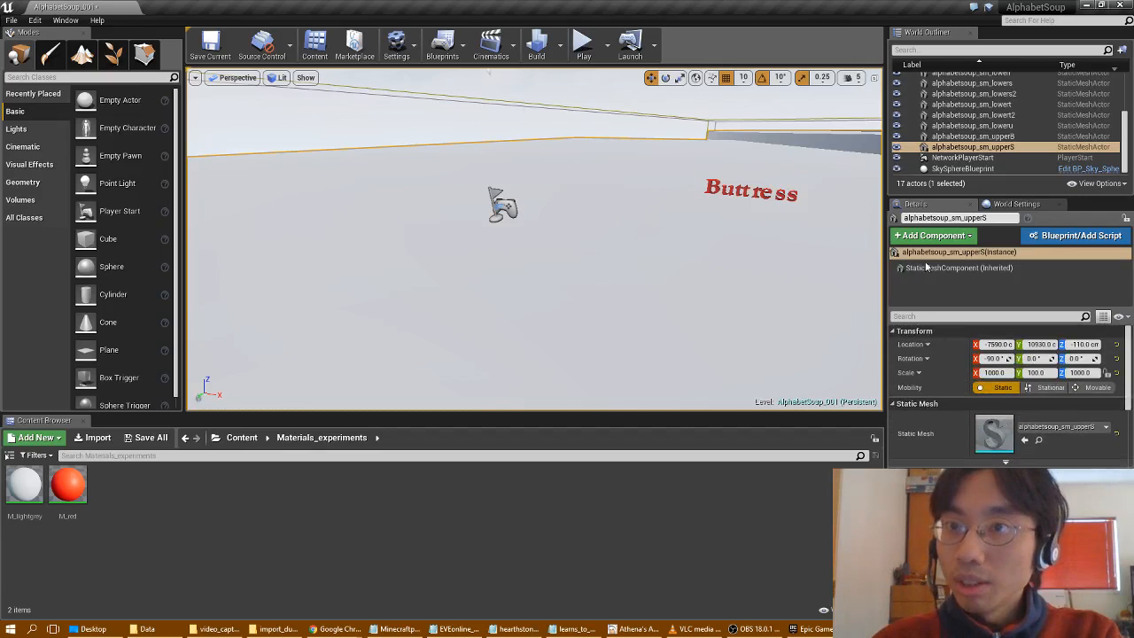
# Select the NetworkPlayerStart and raise it vertically to a Z location of about 272.
pyautogui.click(960, 158)
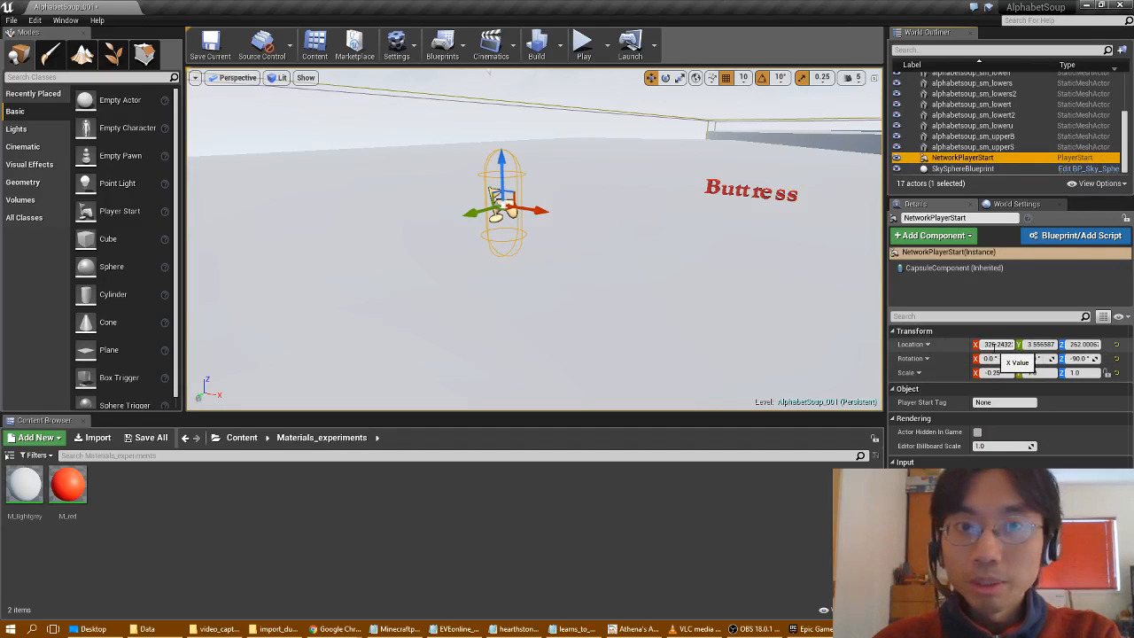
pyautogui.press('f')
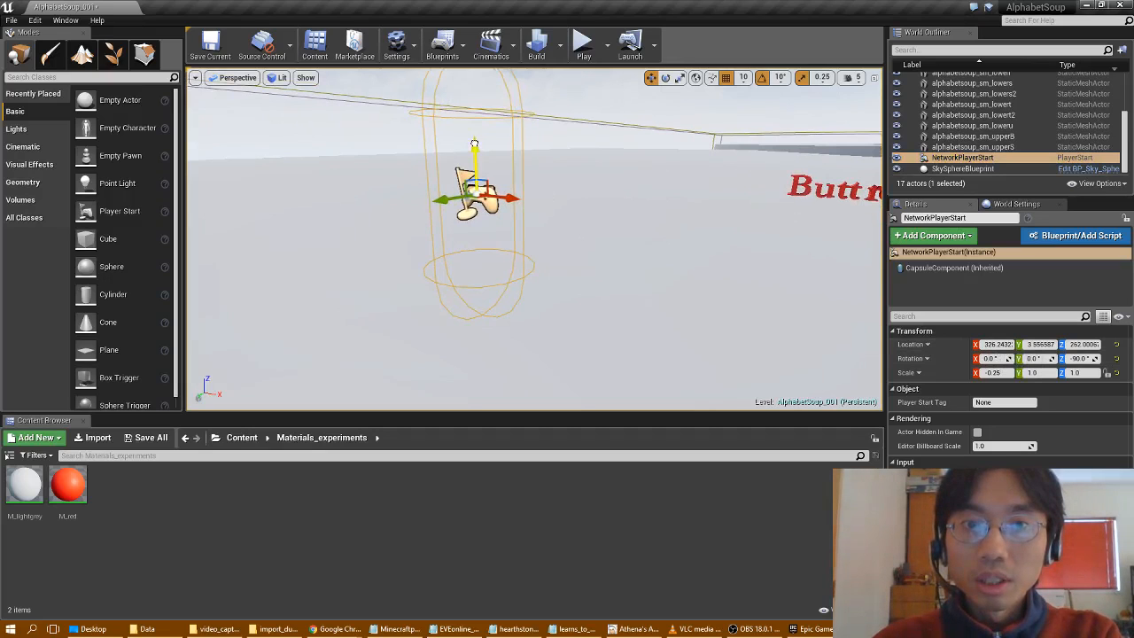
pyautogui.moveTo(474, 143); pyautogui.dragTo(474, 133)
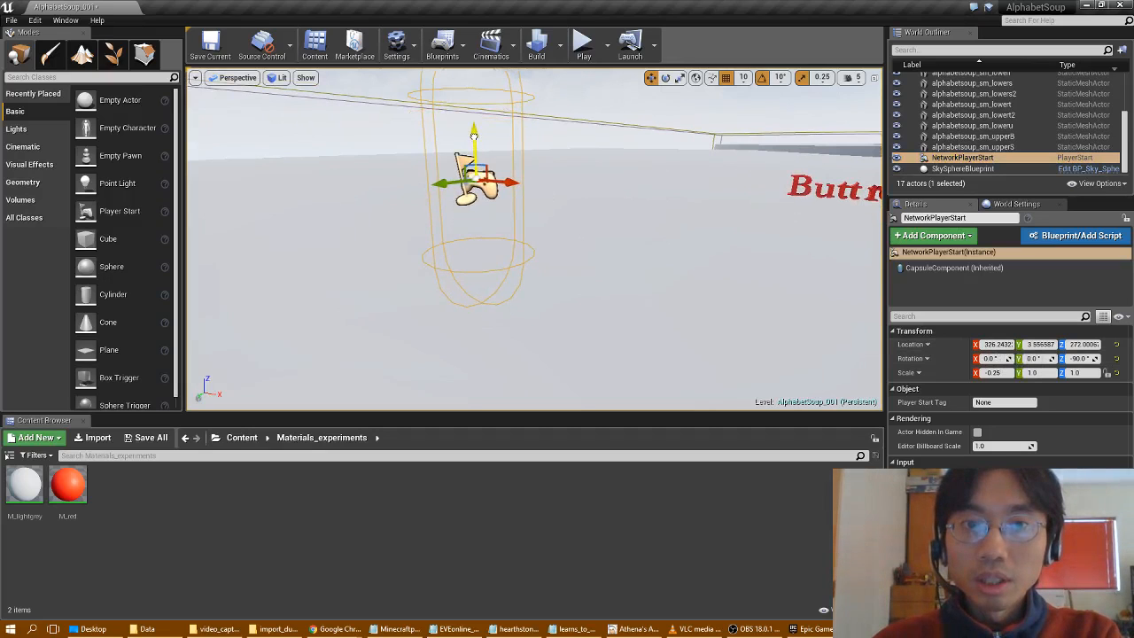
# Play-test the level from the raised player start, view the Buttress lettering and end the session.
pyautogui.click(586, 46)
pyautogui.click(572, 233)
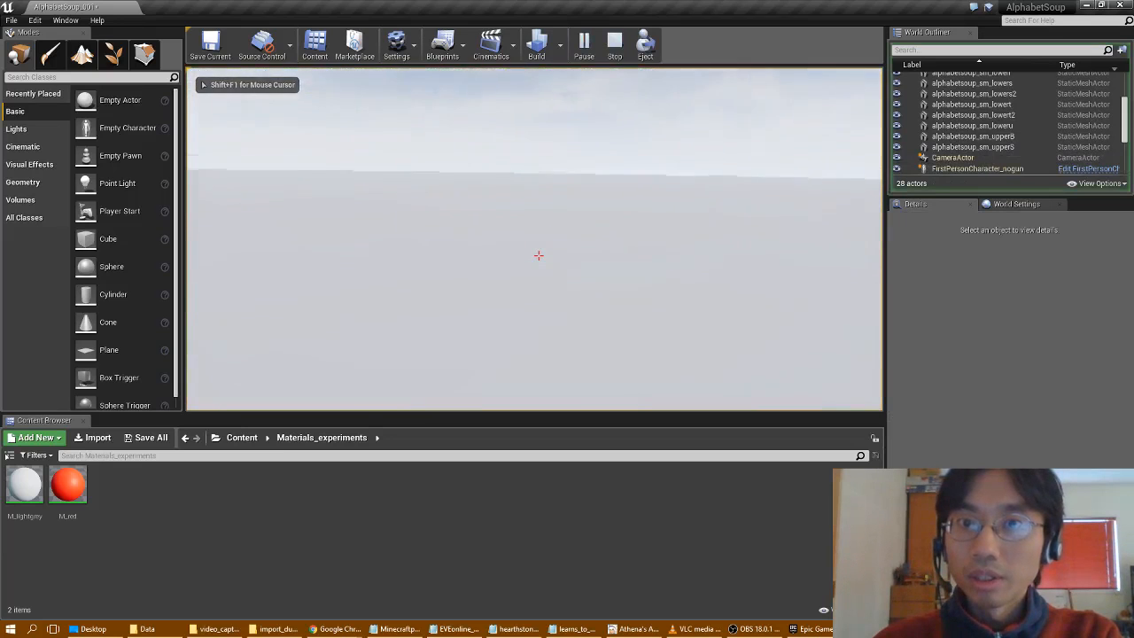
pyautogui.press('w')
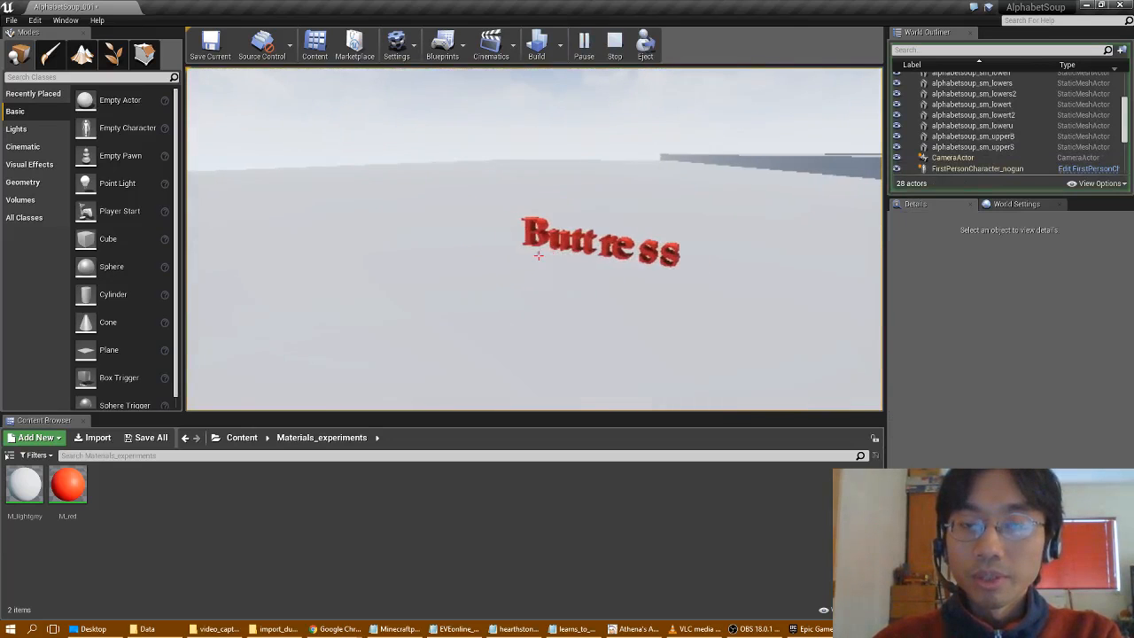
pyautogui.press('Escape')
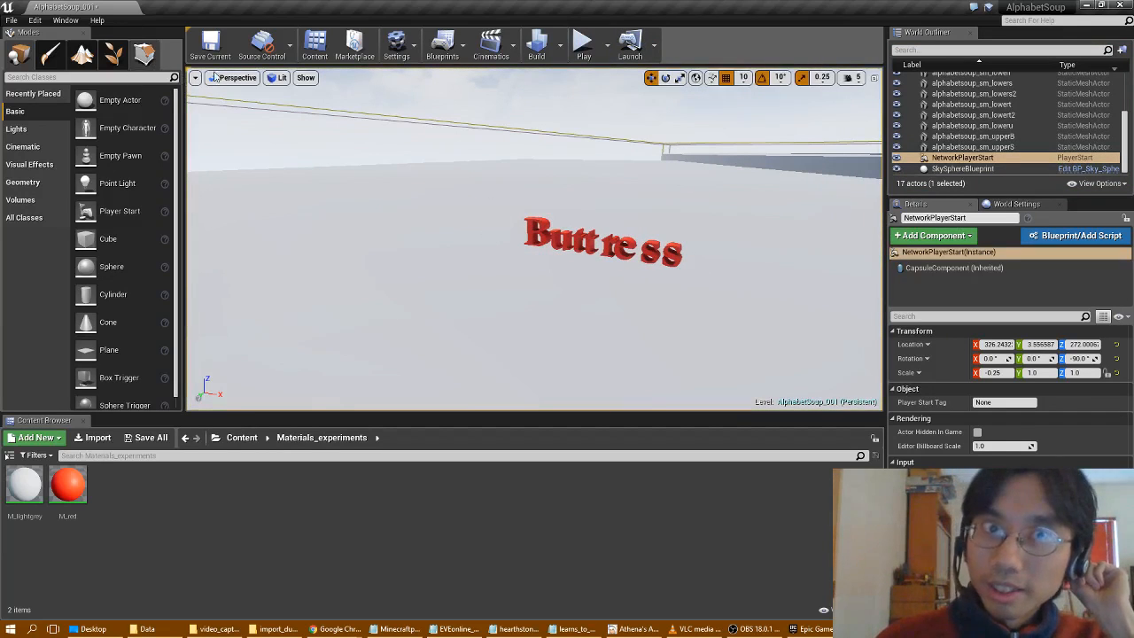
# Rebuild the level and select the Light Source directional light in the sky.
pyautogui.click(535, 46)
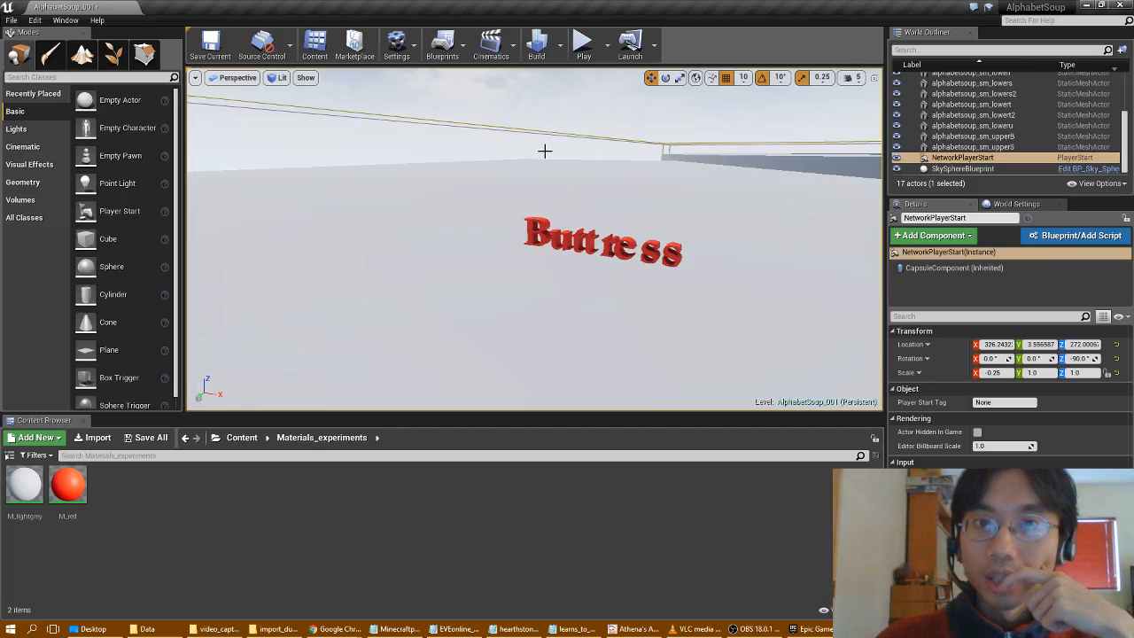
pyautogui.moveTo(483, 176); pyautogui.dragTo(471, 108, button='right')
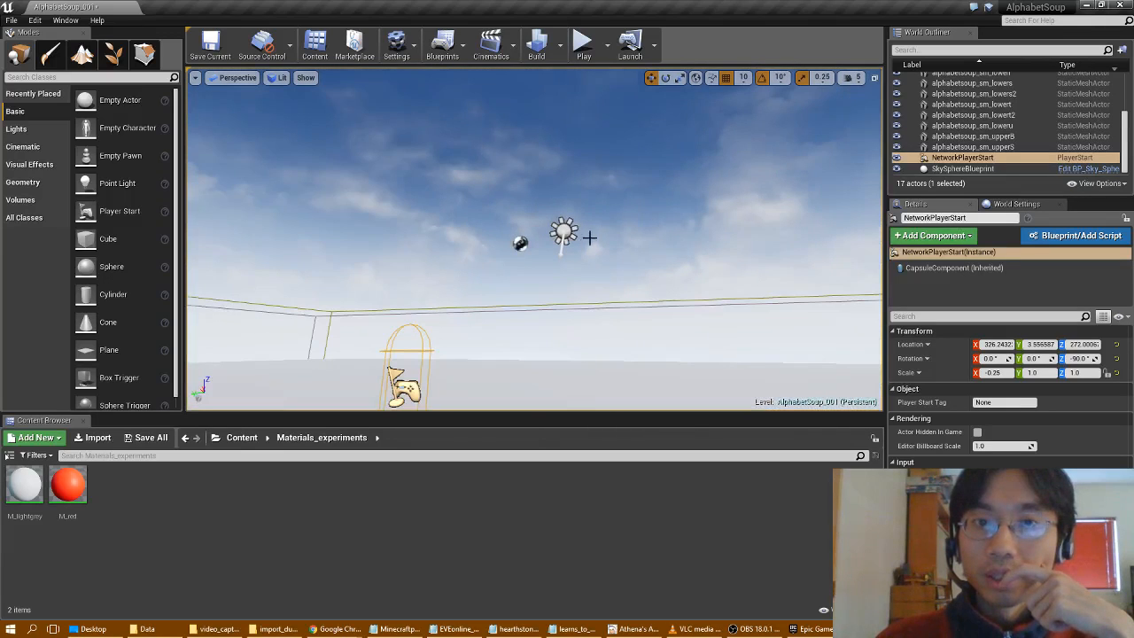
pyautogui.click(563, 232)
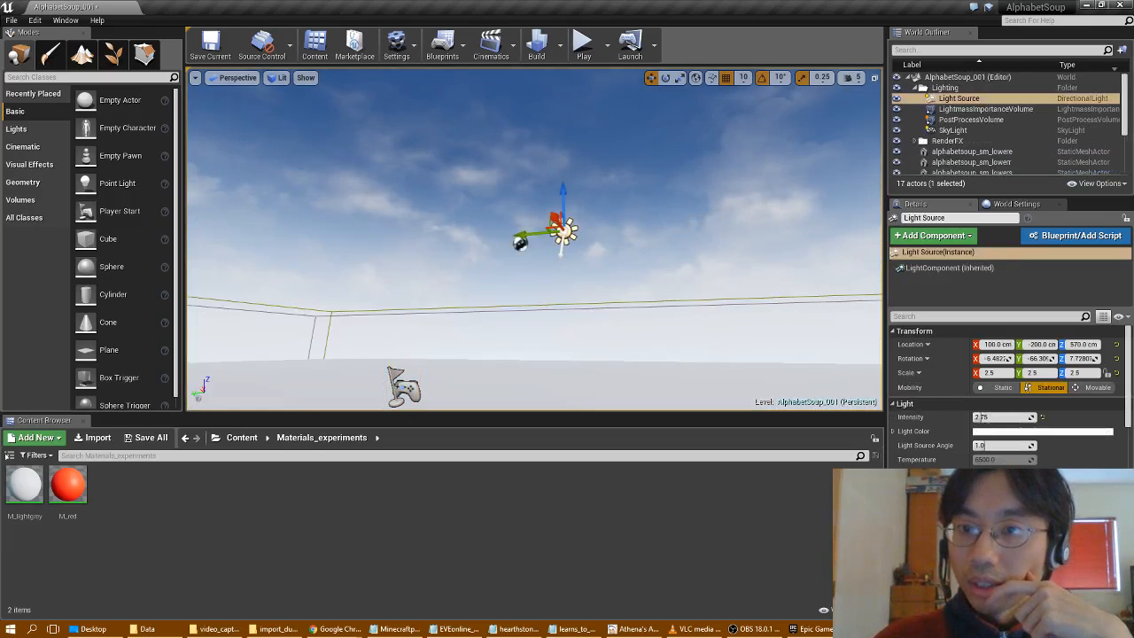
# Review the Light Source's transform, light, light shaft, Lightmass, shadow map and rendering settings.
pyautogui.scroll(-1, 981, 417)
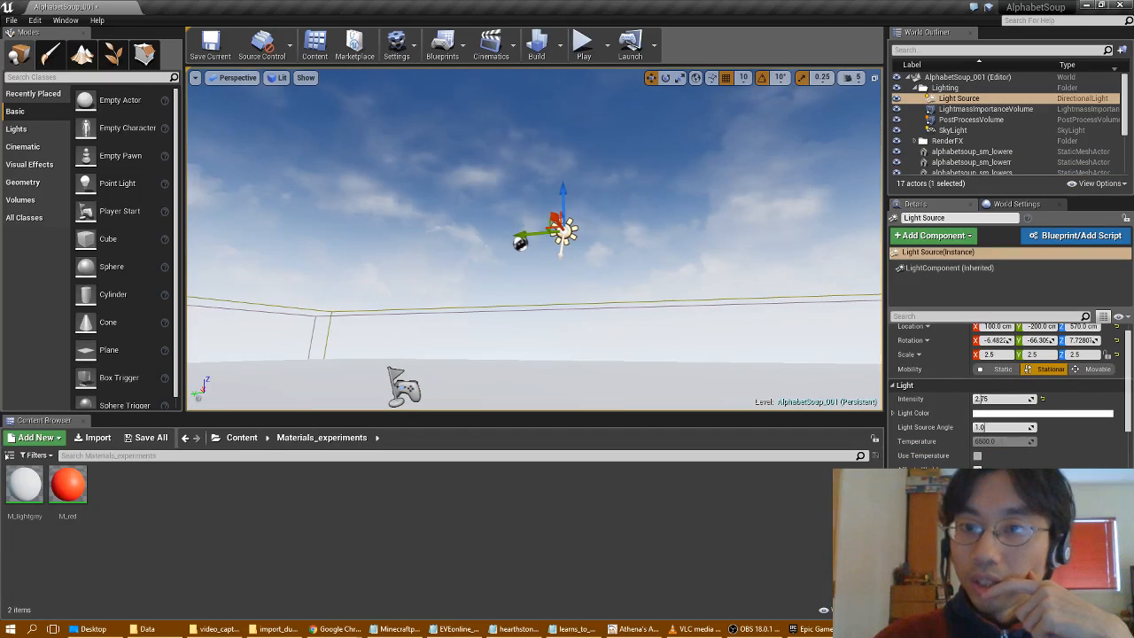
pyautogui.scroll(-10, 1009, 396)
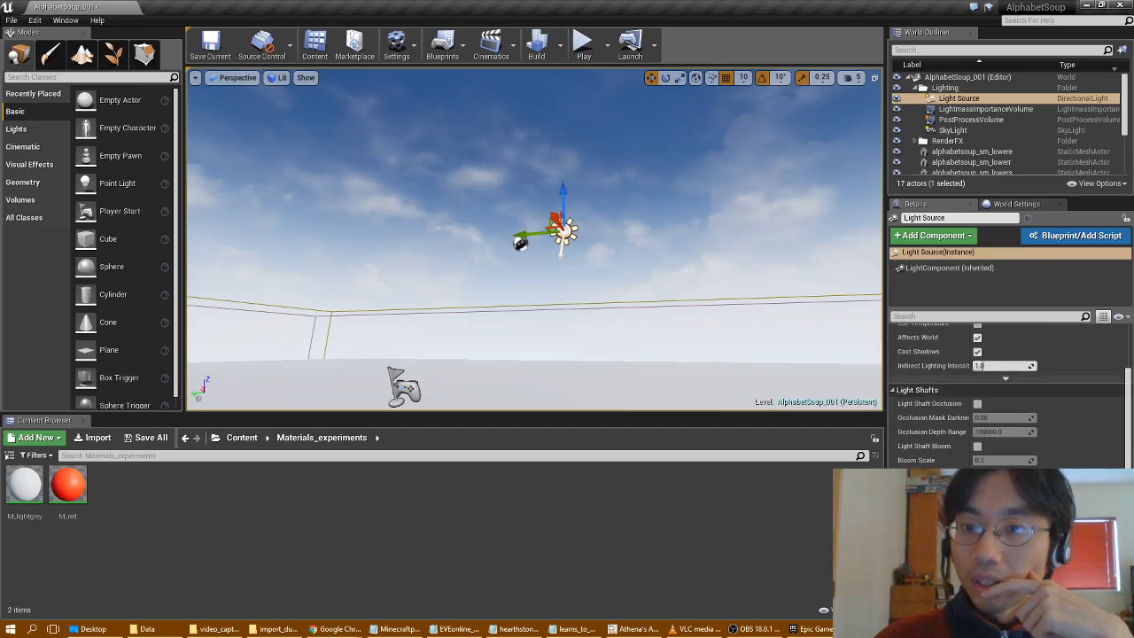
pyautogui.scroll(-7, 1010, 396)
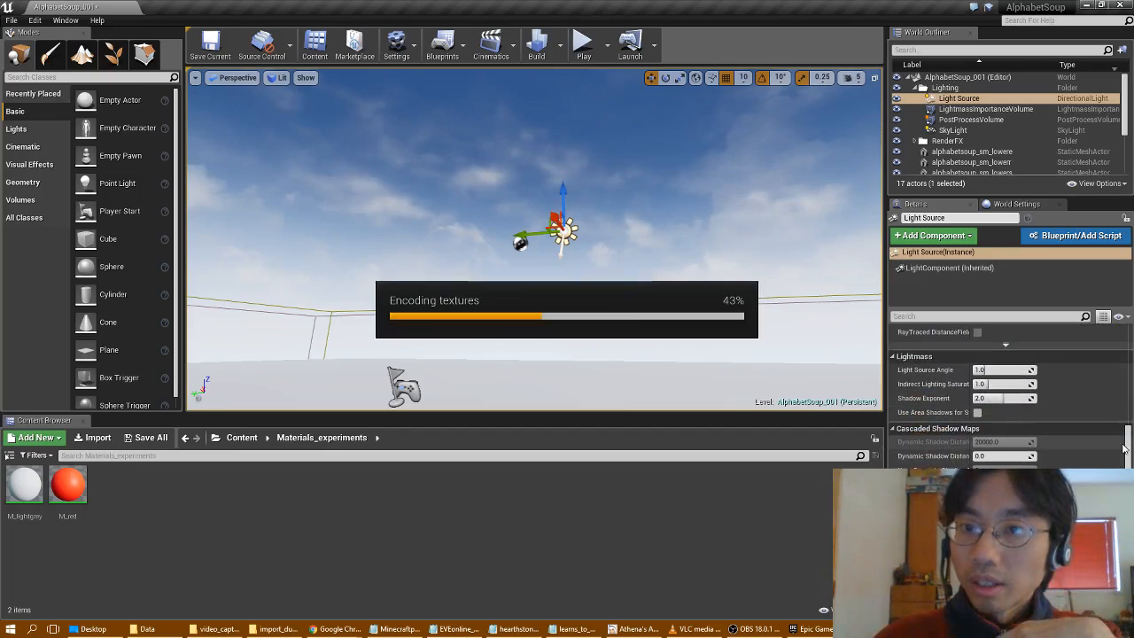
pyautogui.scroll(-4, 1123, 448)
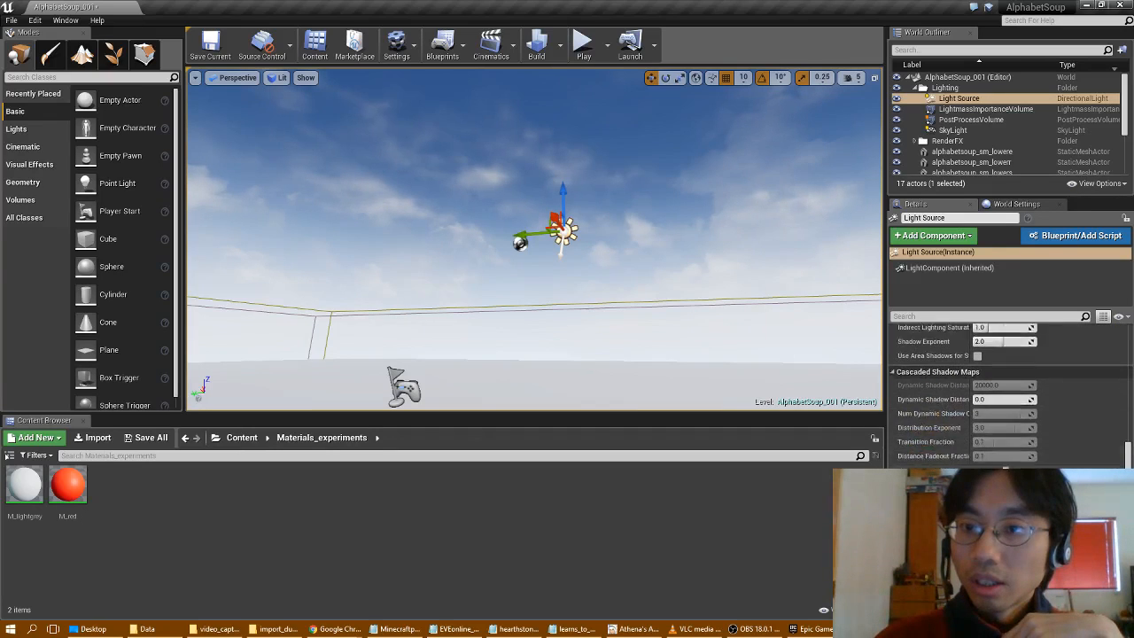
pyautogui.scroll(-3, 1009, 396)
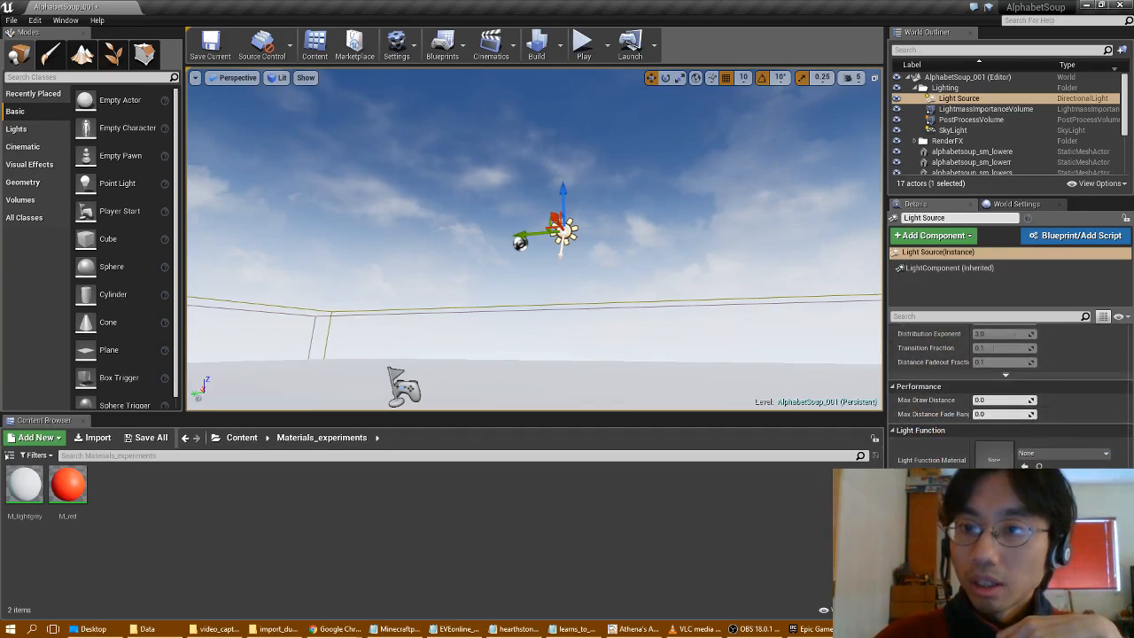
pyautogui.scroll(8, 1123, 410)
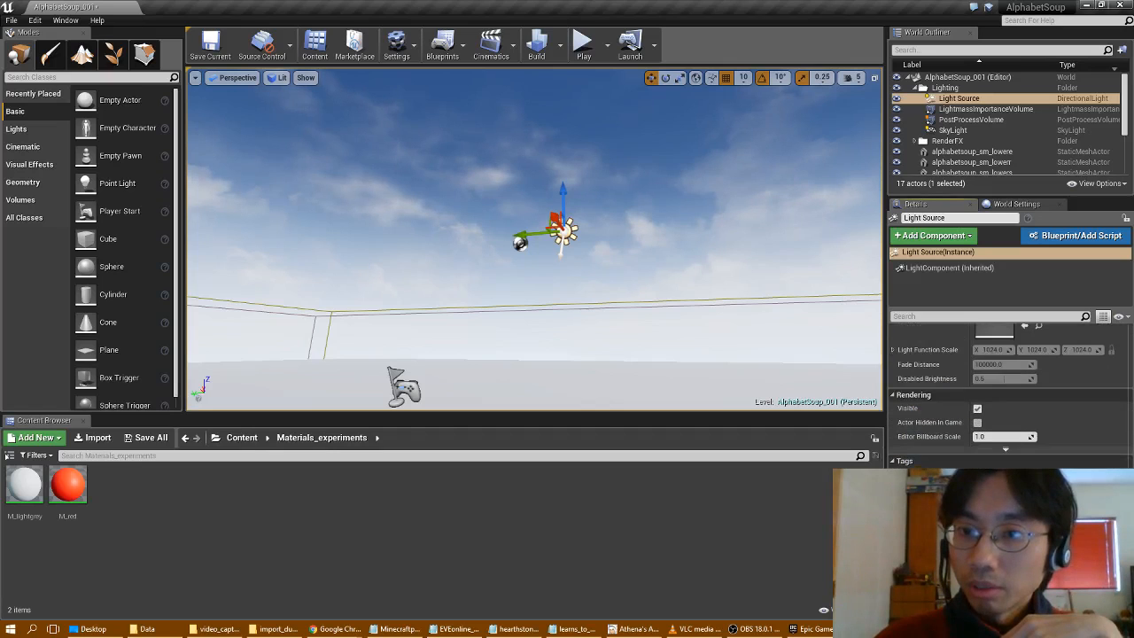
pyautogui.scroll(3, 1122, 410)
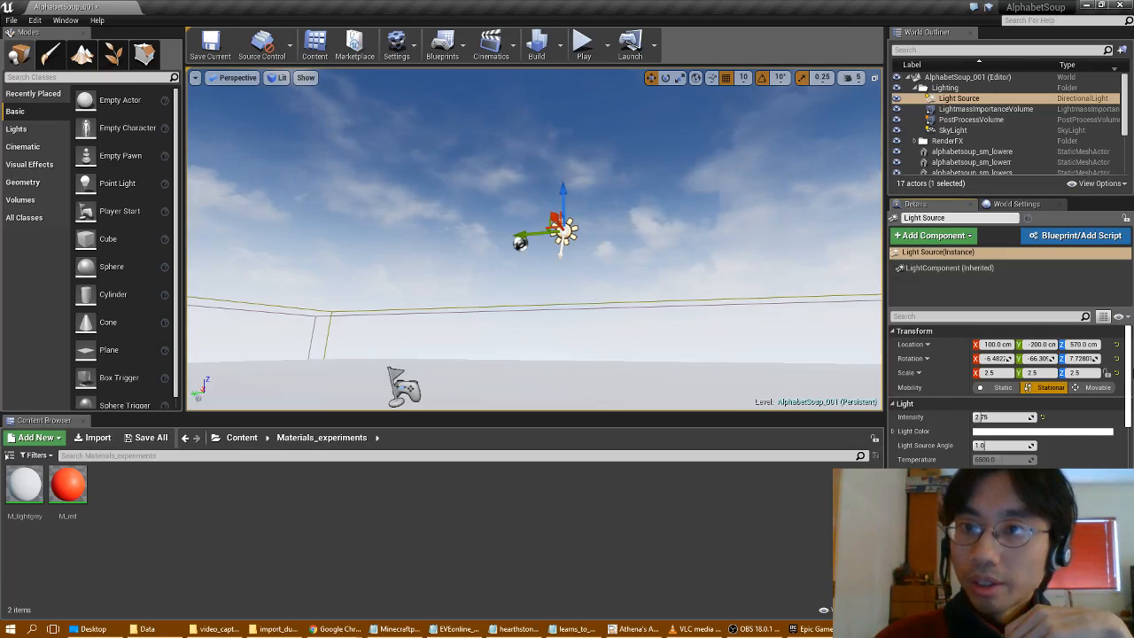
pyautogui.scroll(-3, 1130, 405)
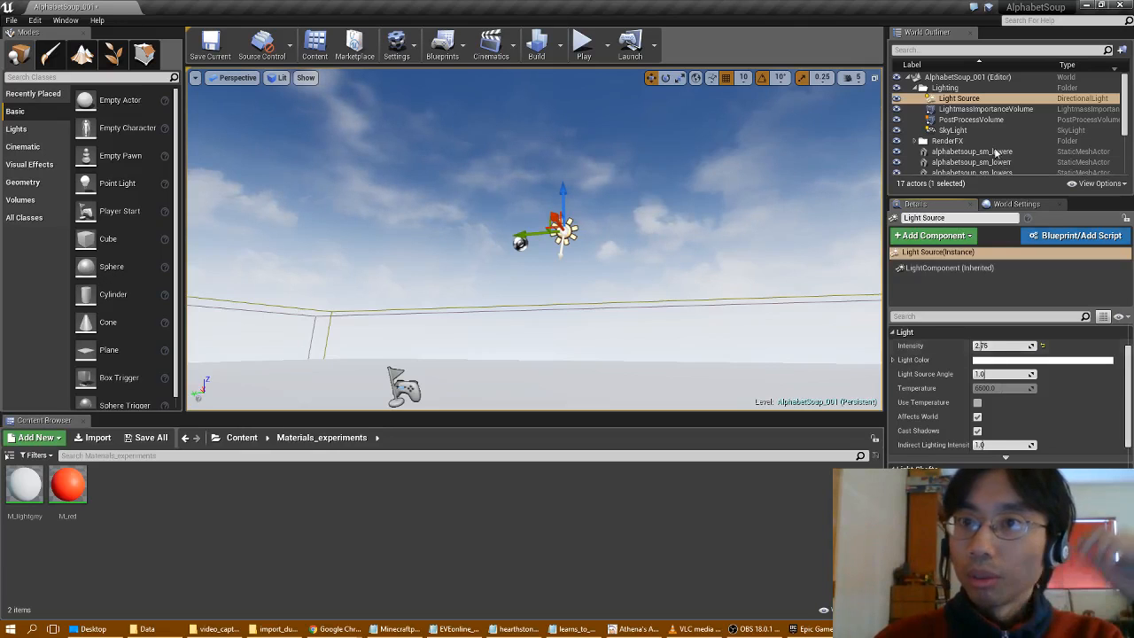
pyautogui.click(1001, 99)
pyautogui.moveTo(1126, 99)
pyautogui.mouseDown()
pyautogui.moveTo(1127, 151)
pyautogui.moveTo(1122, 91)
pyautogui.mouseUp()
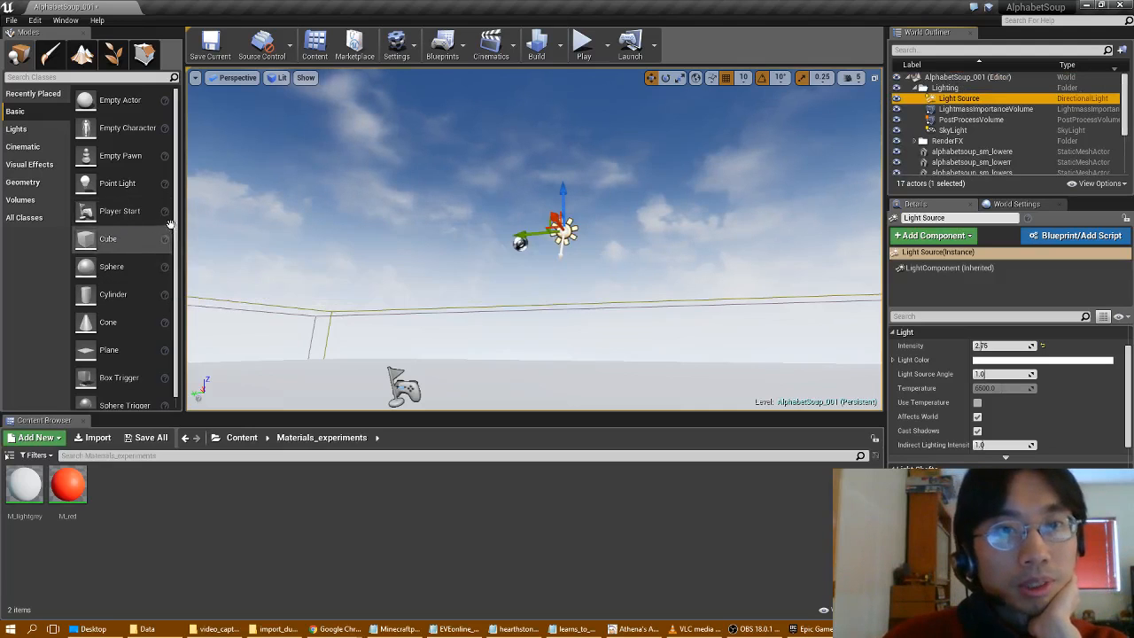
pyautogui.moveTo(176, 238); pyautogui.dragTo(178, 259)
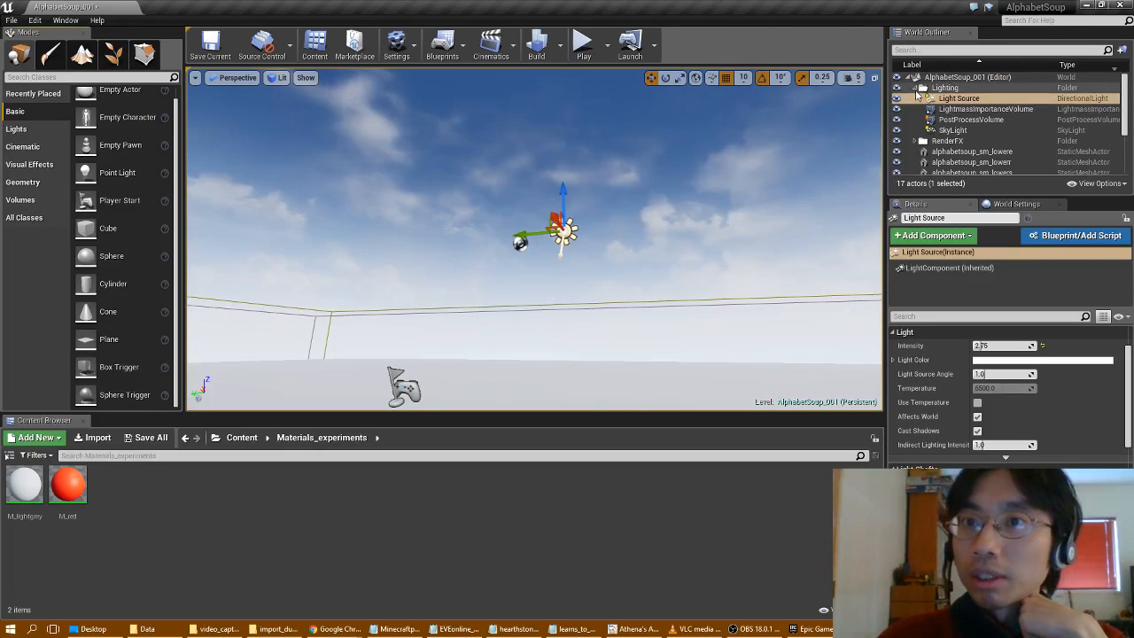
# Expand the RenderFX folder, select AtmosphericFog and review its atmosphere, lighting and rendering settings.
pyautogui.click(917, 141)
pyautogui.scroll(-1, 978, 133)
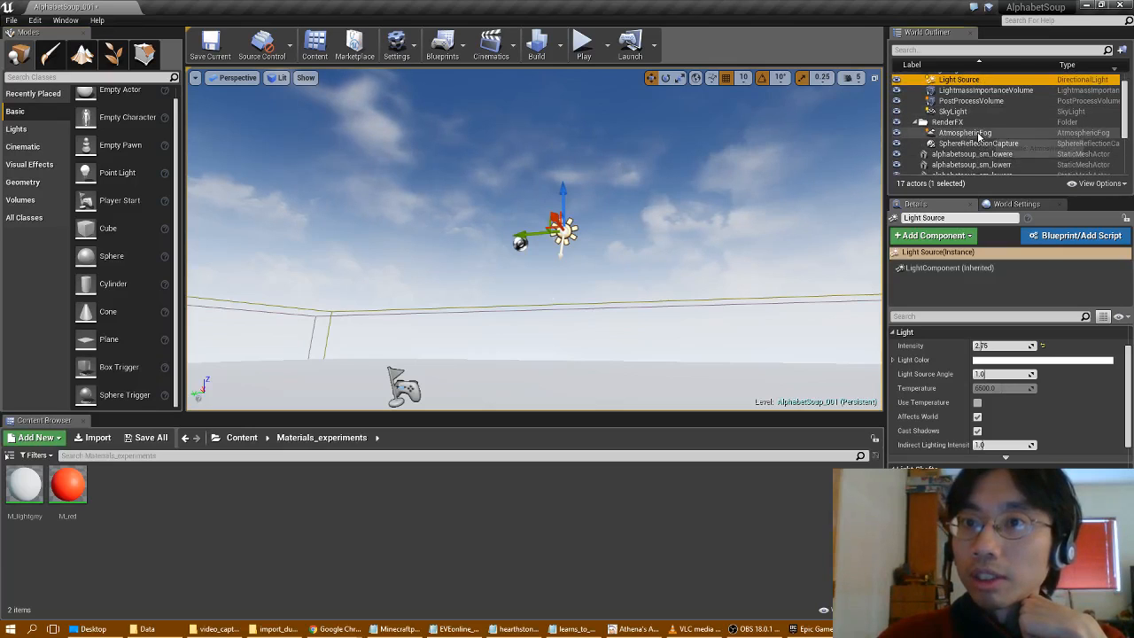
pyautogui.click(978, 133)
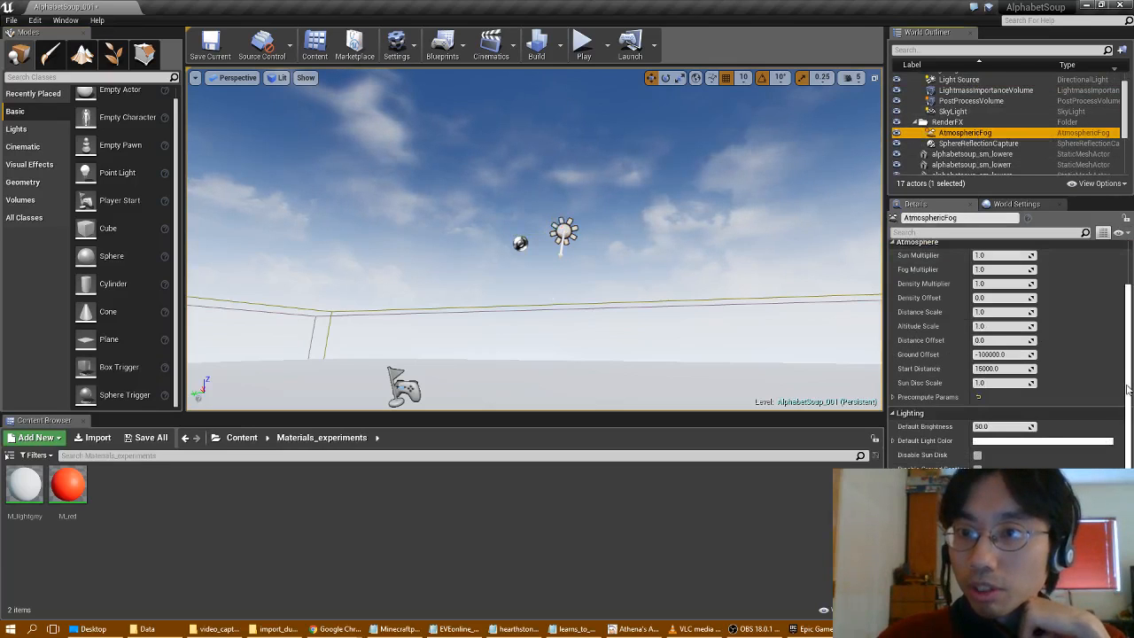
pyautogui.moveTo(1128, 403)
pyautogui.mouseDown()
pyautogui.moveTo(1130, 359)
pyautogui.moveTo(1127, 463)
pyautogui.moveTo(1123, 328)
pyautogui.moveTo(1126, 416)
pyautogui.mouseUp()
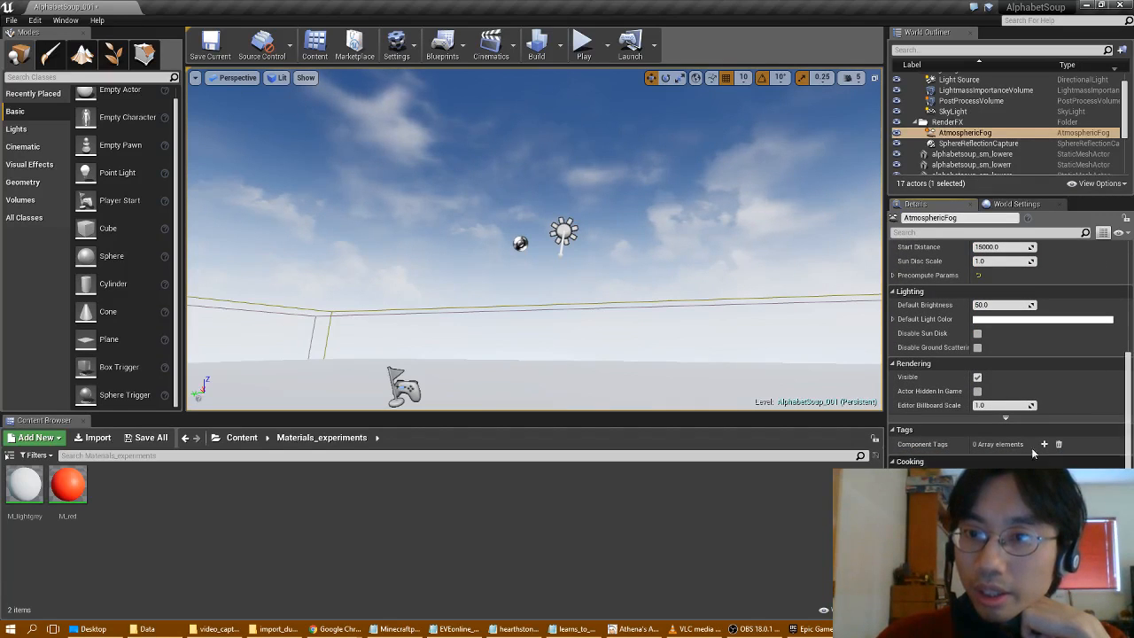
pyautogui.click(1031, 424)
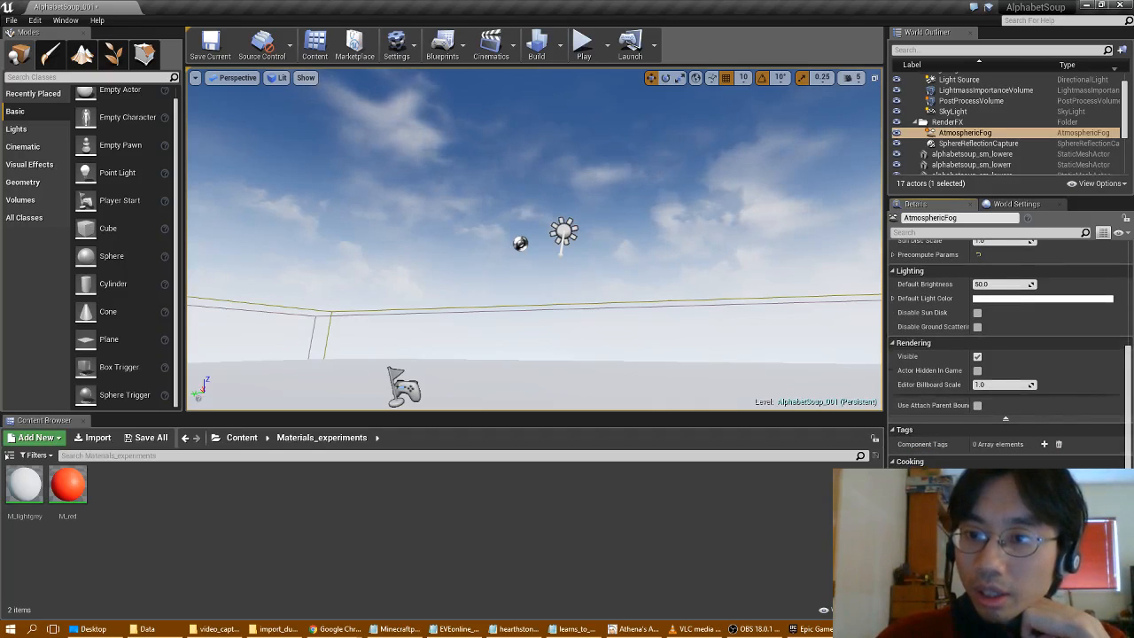
pyautogui.scroll(-4, 1007, 355)
pyautogui.scroll(13, 1006, 354)
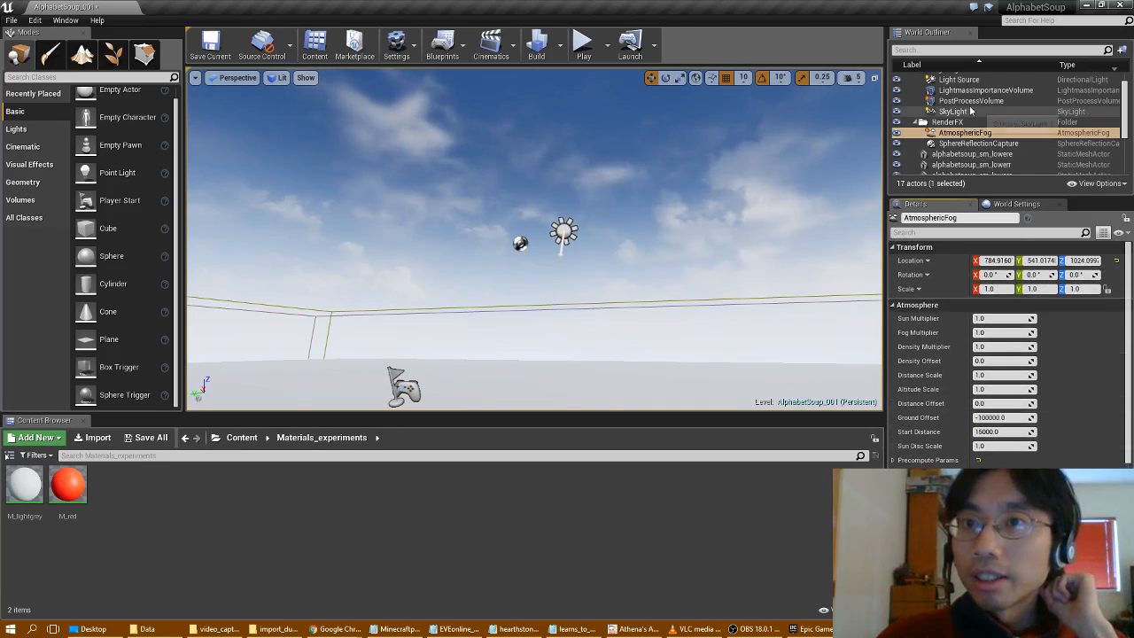
# Select the Light Source again and check its advanced light options, including Atmosphere Sun Light.
pyautogui.click(958, 80)
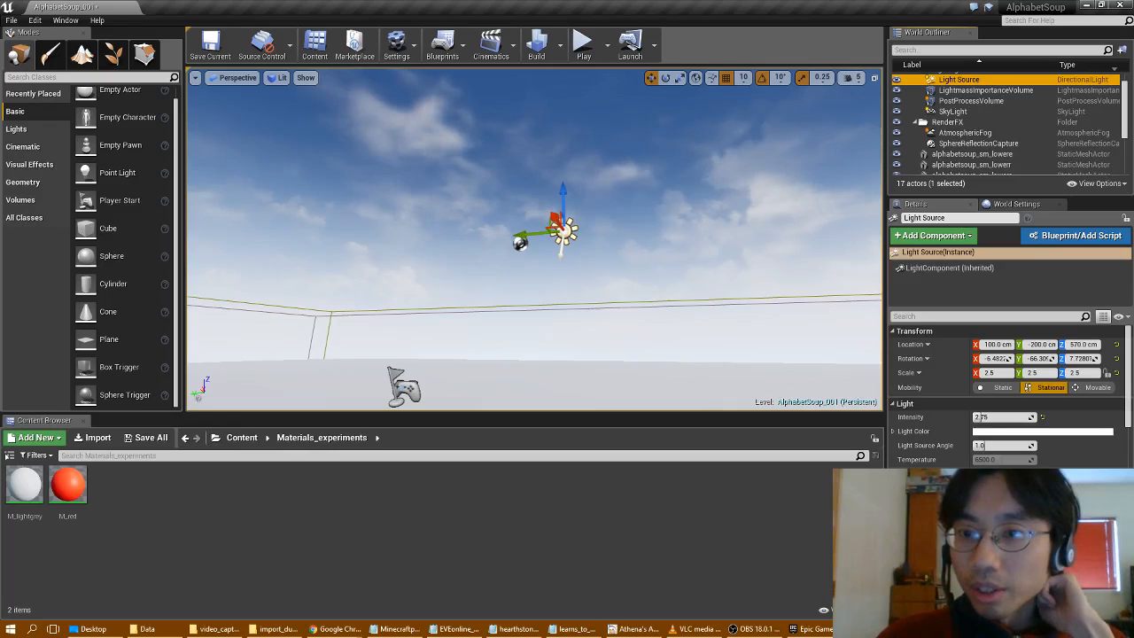
pyautogui.click(974, 531)
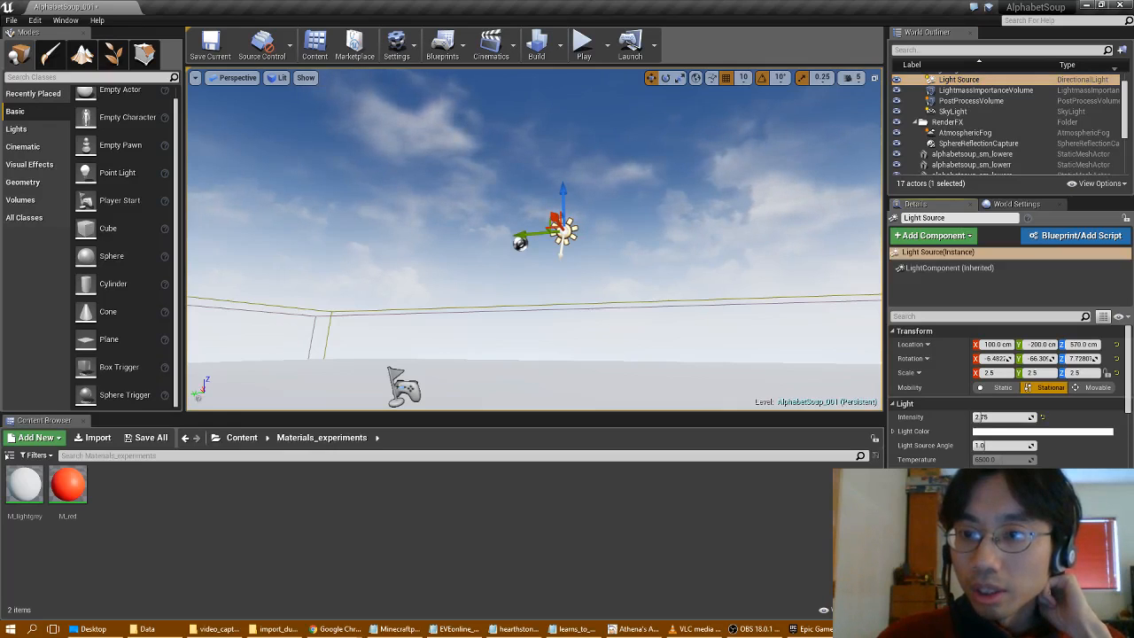
pyautogui.scroll(-2, 1008, 399)
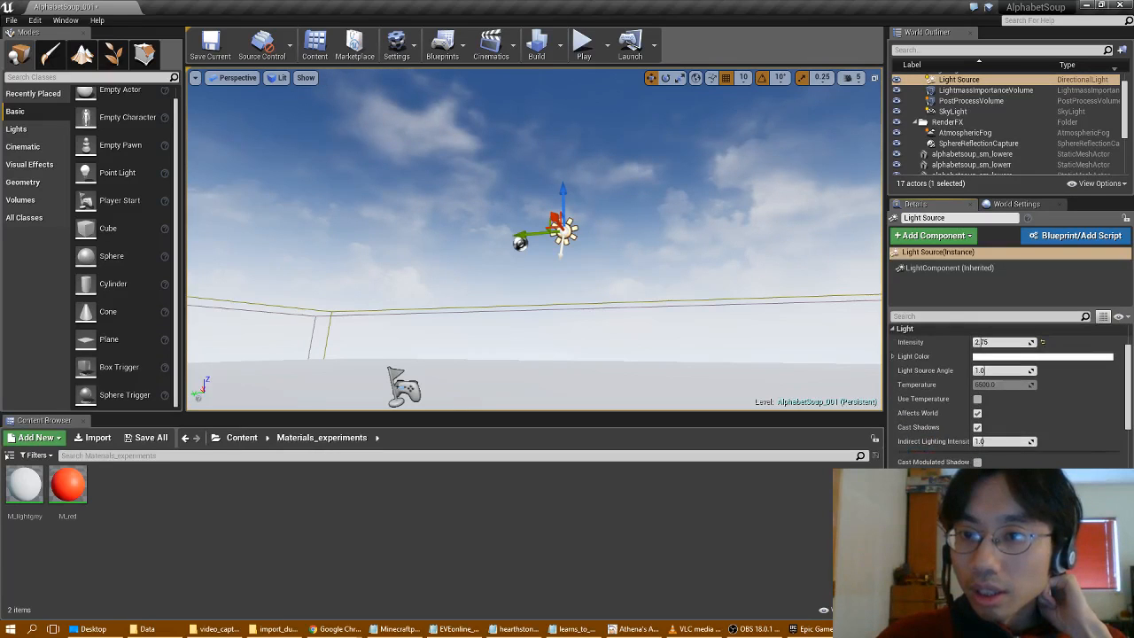
pyautogui.scroll(-2, 1002, 457)
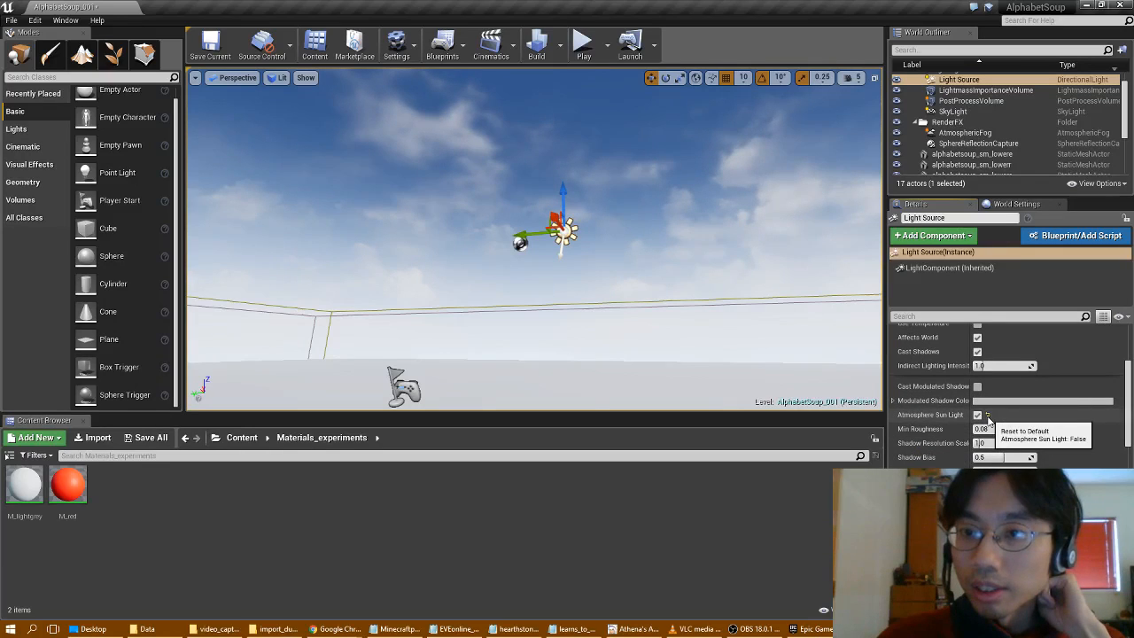
# Launch the game as a standalone build, saving the AlphabetSoup_001 level and AlphabetSoup_001_BuiltData.
pyautogui.click(630, 46)
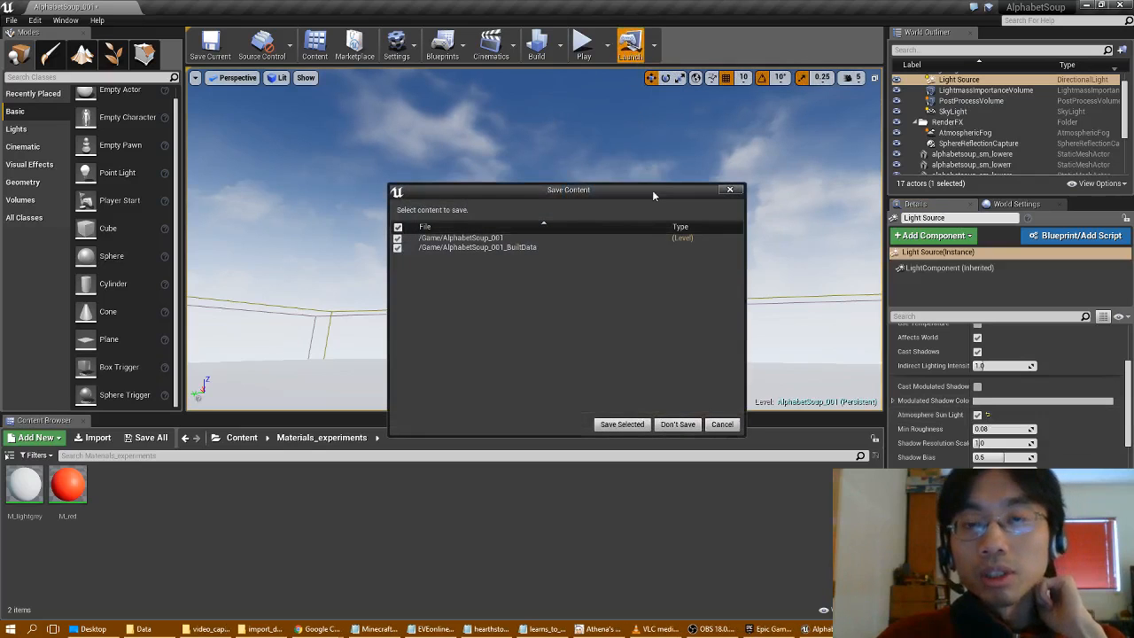
pyautogui.click(625, 424)
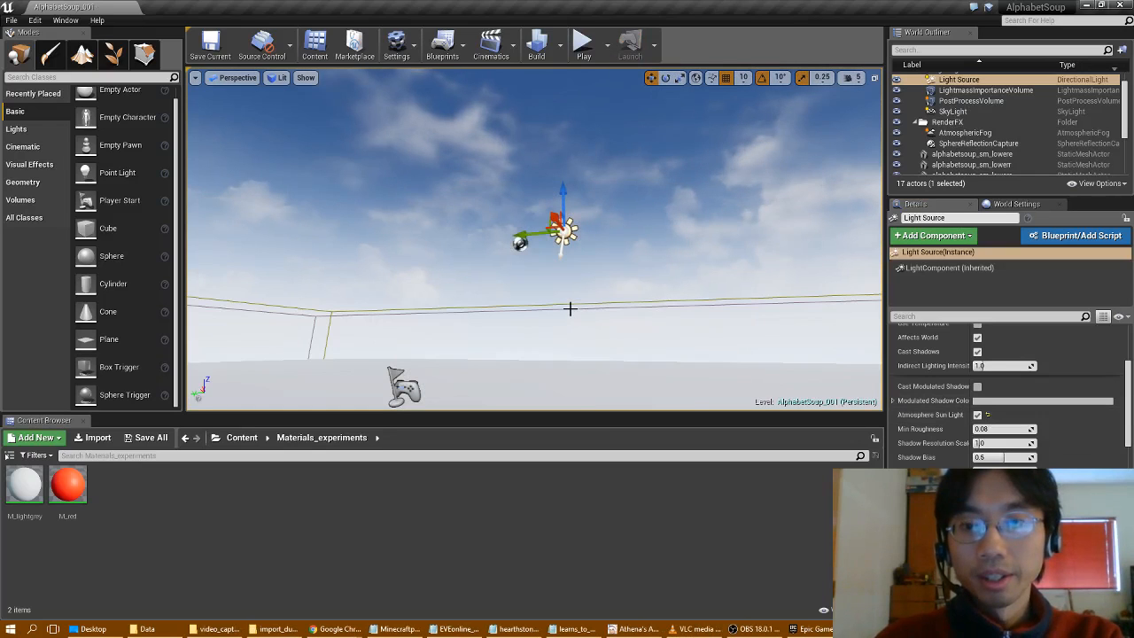
pyautogui.moveTo(554, 312); pyautogui.dragTo(638, 354, button='right')
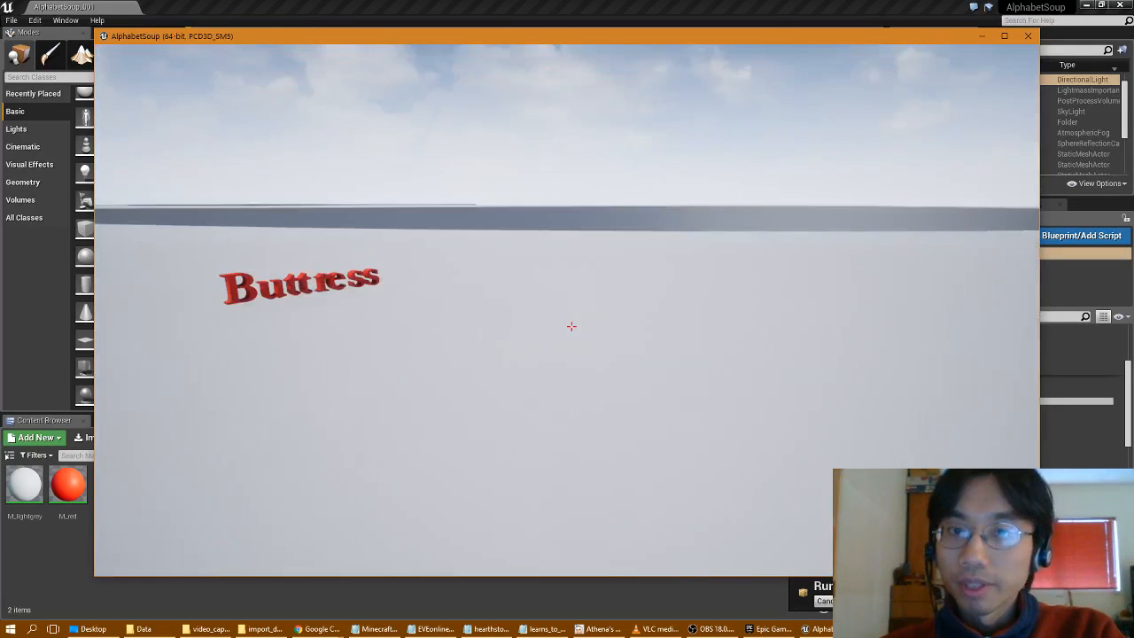
# Walk around the red Buttress letters in the launched game to inspect their lighting from several sides, and exit the game.
pyautogui.press('w')
pyautogui.press('w')
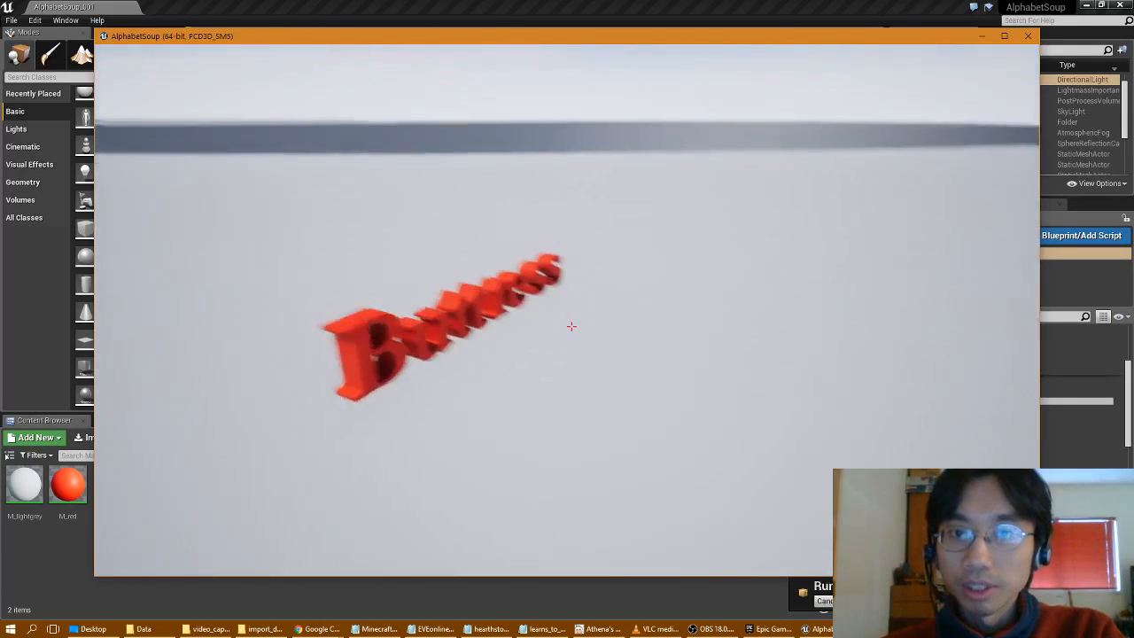
pyautogui.press('w')
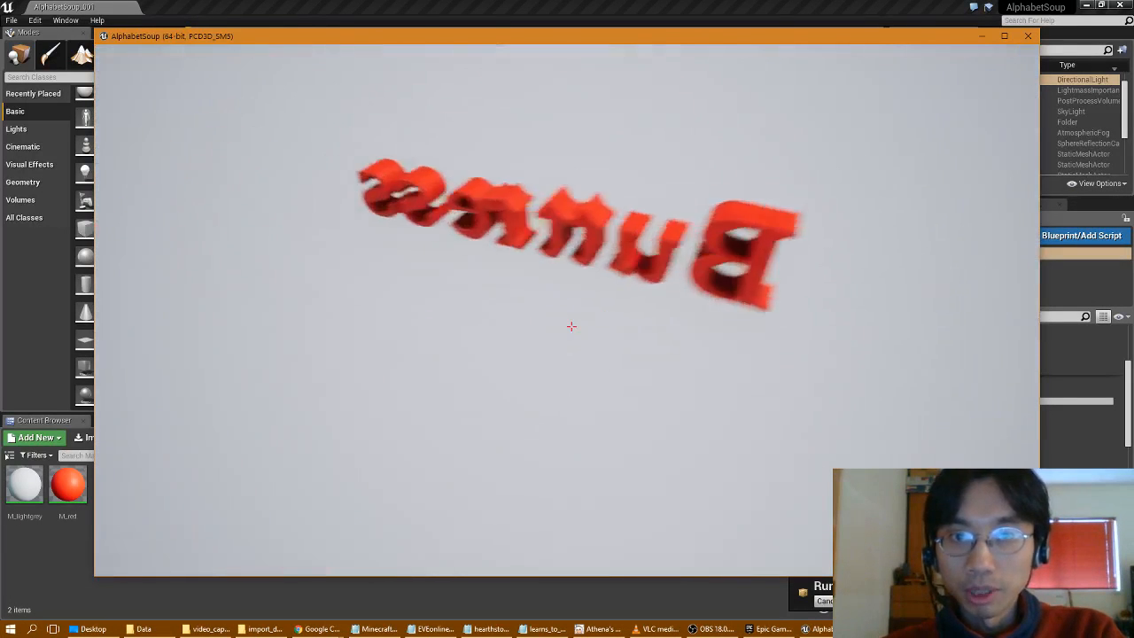
pyautogui.press('w')
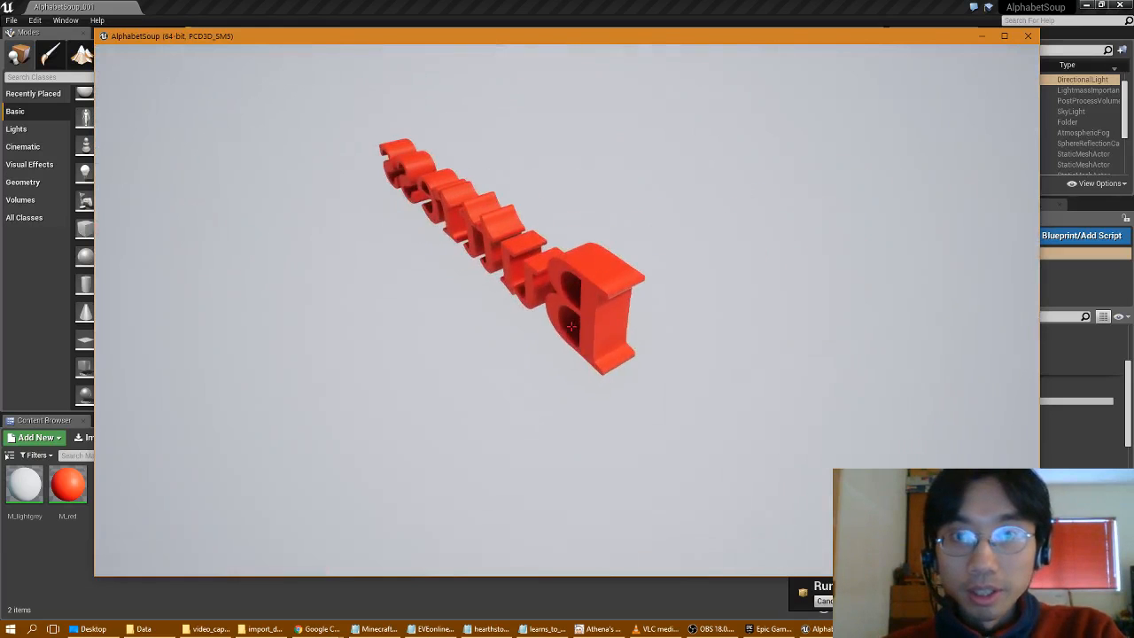
pyautogui.press('w')
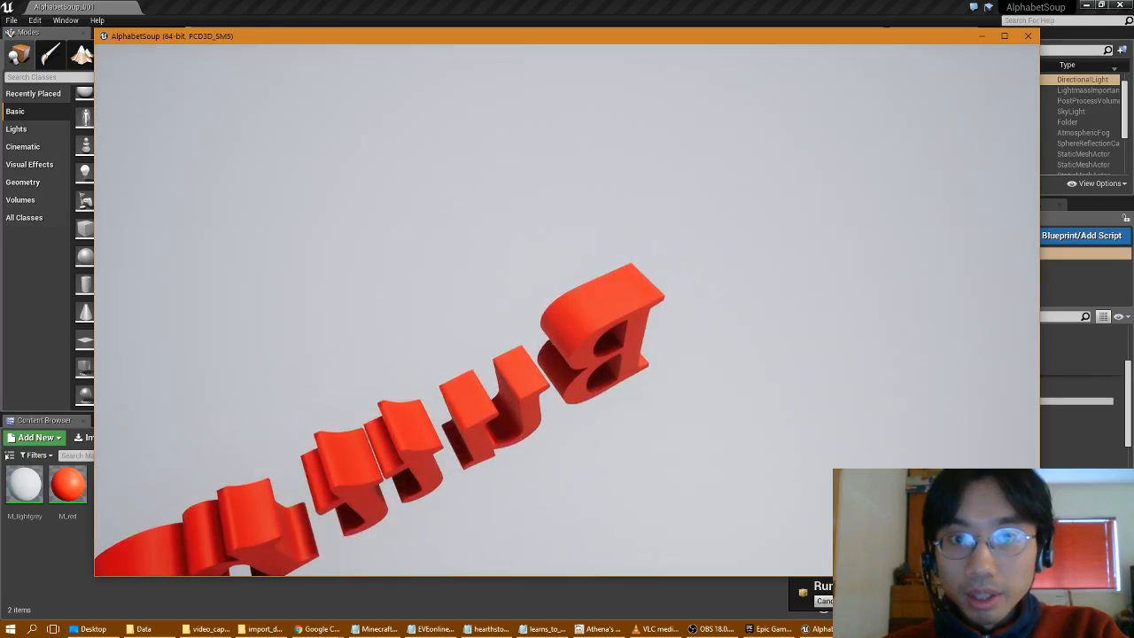
pyautogui.press('a')
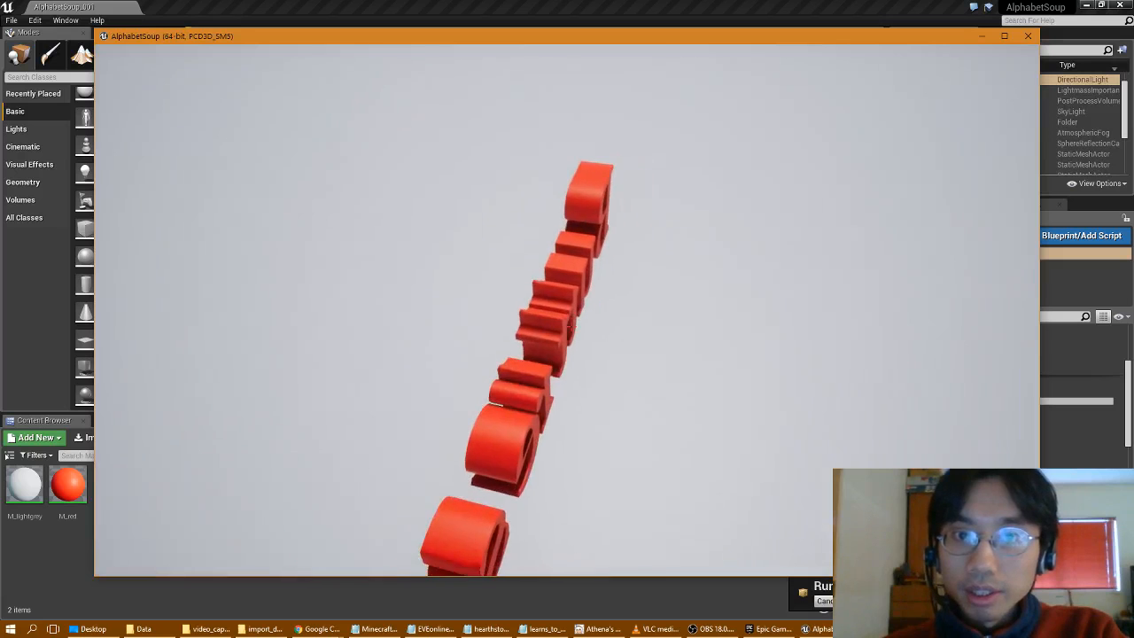
pyautogui.press('a')
pyautogui.press('d')
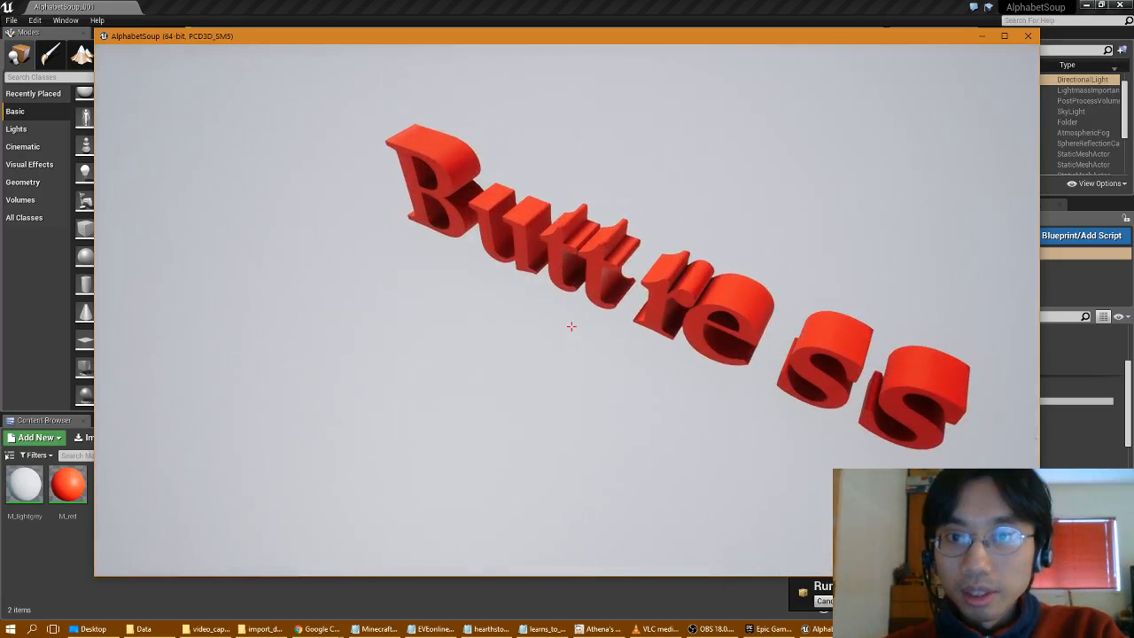
pyautogui.press('w')
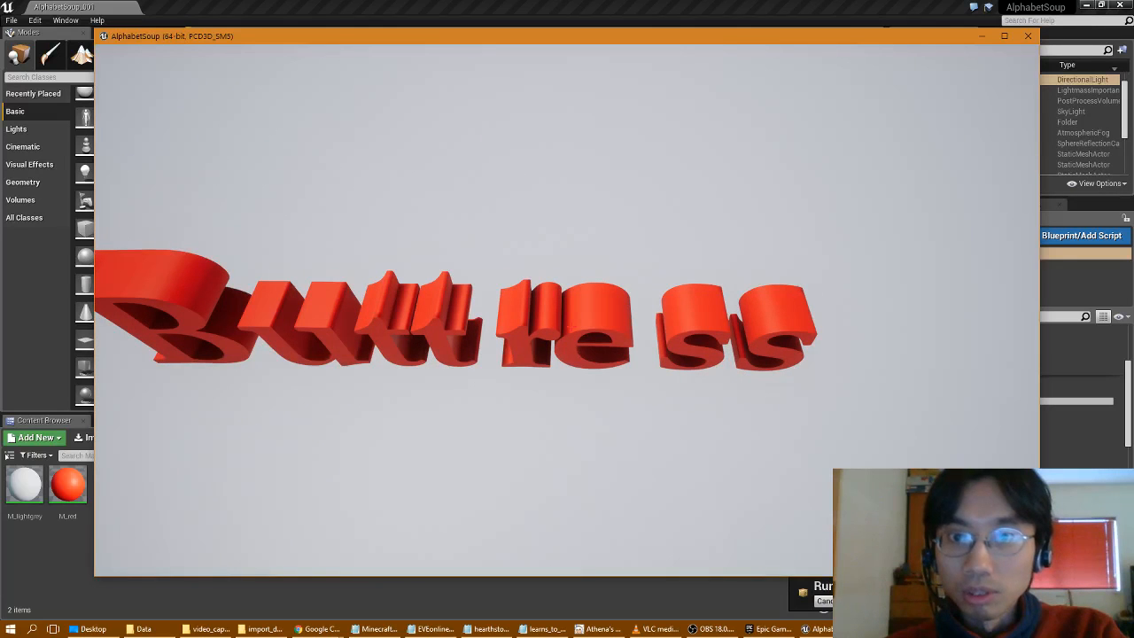
pyautogui.press('d')
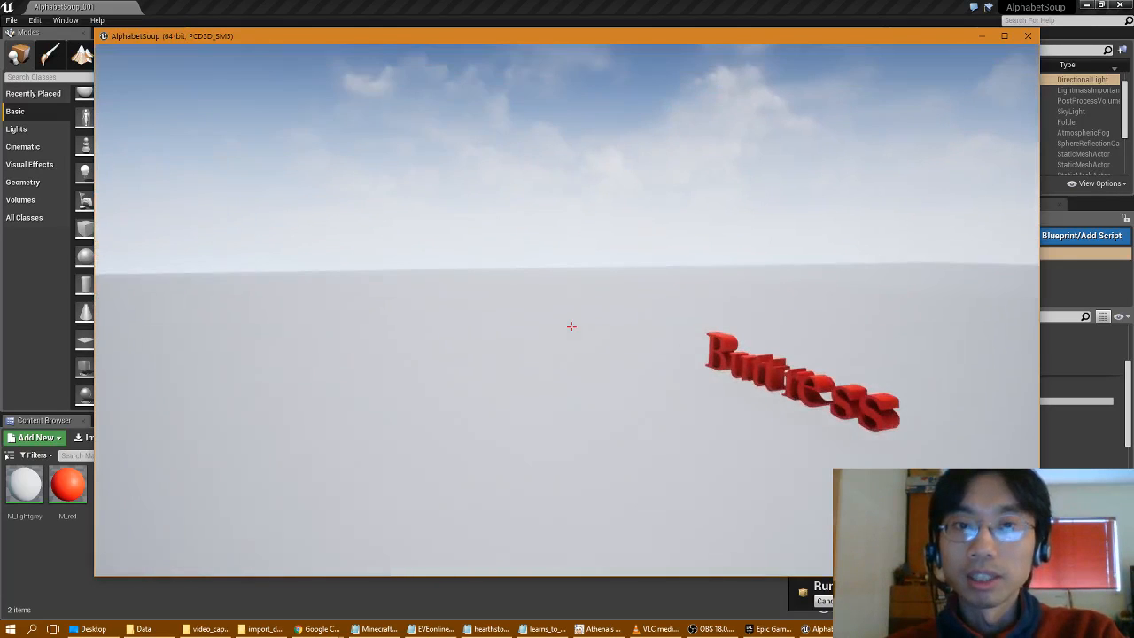
pyautogui.press('Escape')
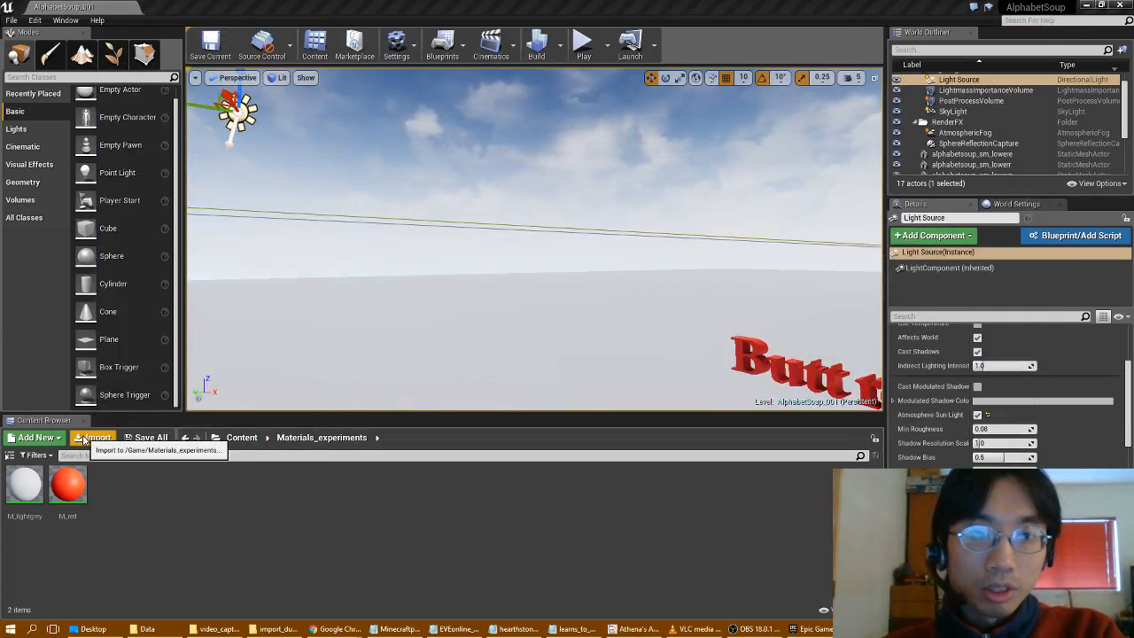
# Place the exclamation mark static mesh from the AlphabetSoup content folder on the floor near the Buttress letters.
pyautogui.click(240, 437)
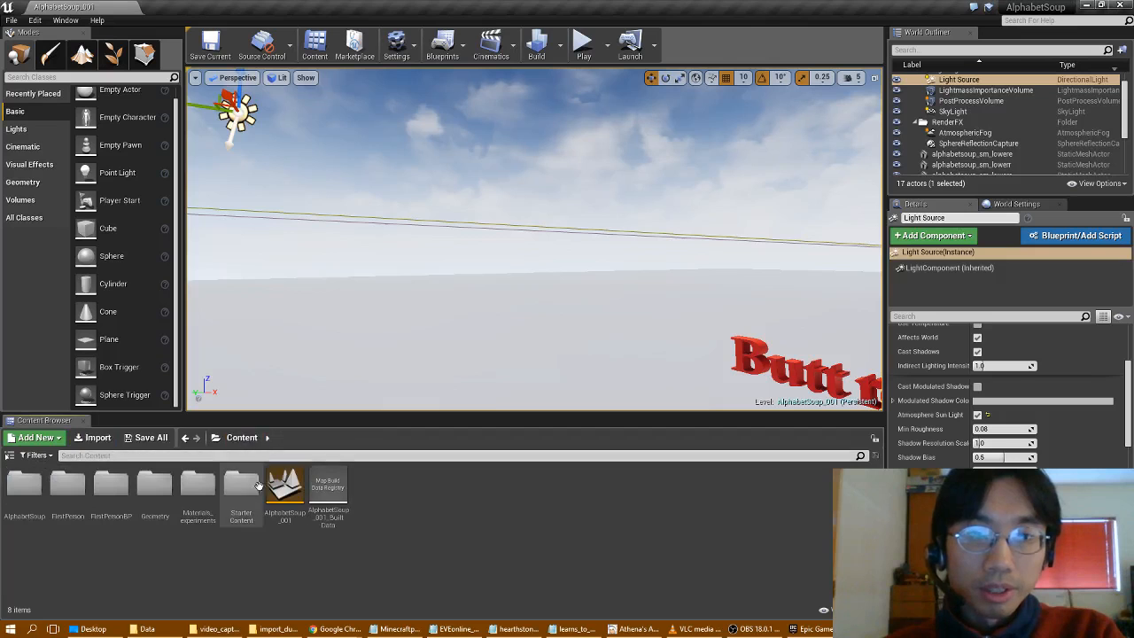
pyautogui.doubleClick(24, 489)
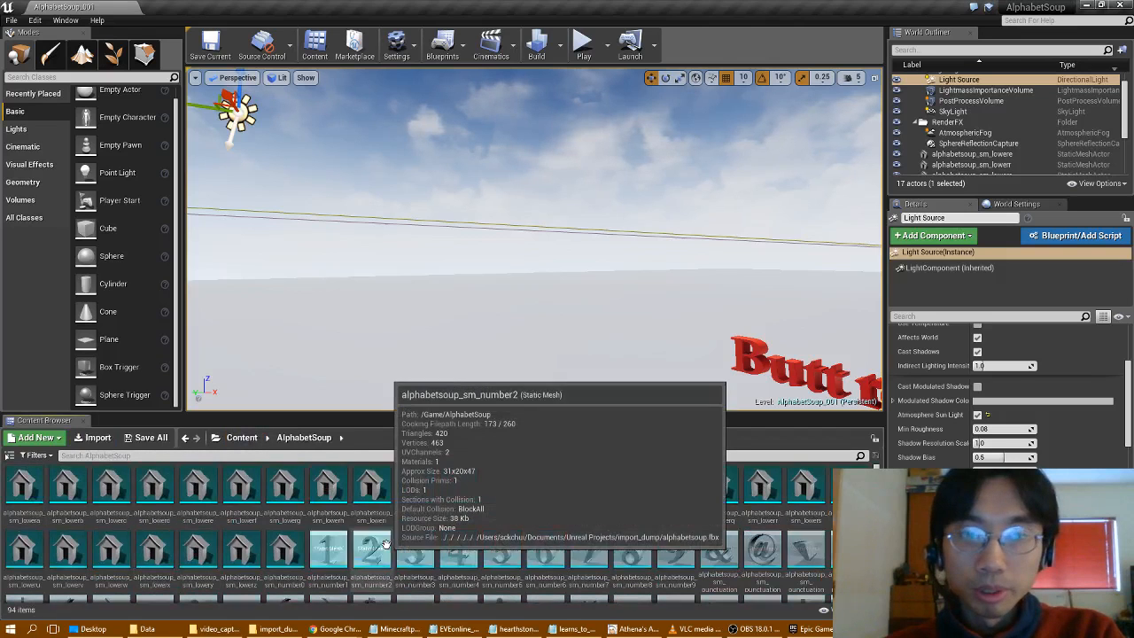
pyautogui.scroll(-3, 516, 554)
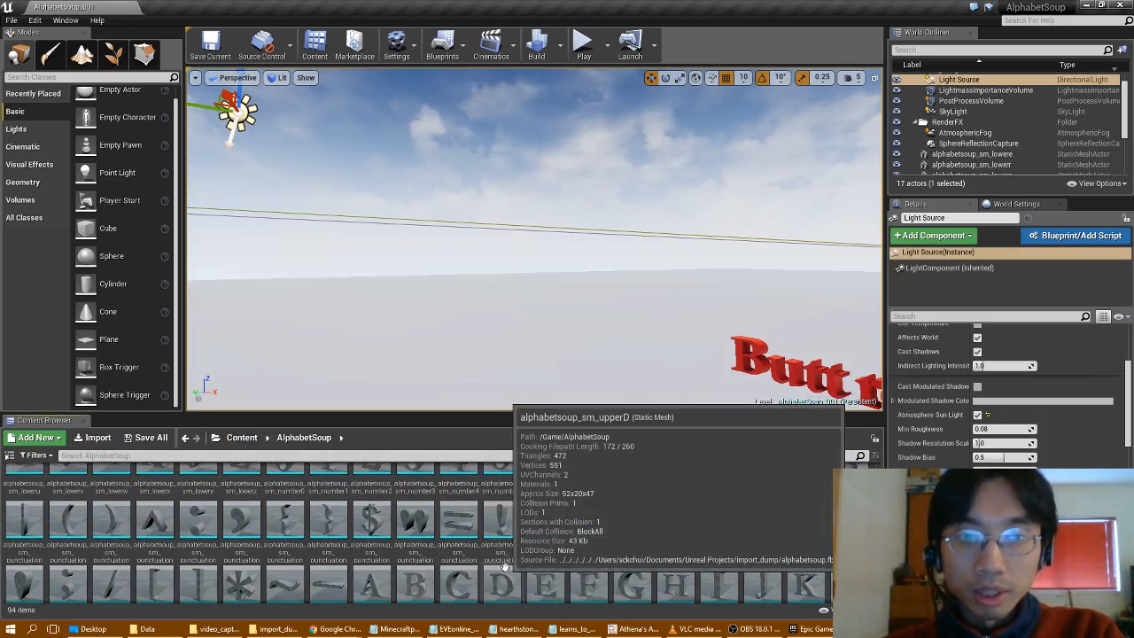
pyautogui.moveTo(501, 523); pyautogui.dragTo(501, 350)
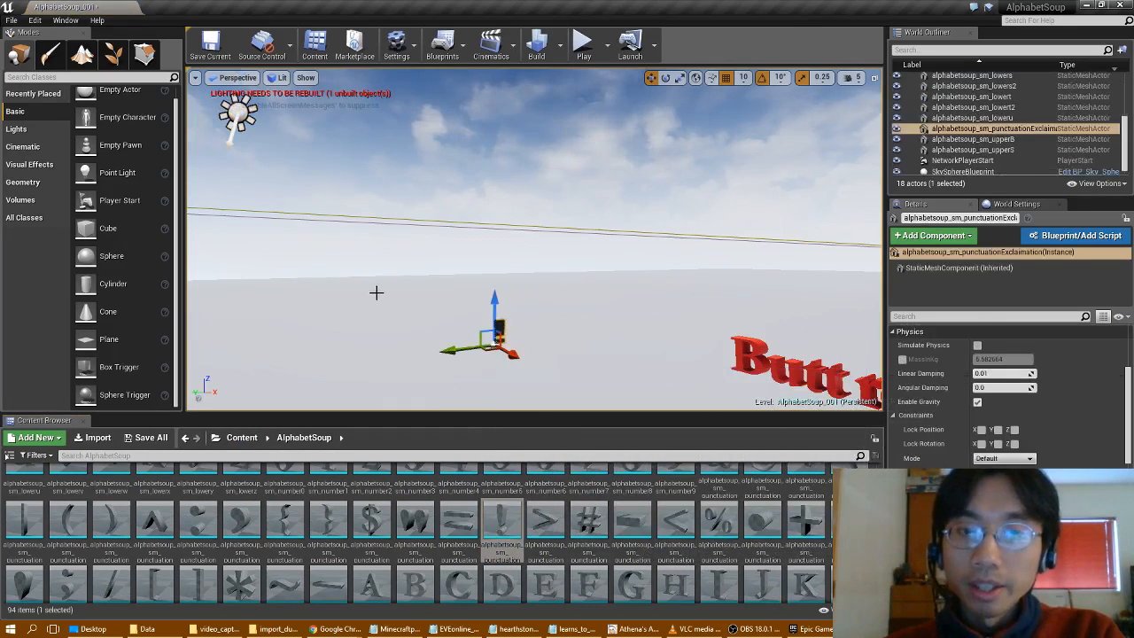
pyautogui.moveTo(375, 294)
pyautogui.mouseDown()
pyautogui.moveTo(417, 326)
pyautogui.moveTo(375, 296)
pyautogui.mouseUp()
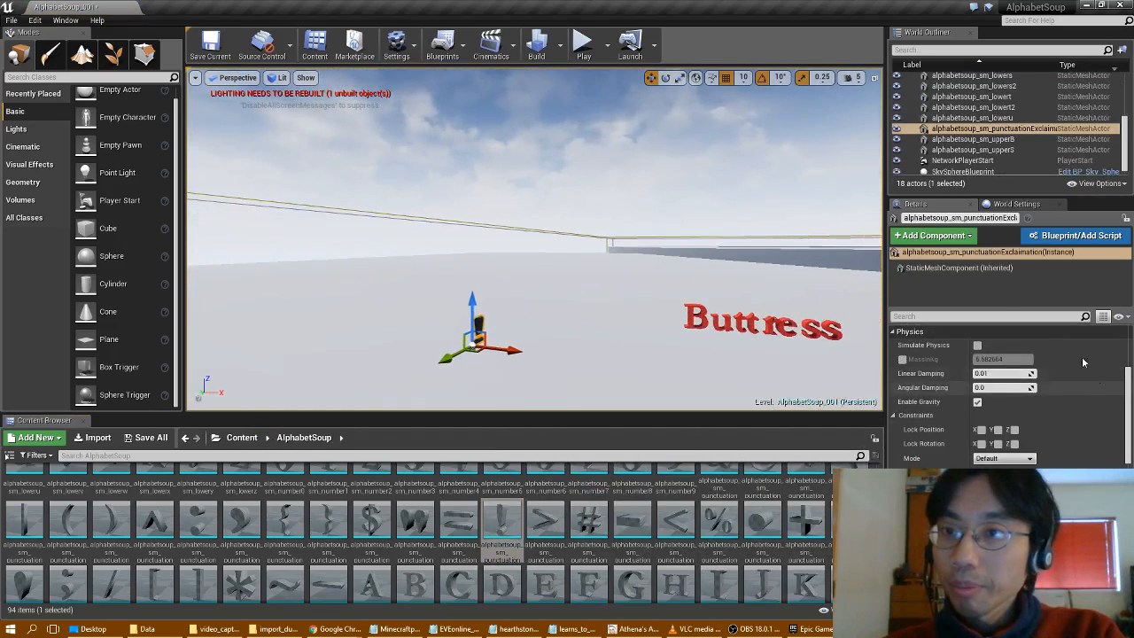
# Scale the exclamation mark to 10 on the X, Y and Z axes.
pyautogui.moveTo(1128, 405); pyautogui.dragTo(1127, 336)
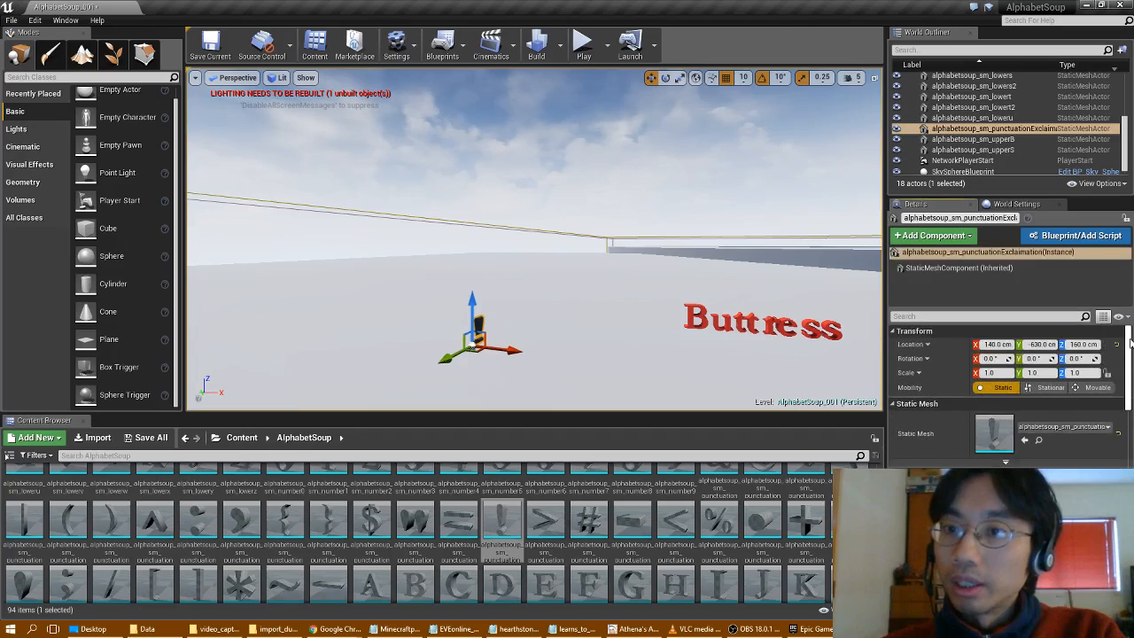
pyautogui.click(1001, 373)
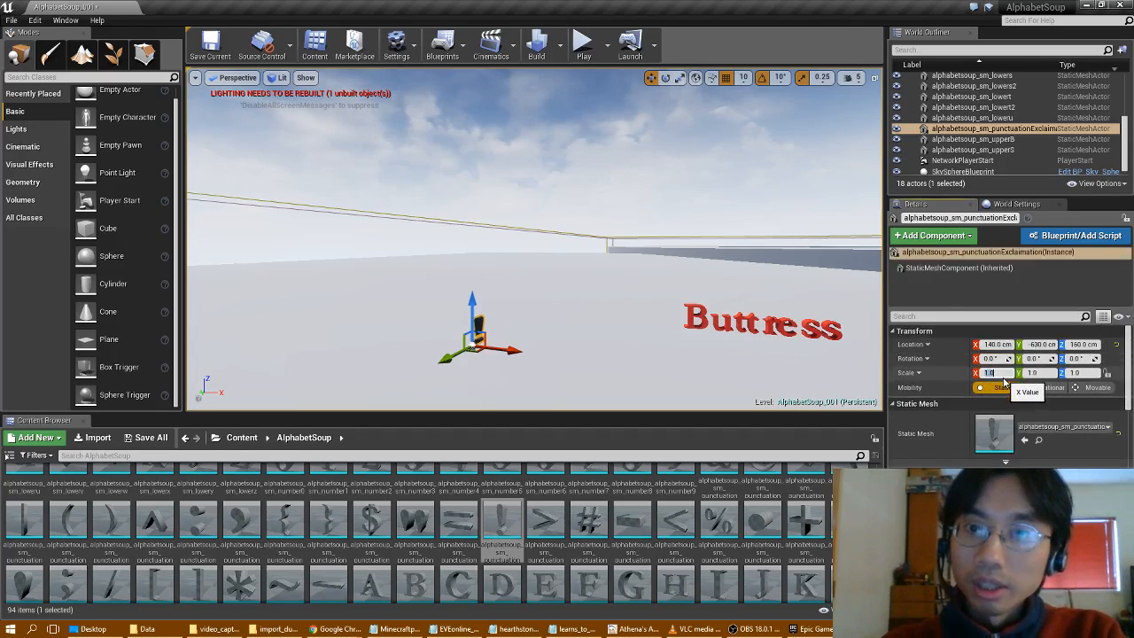
pyautogui.write('10')
pyautogui.press('Tab')
pyautogui.write('10')
pyautogui.press('Tab')
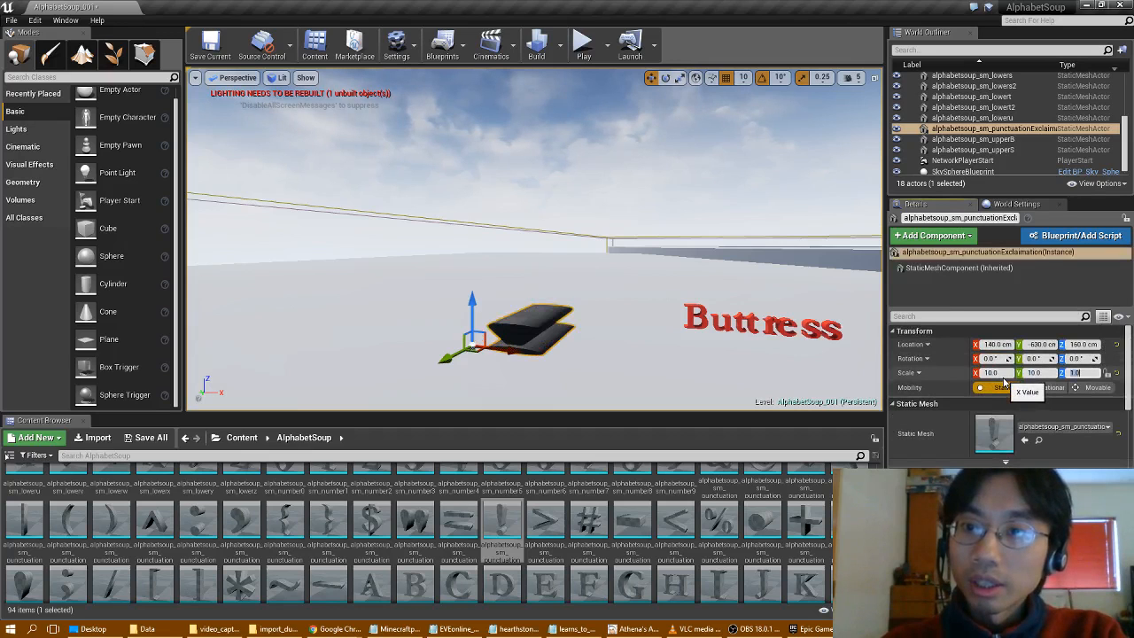
pyautogui.press('Return')
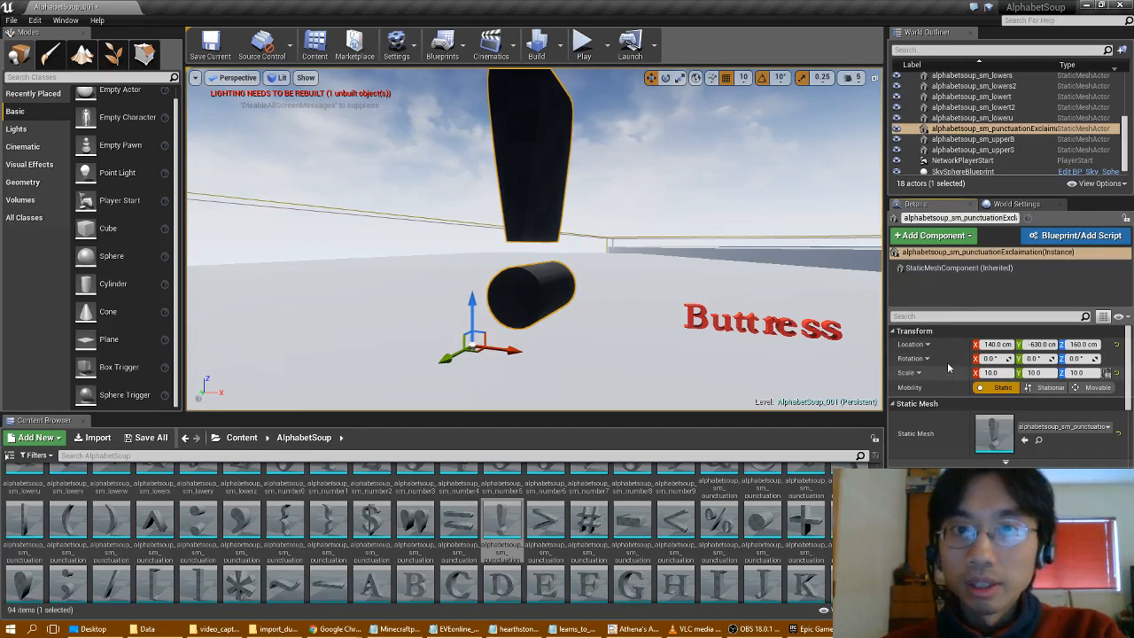
# Thin the exclamation mark by setting its Y scale to 2.
pyautogui.press('d')
pyautogui.moveTo(688, 264); pyautogui.dragTo(659, 264, button='right')
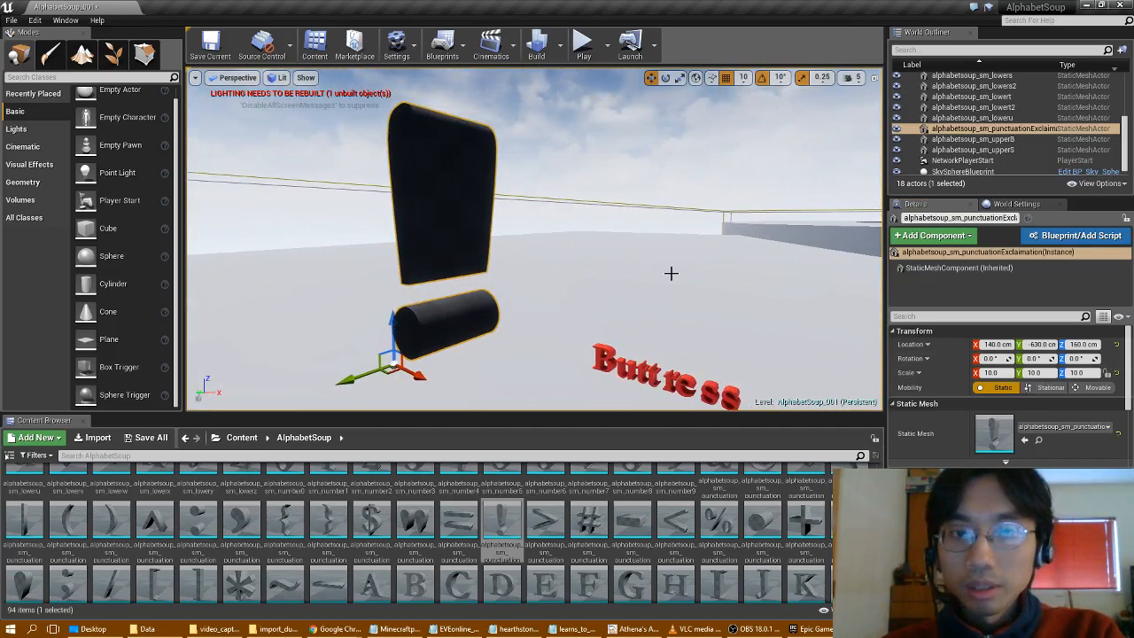
pyautogui.click(1033, 372)
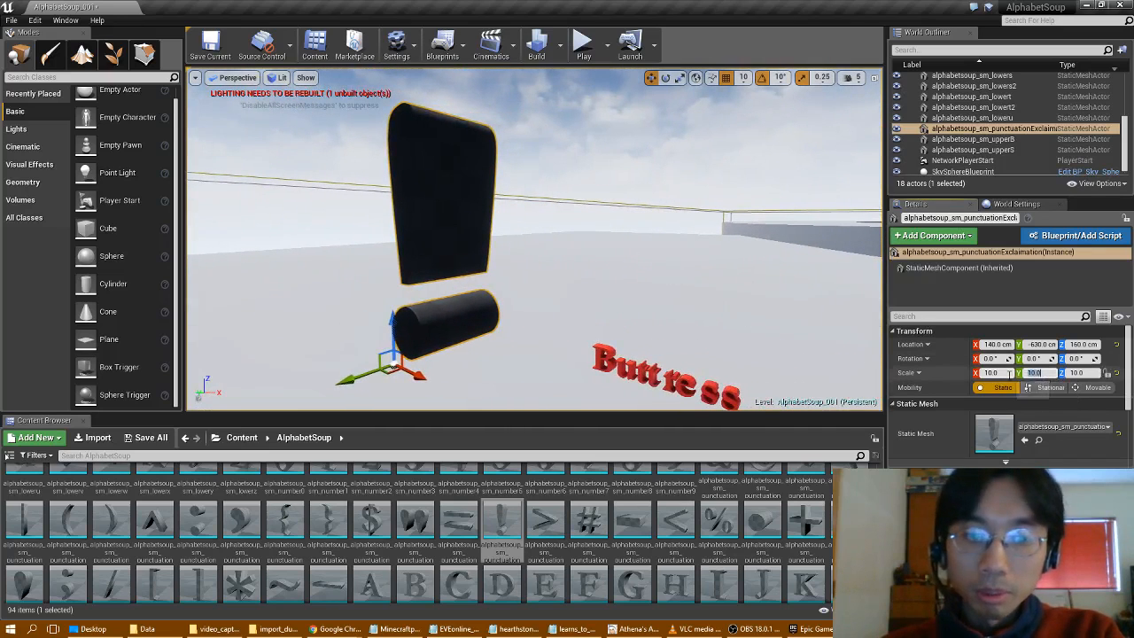
pyautogui.write('2')
pyautogui.press('Return')
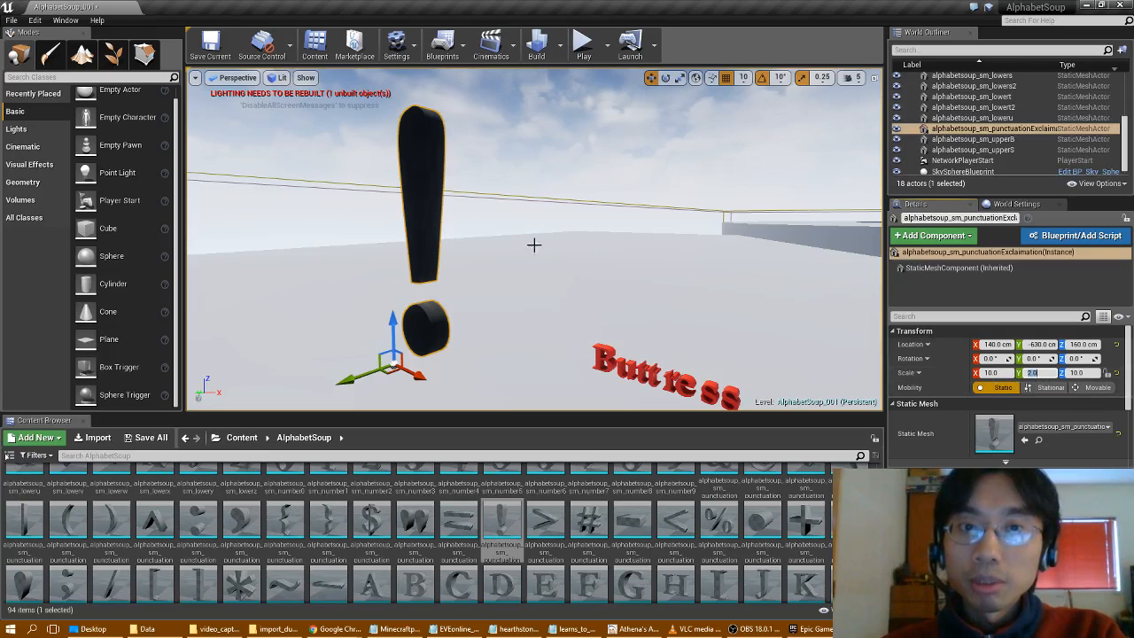
# Apply the M_red material from the Materials_experiments folder to the exclamation mark.
pyautogui.moveTo(534, 245); pyautogui.dragTo(465, 273, button='right')
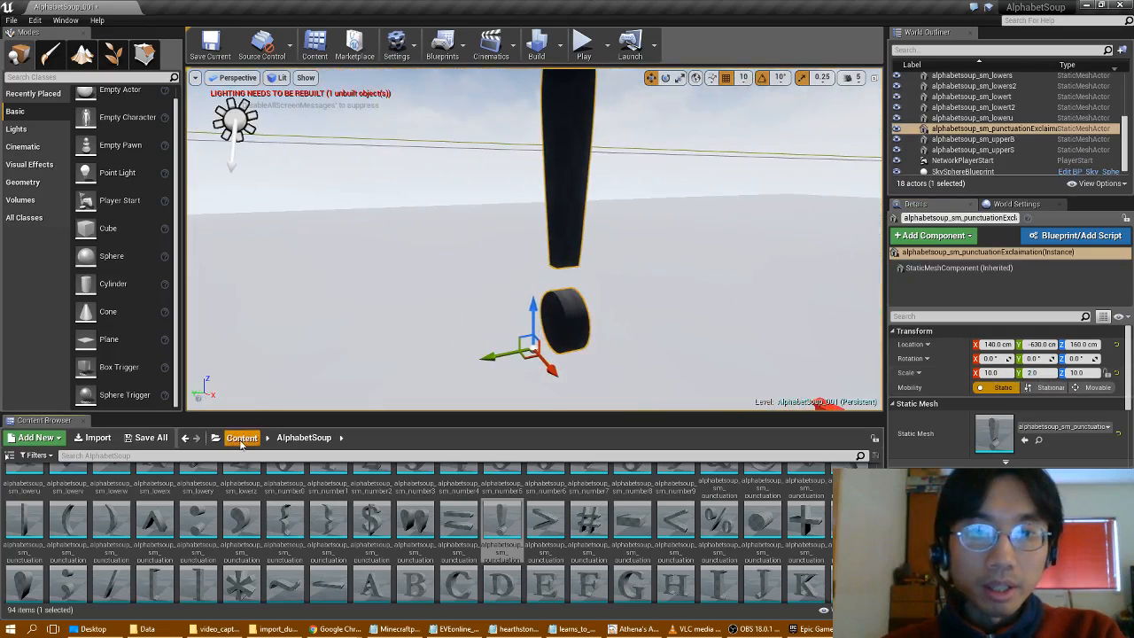
pyautogui.click(241, 437)
pyautogui.doubleClick(205, 487)
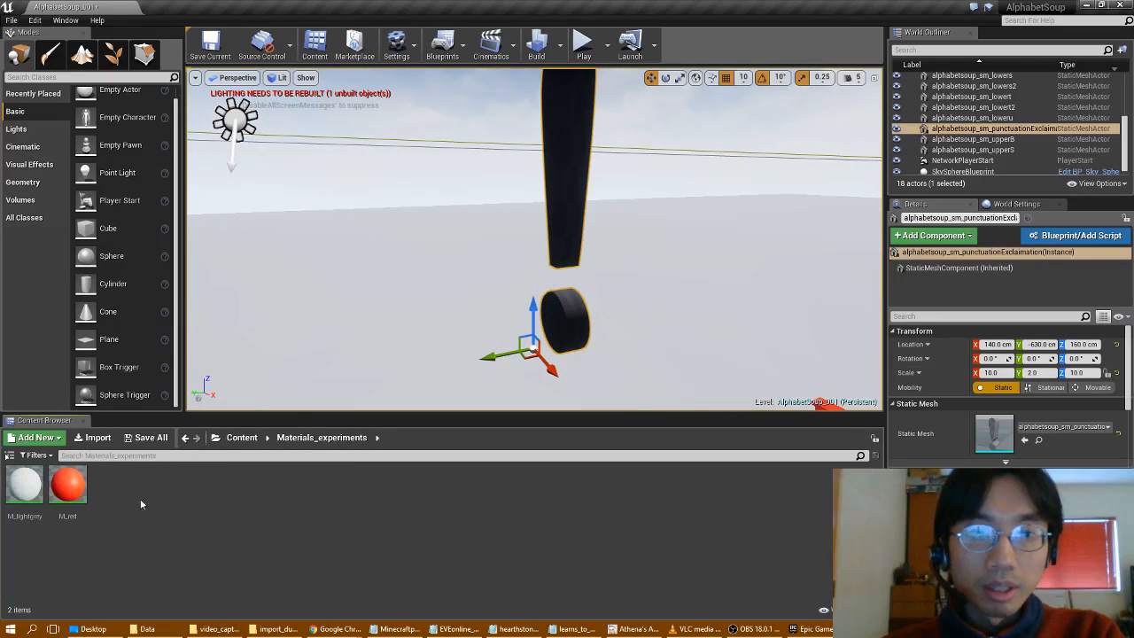
pyautogui.moveTo(68, 485); pyautogui.dragTo(571, 195)
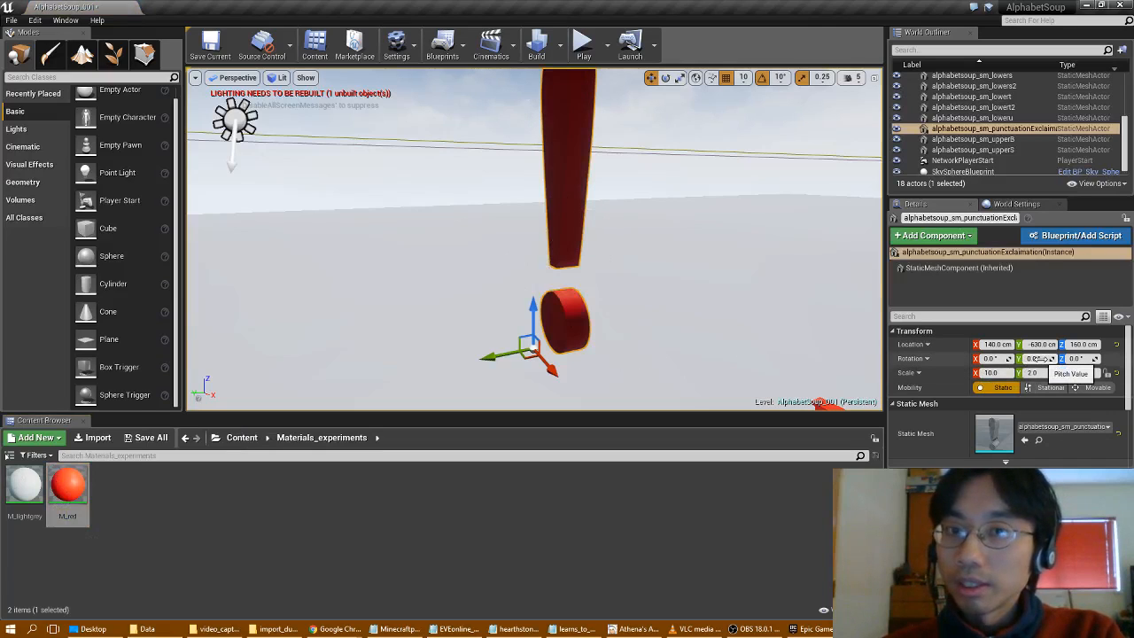
# Rotate the exclamation mark to a yaw of 90 degrees.
pyautogui.click(1076, 358)
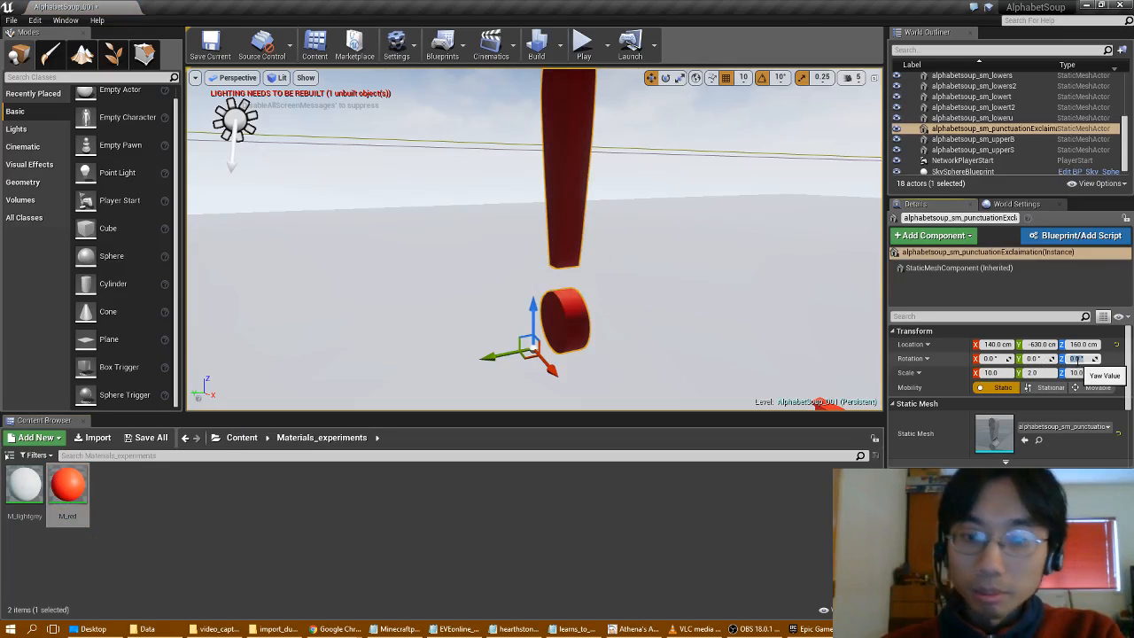
pyautogui.write('90')
pyautogui.press('Return')
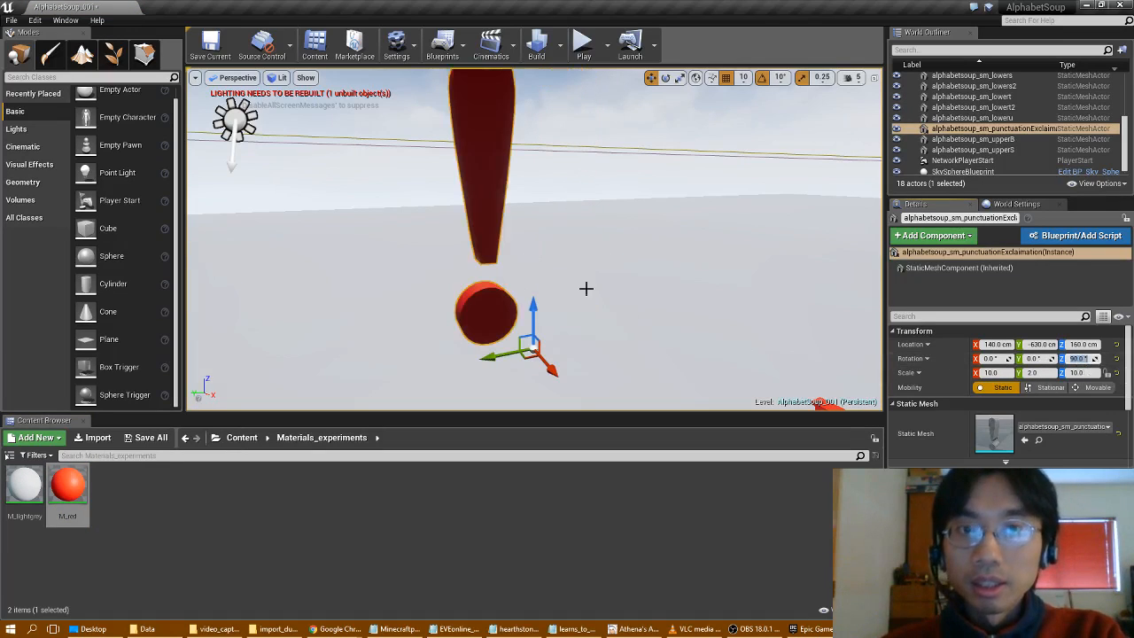
# Move the exclamation mark across the floor to about X 250 cm, Y -580 cm, in front of the Buttress letters.
pyautogui.moveTo(526, 357); pyautogui.dragTo(721, 400)
pyautogui.moveTo(721, 400); pyautogui.dragTo(761, 407, button='right')
pyautogui.press('s')
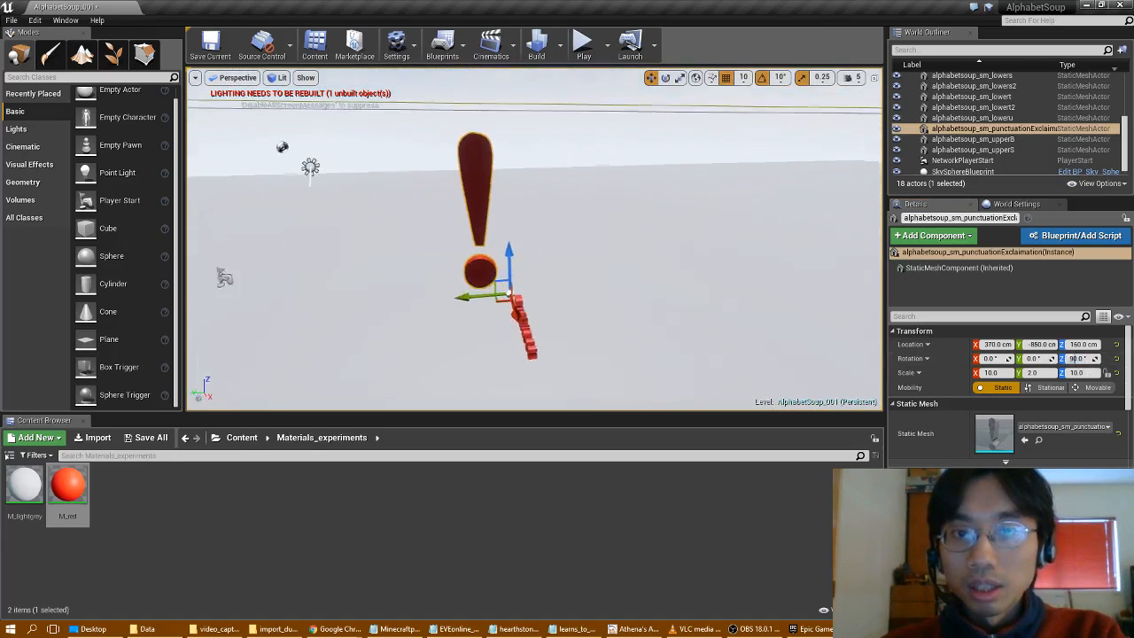
pyautogui.press('a')
pyautogui.moveTo(699, 364); pyautogui.dragTo(725, 364, button='right')
pyautogui.moveTo(553, 295); pyautogui.dragTo(464, 310)
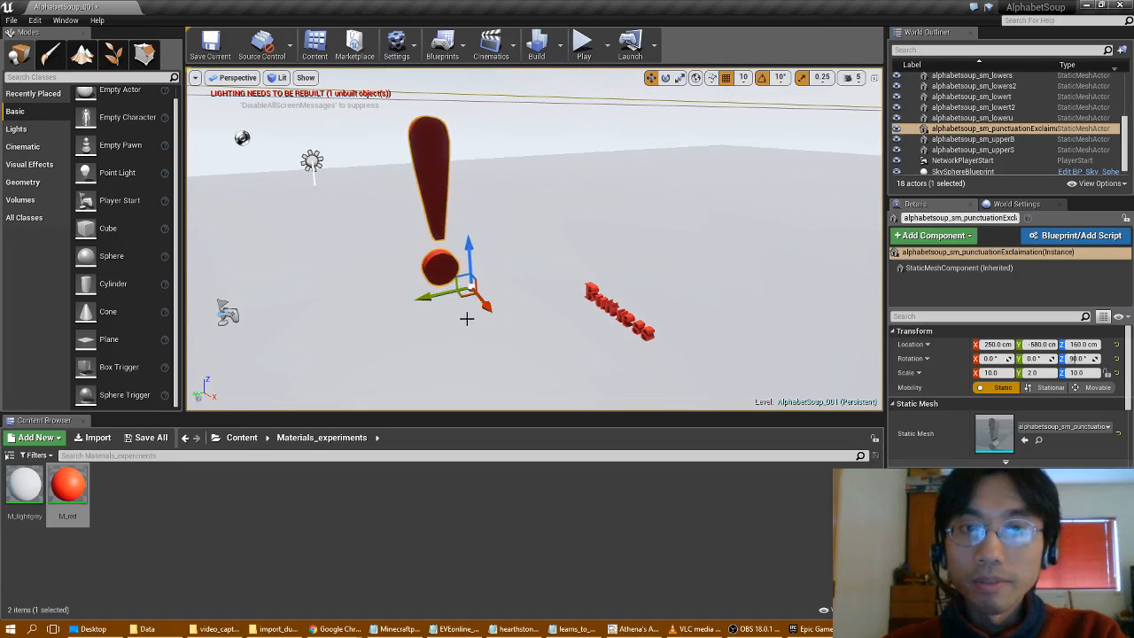
# Build the level to rebake its lighting, close the Message Log and inspect the floor around the exclamation mark.
pyautogui.click(537, 44)
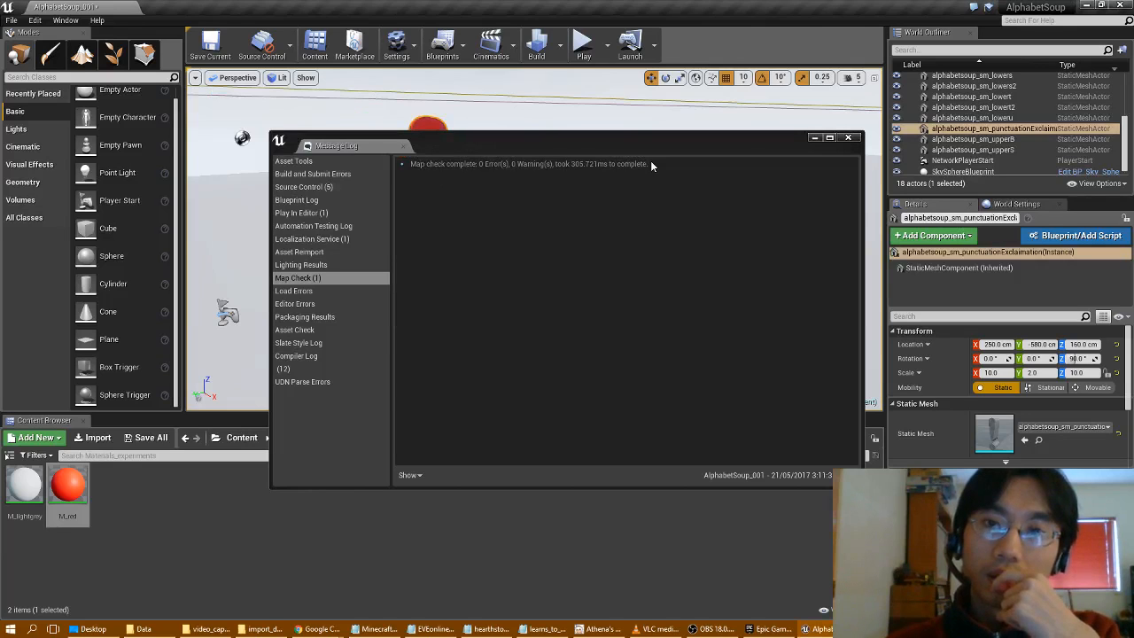
pyautogui.click(847, 137)
pyautogui.press('w')
pyautogui.moveTo(443, 308); pyautogui.dragTo(495, 242, button='right')
pyautogui.press('a')
# Select the floor mesh alphabetsoup_sm_upperS and review its material, physics, collision, light map override and rendering settings.
pyautogui.click(641, 246)
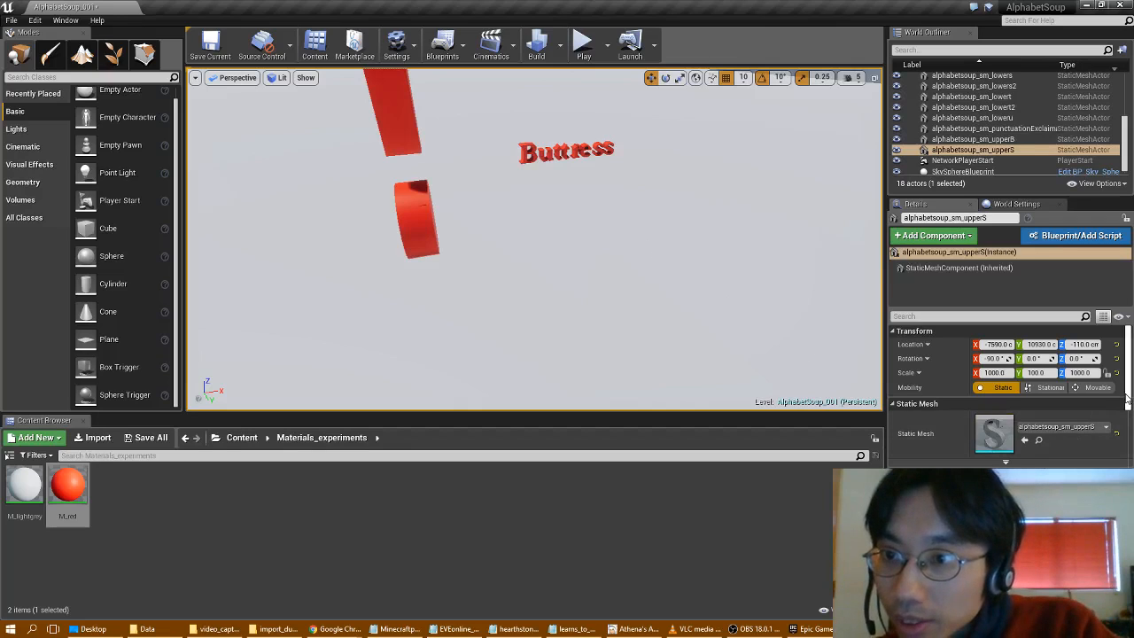
pyautogui.scroll(-2, 1130, 399)
pyautogui.scroll(-1, 1131, 412)
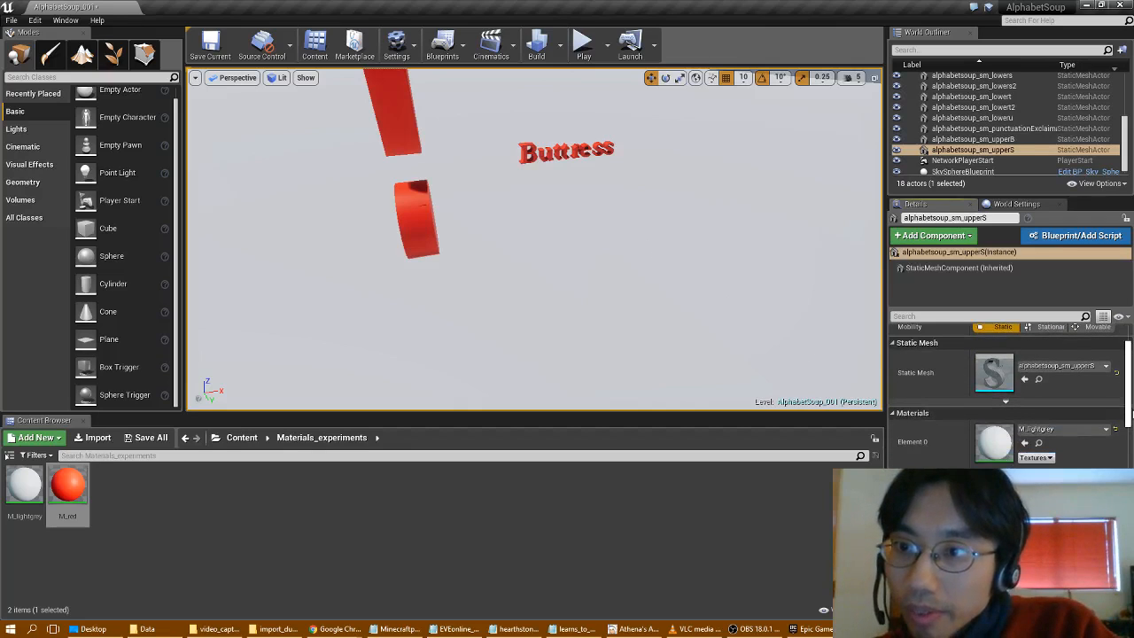
pyautogui.scroll(-5, 1130, 417)
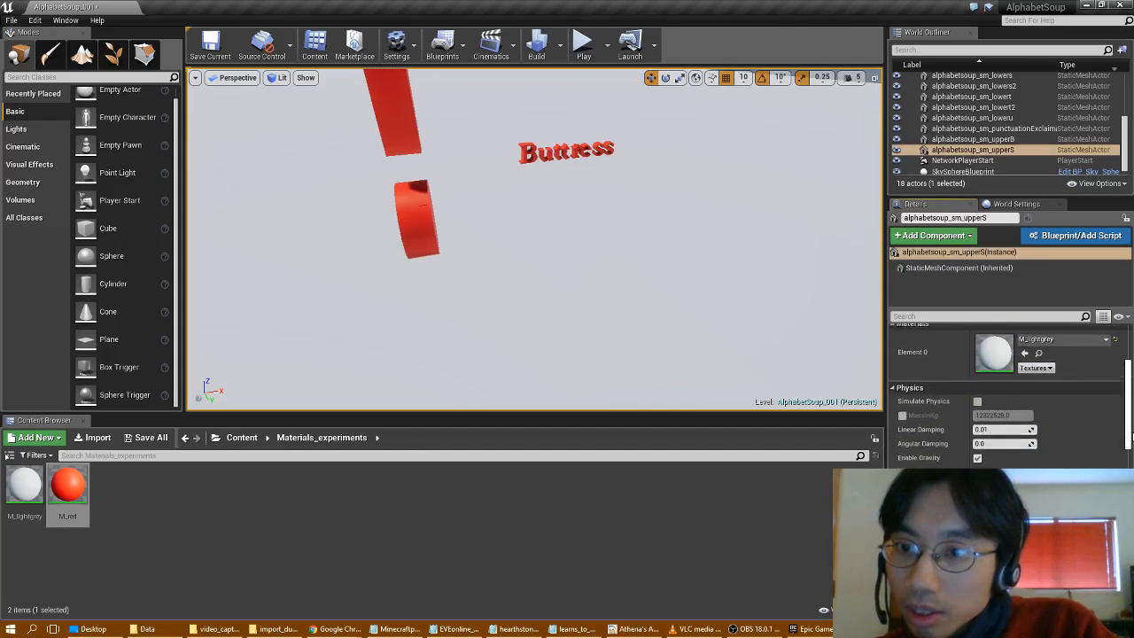
pyautogui.scroll(-5, 1130, 438)
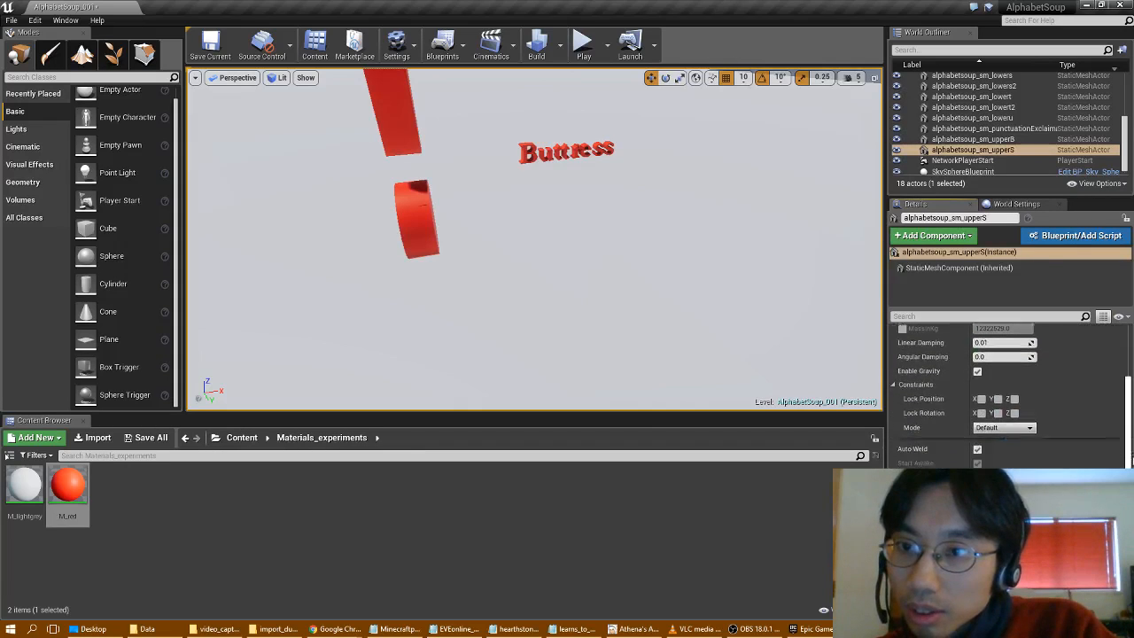
pyautogui.scroll(-5, 1130, 438)
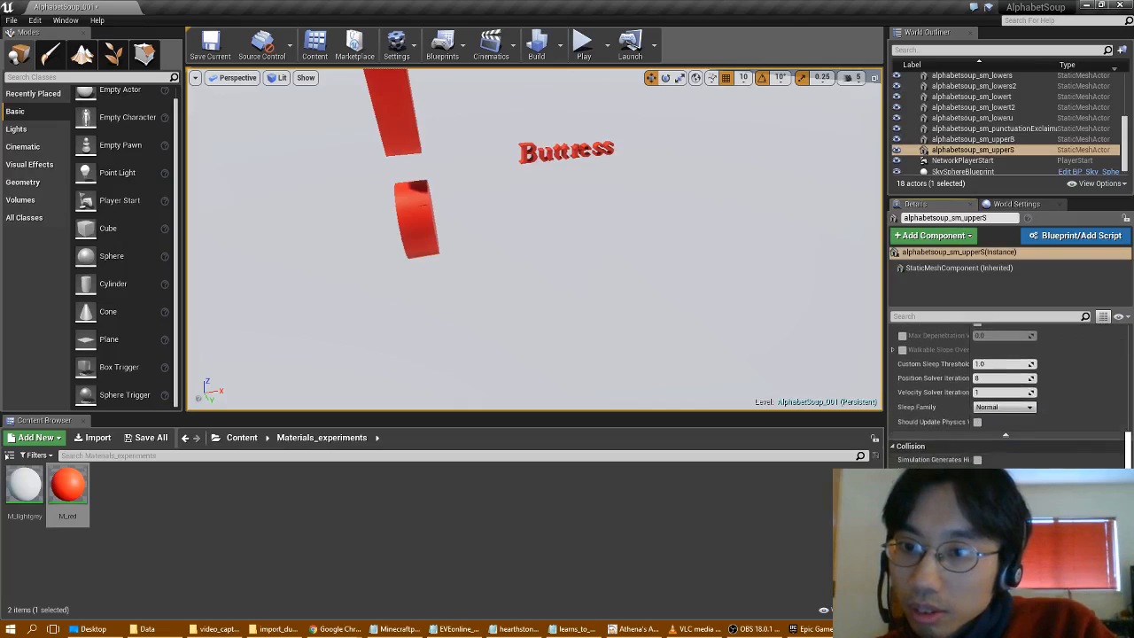
pyautogui.scroll(-3, 1127, 461)
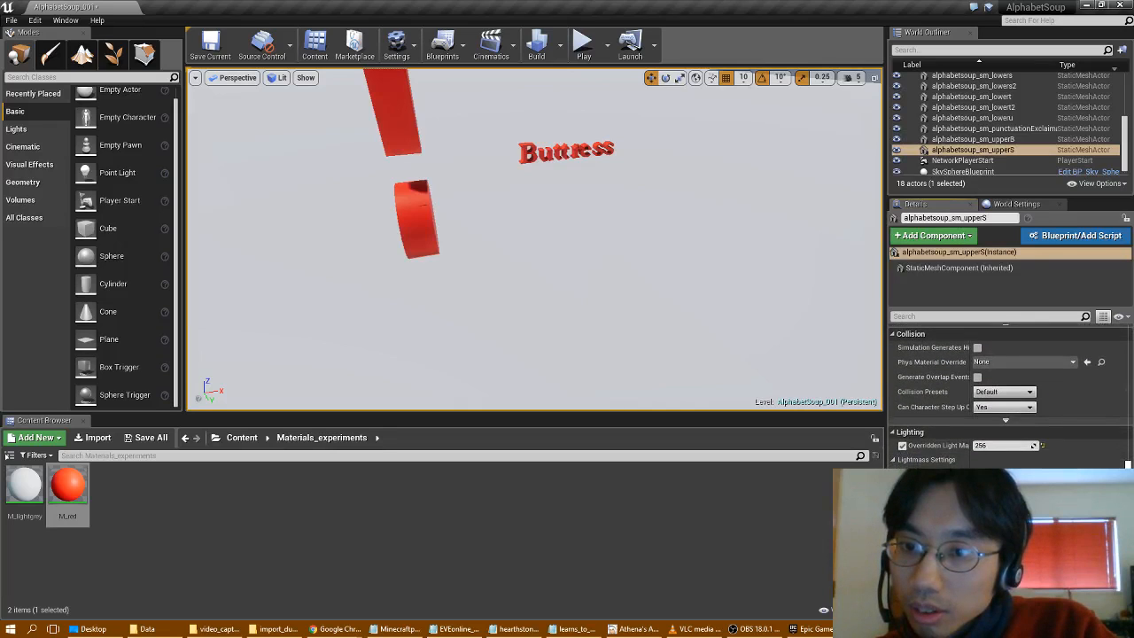
pyautogui.scroll(-3, 1127, 460)
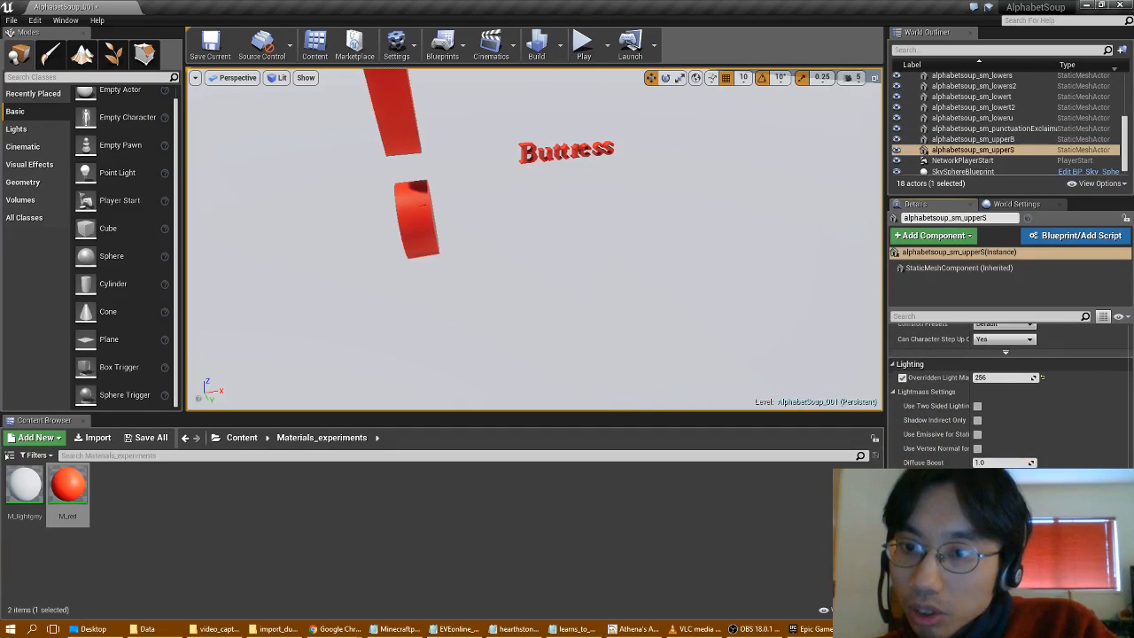
pyautogui.scroll(-3, 1009, 394)
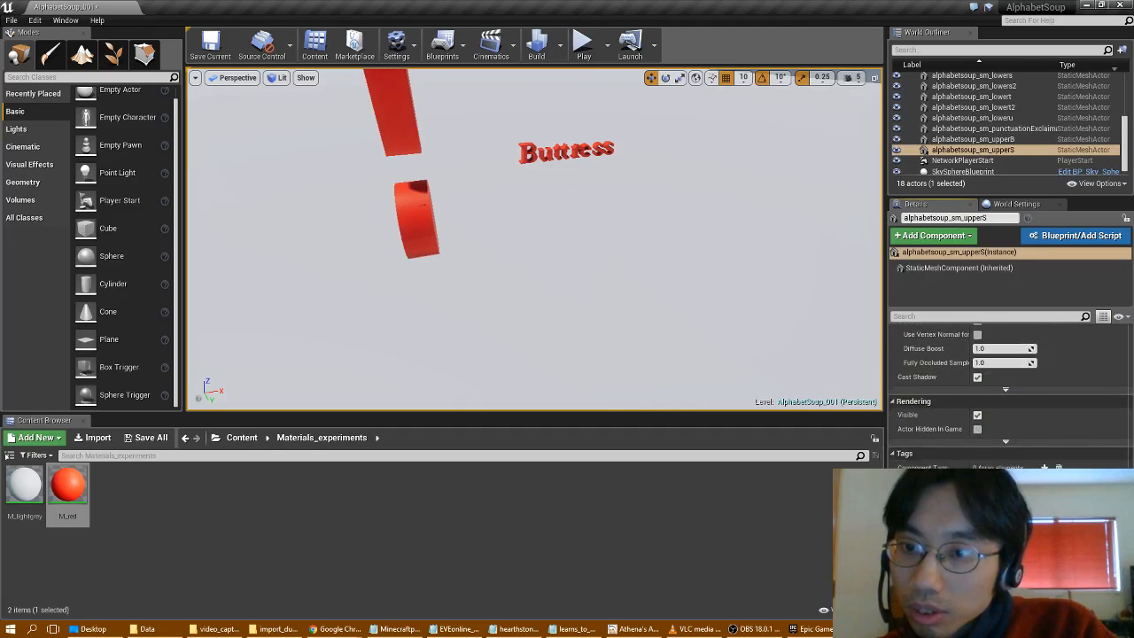
# View the exclamation mark and Buttress letters from farther back and rebuild the level's lighting.
pyautogui.press('s')
pyautogui.moveTo(729, 382); pyautogui.dragTo(726, 288, button='right')
pyautogui.press('w')
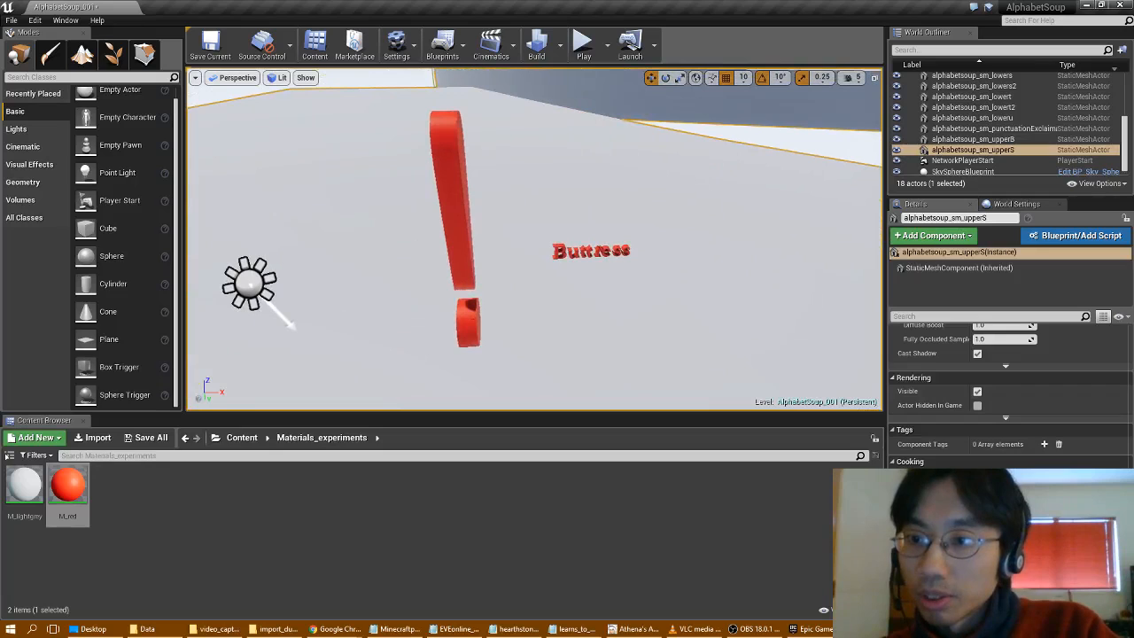
pyautogui.scroll(10, 1010, 381)
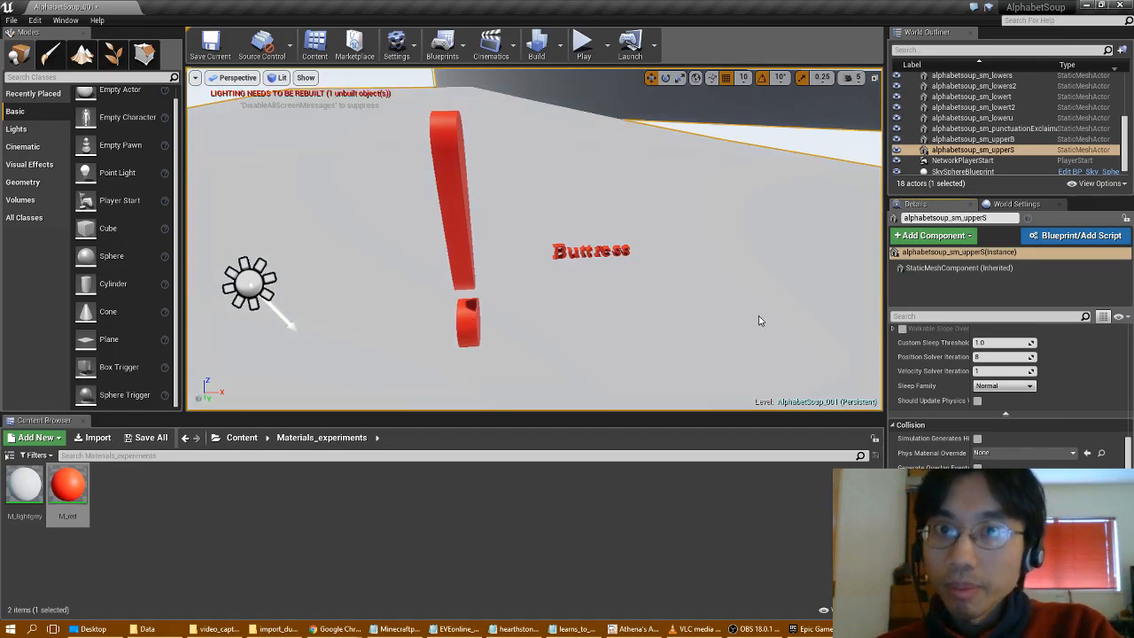
pyautogui.moveTo(747, 278); pyautogui.dragTo(783, 239, button='right')
pyautogui.click(537, 44)
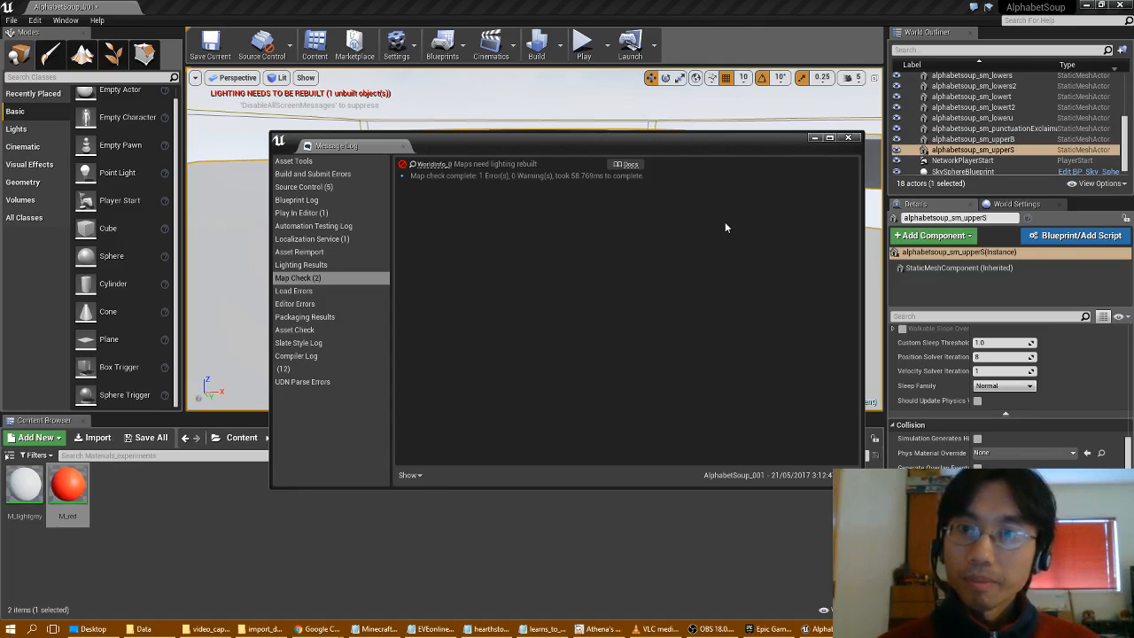
pyautogui.rightClick(953, 155)
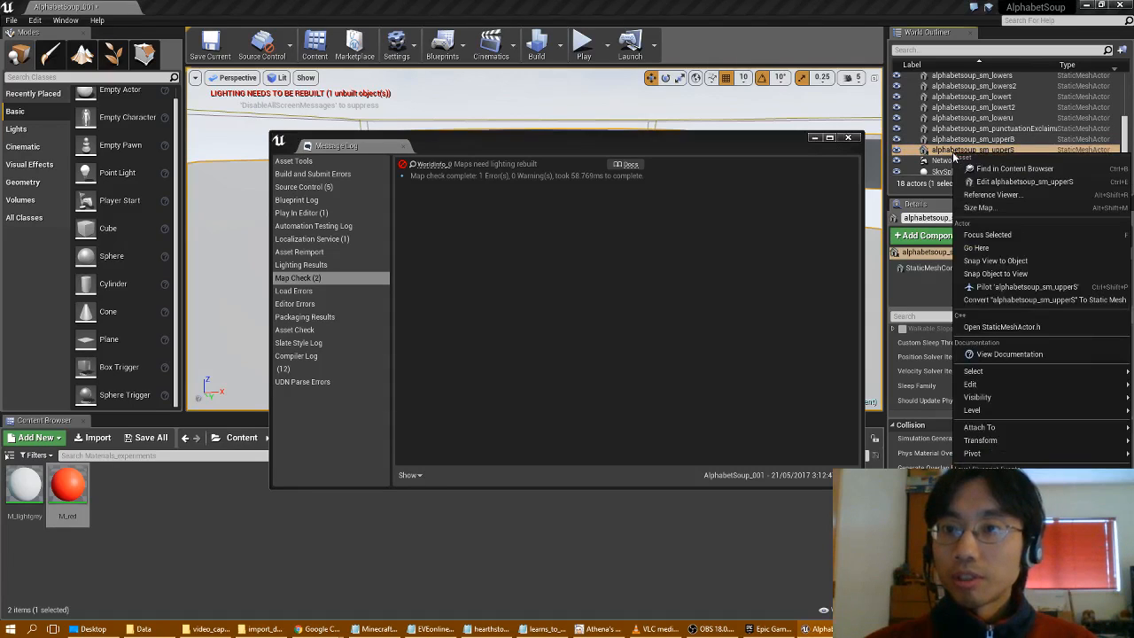
pyautogui.moveTo(999, 384)
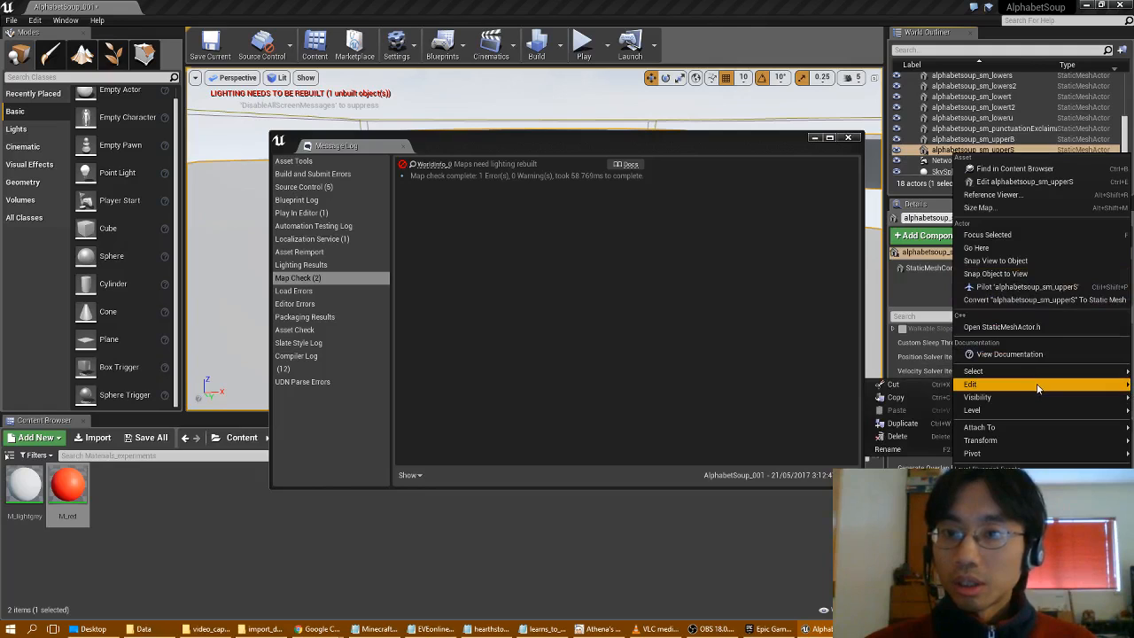
pyautogui.moveTo(1032, 404)
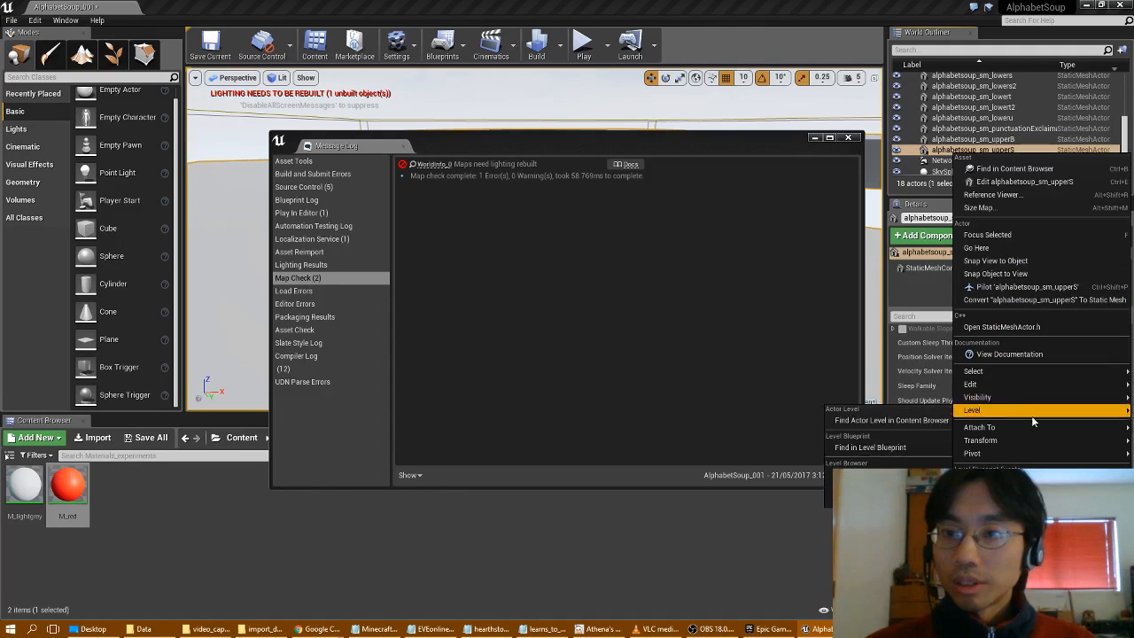
pyautogui.moveTo(1031, 432)
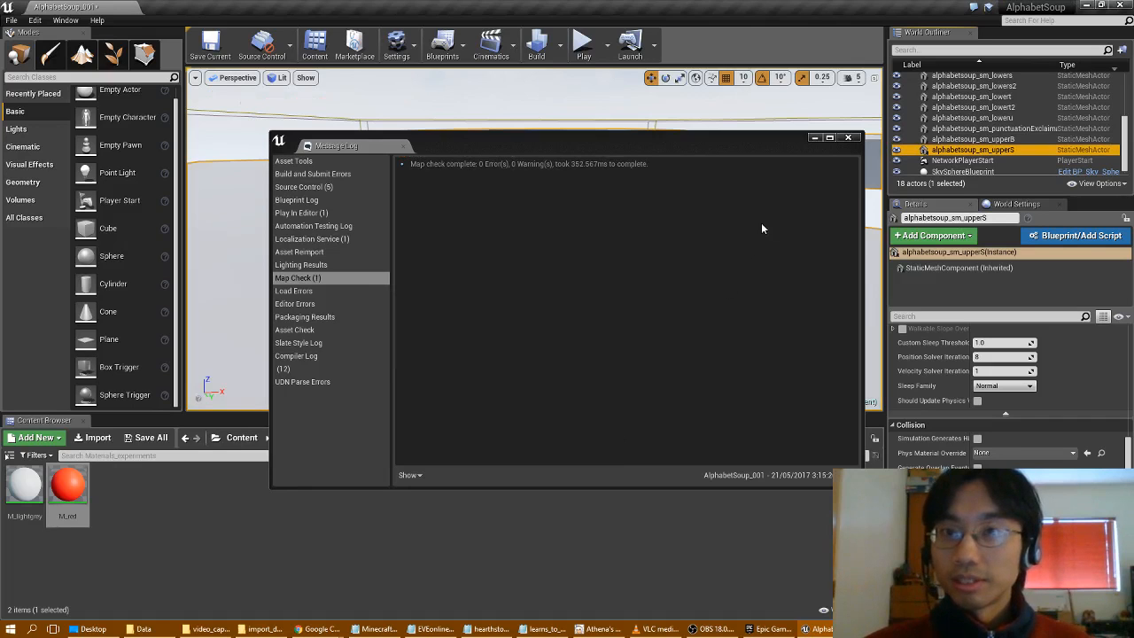
# Close the Message Log, inspect the floor around the exclamation mark and Buttress letters for shadows, and build the lighting again.
pyautogui.click(847, 138)
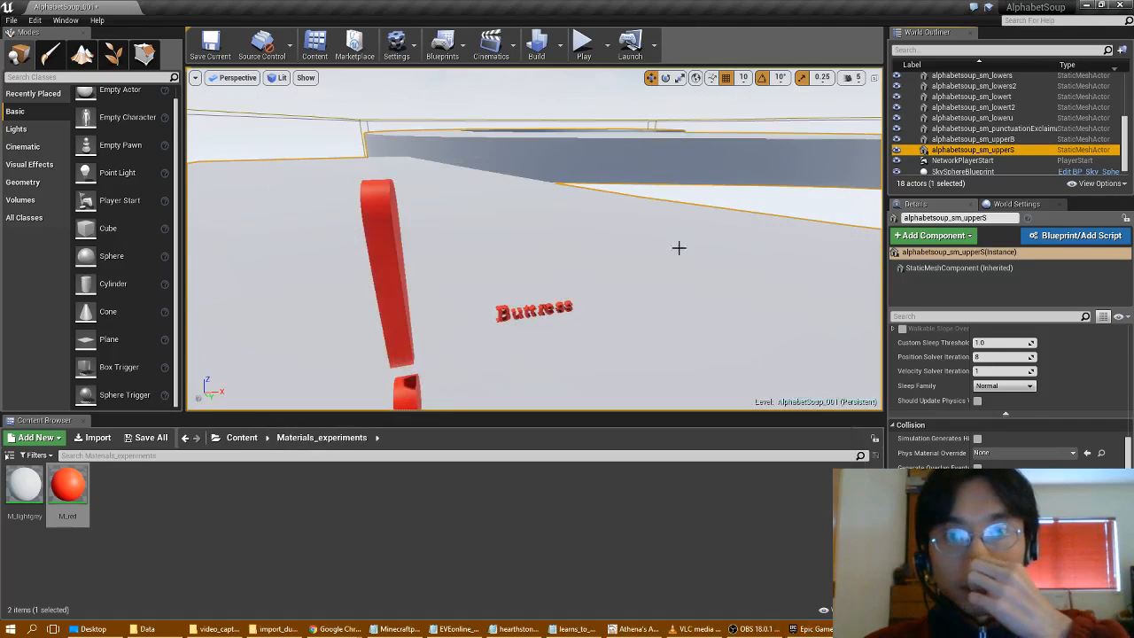
pyautogui.moveTo(679, 248); pyautogui.dragTo(545, 253, button='right')
pyautogui.press('w')
pyautogui.press('s')
pyautogui.press('s')
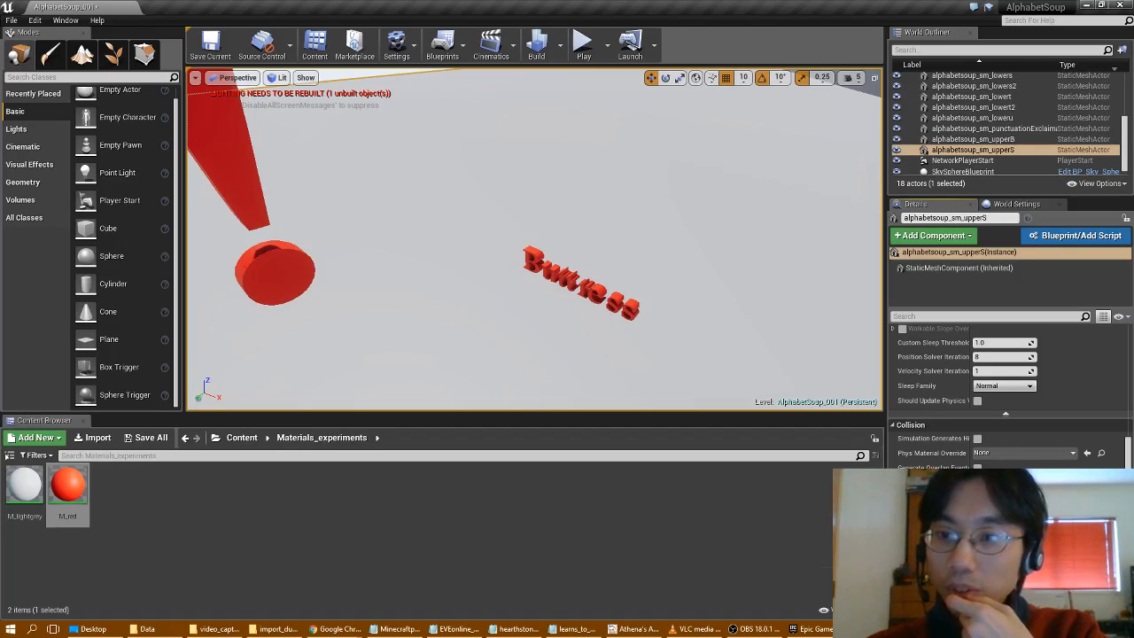
pyautogui.press('s')
pyautogui.moveTo(599, 324); pyautogui.dragTo(672, 333, button='right')
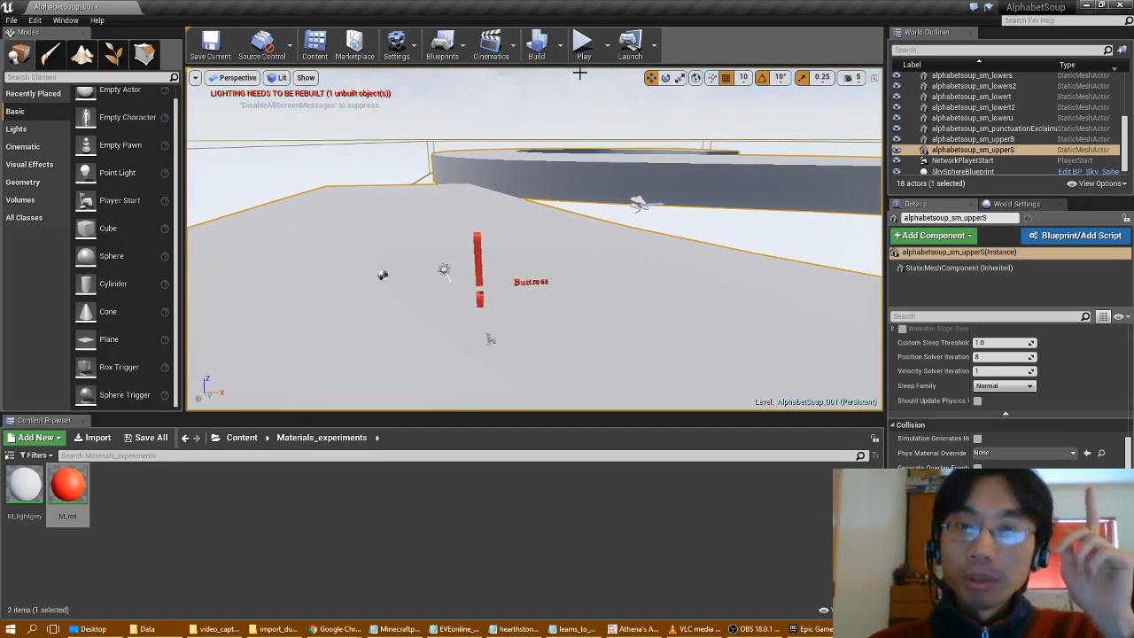
pyautogui.click(533, 48)
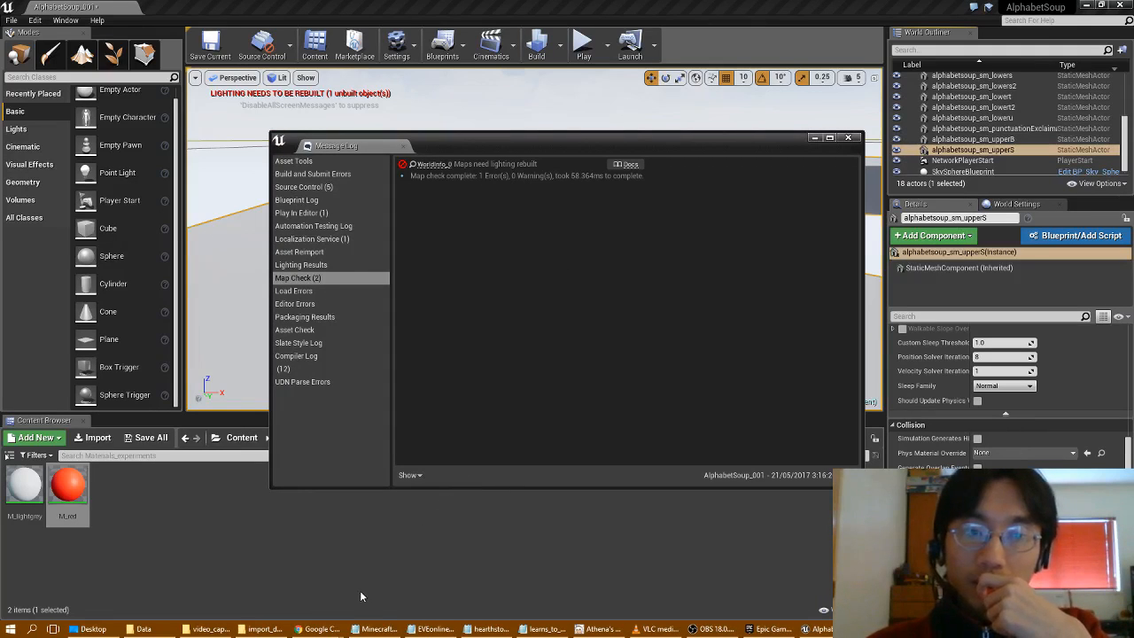
# Switch to Chrome and search Google in a new tab for "unreal how big can static mesh be".
pyautogui.moveTo(322, 629)
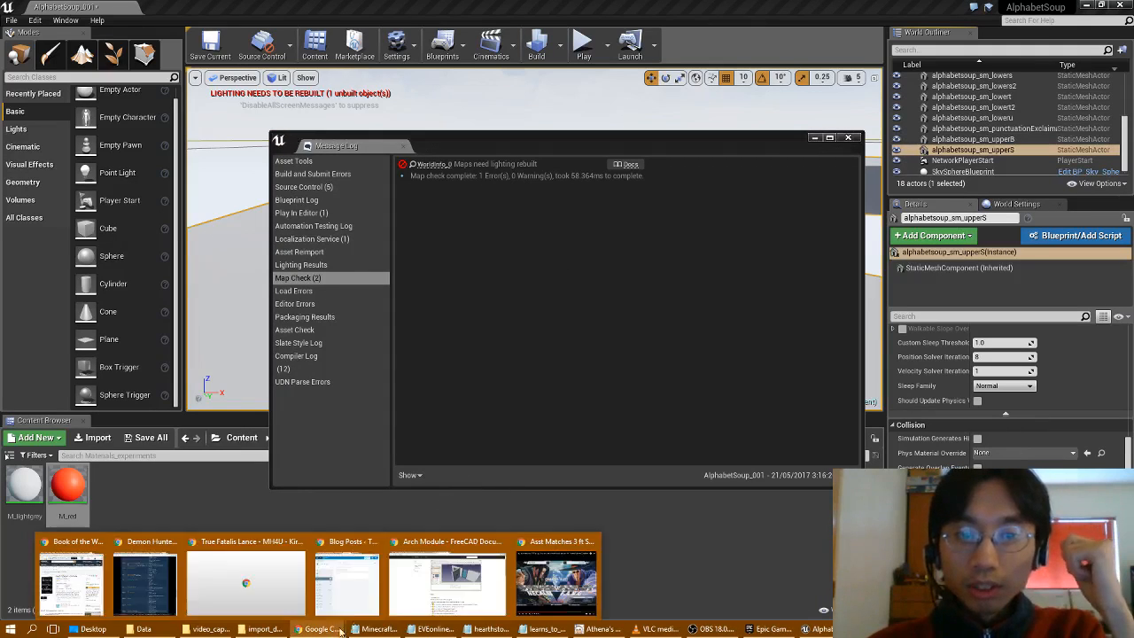
pyautogui.click(428, 592)
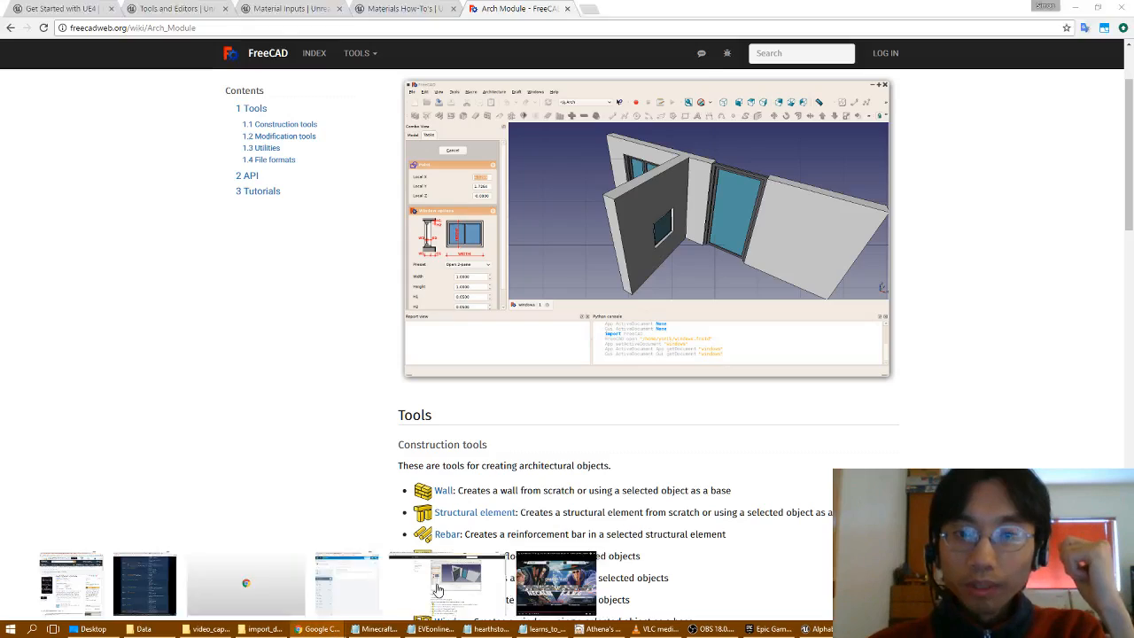
pyautogui.click(595, 10)
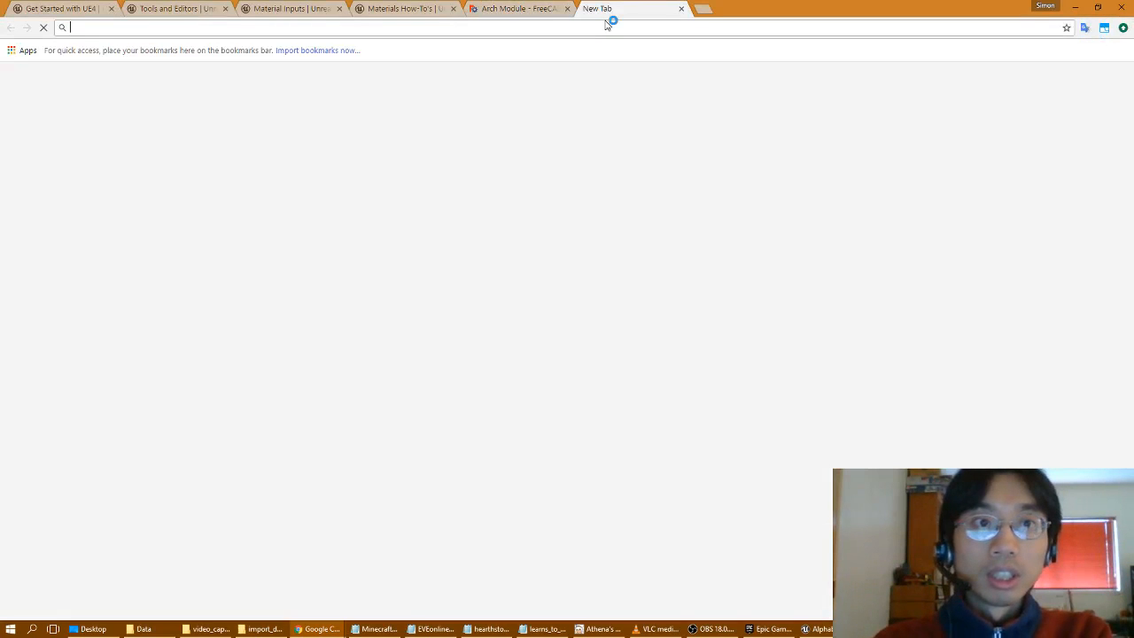
pyautogui.write('unreal how big')
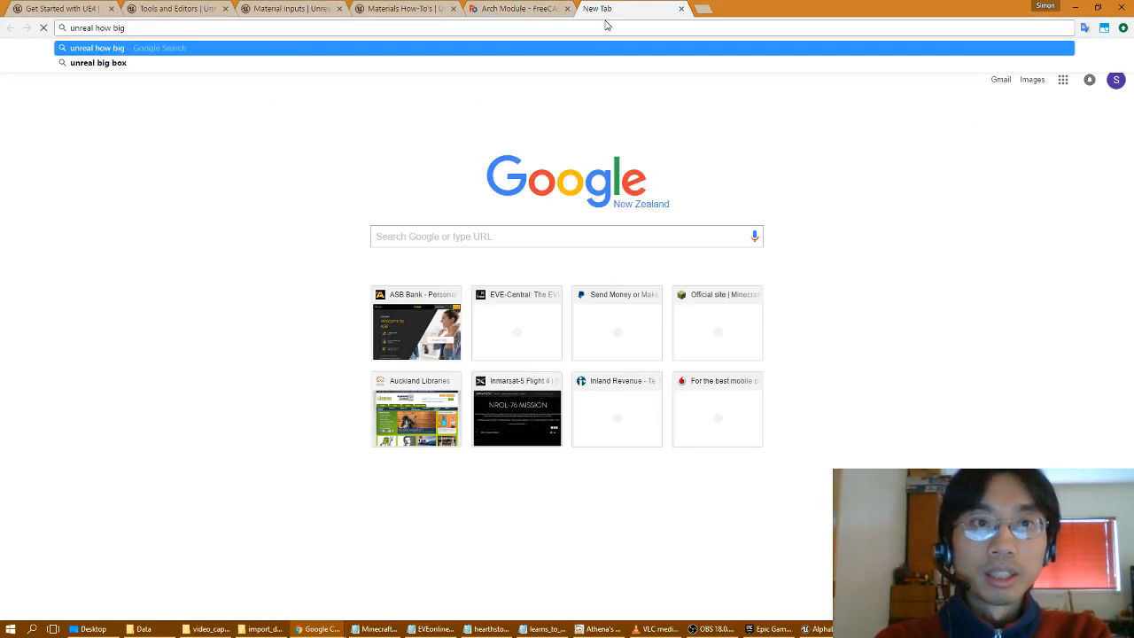
pyautogui.write(' can stat')
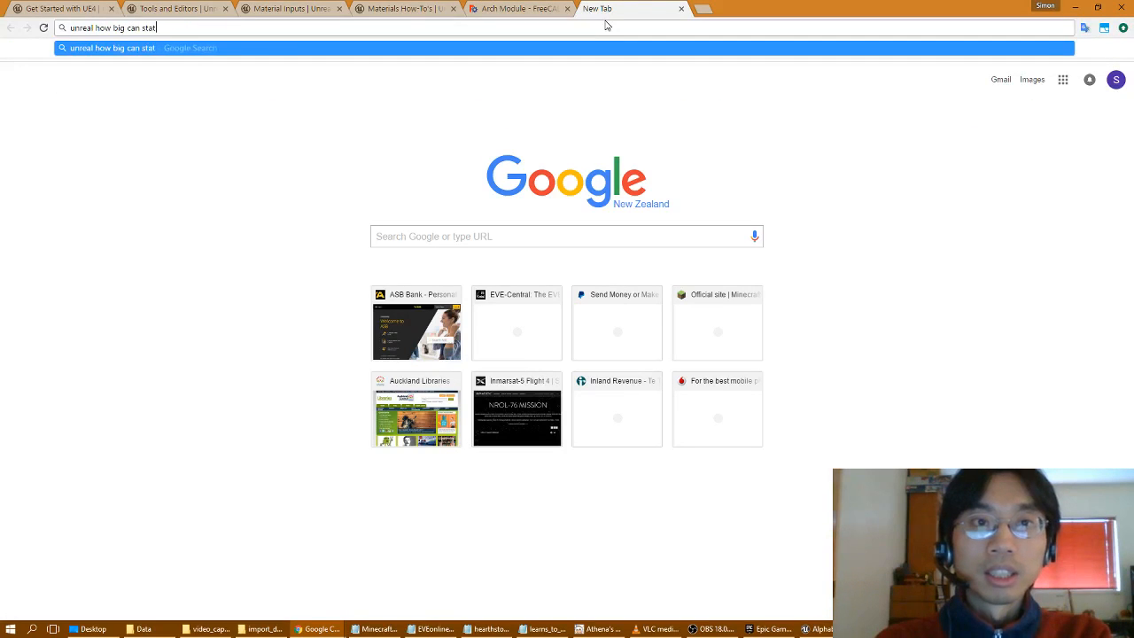
pyautogui.write('ic mesh be')
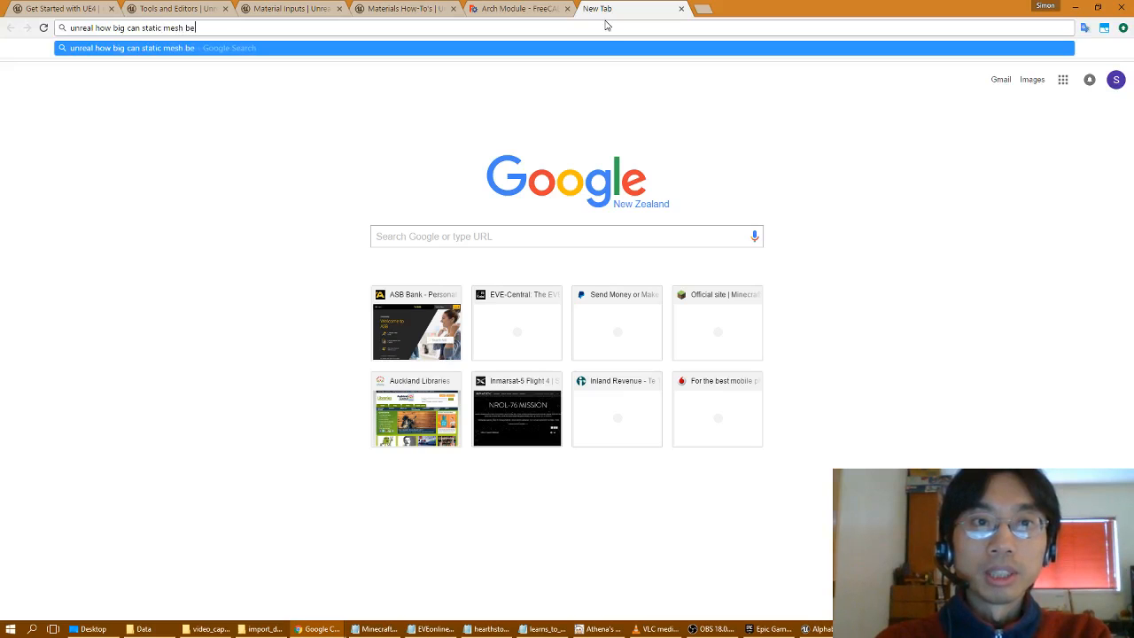
pyautogui.press('Return')
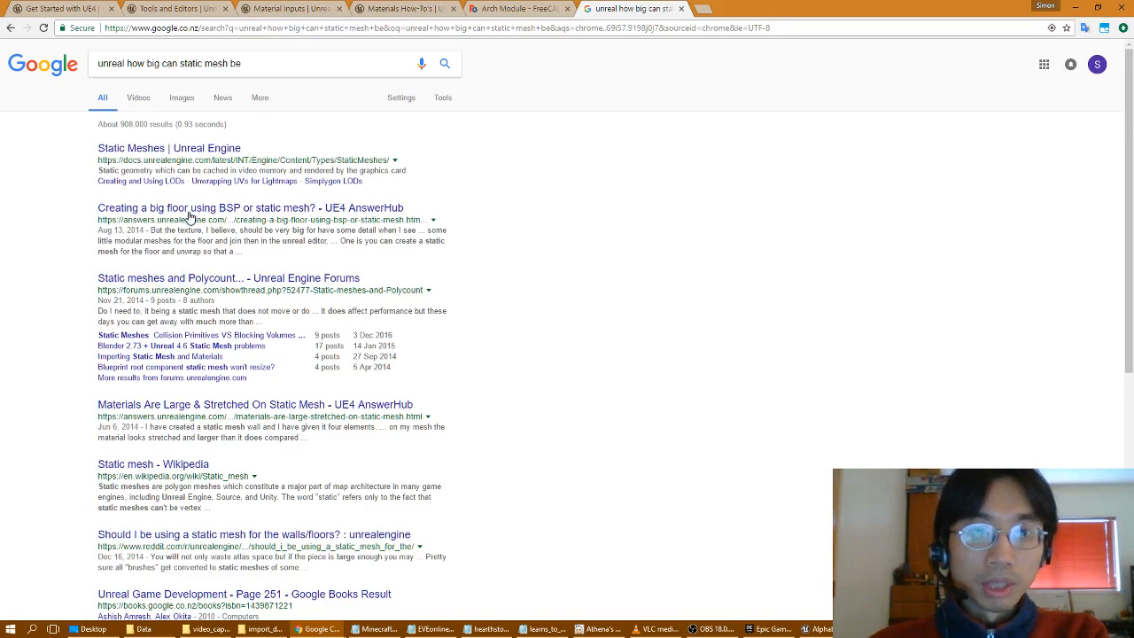
# Open the Unreal Engine Static Meshes documentation from the search results in a separate tab and skim its contents.
pyautogui.middleClick(197, 149)
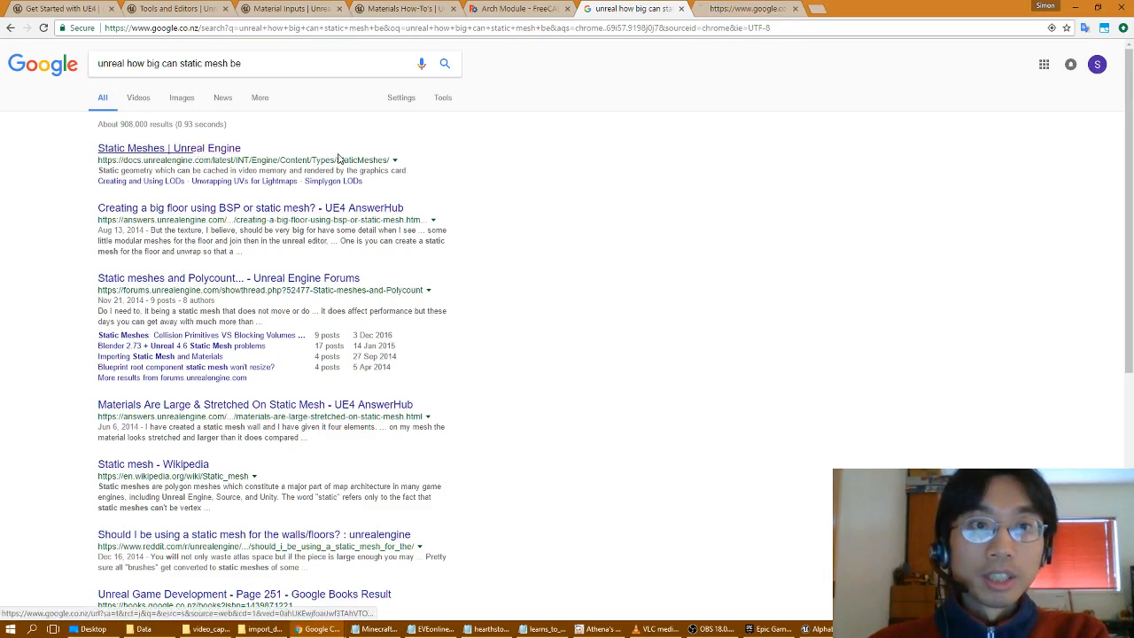
pyautogui.click(730, 13)
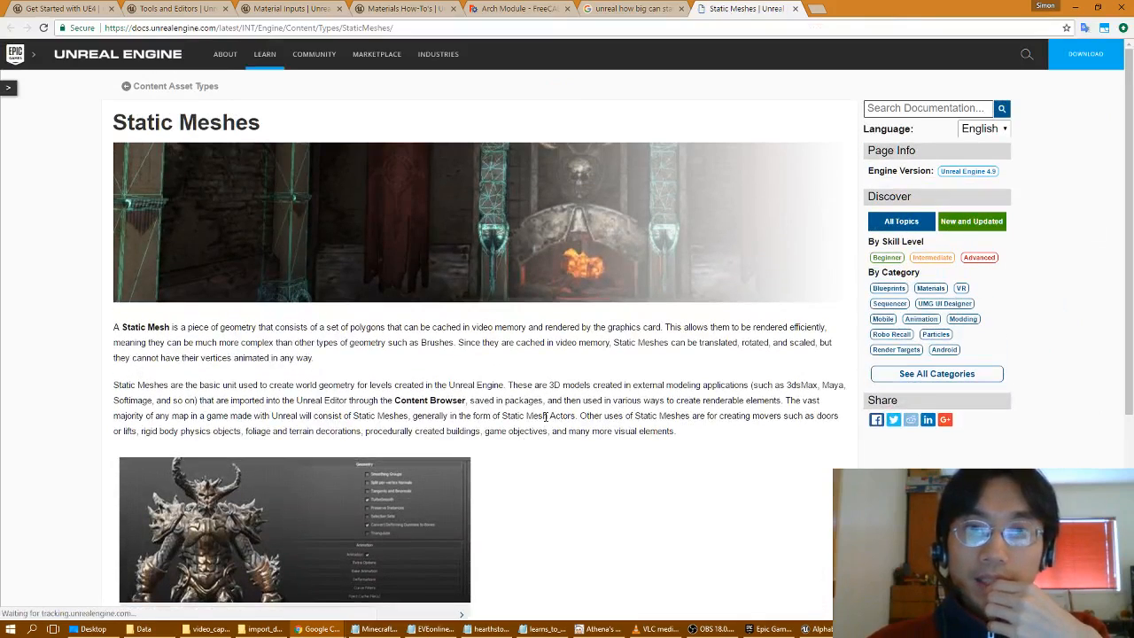
pyautogui.scroll(-4, 545, 415)
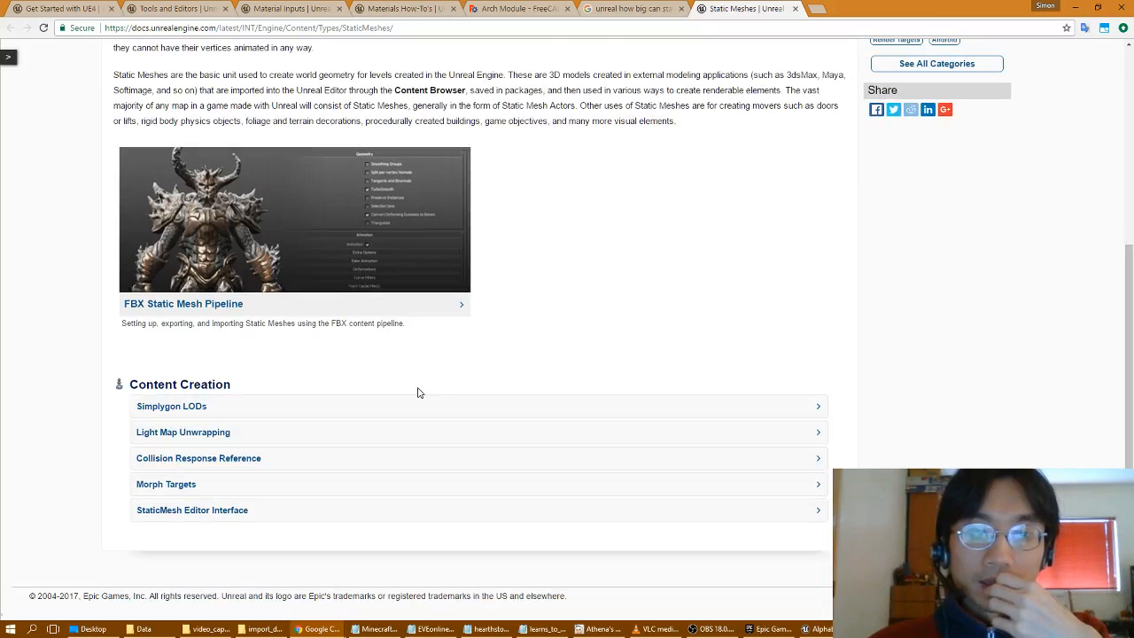
pyautogui.scroll(1, 419, 393)
pyautogui.scroll(1, 419, 392)
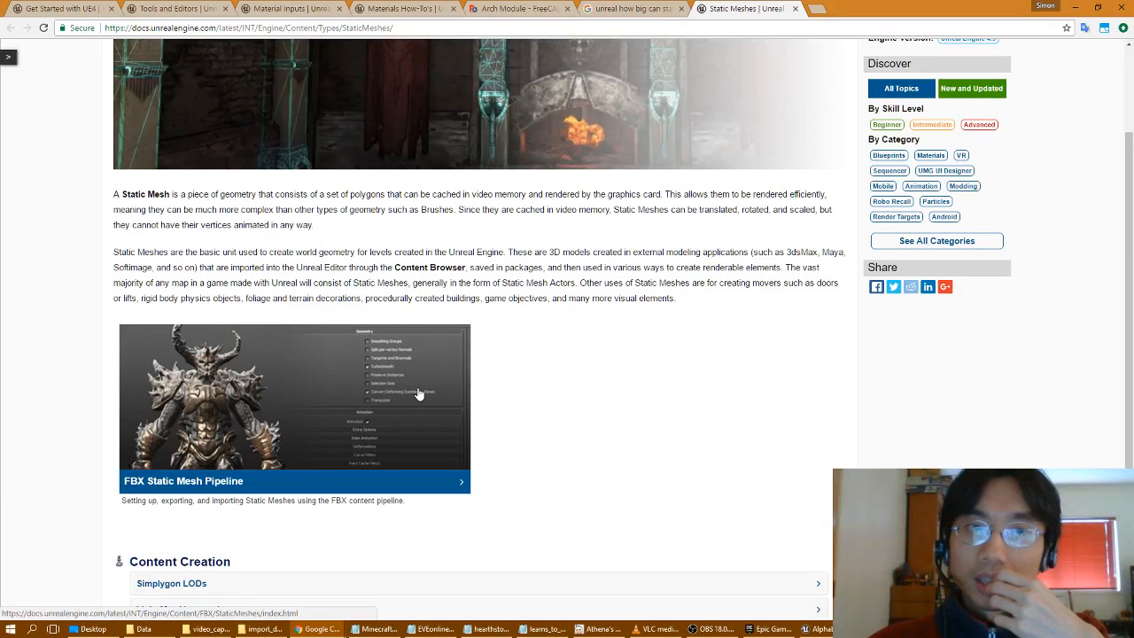
pyautogui.scroll(-2, 419, 393)
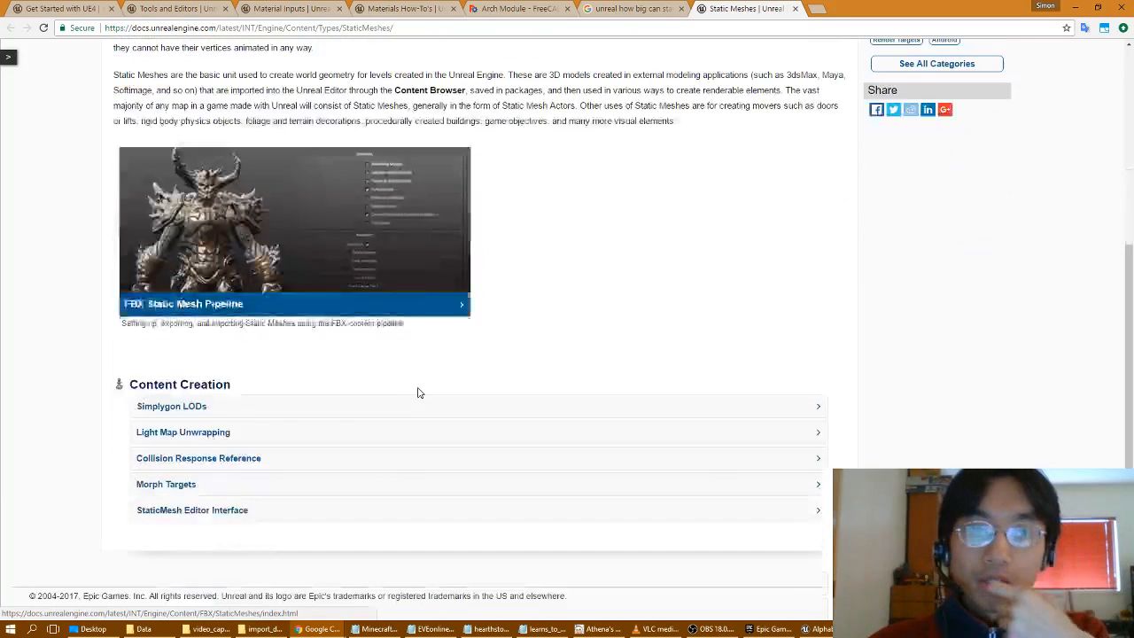
# Open the Light Map Unwrapping documentation and read through its unwrap methods and examples.
pyautogui.click(386, 432)
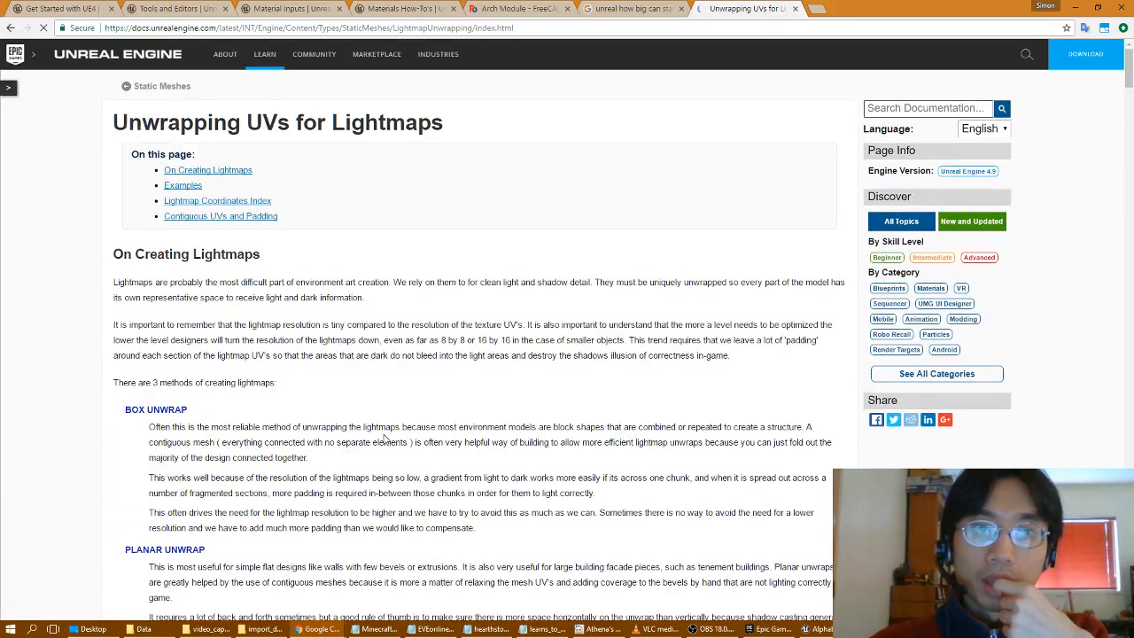
pyautogui.scroll(-3, 384, 433)
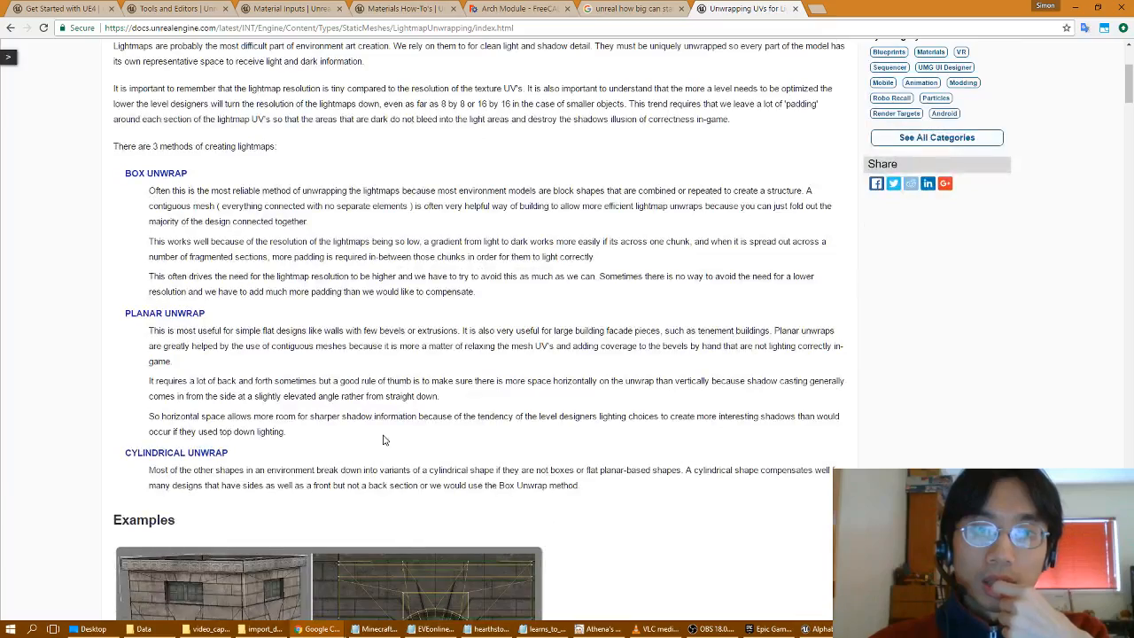
pyautogui.scroll(-2, 384, 439)
pyautogui.scroll(4, 384, 440)
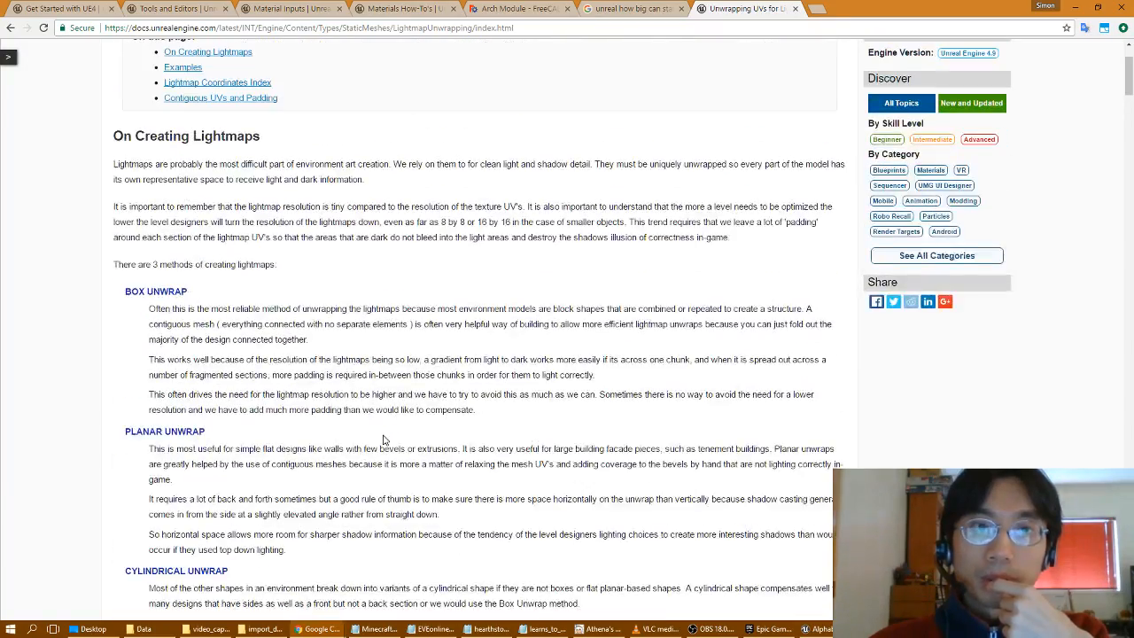
pyautogui.scroll(-6, 383, 439)
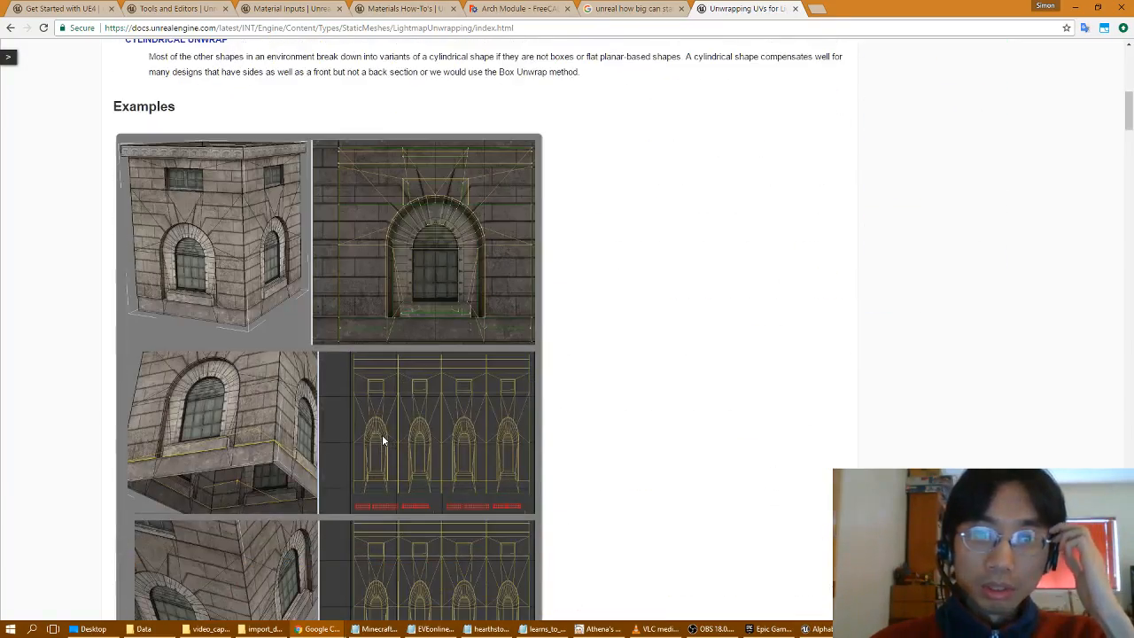
# Read the Light Map Unwrapping examples for building facades, brute-force pieces and circular railings.
pyautogui.scroll(-3, 382, 440)
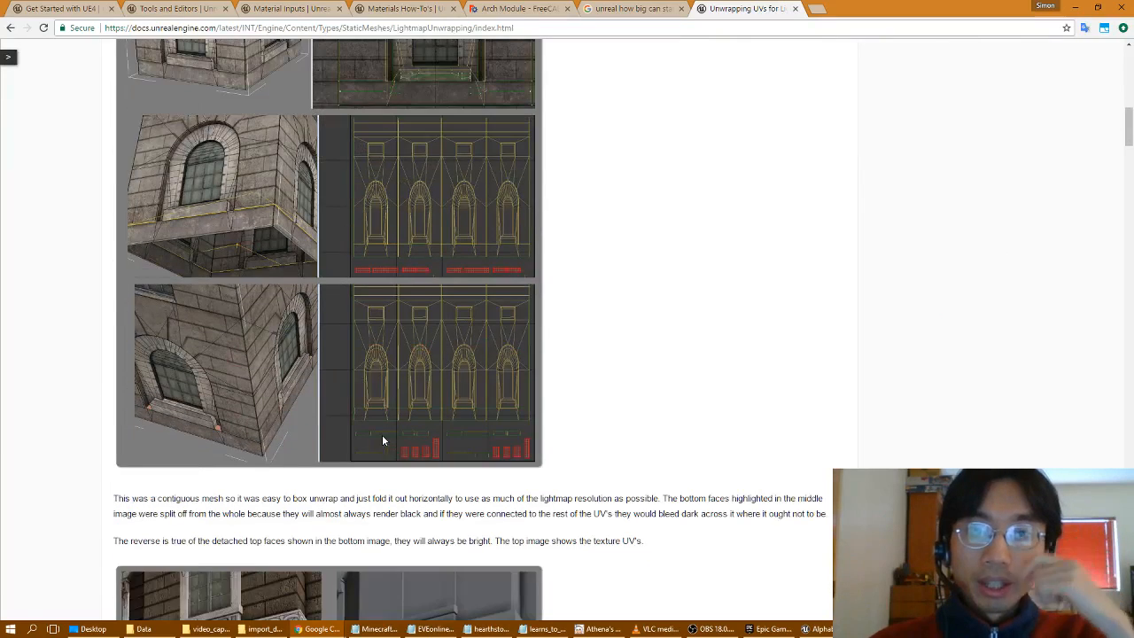
pyautogui.scroll(-6, 382, 440)
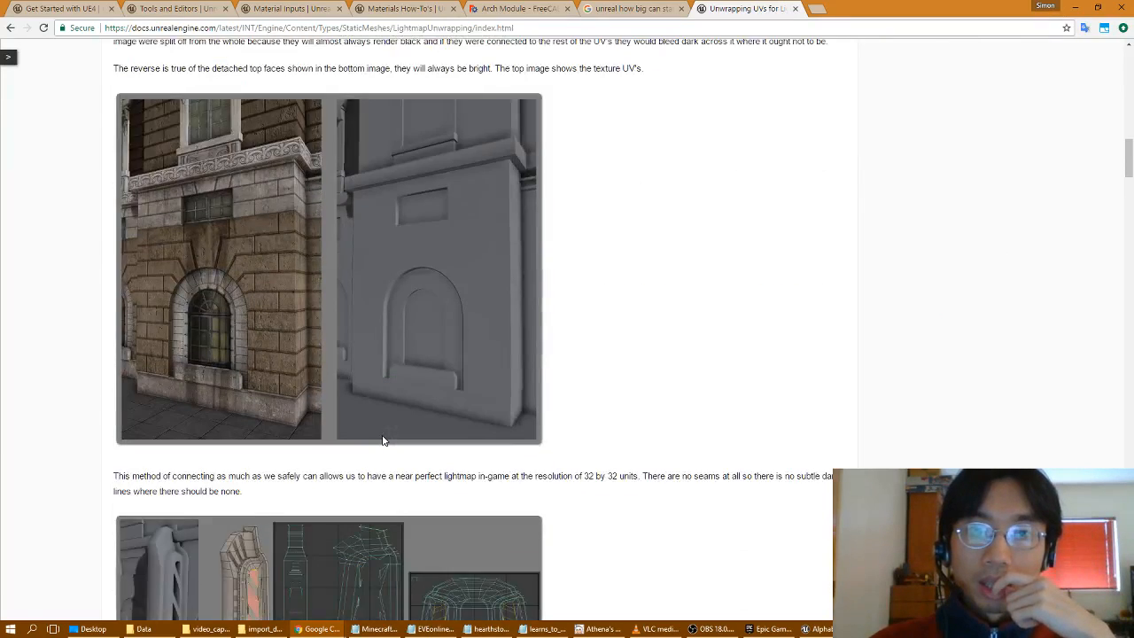
pyautogui.scroll(-3, 383, 440)
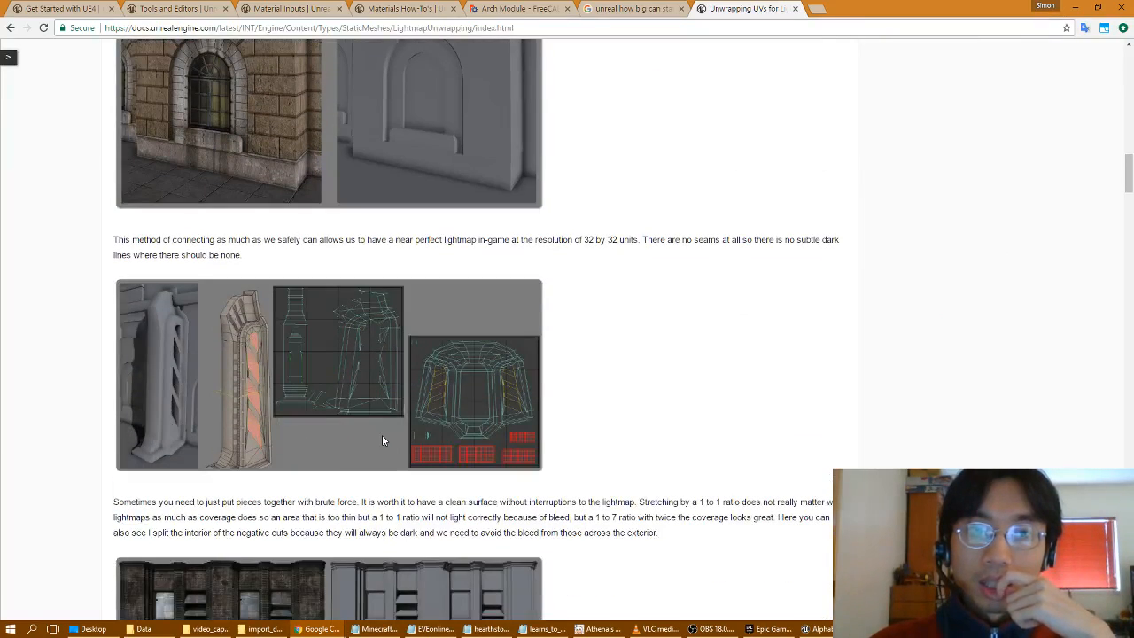
pyautogui.scroll(-4, 382, 440)
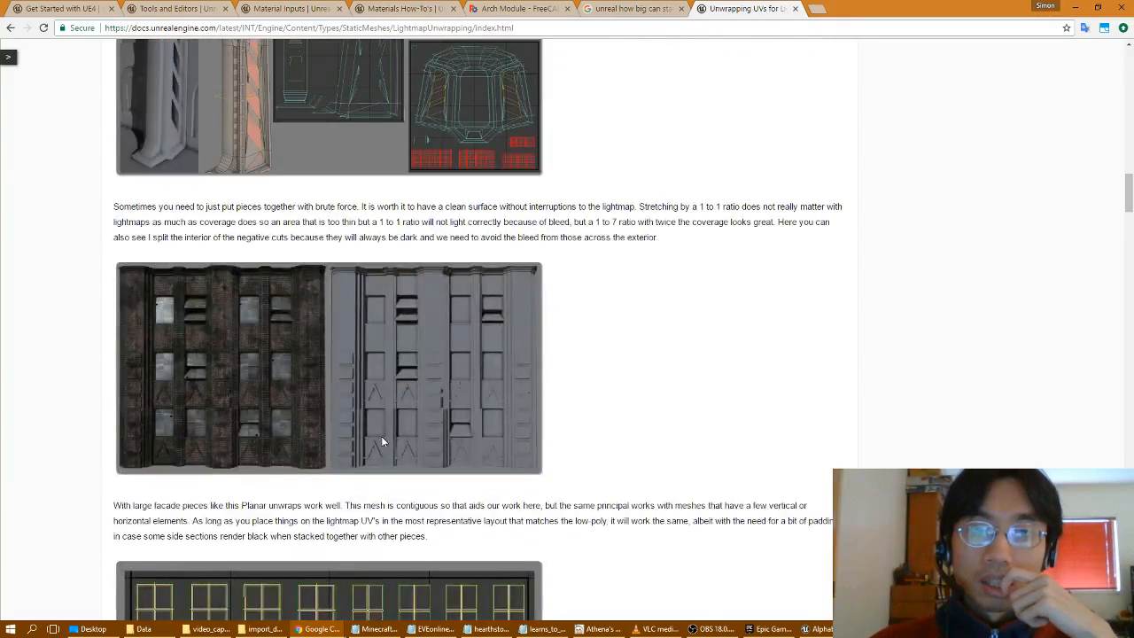
pyautogui.scroll(-18, 383, 440)
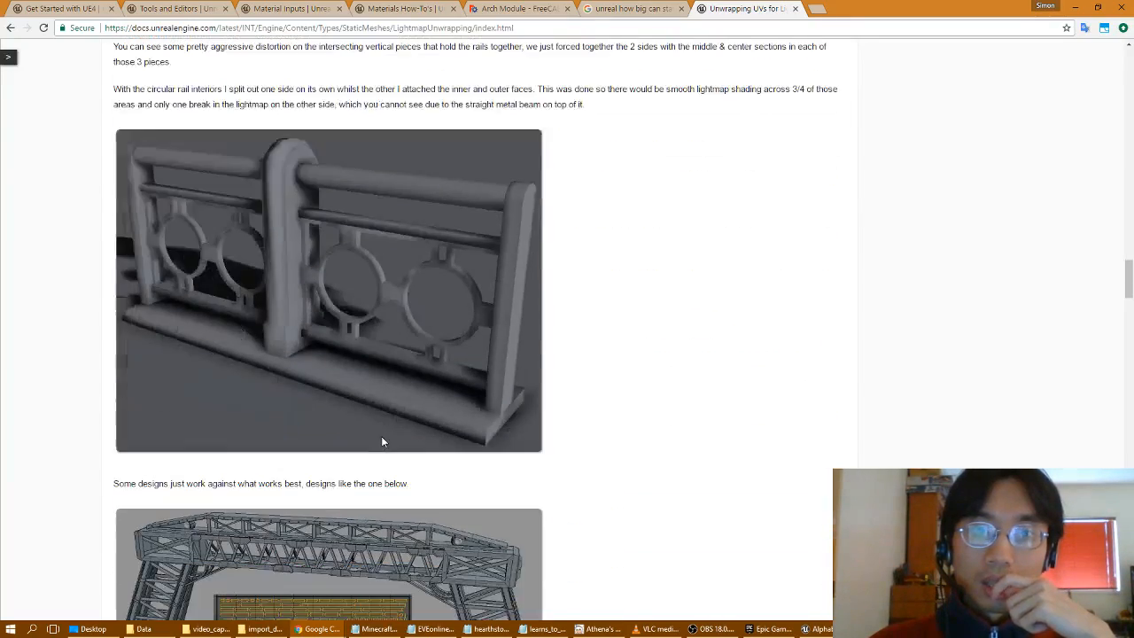
pyautogui.scroll(-3, 382, 441)
pyautogui.scroll(2, 383, 441)
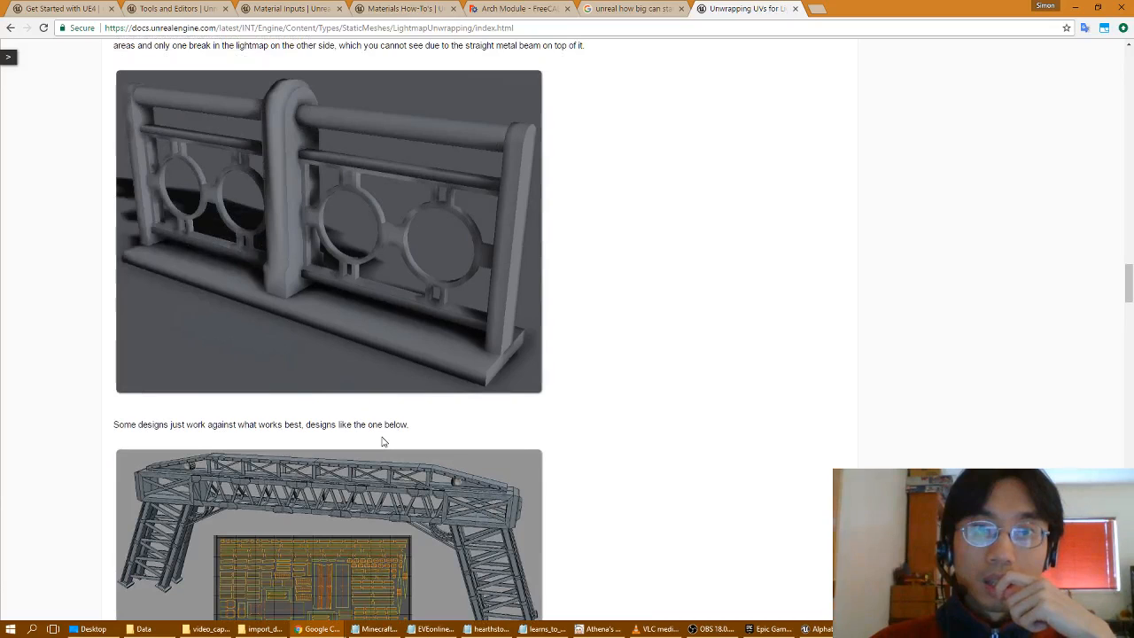
pyautogui.scroll(1, 382, 440)
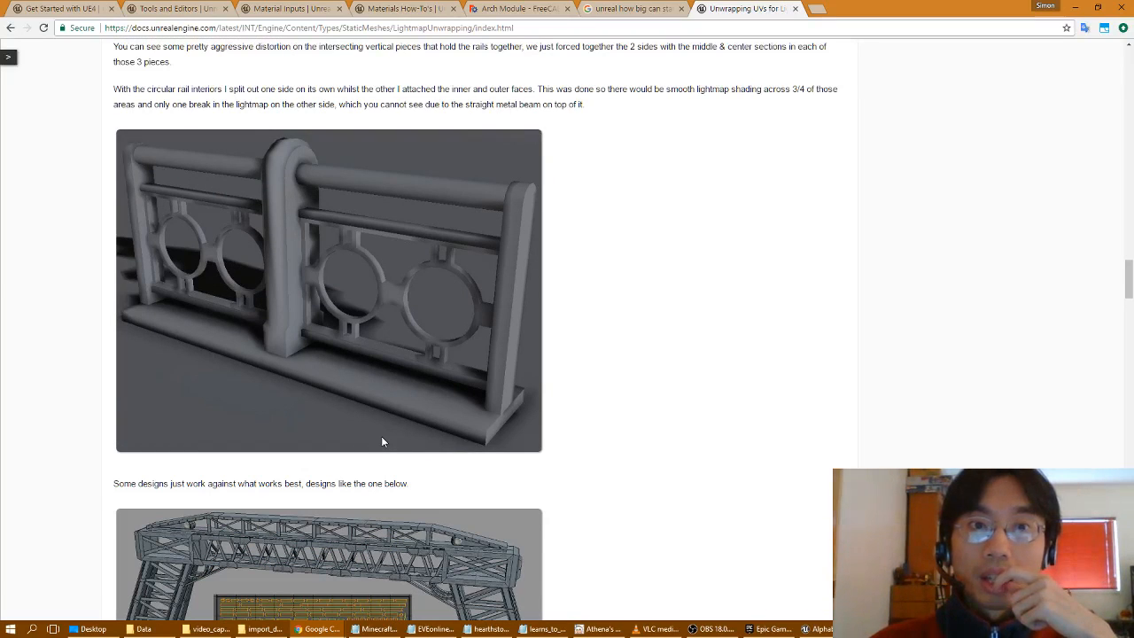
# Examine the metal bridge and stone pedestal examples for lightmap resolution, seams and how their UVs are split.
pyautogui.scroll(-3, 381, 441)
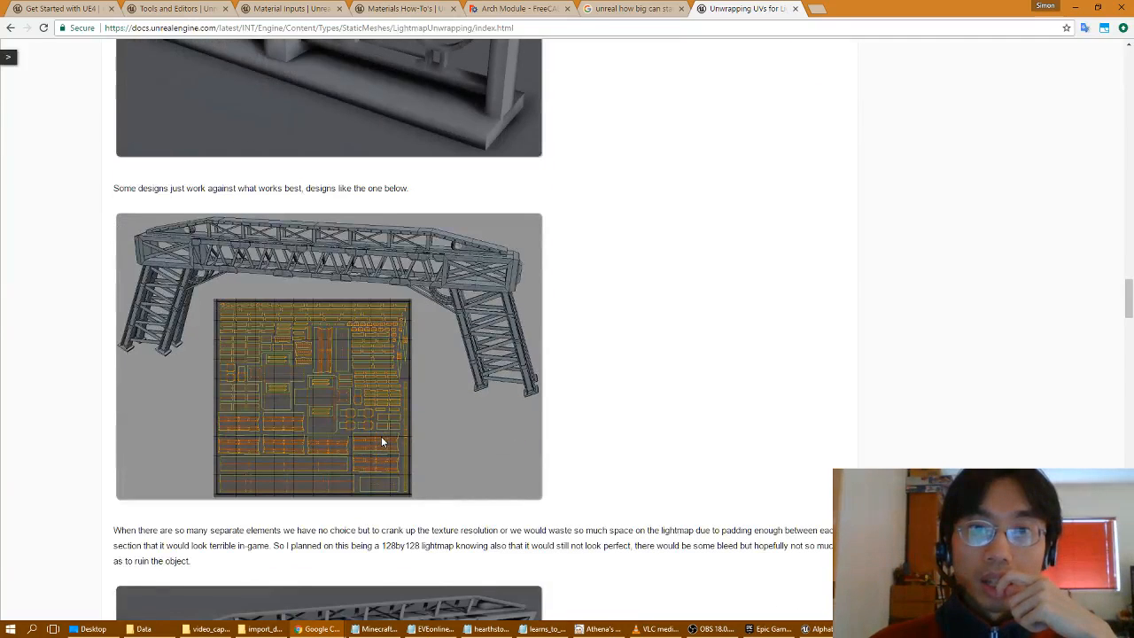
pyautogui.scroll(-1, 381, 441)
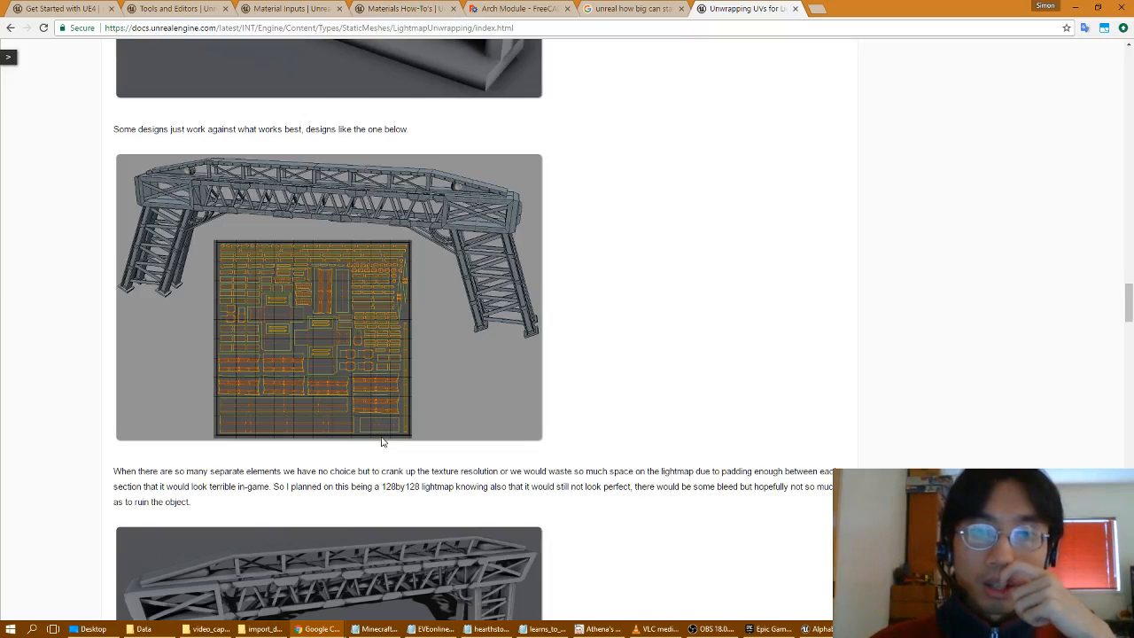
pyautogui.scroll(-2, 382, 441)
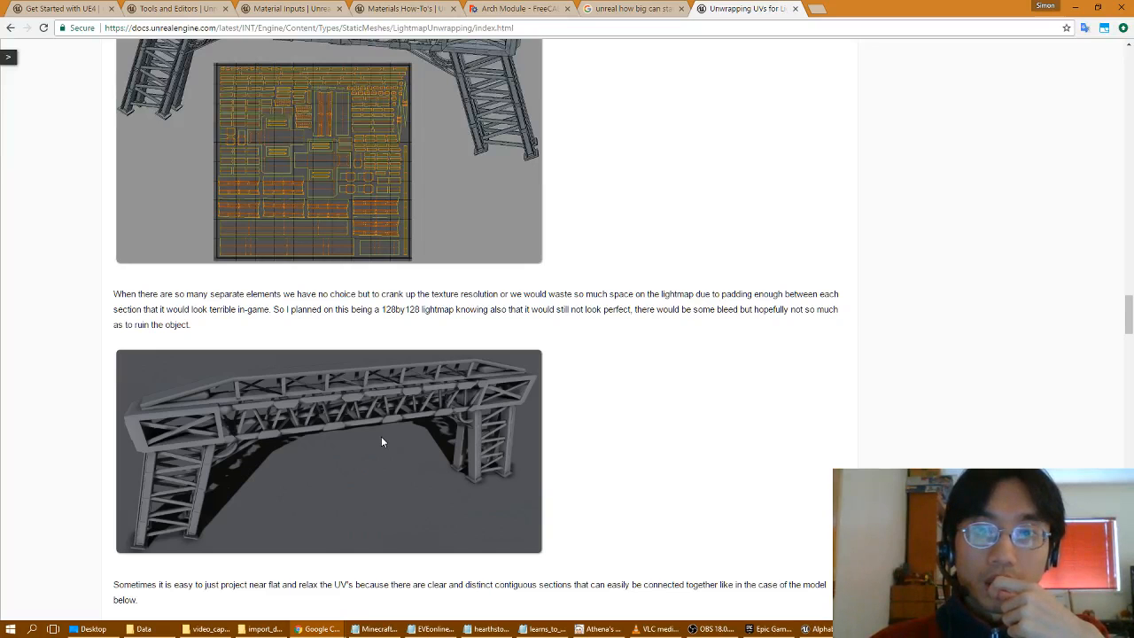
pyautogui.scroll(1, 382, 439)
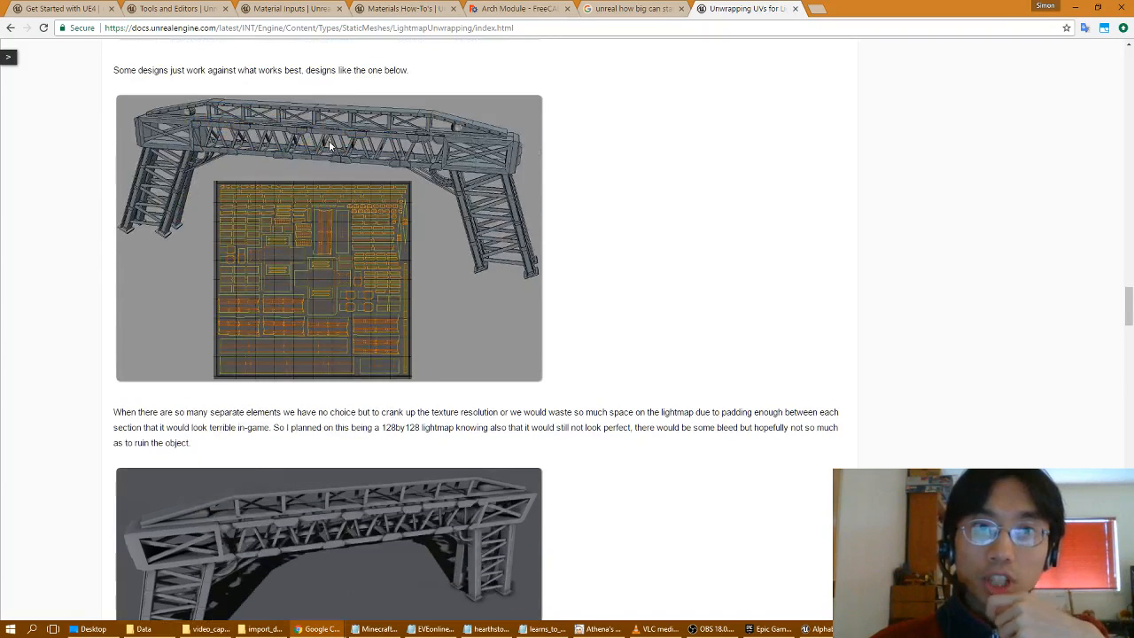
pyautogui.scroll(-1, 299, 493)
pyautogui.scroll(-2, 352, 451)
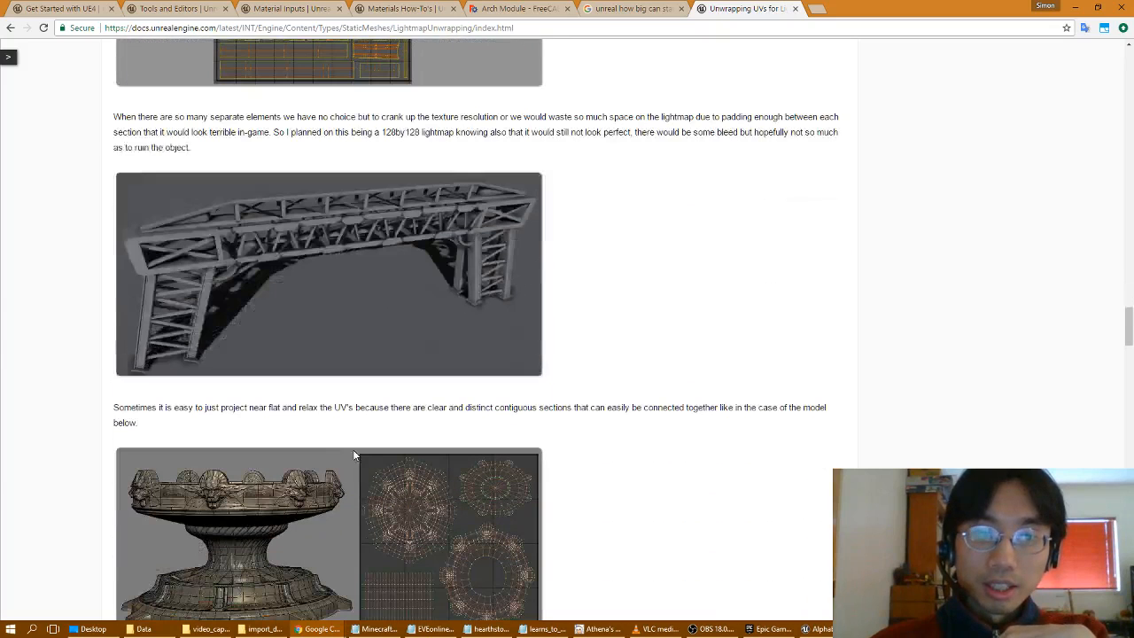
pyautogui.scroll(-1, 347, 438)
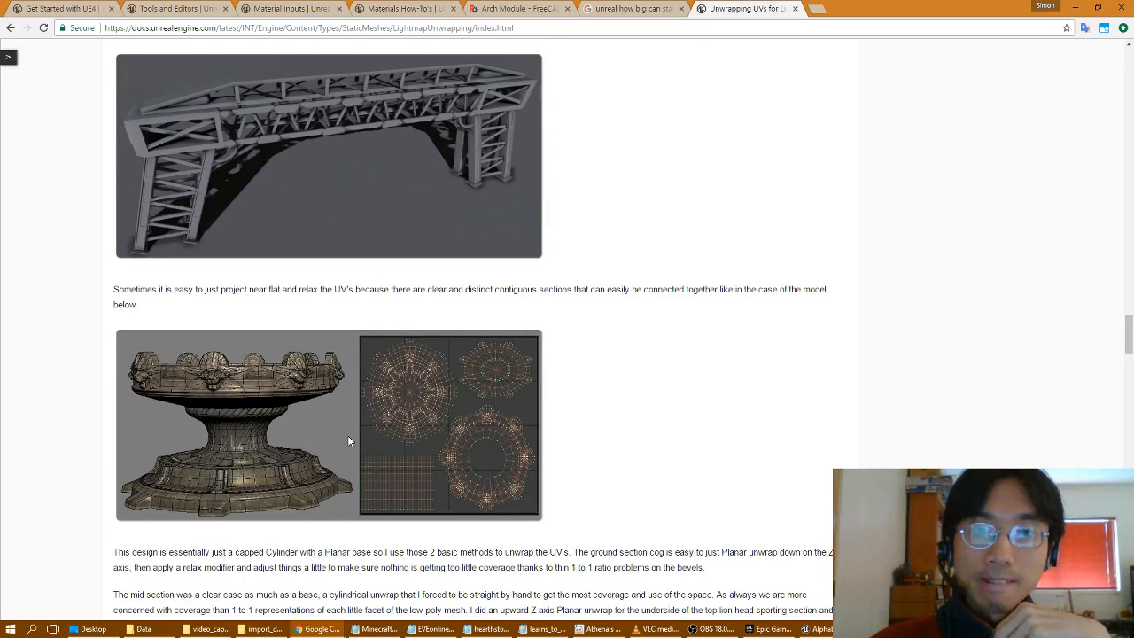
pyautogui.scroll(-4, 348, 438)
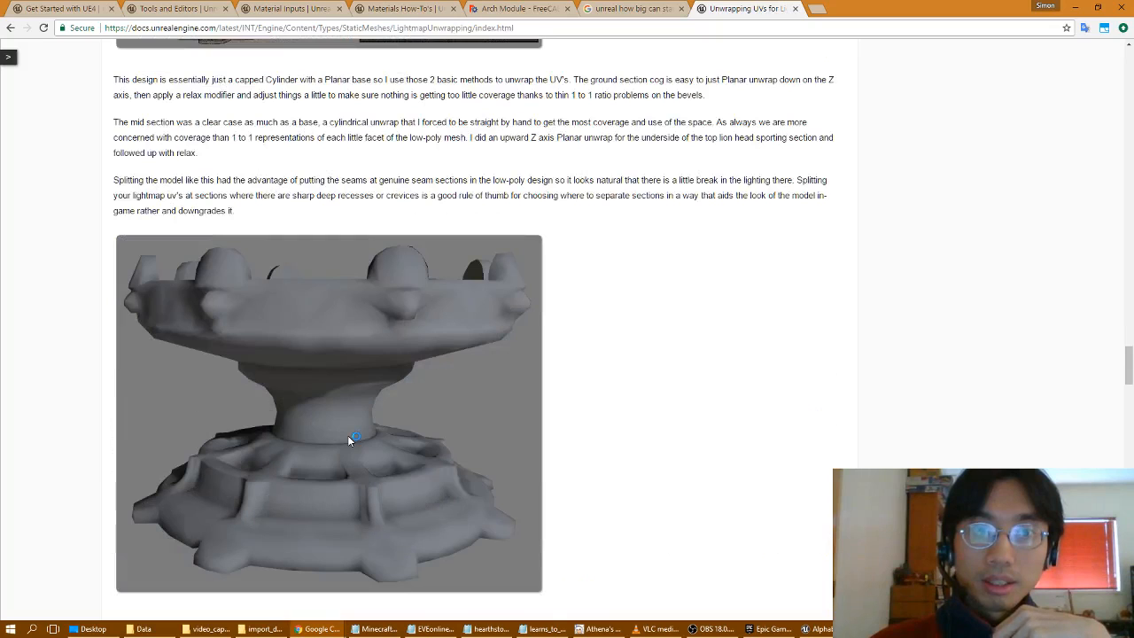
# Read the Lightmap Coordinates Index and Contiguous UVs and Padding sections, including the old crate mesh example.
pyautogui.scroll(-5, 348, 437)
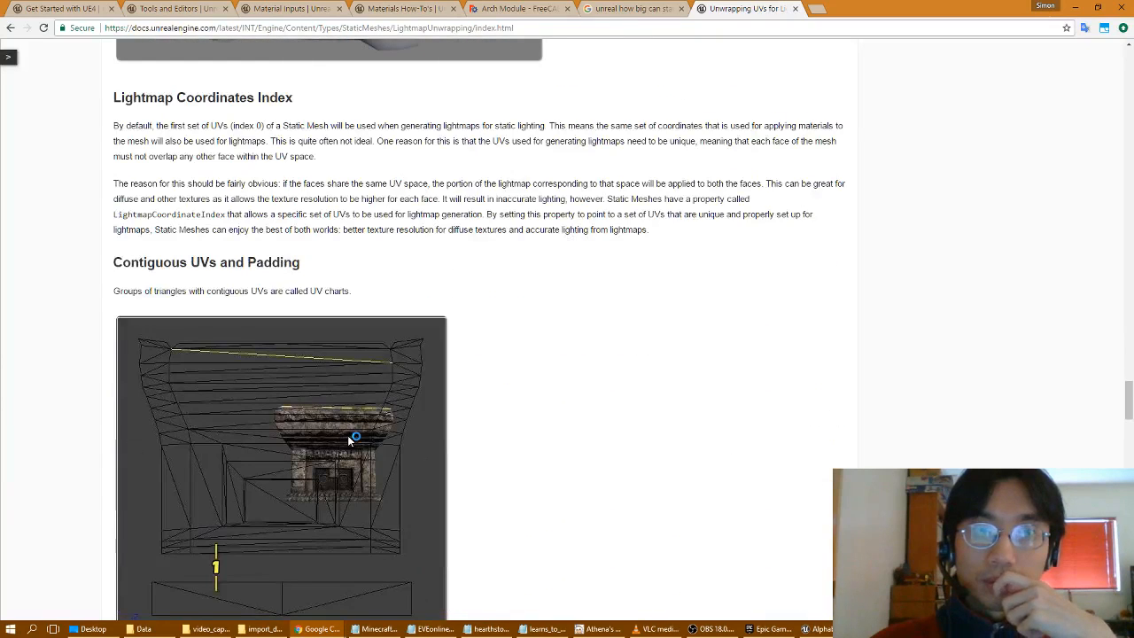
pyautogui.scroll(-2, 352, 438)
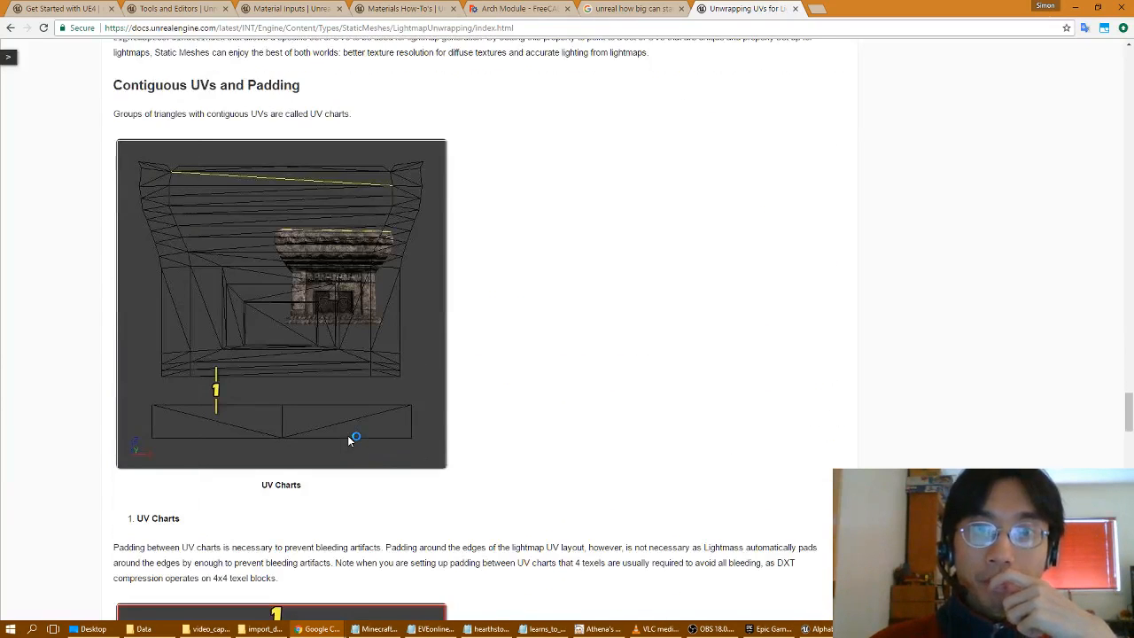
pyautogui.scroll(-8, 350, 440)
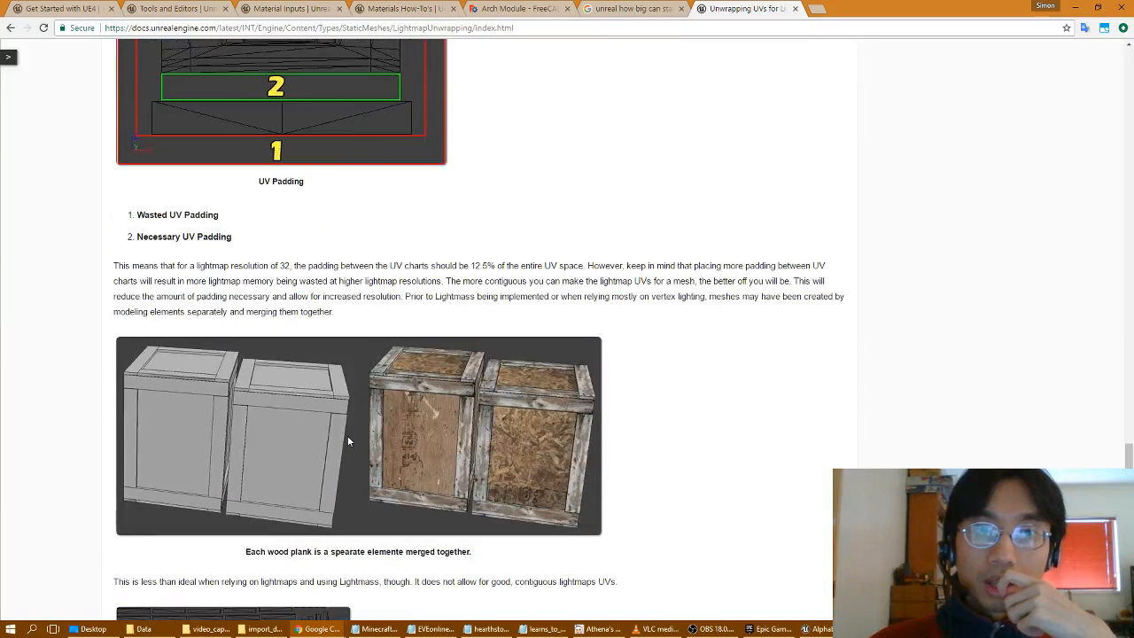
pyautogui.scroll(2, 348, 440)
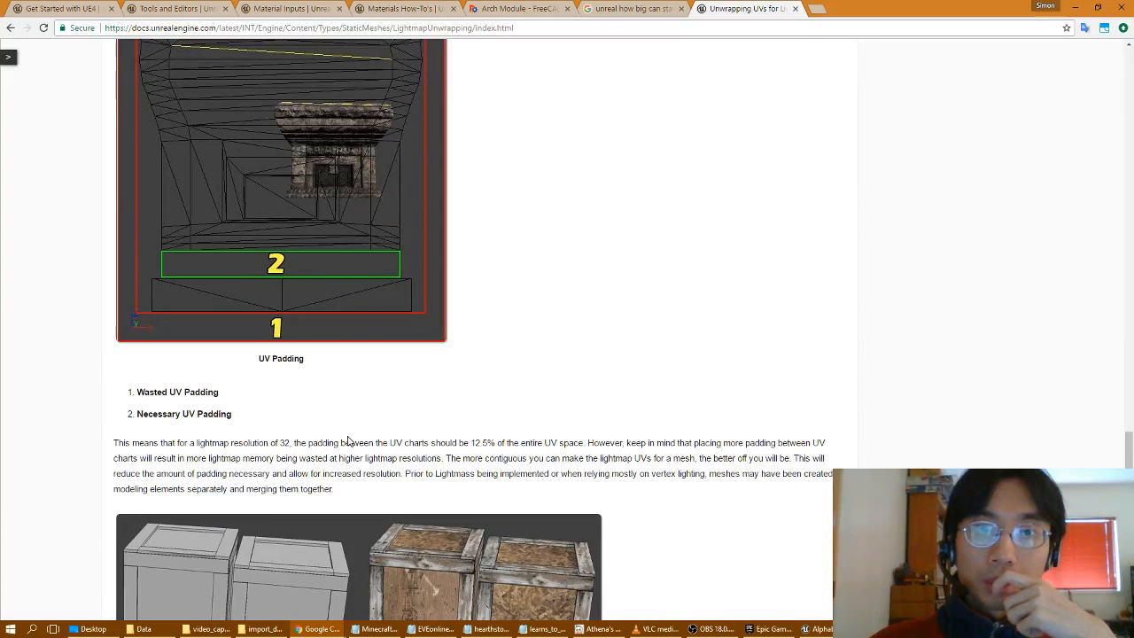
pyautogui.scroll(1, 347, 440)
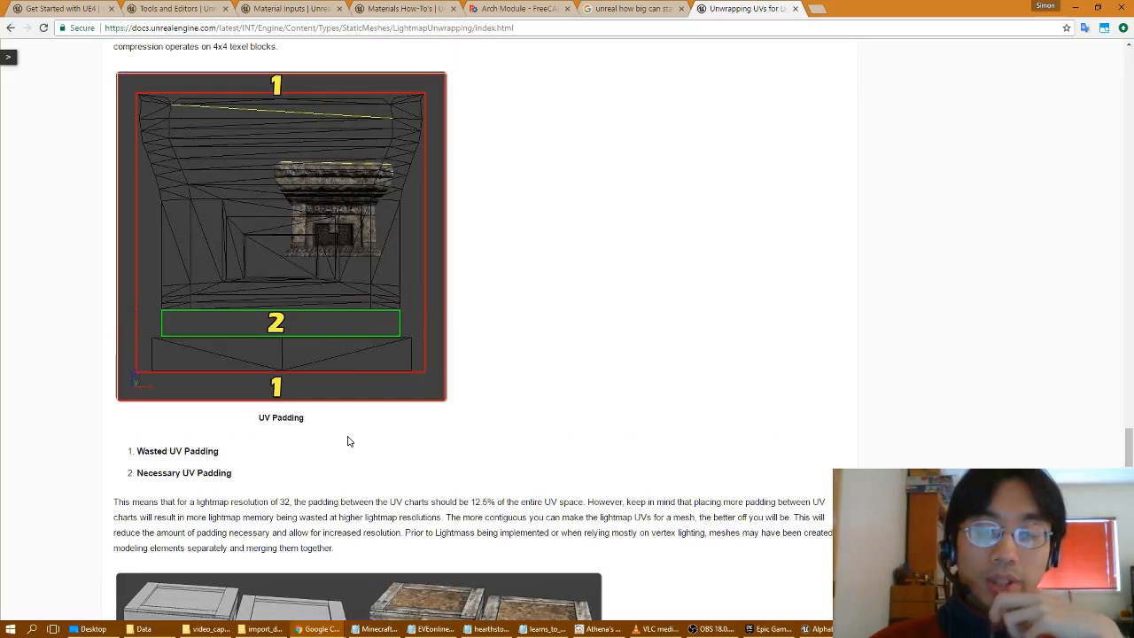
pyautogui.scroll(-4, 348, 440)
pyautogui.scroll(-6, 347, 440)
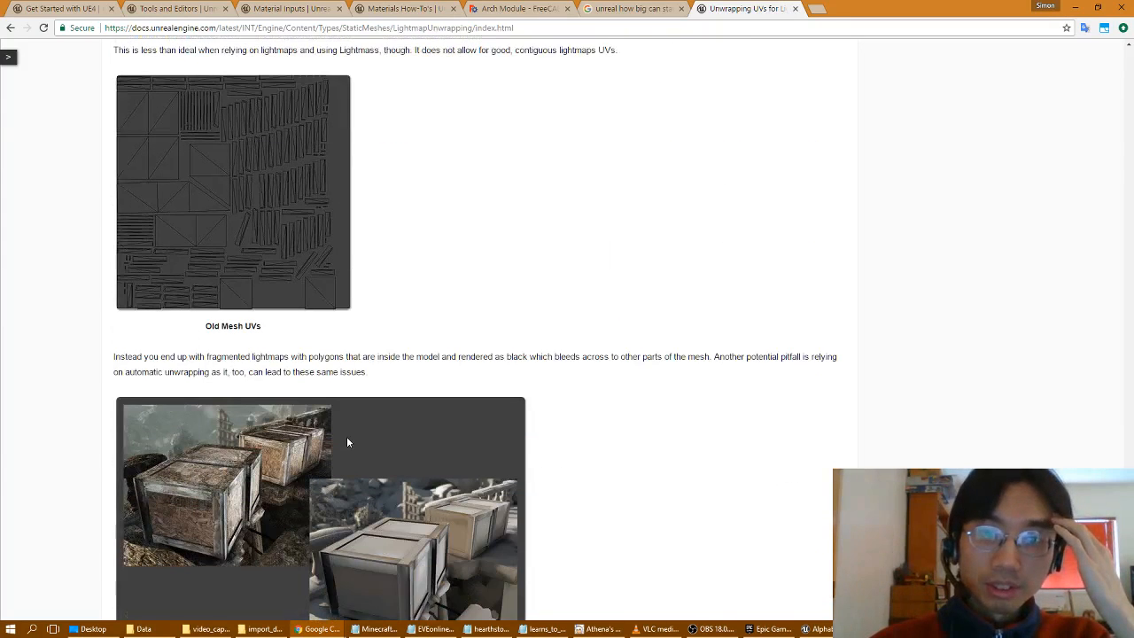
pyautogui.scroll(-2, 346, 440)
pyautogui.scroll(-2, 347, 440)
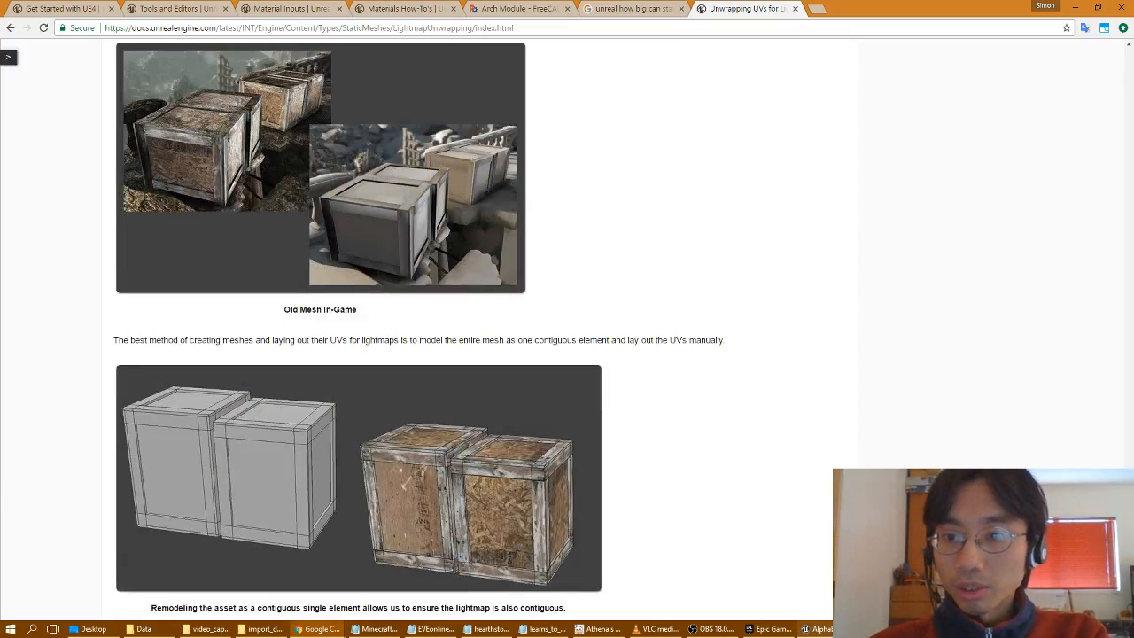
# Switch to Unreal Editor to check the Map Check log, then return to the lightmap unwrapping page in Chrome.
pyautogui.click(819, 629)
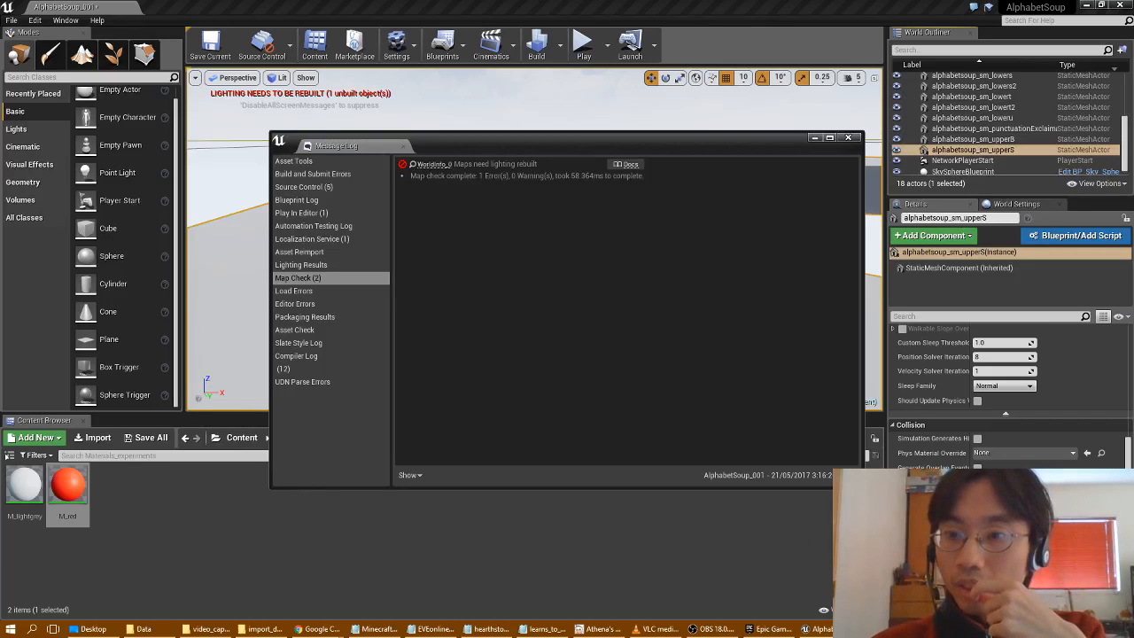
pyautogui.moveTo(819, 629)
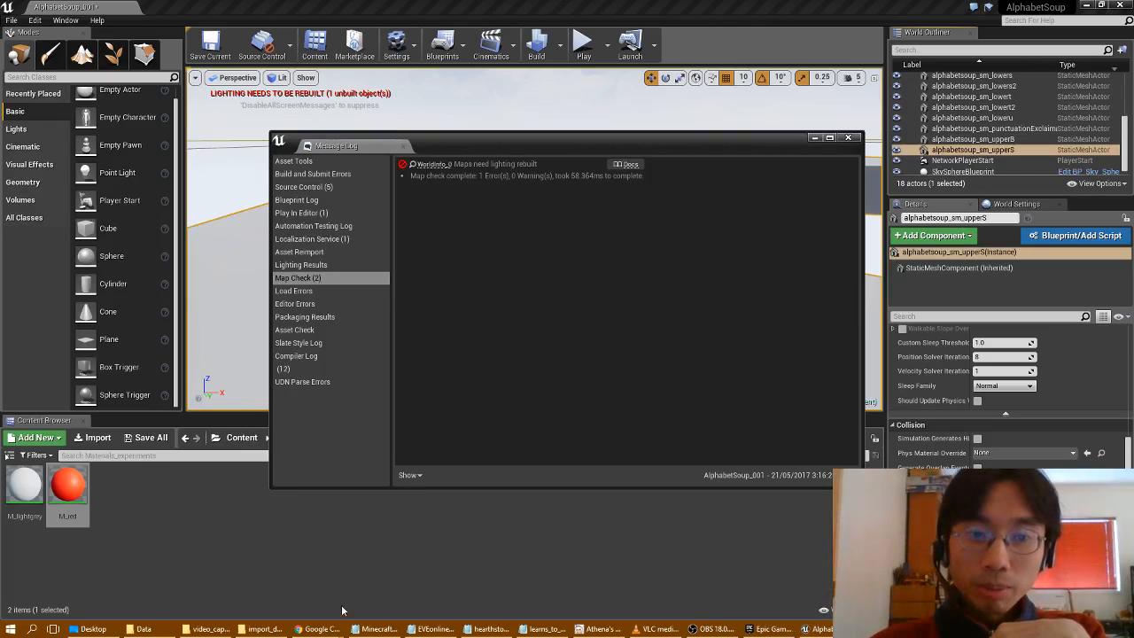
pyautogui.moveTo(321, 627)
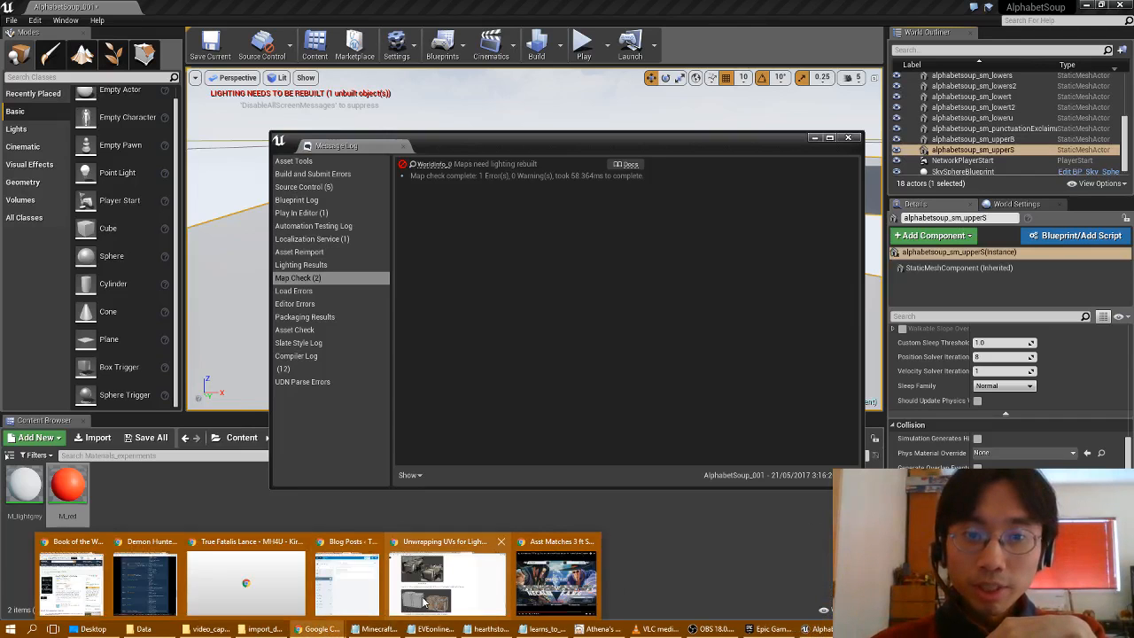
pyautogui.click(447, 580)
# Read the new crate mesh results through to the end of the page and look back over the earlier examples.
pyautogui.scroll(-9, 660, 512)
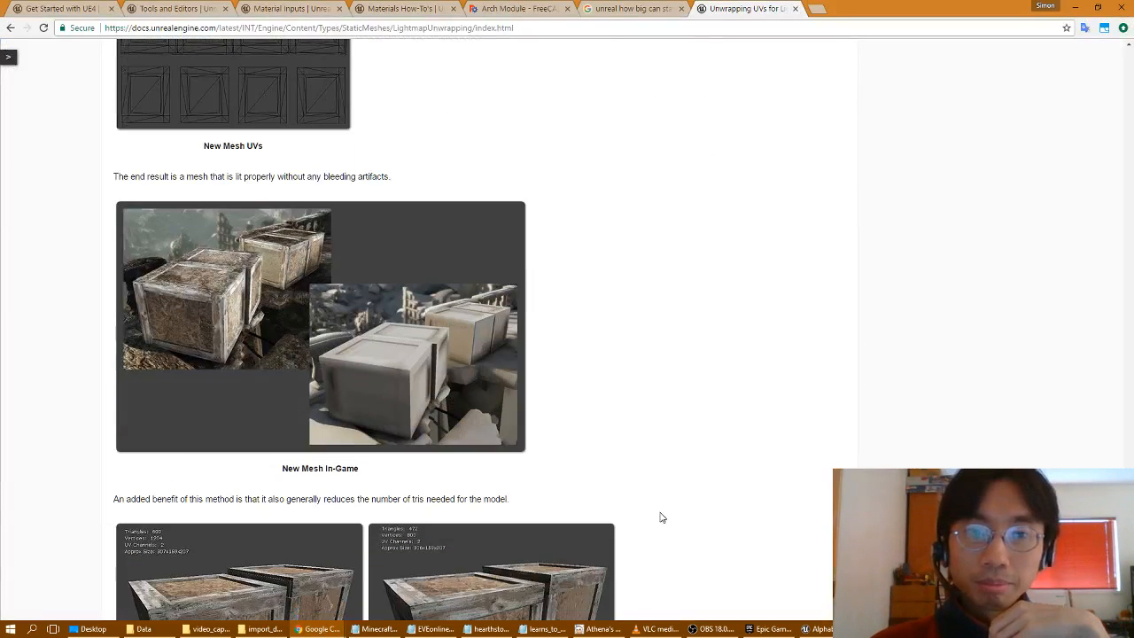
pyautogui.scroll(-3, 661, 516)
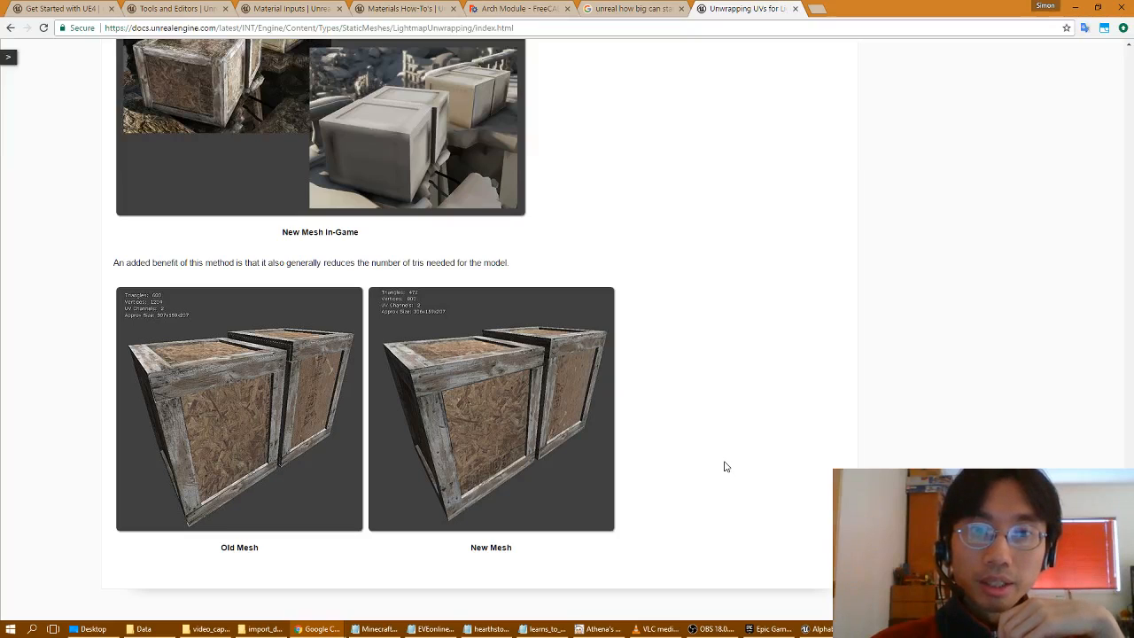
pyautogui.scroll(-1, 724, 467)
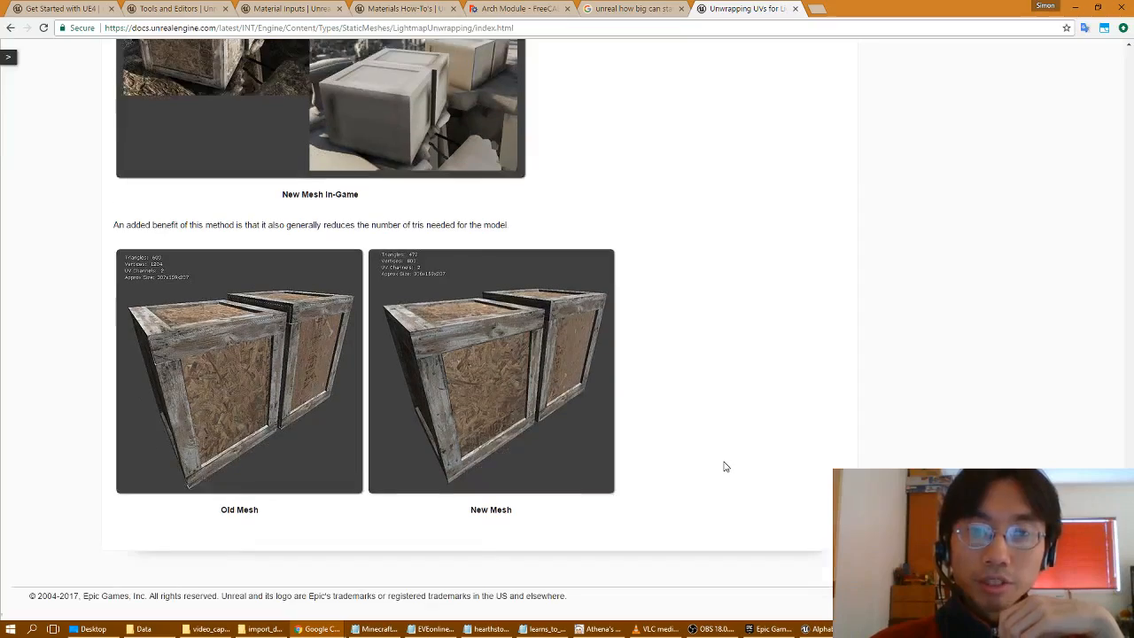
pyautogui.scroll(10, 721, 470)
pyautogui.scroll(15, 719, 471)
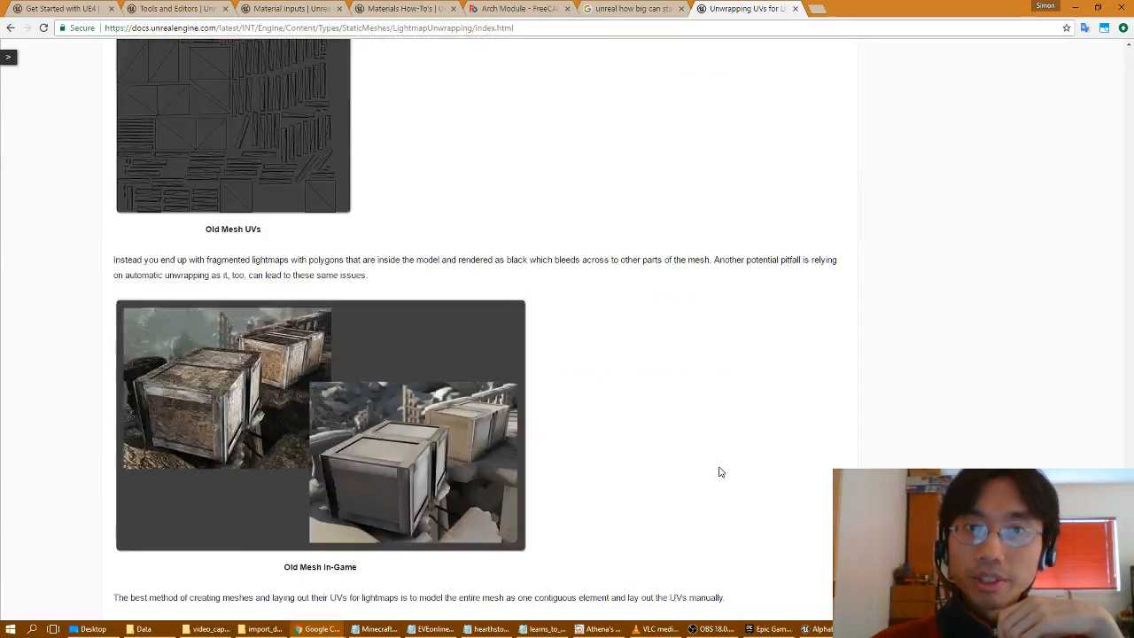
pyautogui.scroll(10, 708, 473)
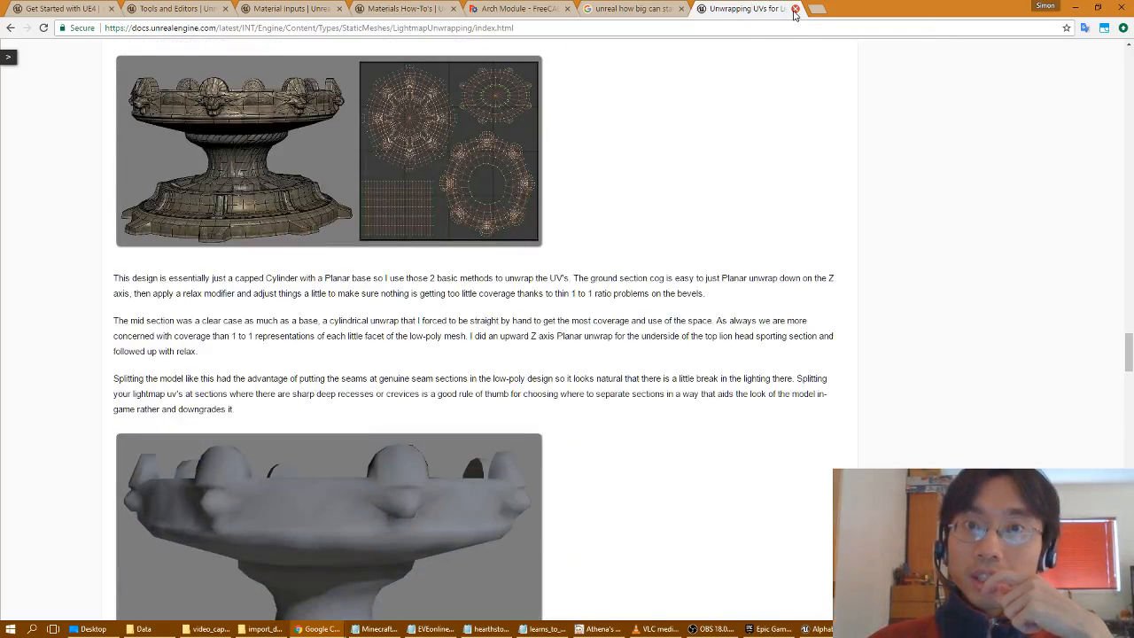
# Close the lightmap unwrapping page and look through the Google results for pages about large static meshes.
pyautogui.hotkey('ctrl', 'w')
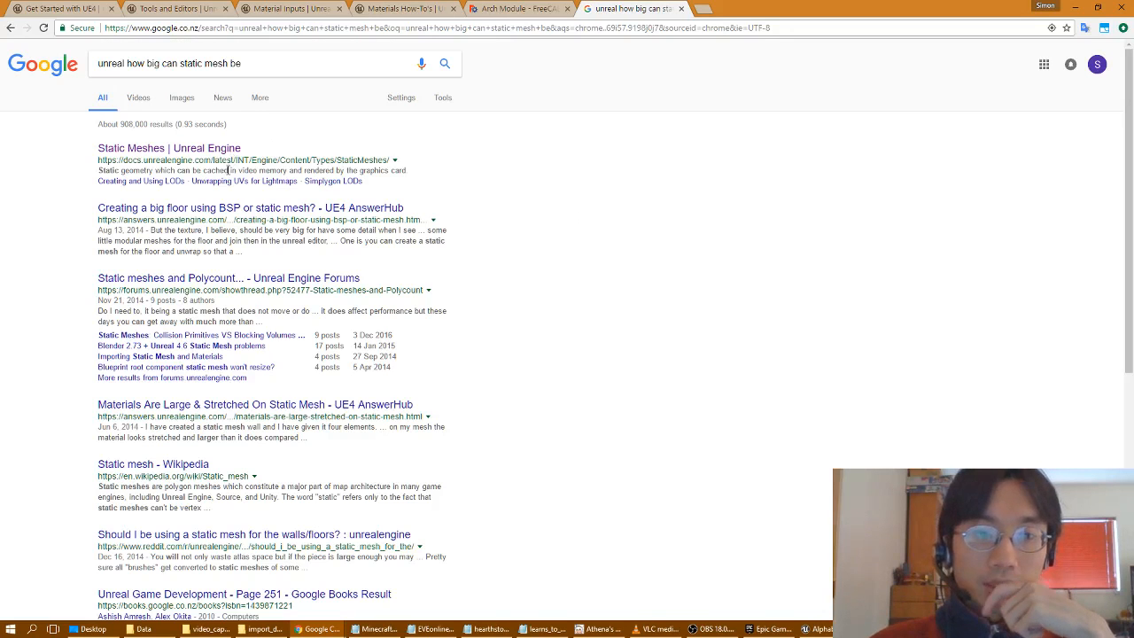
pyautogui.scroll(-2, 467, 210)
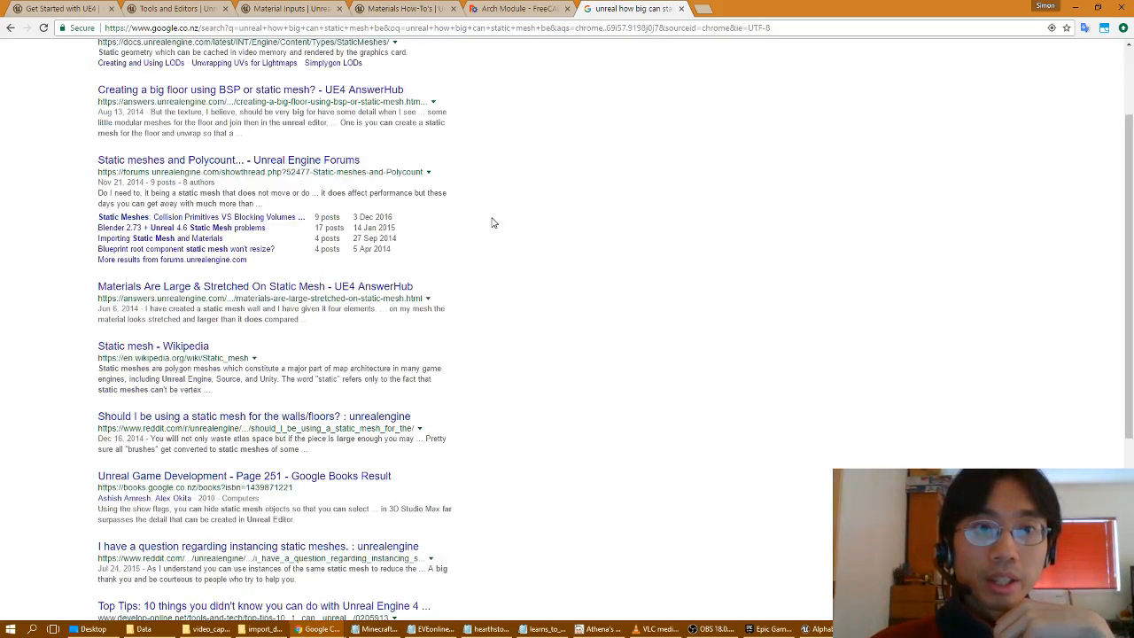
pyautogui.scroll(-4, 493, 223)
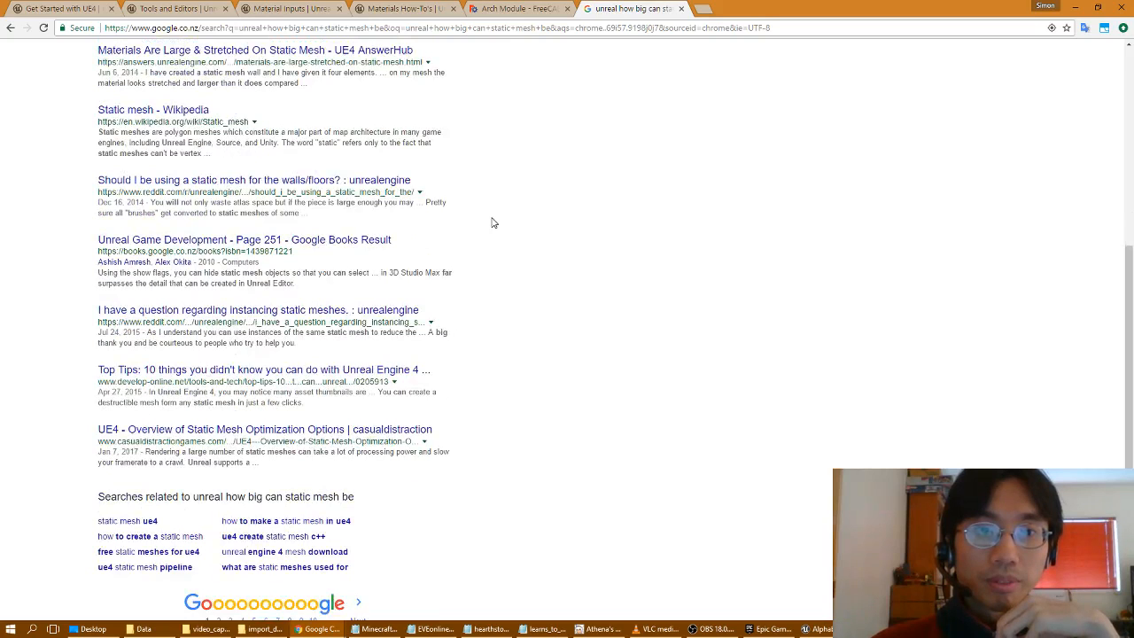
pyautogui.scroll(5, 493, 223)
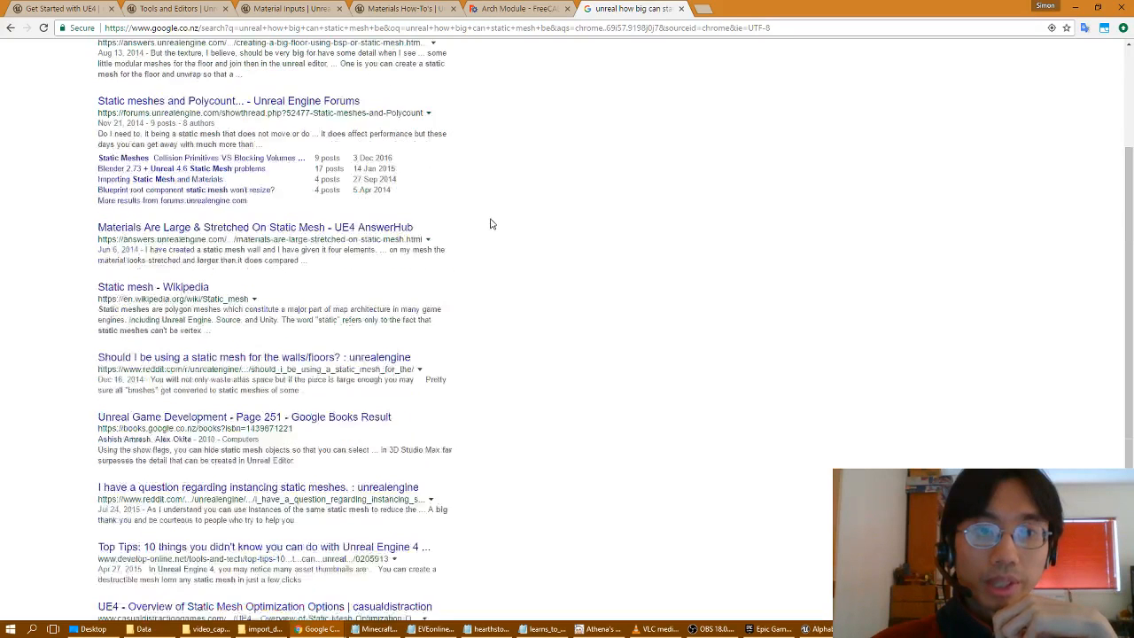
# Change the Google query to "unreal big static meshes" and run the search.
pyautogui.moveTo(129, 63); pyautogui.dragTo(178, 63)
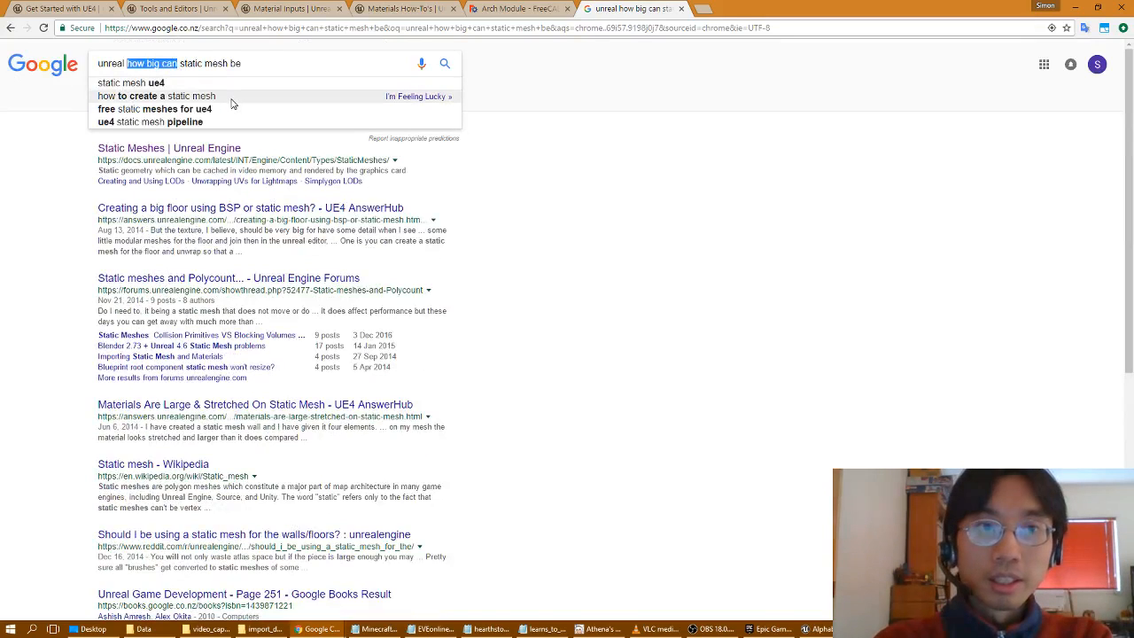
pyautogui.write('big')
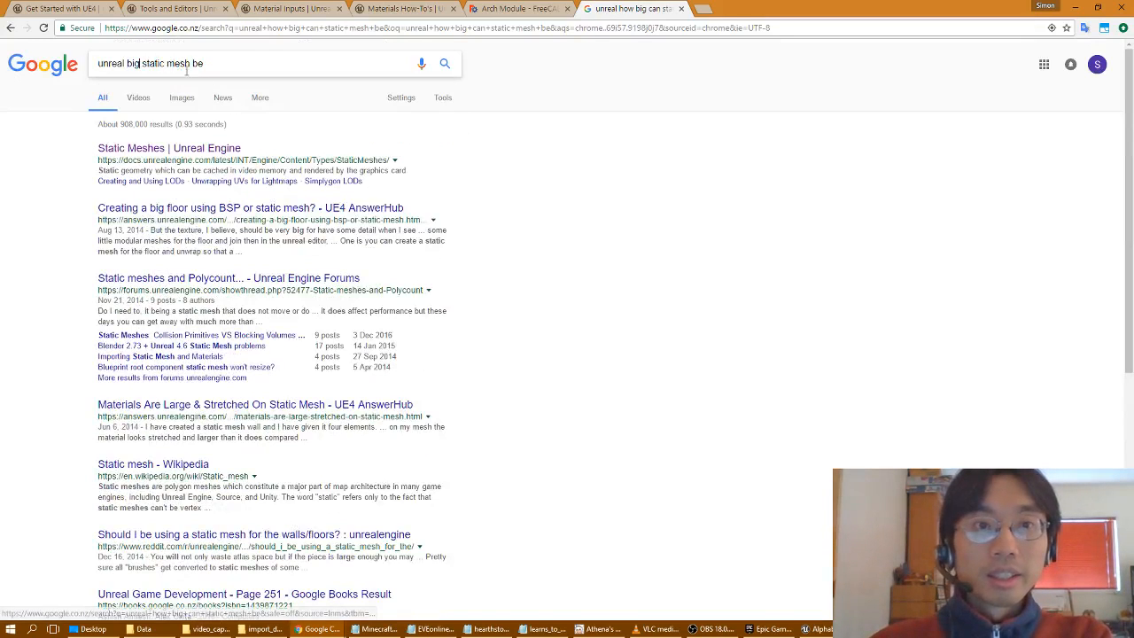
pyautogui.doubleClick(196, 64)
pyautogui.press('BackSpace')
pyautogui.press('BackSpace')
pyautogui.write('es')
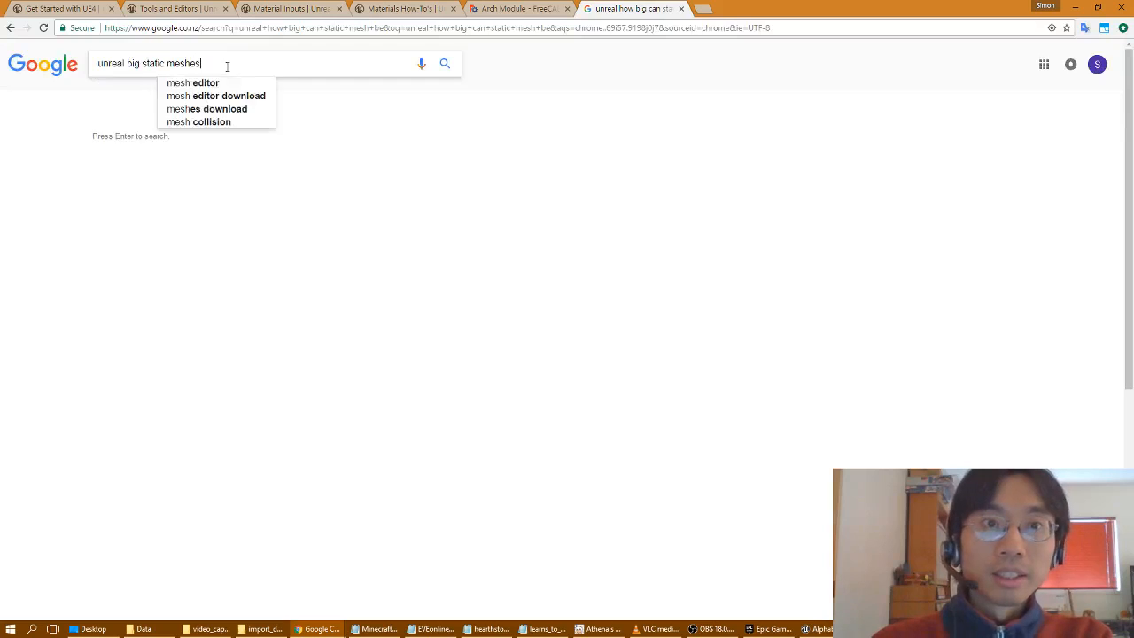
pyautogui.press('Return')
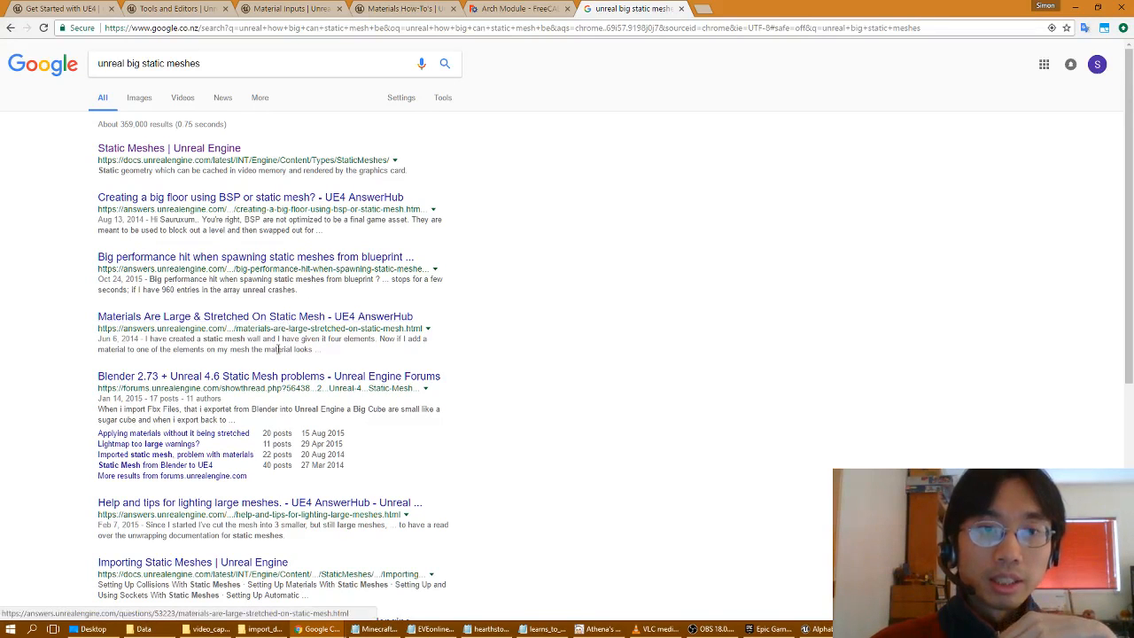
# Look through the results for big static meshes for pages on large meshes and lightmaps.
pyautogui.scroll(-2, 277, 387)
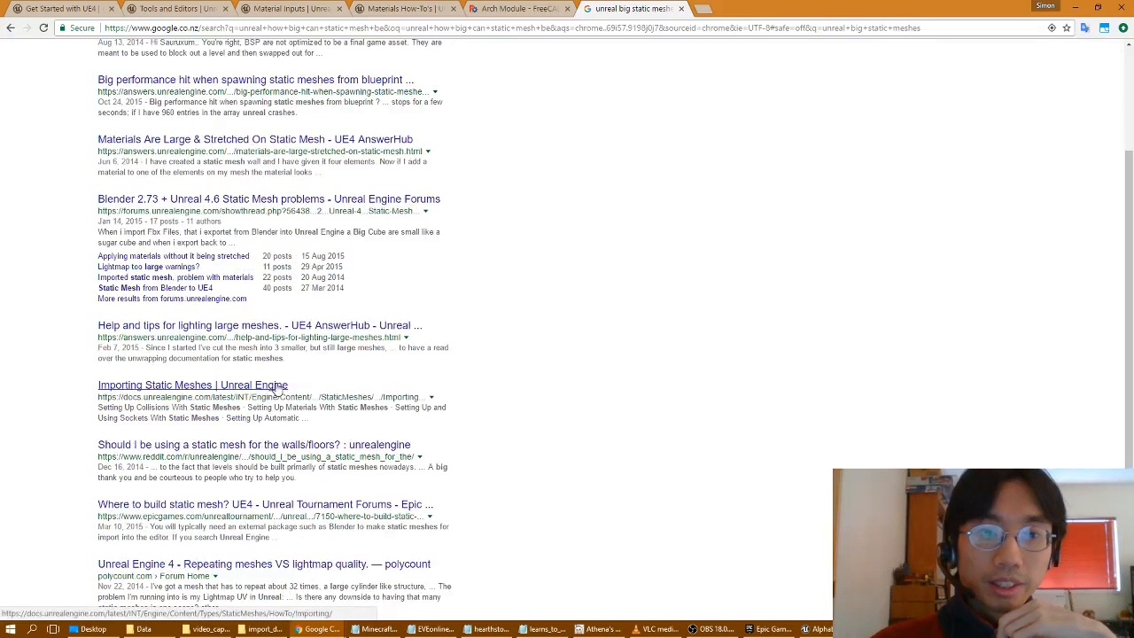
pyautogui.scroll(-2, 277, 390)
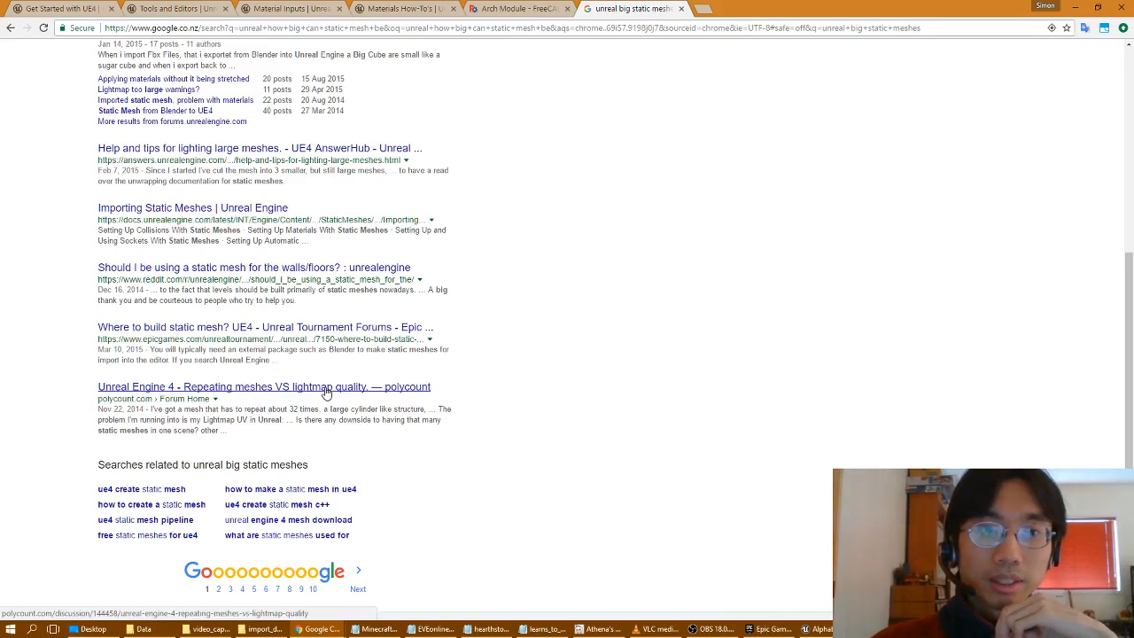
pyautogui.scroll(3, 325, 392)
pyautogui.scroll(-2, 325, 392)
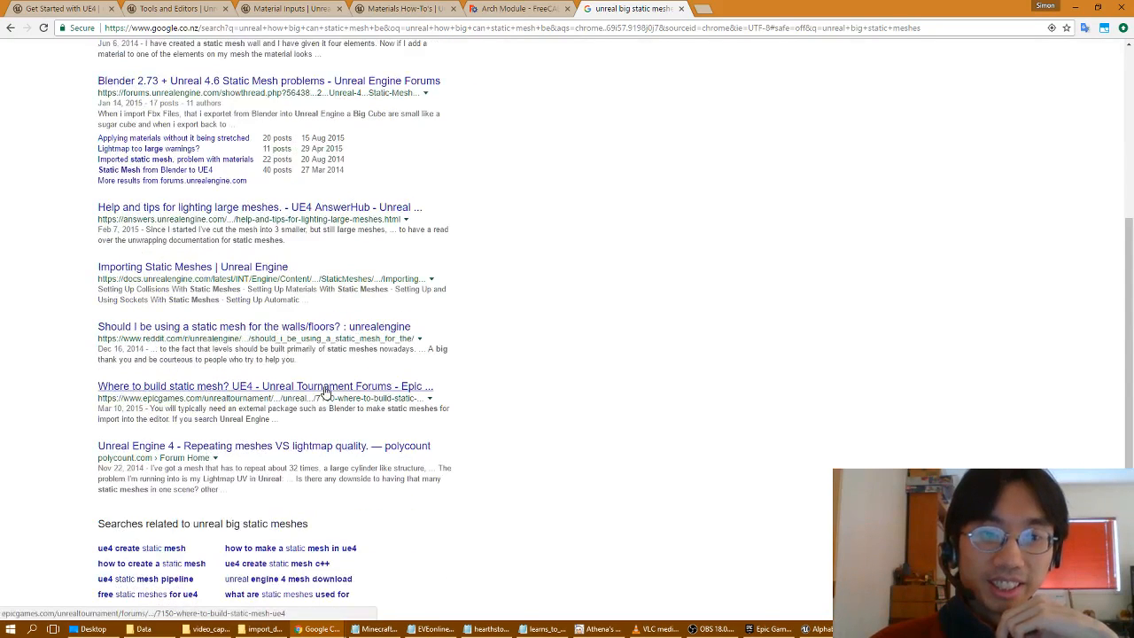
pyautogui.scroll(4, 319, 390)
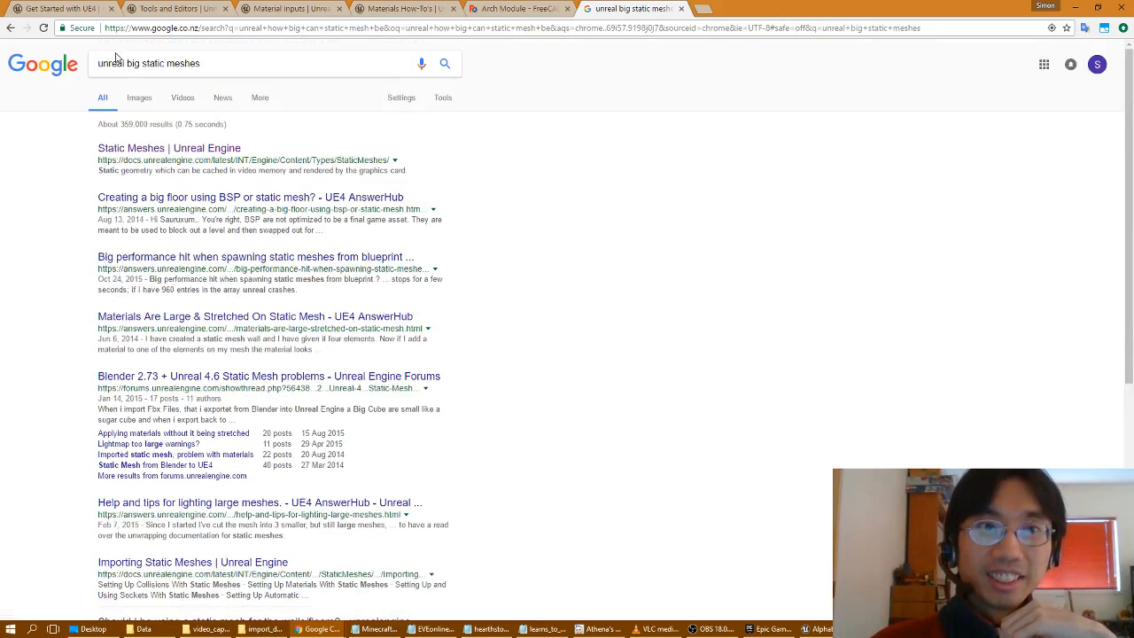
# Search Google for "unreal giant static meshes" instead.
pyautogui.doubleClick(136, 65)
pyautogui.write('giant')
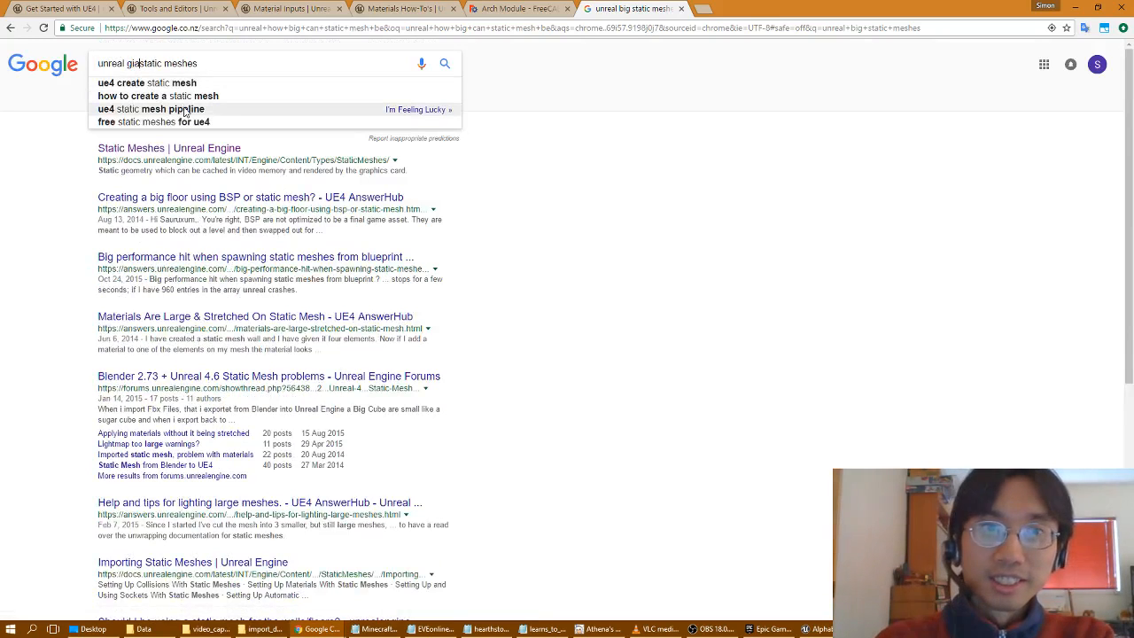
pyautogui.press('Return')
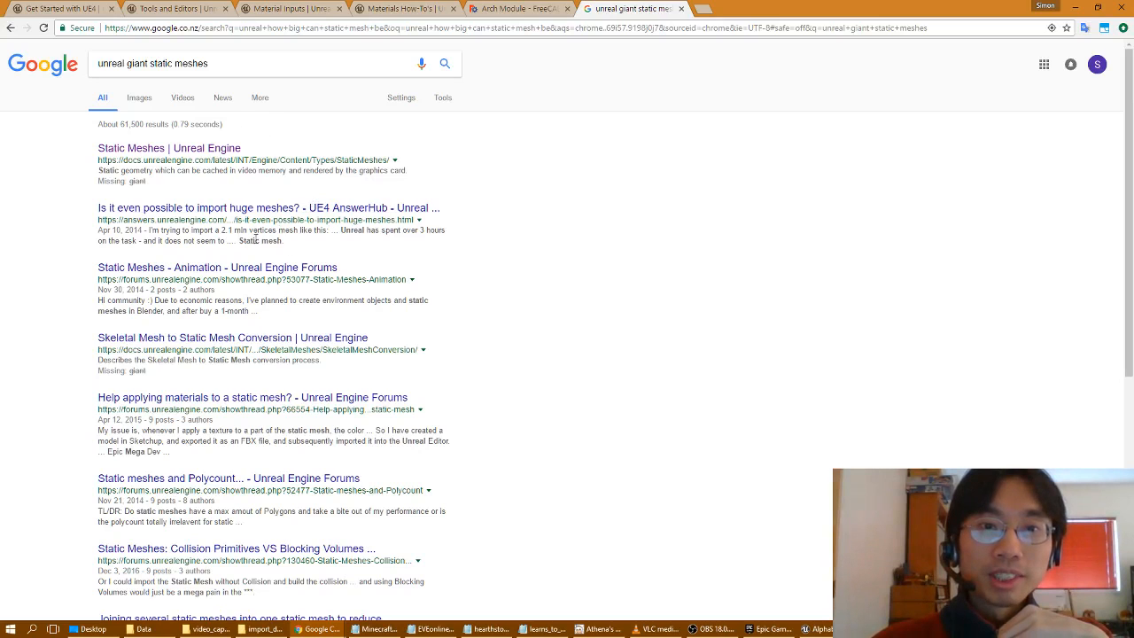
# Open the "Is it even possible to import huge meshes?" and Reddit "Massive Static Meshes" results in background tabs.
pyautogui.middleClick(298, 209)
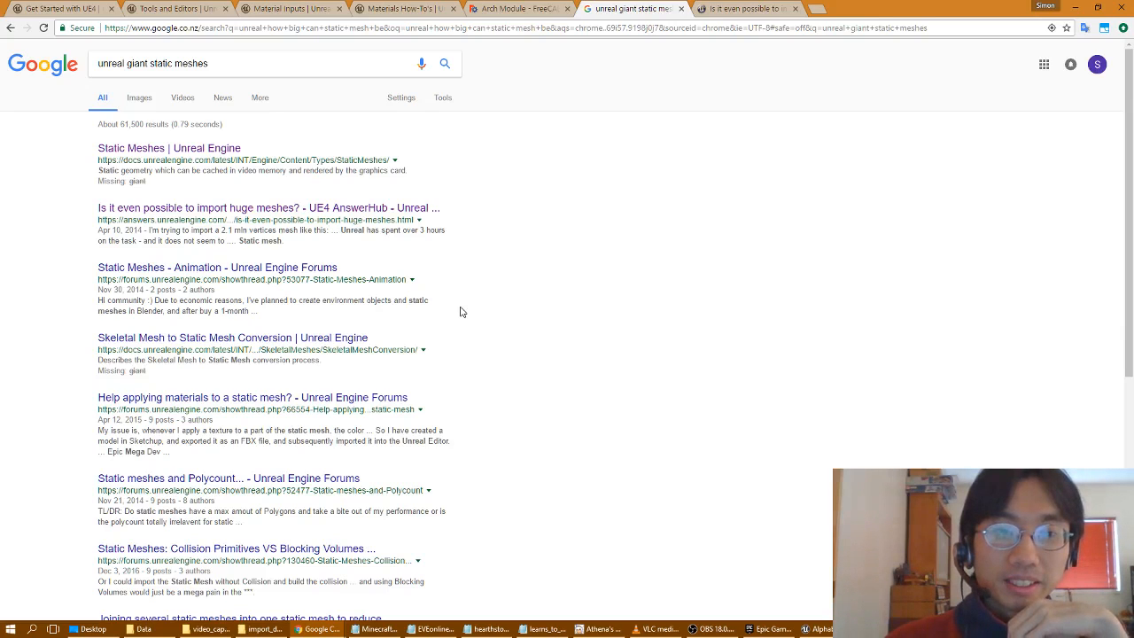
pyautogui.scroll(-2, 460, 312)
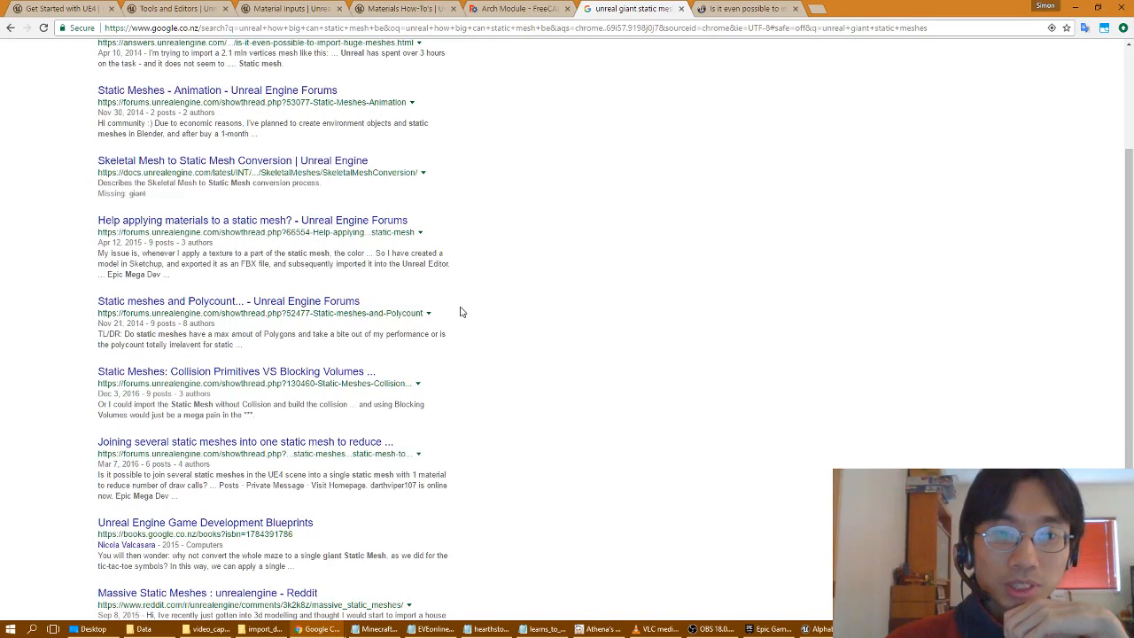
pyautogui.scroll(-2, 459, 311)
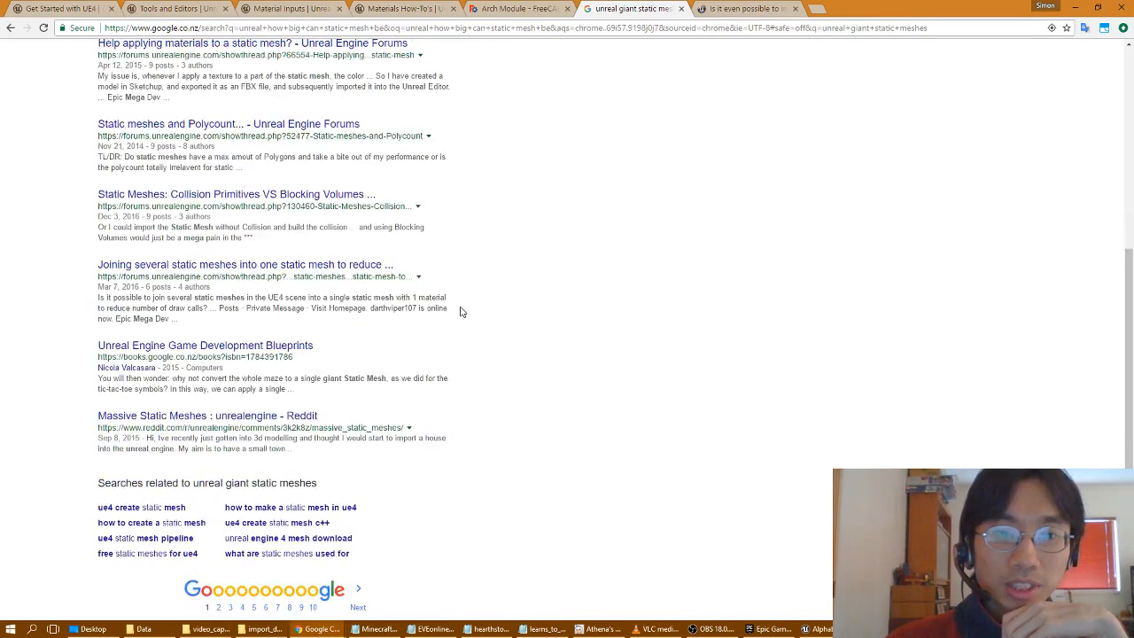
pyautogui.middleClick(253, 417)
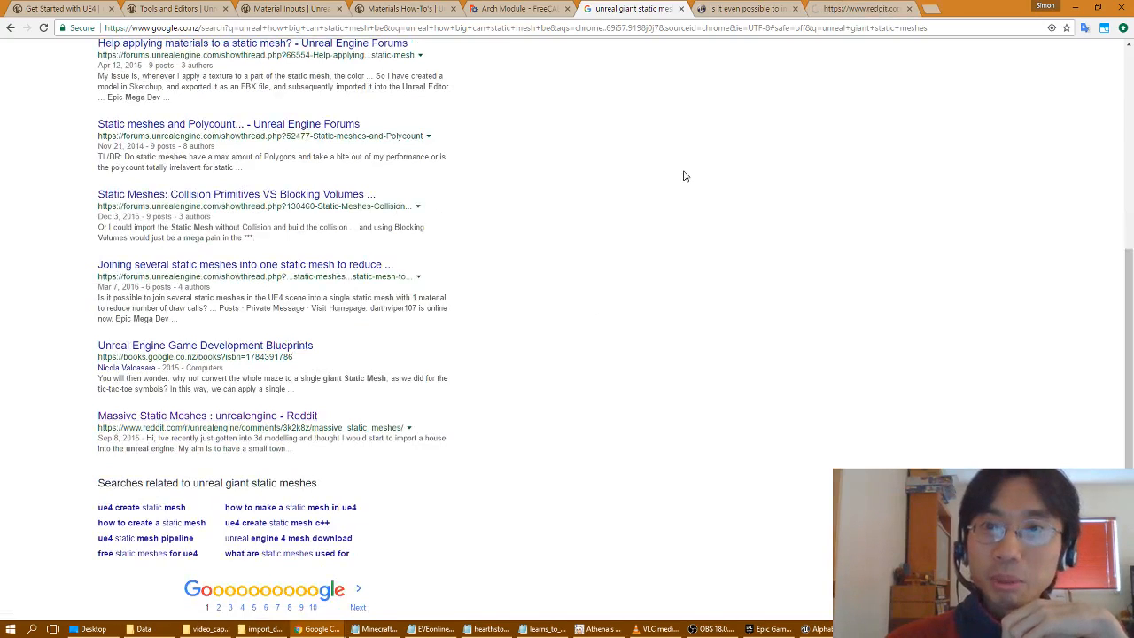
# Switch to Unreal Editor, close the Message Log and save all unsaved levels and assets.
pyautogui.hotkey('alt', 'Tab')
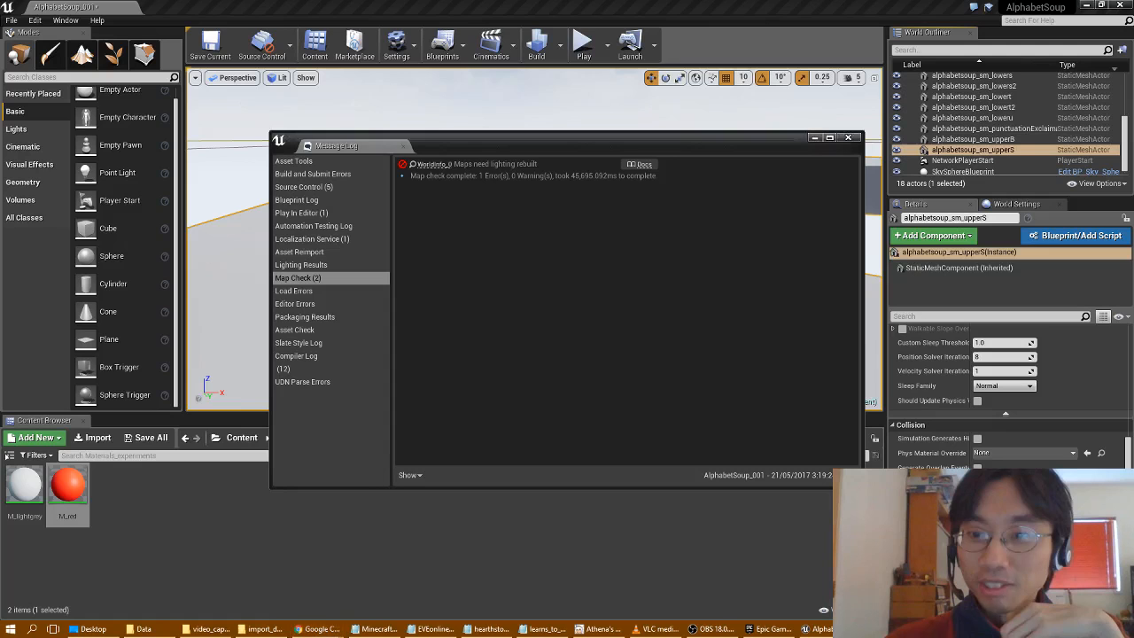
pyautogui.click(848, 139)
pyautogui.moveTo(547, 286); pyautogui.dragTo(439, 281, button='right')
pyautogui.press('w')
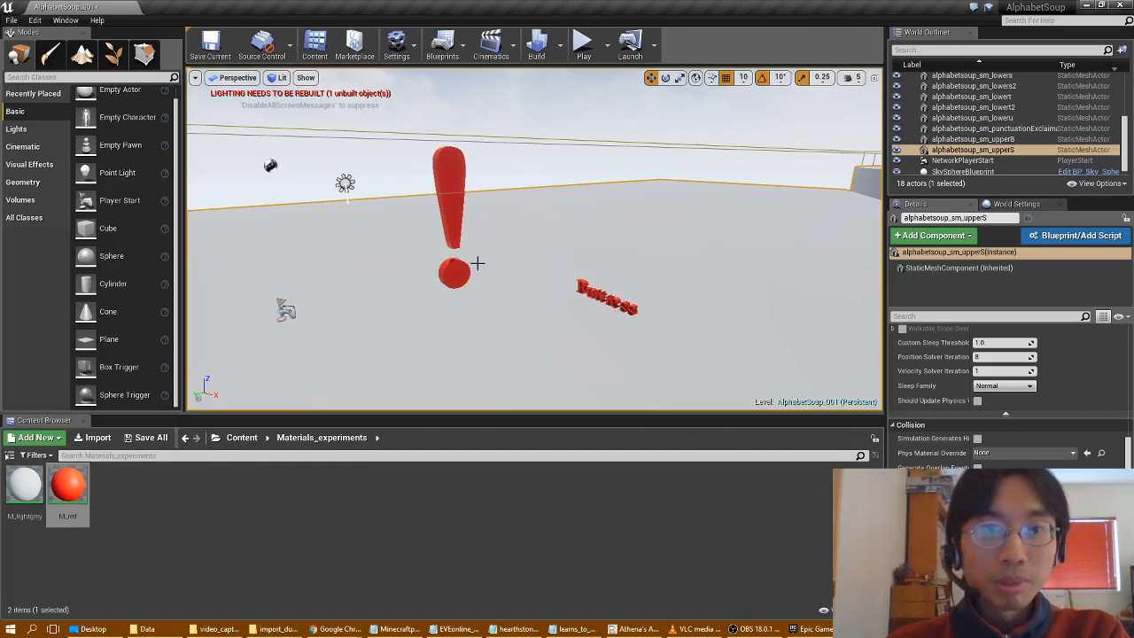
pyautogui.click(11, 19)
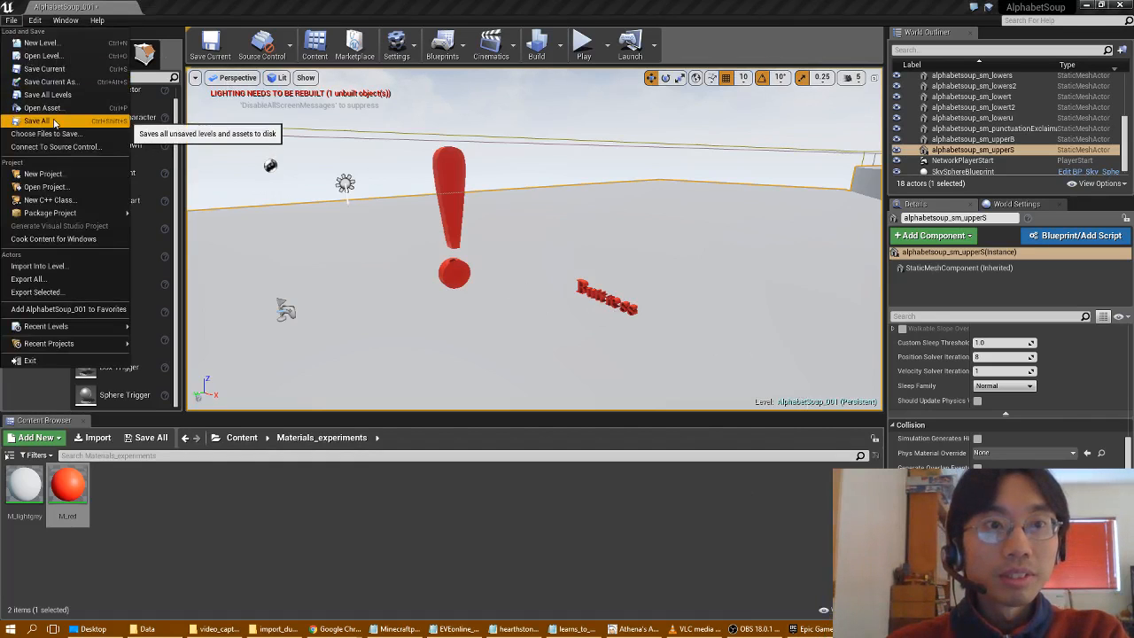
pyautogui.click(44, 121)
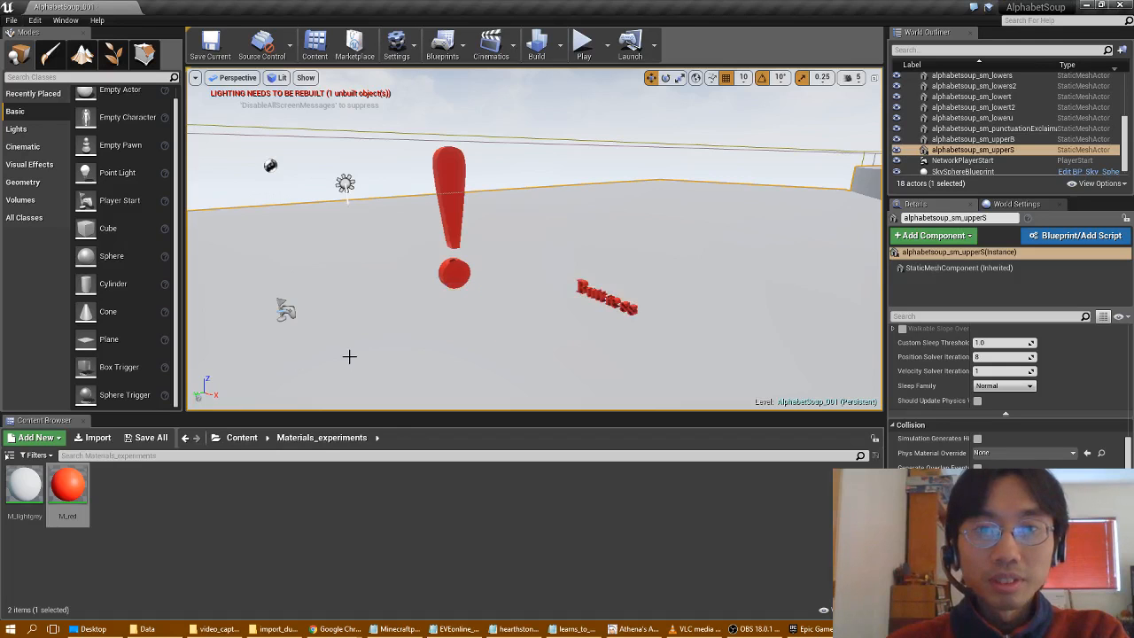
# Set the lighting quality to Preview and build the AlphabetSoup_001 level.
pyautogui.press('a')
pyautogui.moveTo(522, 313); pyautogui.dragTo(602, 315, button='right')
pyautogui.click(560, 44)
pyautogui.moveTo(596, 104)
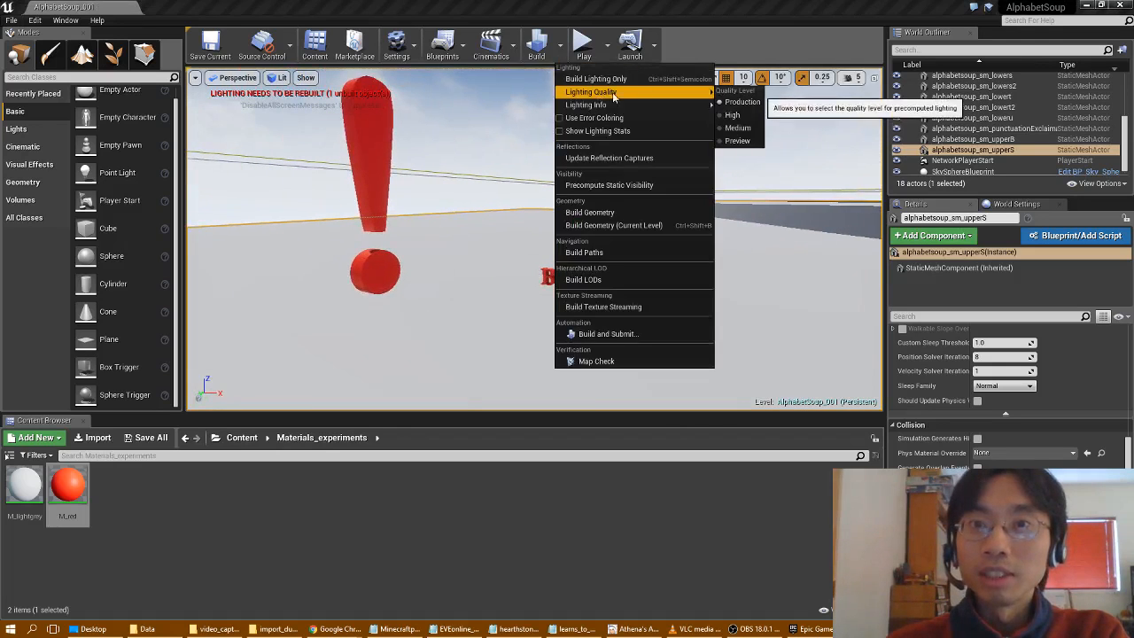
pyautogui.click(745, 138)
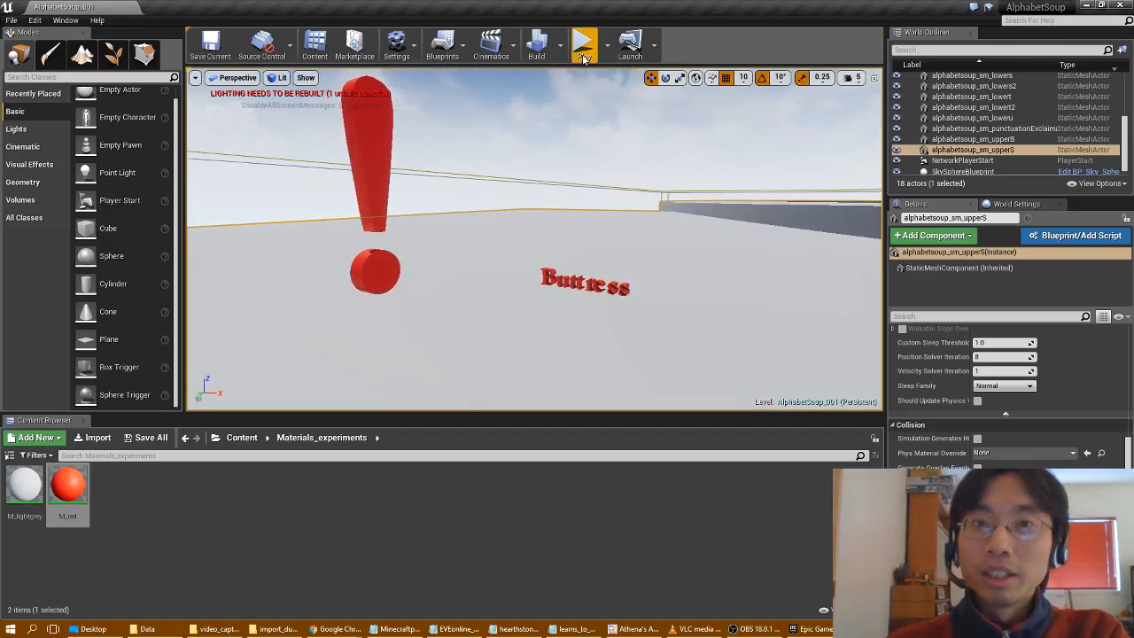
pyautogui.click(537, 44)
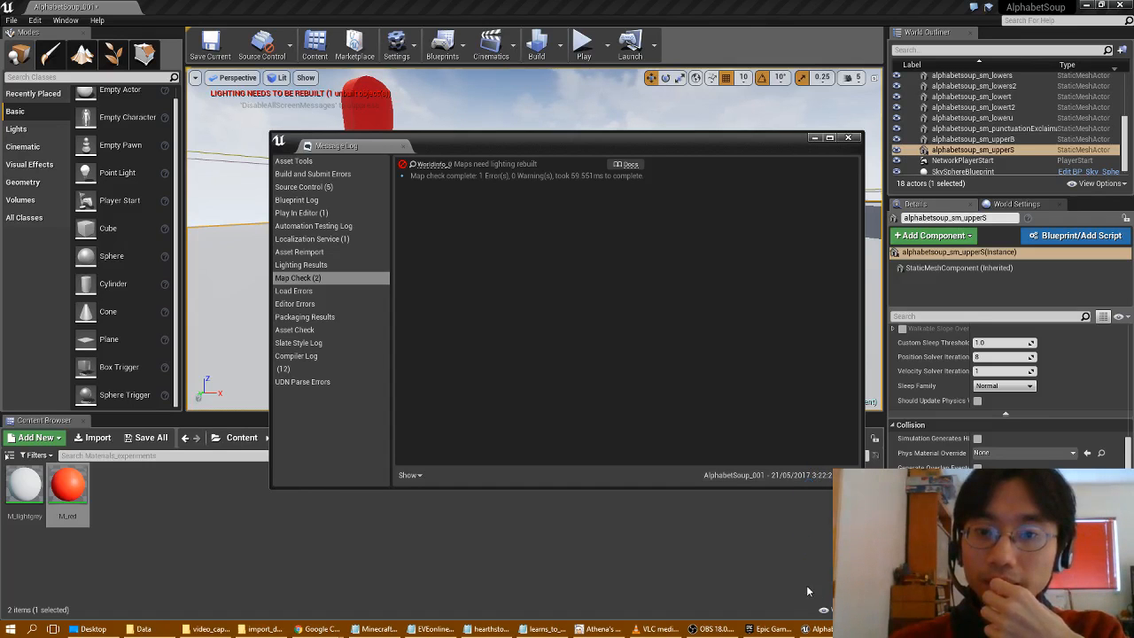
# Switch to Chrome and read the AnswerHub thread "Is it even possible to import huge meshes?" with its answers.
pyautogui.moveTo(310, 632)
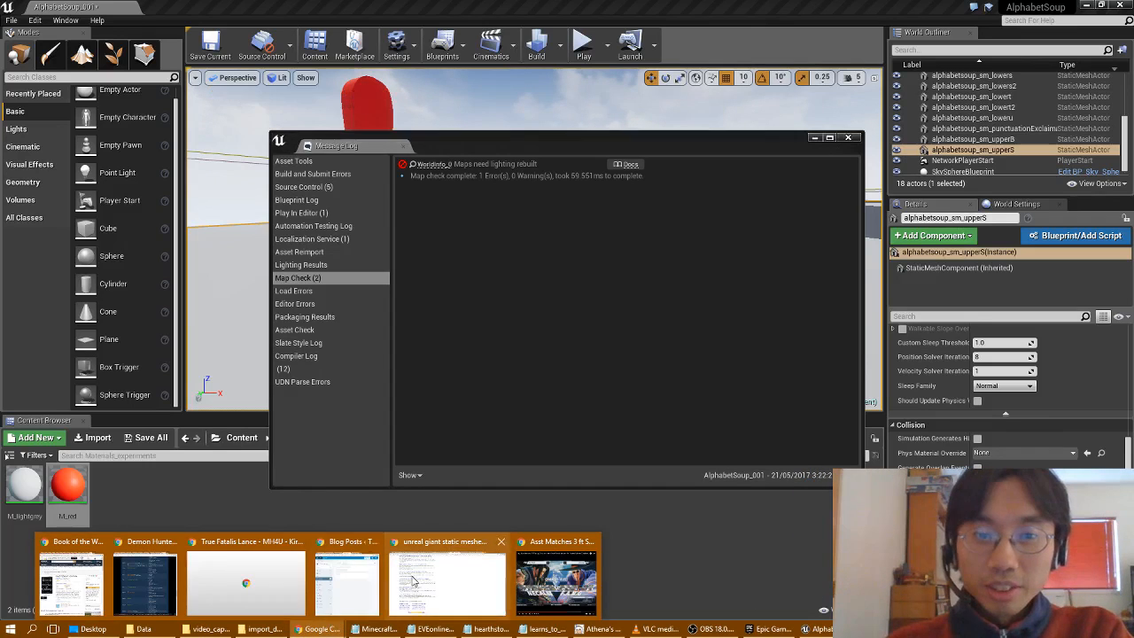
pyautogui.click(413, 580)
pyautogui.click(740, 9)
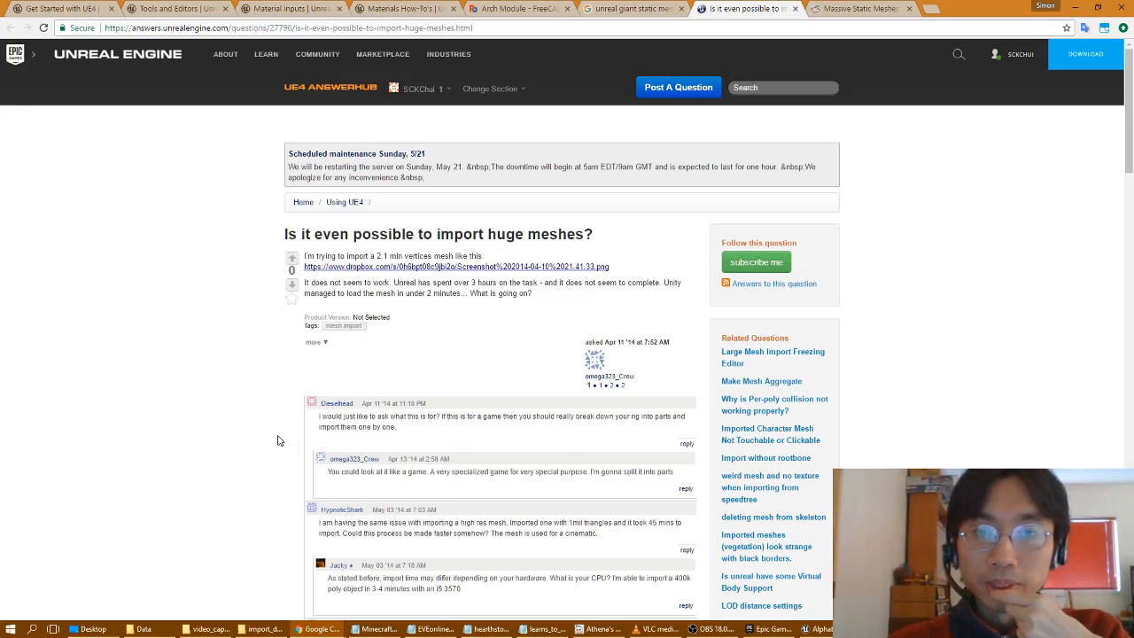
pyautogui.scroll(-2, 278, 441)
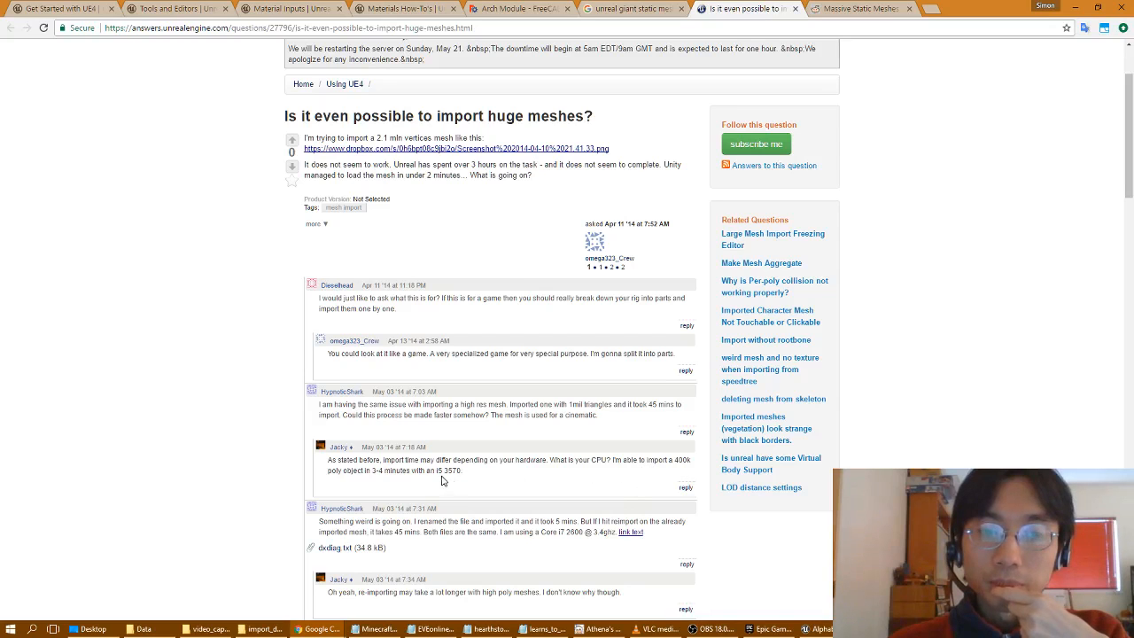
pyautogui.scroll(-2, 259, 469)
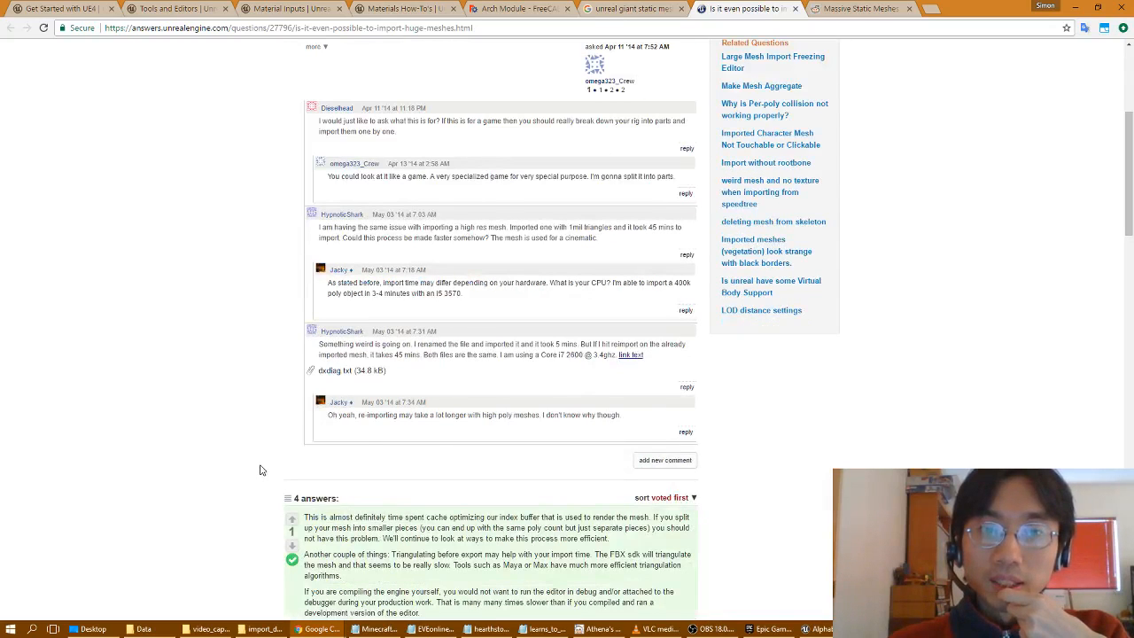
pyautogui.scroll(-3, 259, 469)
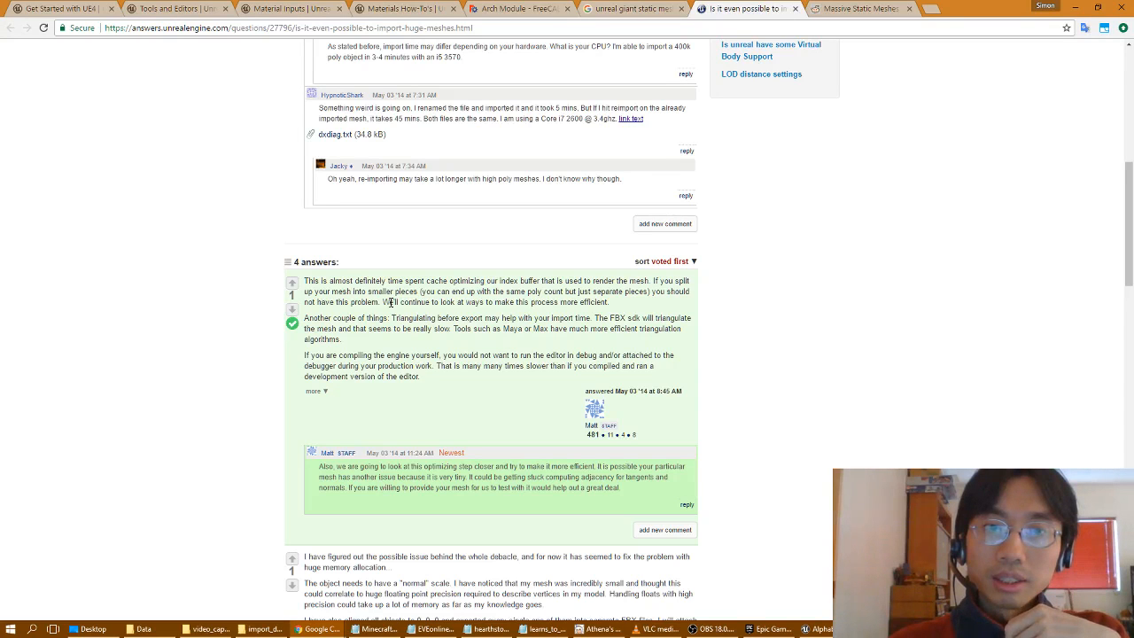
pyautogui.scroll(-3, 391, 302)
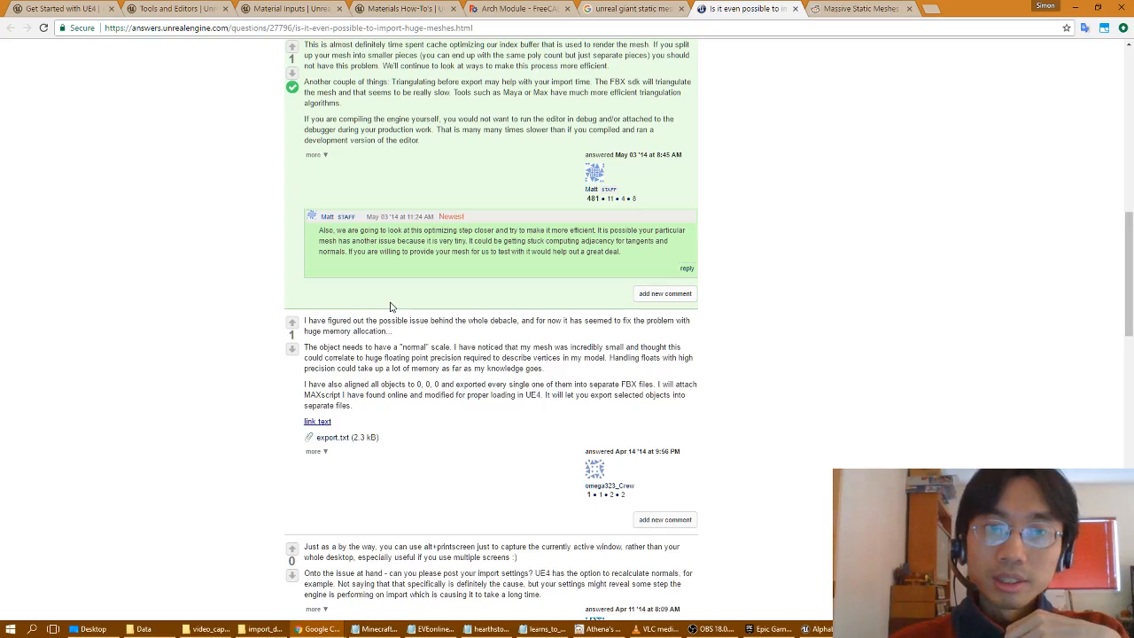
# Close the AnswerHub thread and read the comments in the Reddit thread "Massive Static Meshes".
pyautogui.click(795, 9)
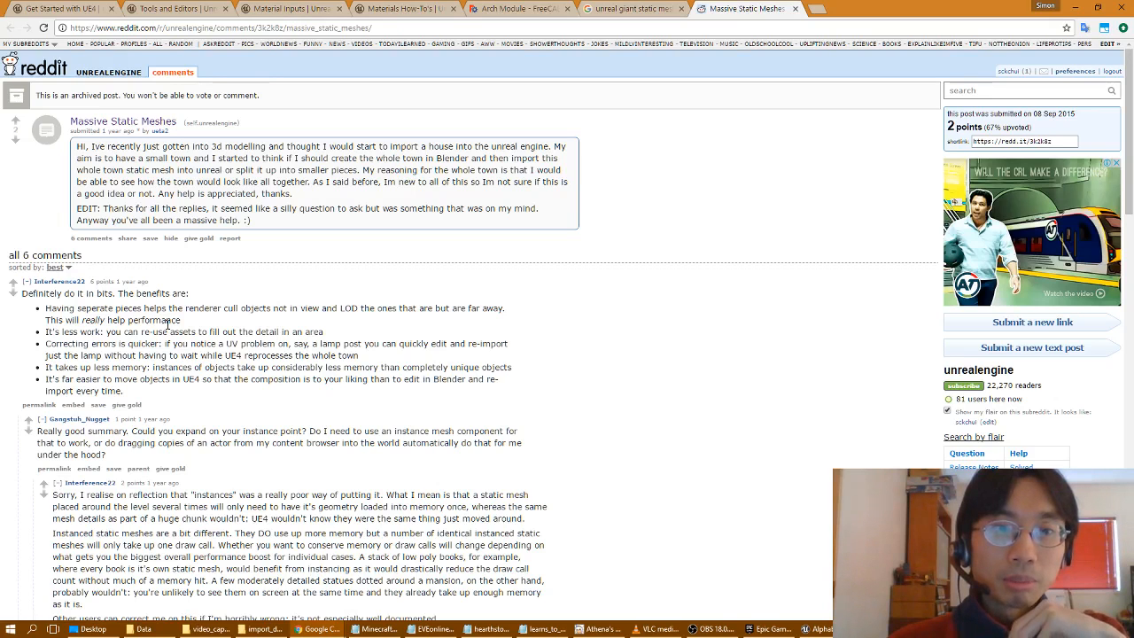
pyautogui.scroll(-2, 182, 382)
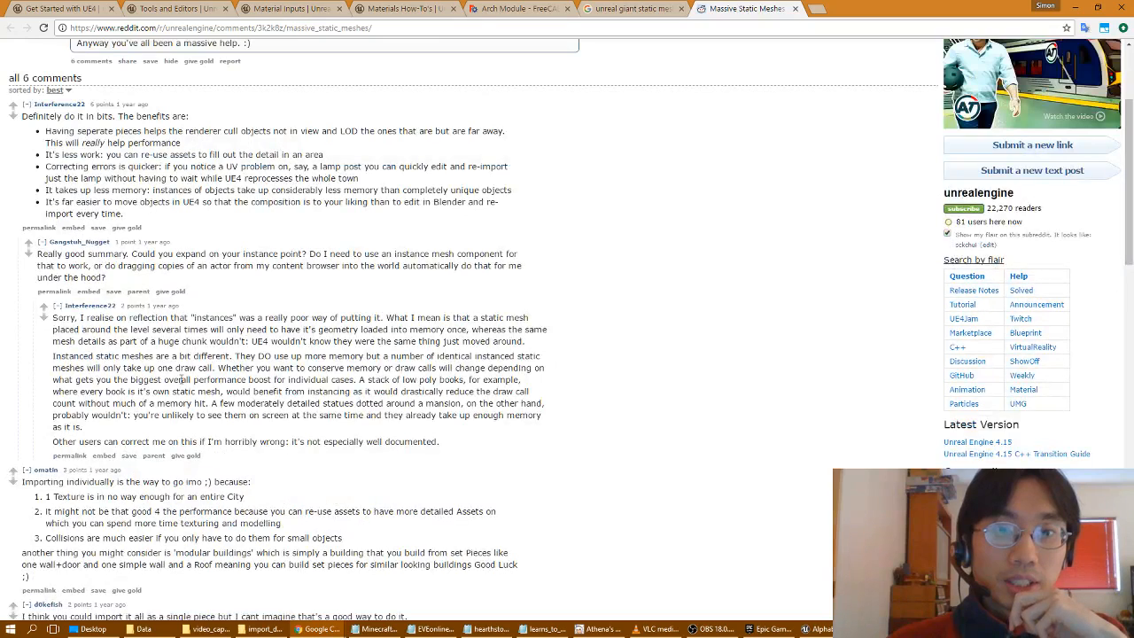
pyautogui.scroll(-4, 181, 379)
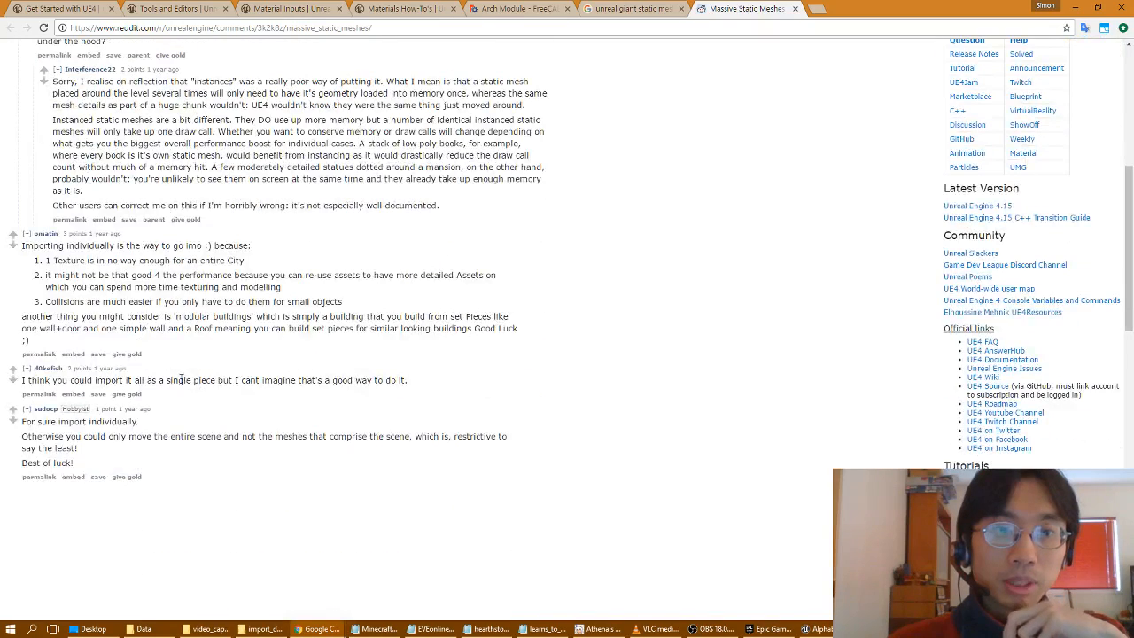
# Close the Reddit thread and the Google results, then switch back to Unreal Editor.
pyautogui.click(794, 9)
pyautogui.click(681, 9)
pyautogui.click(296, 11)
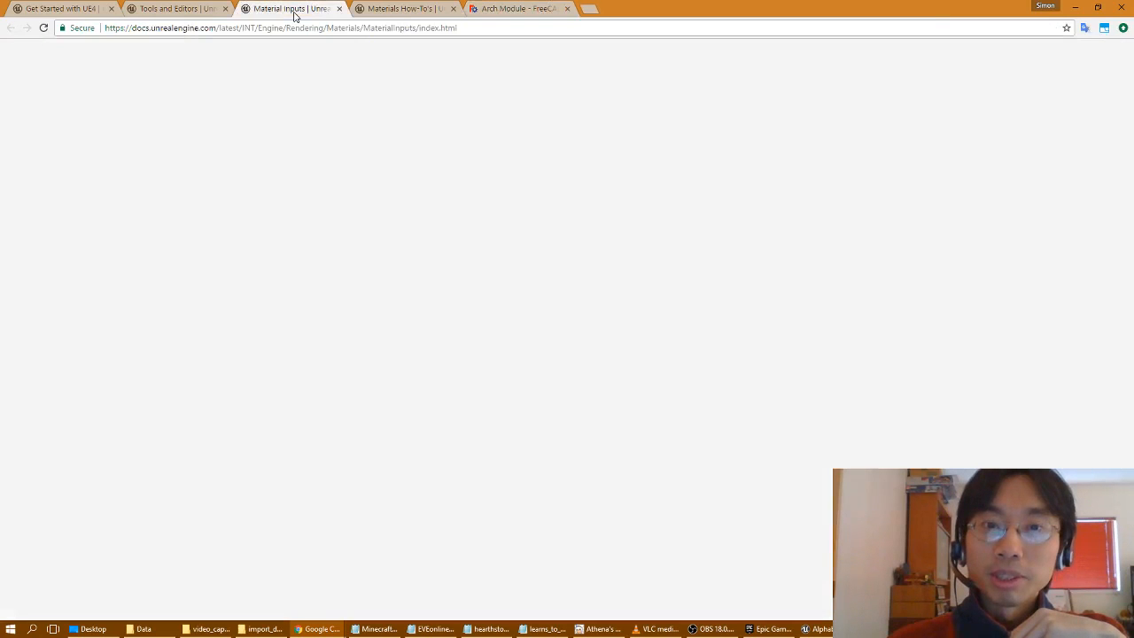
pyautogui.click(813, 628)
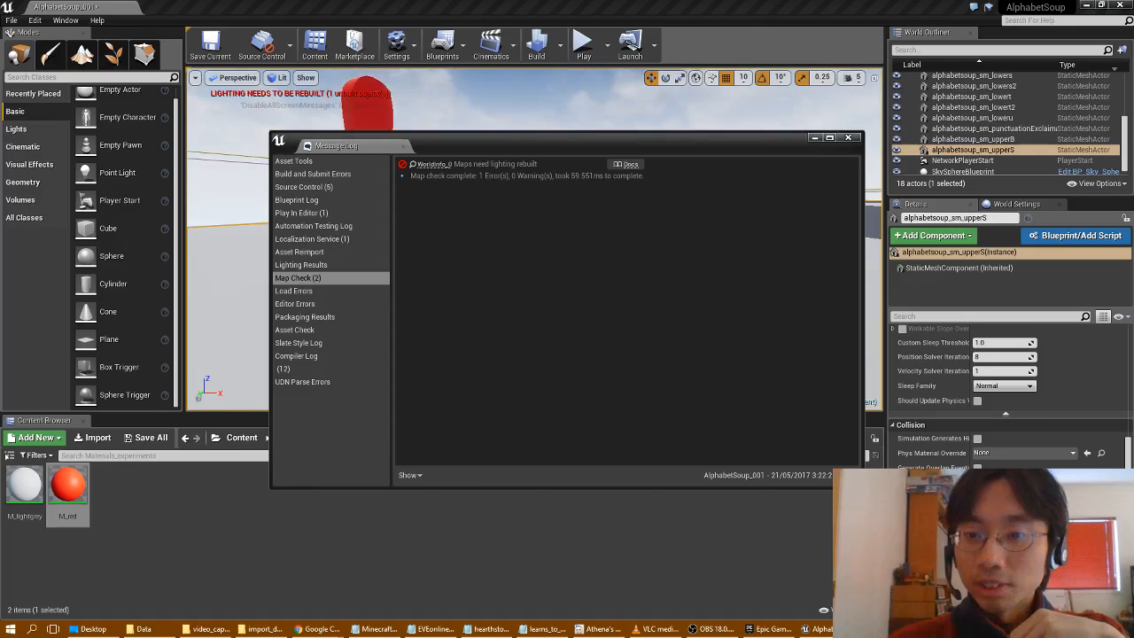
pyautogui.click(876, 629)
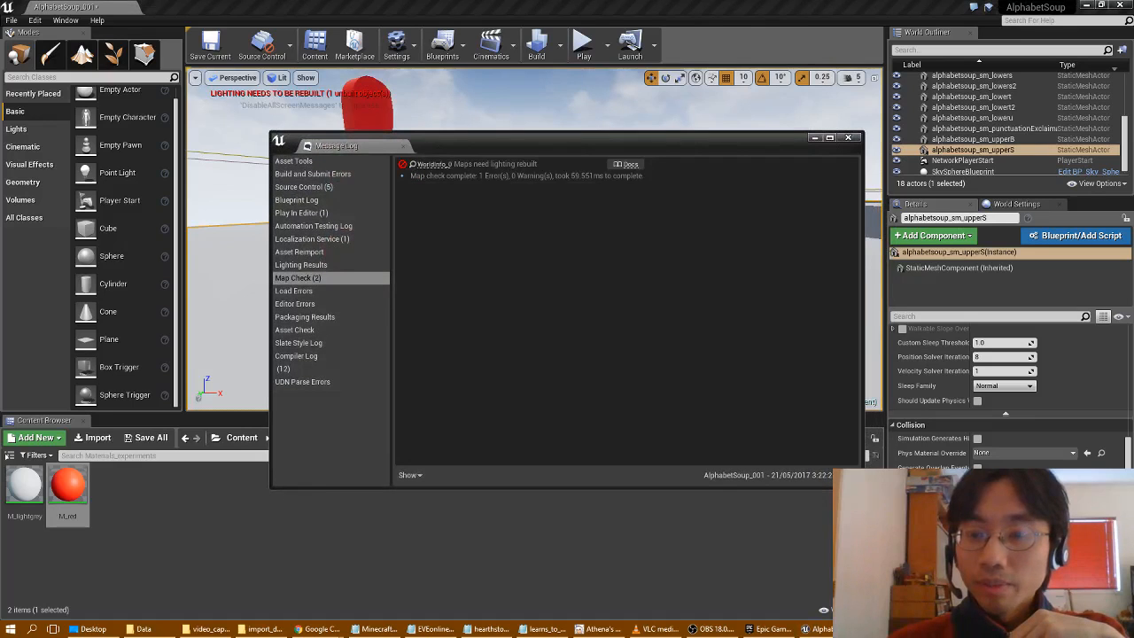